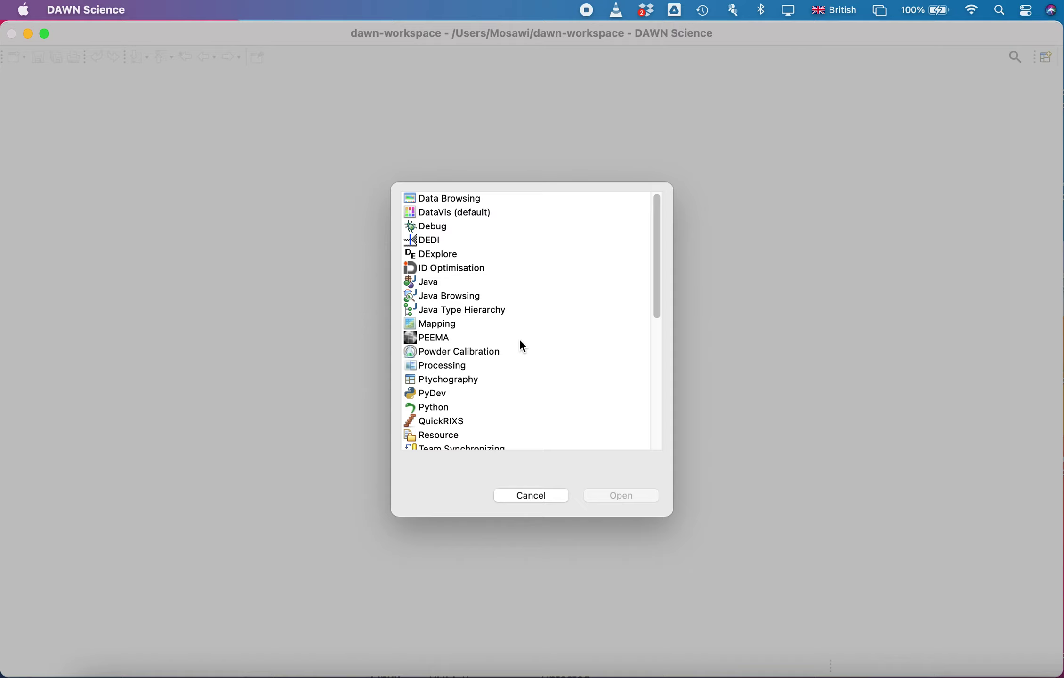
# Step: Open the Powder Calibration perspective and the Processing perspective
pyautogui.doubleClick(454, 353)
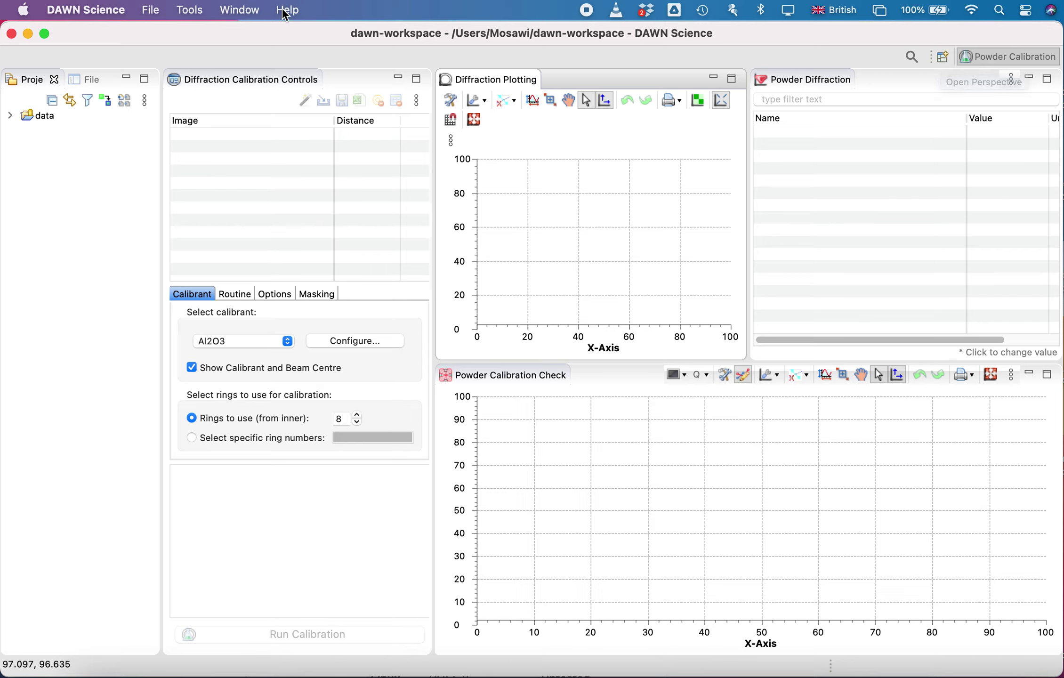
pyautogui.click(239, 10)
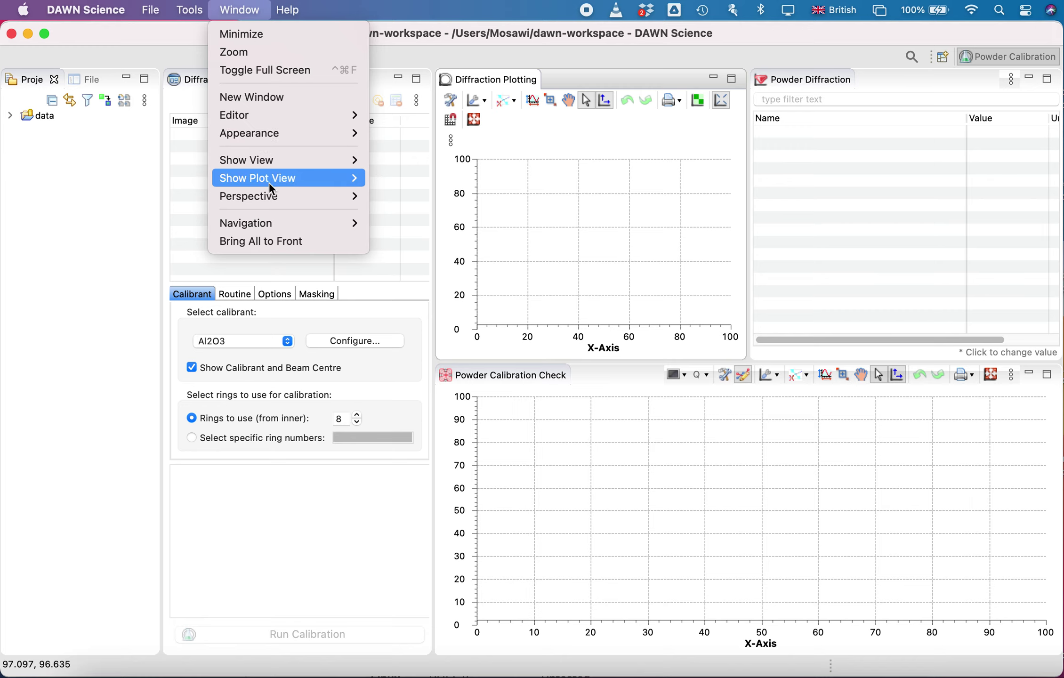
pyautogui.moveTo(279, 196)
pyautogui.moveTo(450, 196)
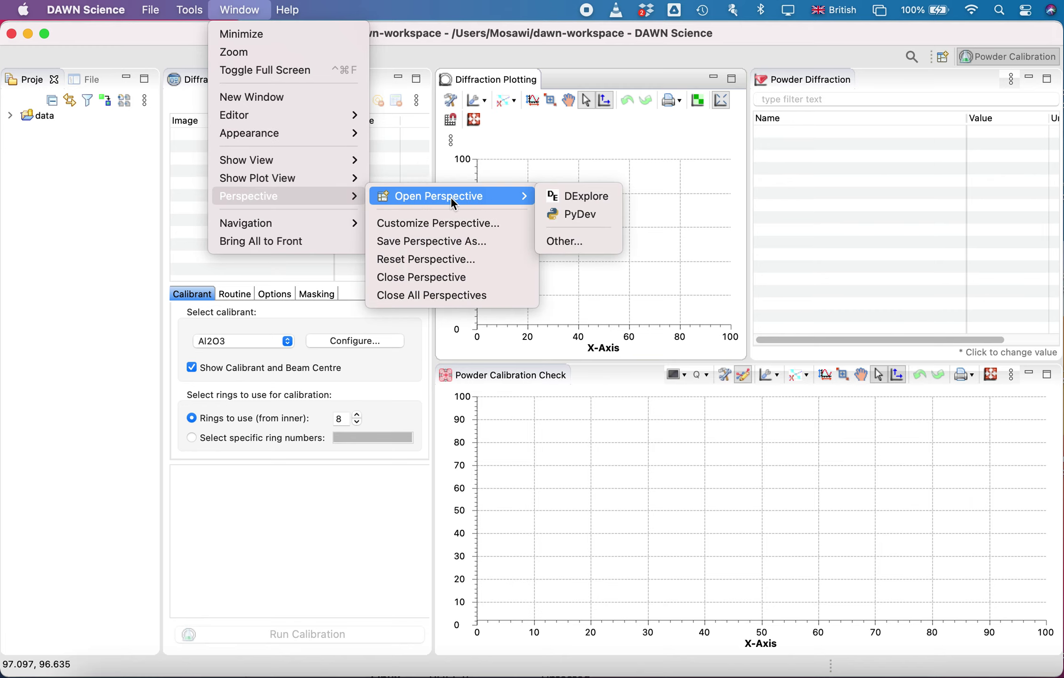
pyautogui.click(561, 238)
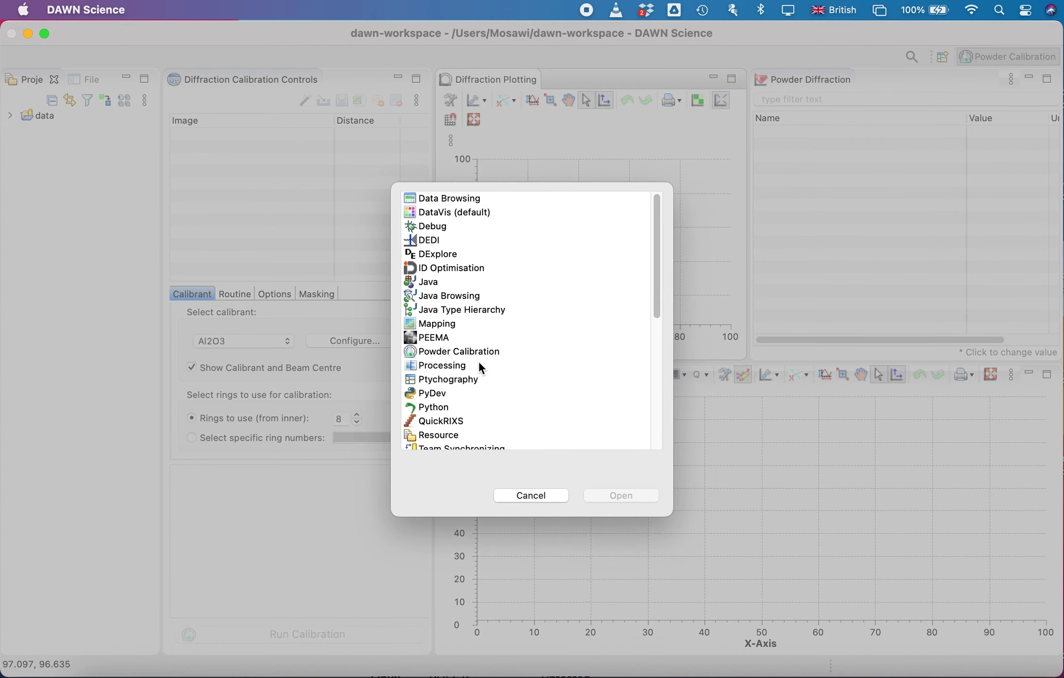
pyautogui.scroll(-3, 479, 363)
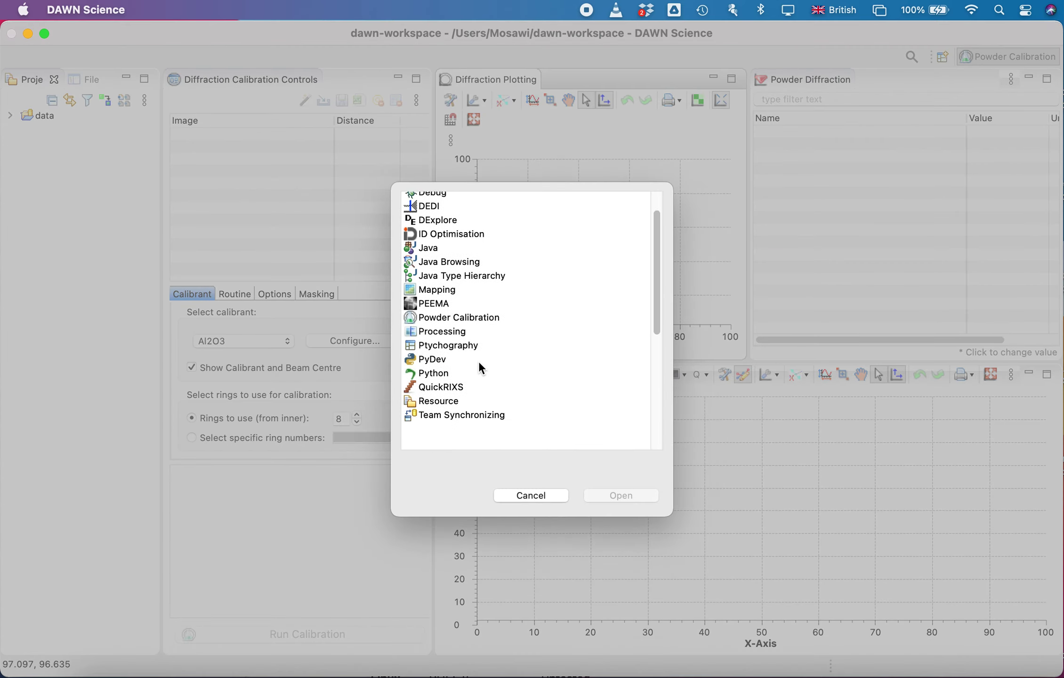
pyautogui.doubleClick(436, 328)
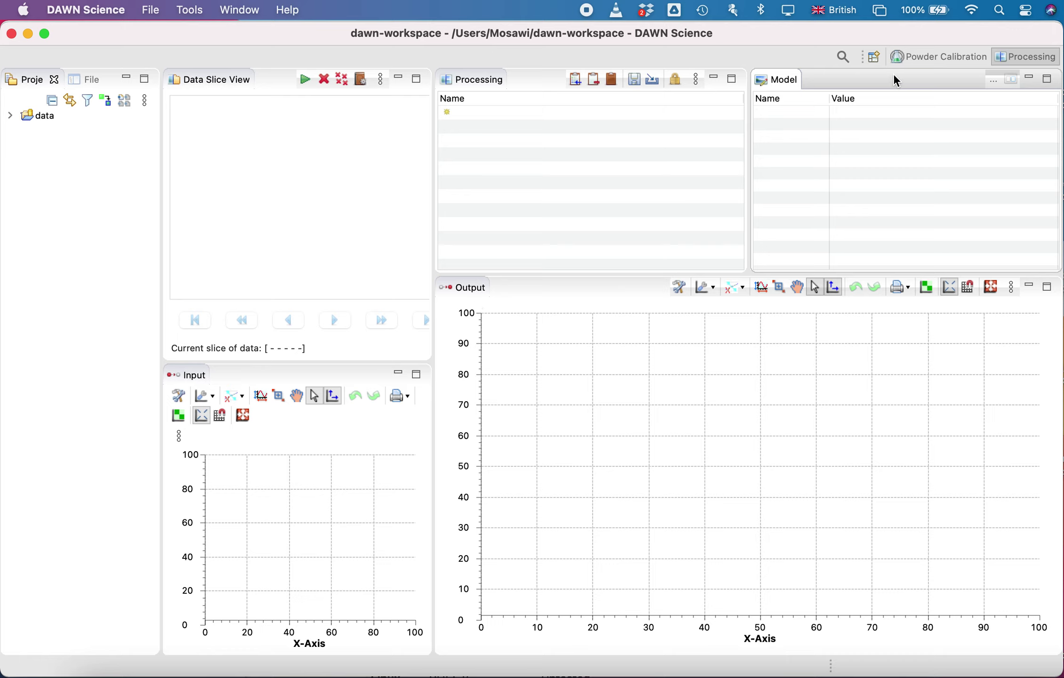
# Step: Switch back and forth between the Powder Calibration and Processing perspectives, ending on Powder Calibration
pyautogui.click(952, 55)
pyautogui.click(1008, 55)
pyautogui.click(933, 56)
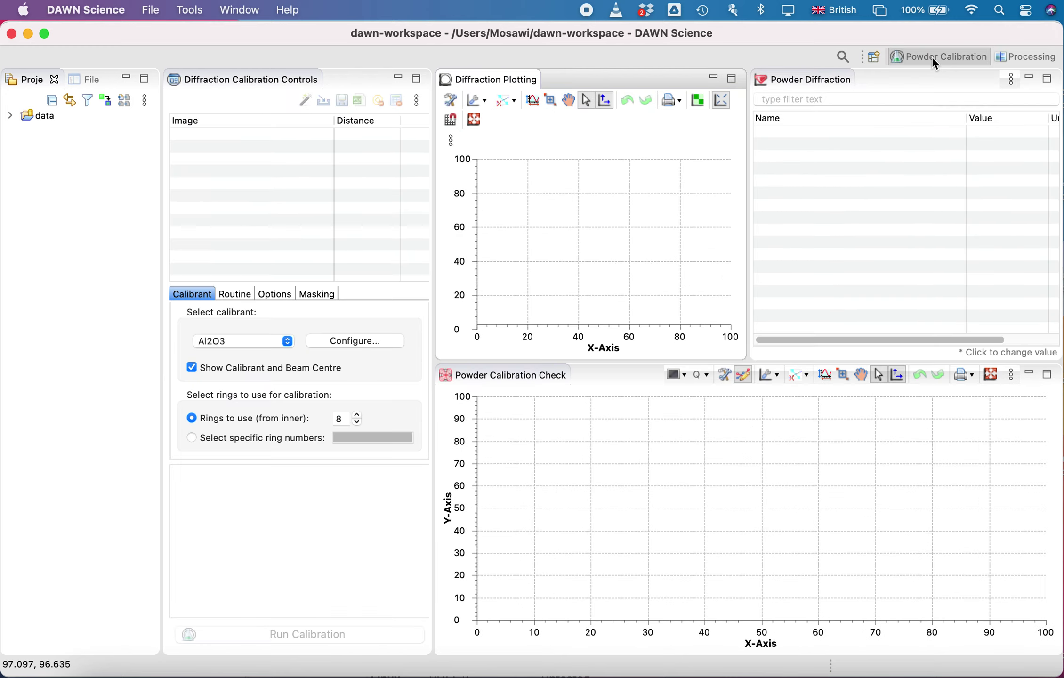
pyautogui.click(1011, 55)
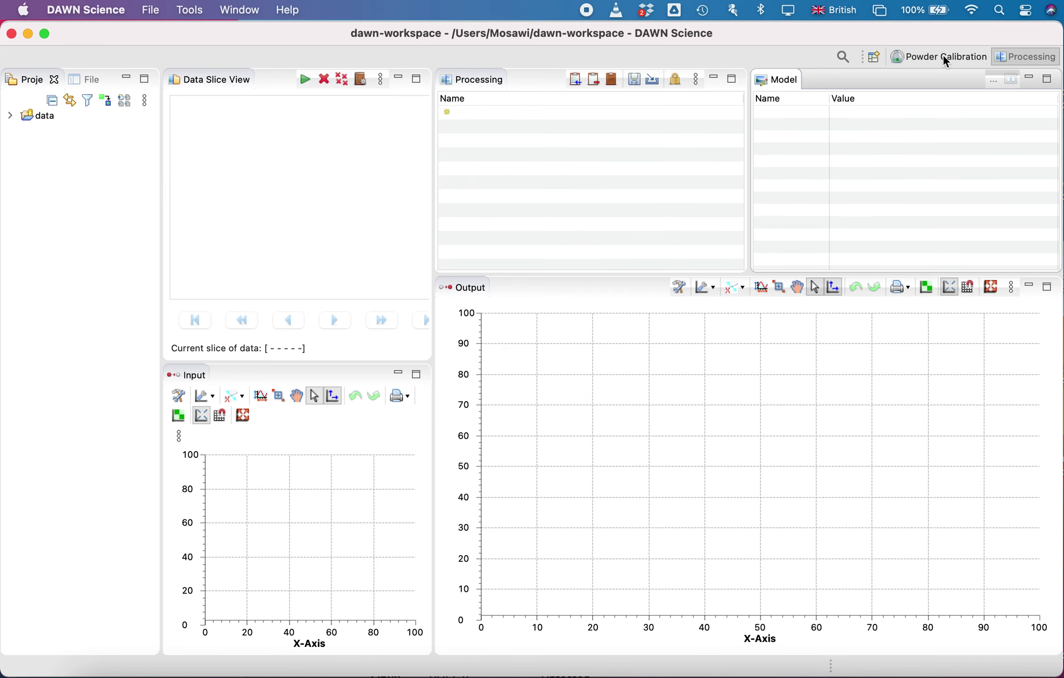
pyautogui.click(943, 54)
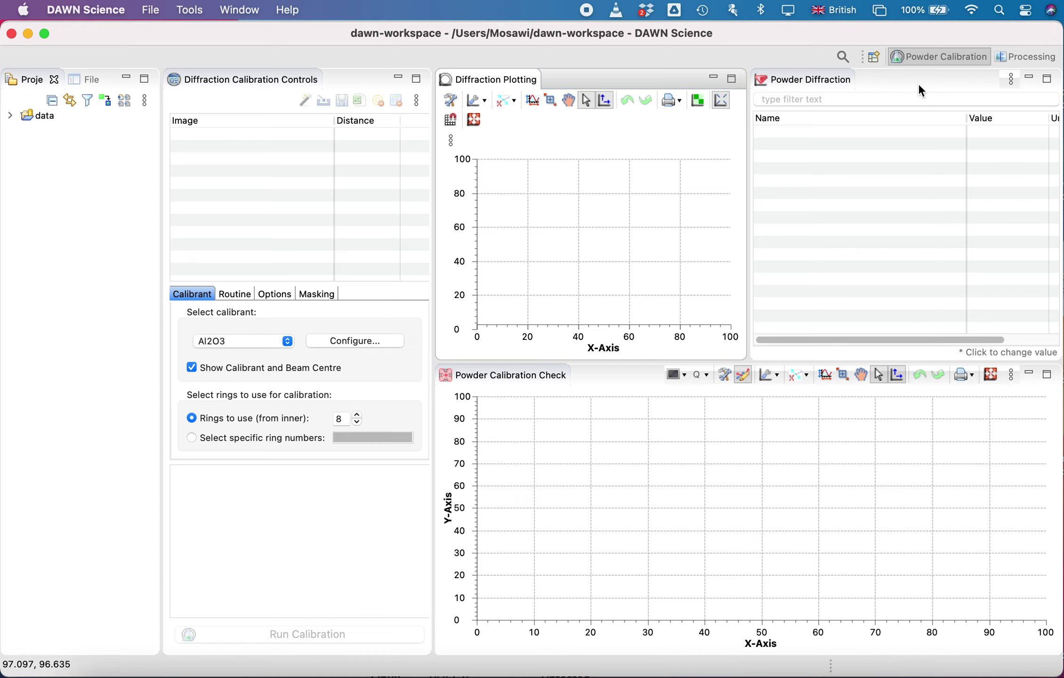
pyautogui.click(1012, 61)
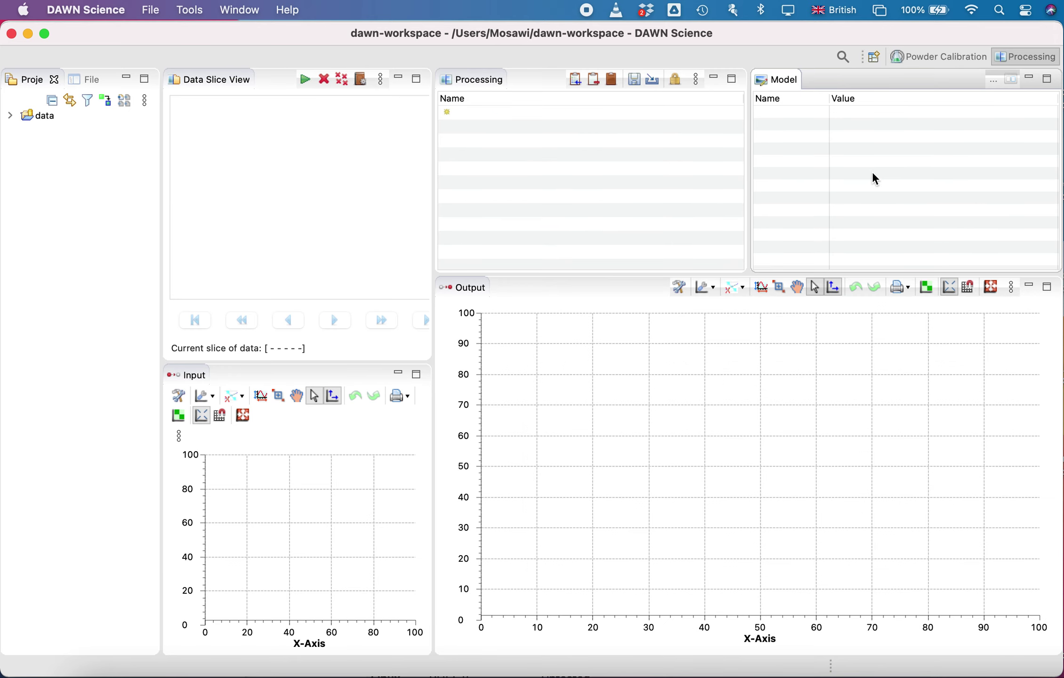
pyautogui.click(920, 55)
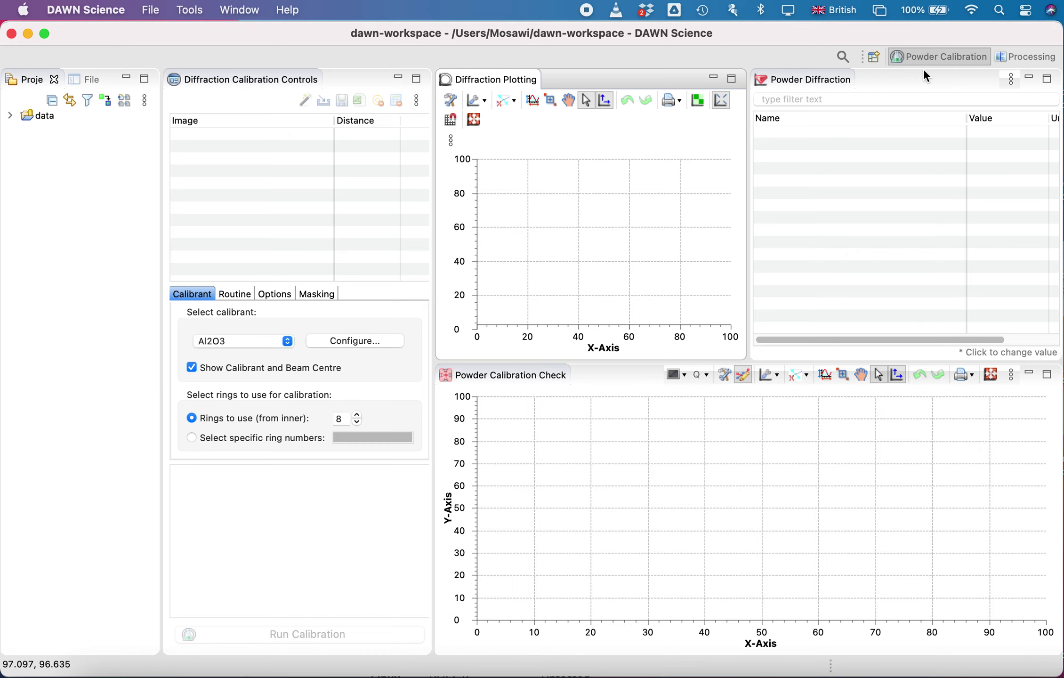
# Step: Load Lab6.edf into the calibration image list from the Dawn test folder in Finder, and also from the Test folder through the file chooser
pyautogui.press('super+Tab')
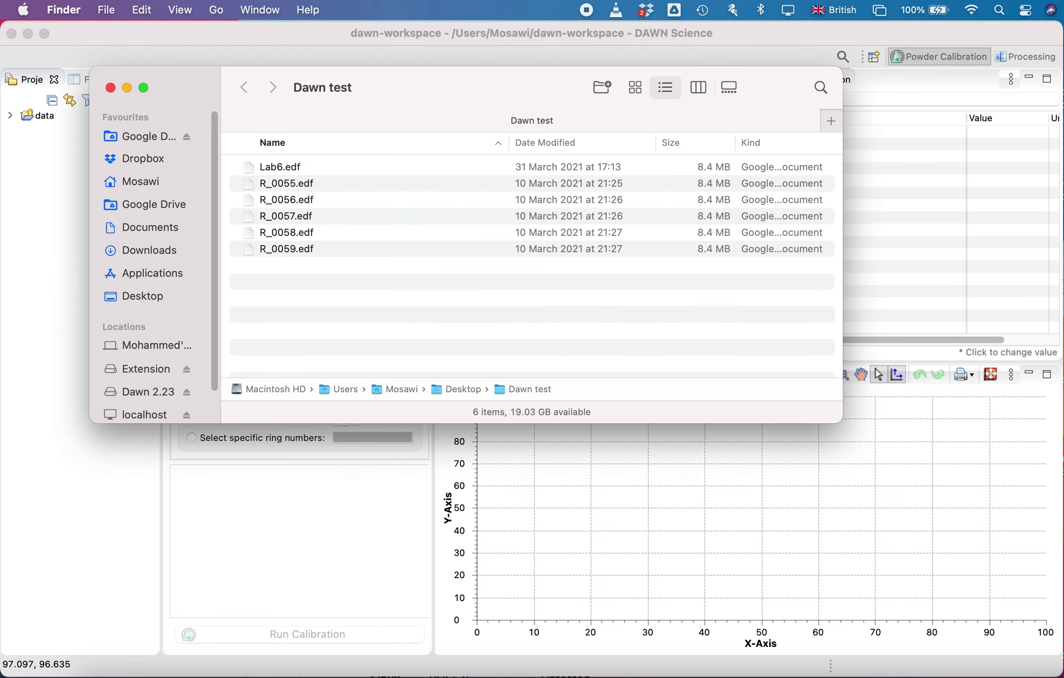
pyautogui.moveTo(550, 103); pyautogui.dragTo(585, 332)
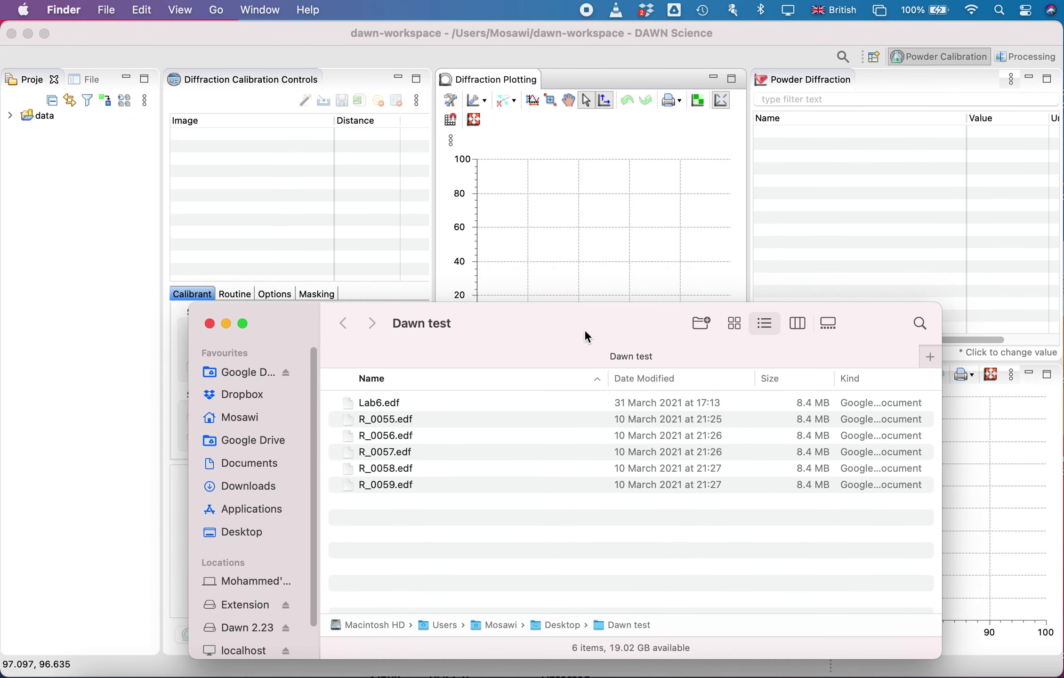
pyautogui.click(379, 408)
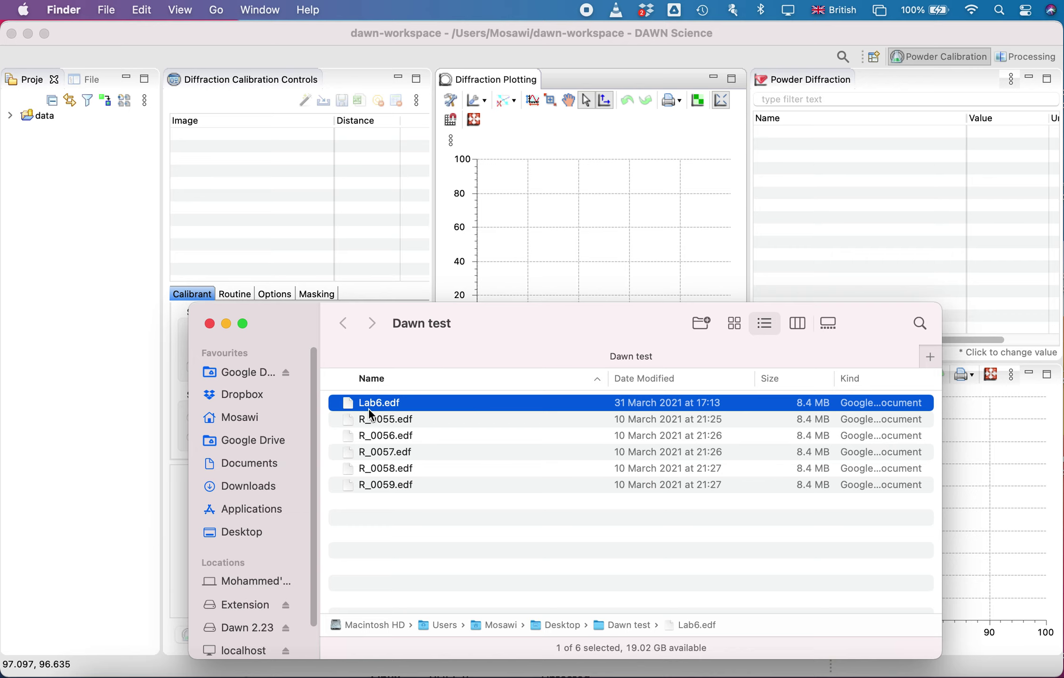
pyautogui.moveTo(381, 404); pyautogui.dragTo(266, 162)
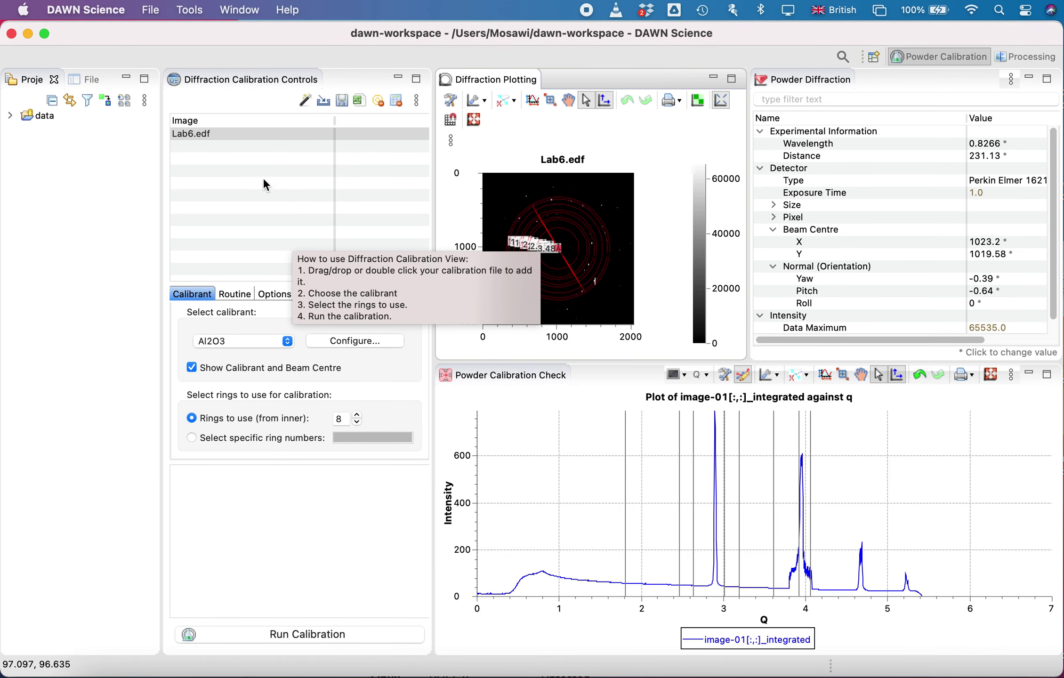
pyautogui.click(324, 101)
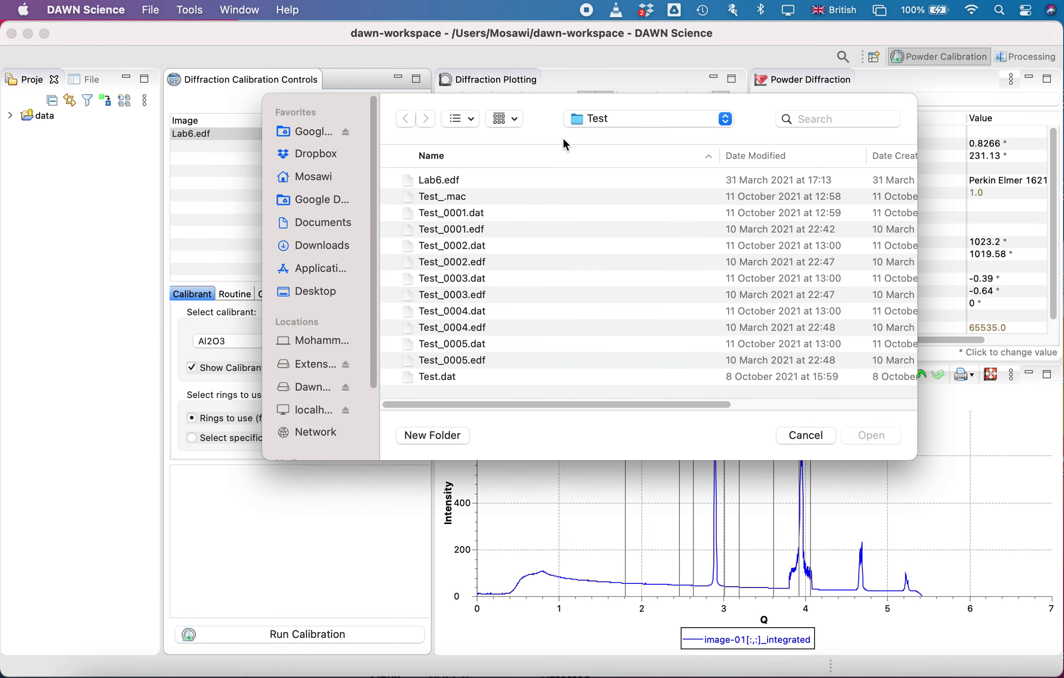
pyautogui.doubleClick(445, 181)
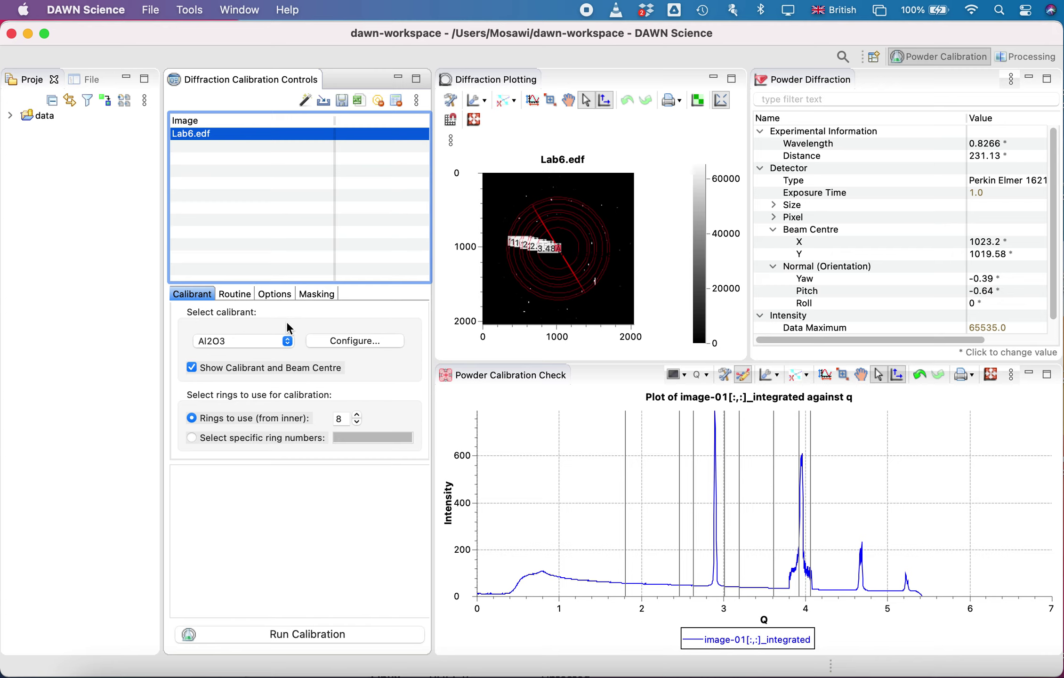
# Step: Review the routine, options and masking settings of the diffraction calibration, and return to the calibrant settings
pyautogui.click(233, 293)
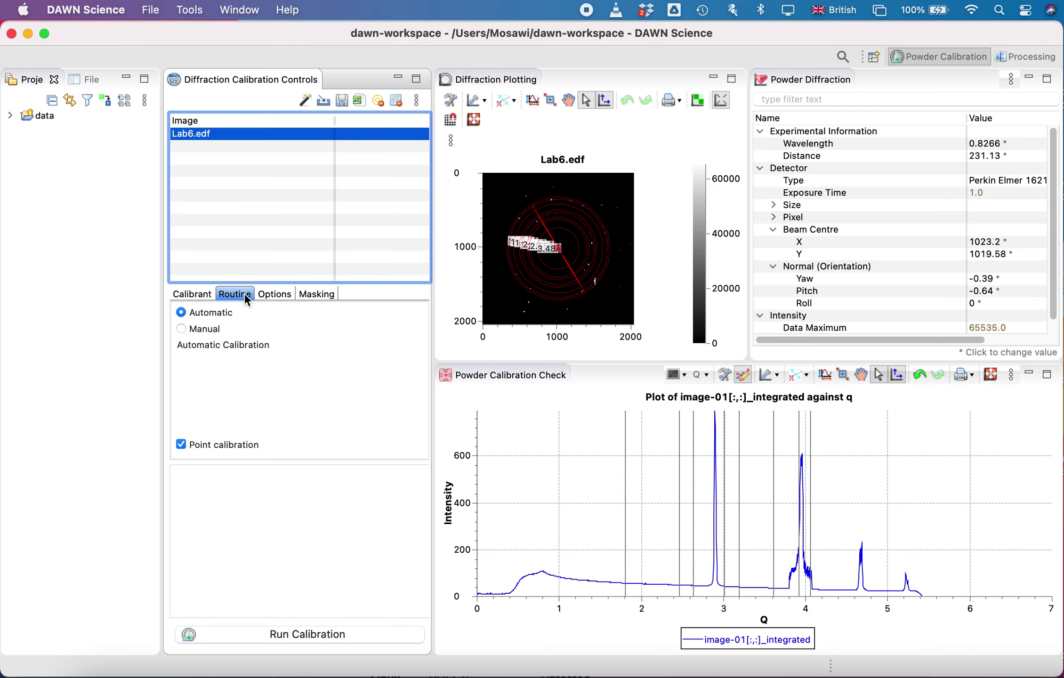
pyautogui.click(274, 294)
pyautogui.click(318, 293)
pyautogui.click(277, 292)
pyautogui.click(236, 292)
pyautogui.click(189, 293)
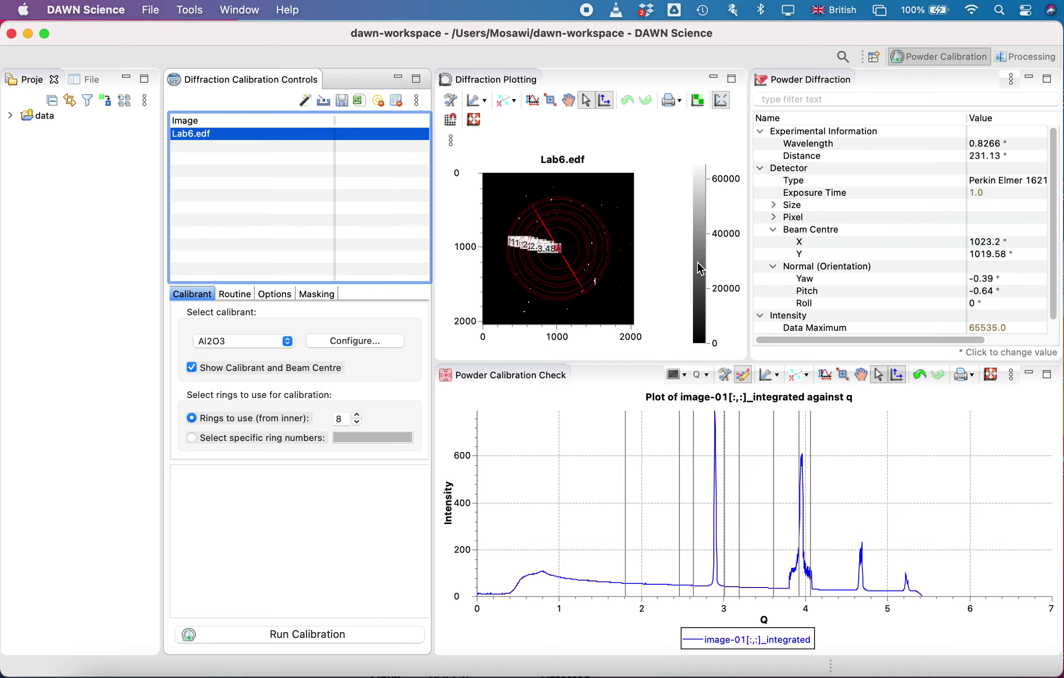
# Step: Set the maximum intensity of the Lab6.edf diffraction image's histogram to 500
pyautogui.rightClick(699, 279)
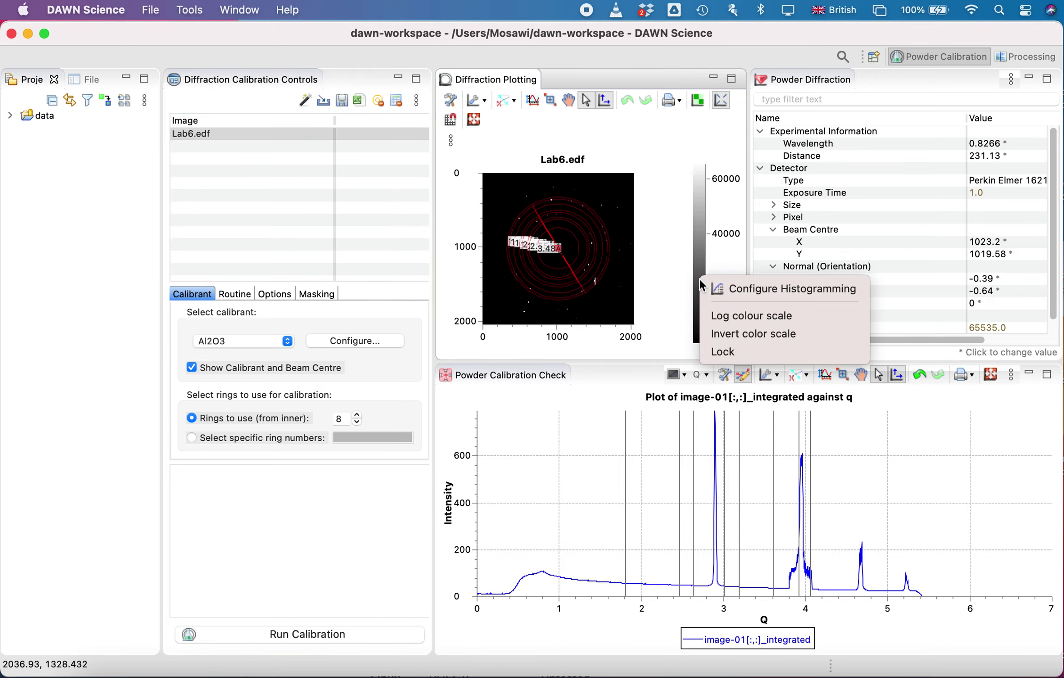
pyautogui.click(760, 288)
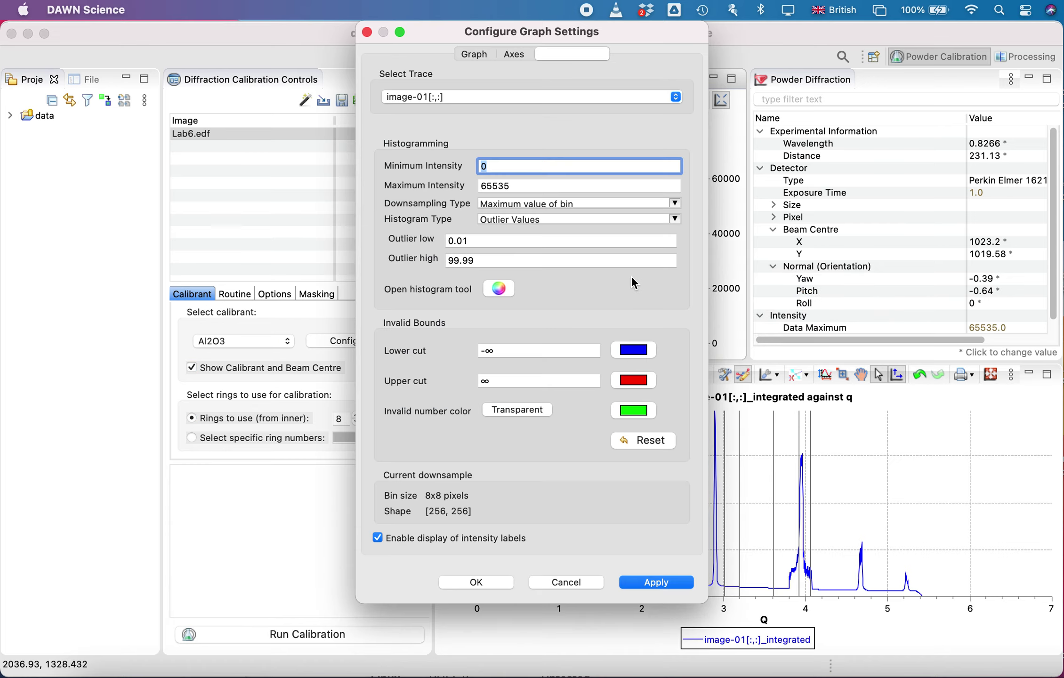
pyautogui.doubleClick(509, 186)
pyautogui.click(522, 187)
pyautogui.doubleClick(516, 187)
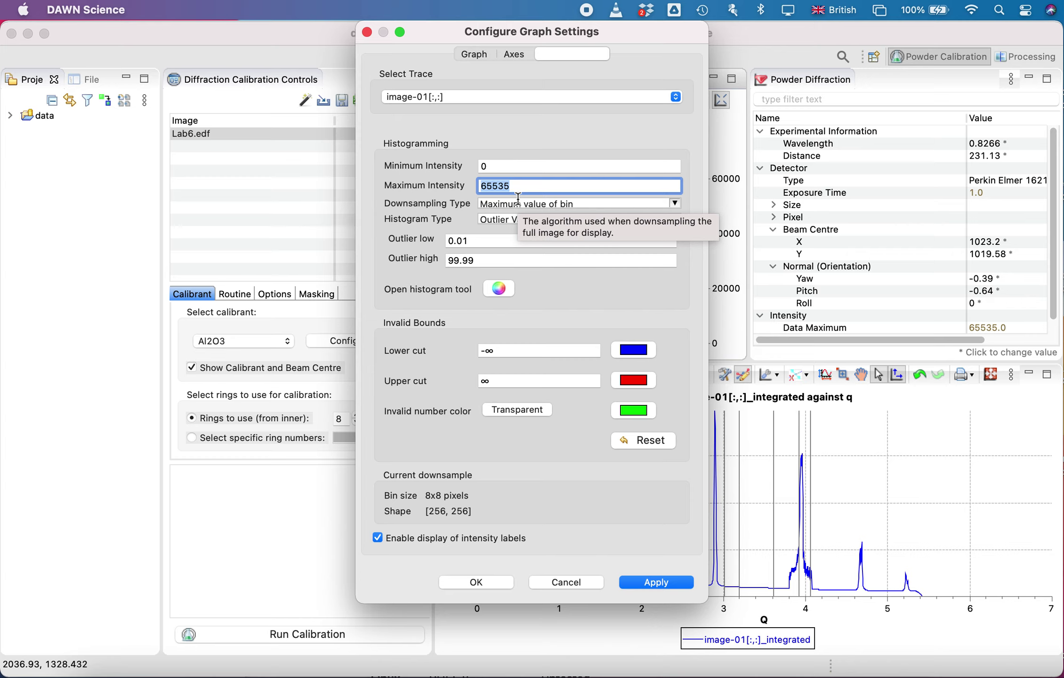
pyautogui.write('500')
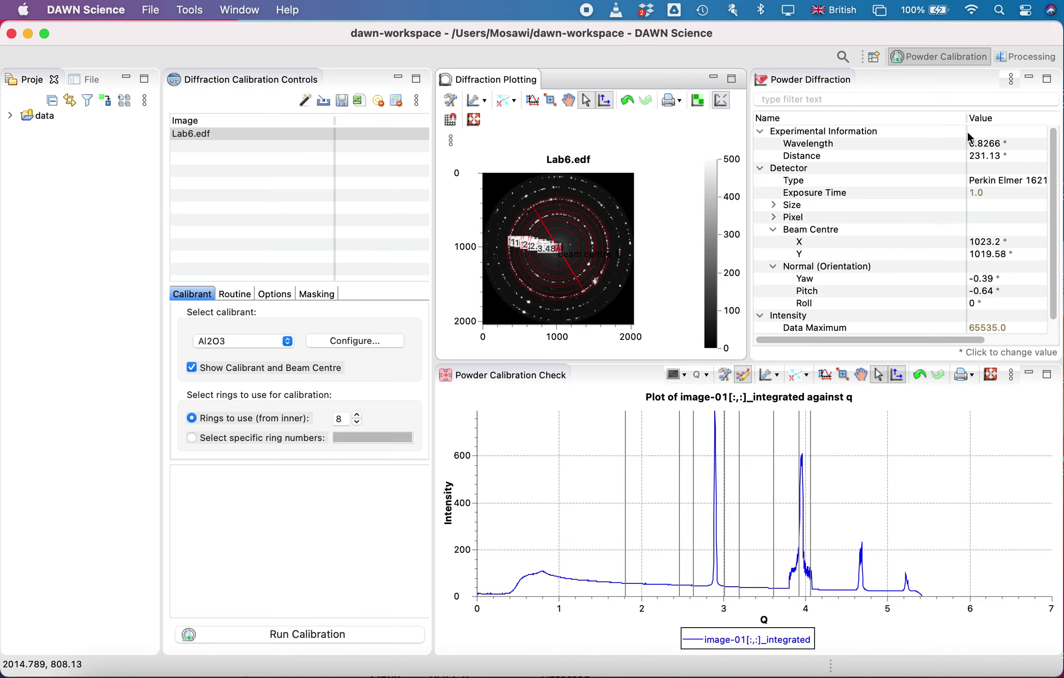
# Step: Narrow the Name column of the powder diffraction table to show the units, and set the wavelength to 0.82 Å
pyautogui.moveTo(966, 118); pyautogui.dragTo(921, 119)
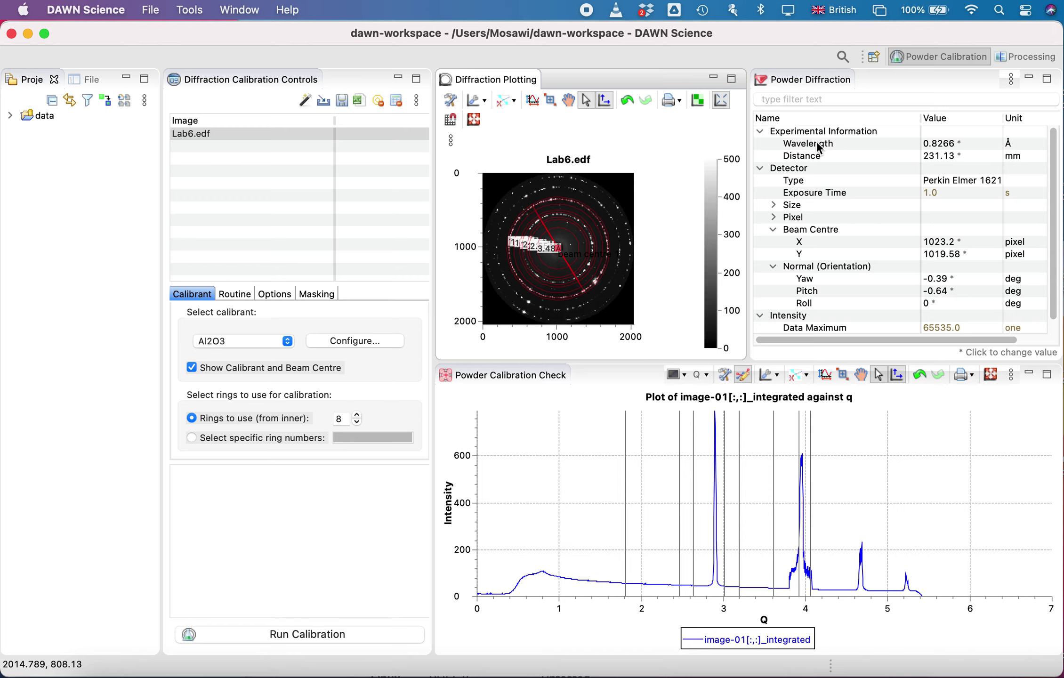
pyautogui.click(951, 143)
pyautogui.press('BackSpace')
pyautogui.press('BackSpace')
pyautogui.press('BackSpace')
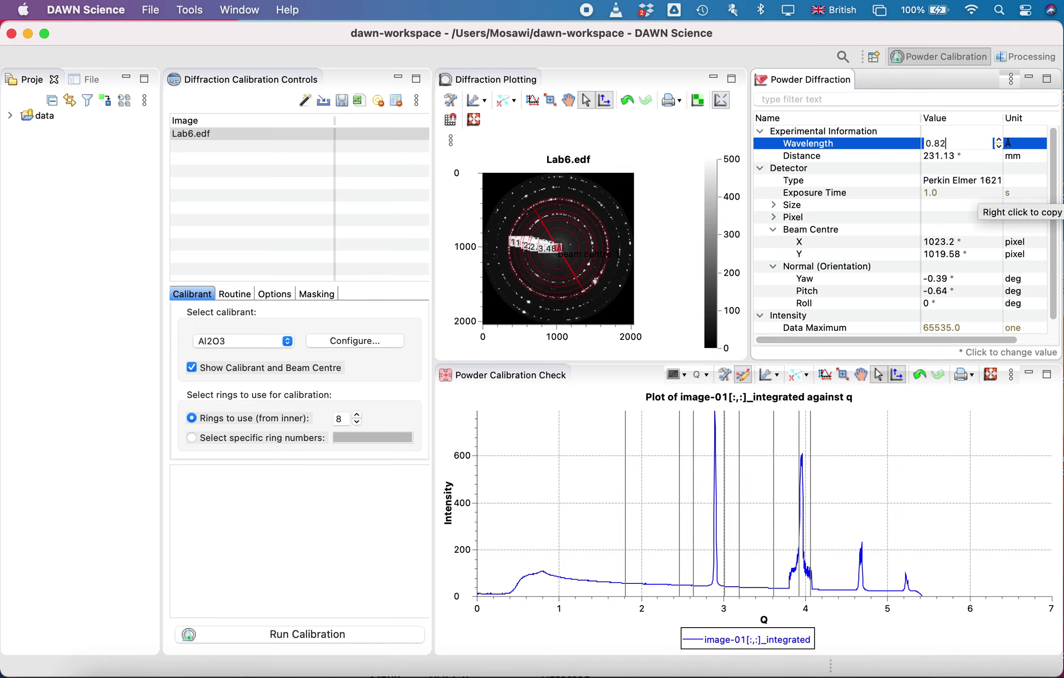
pyautogui.click(1023, 131)
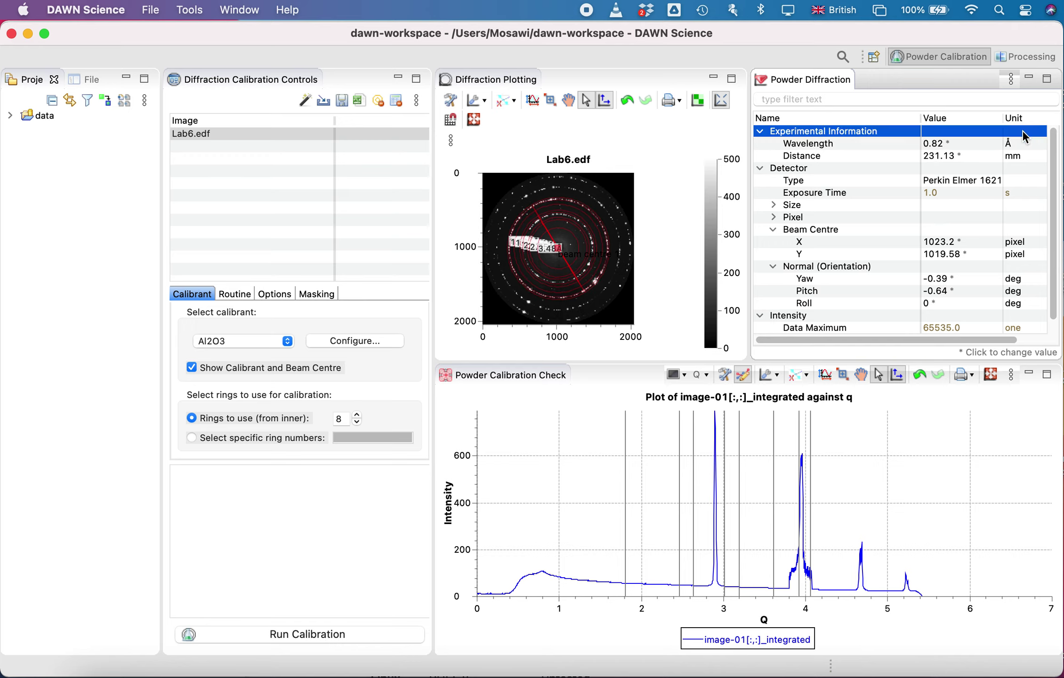
# Step: Change the wavelength unit to keV and set the value to 15
pyautogui.click(1010, 144)
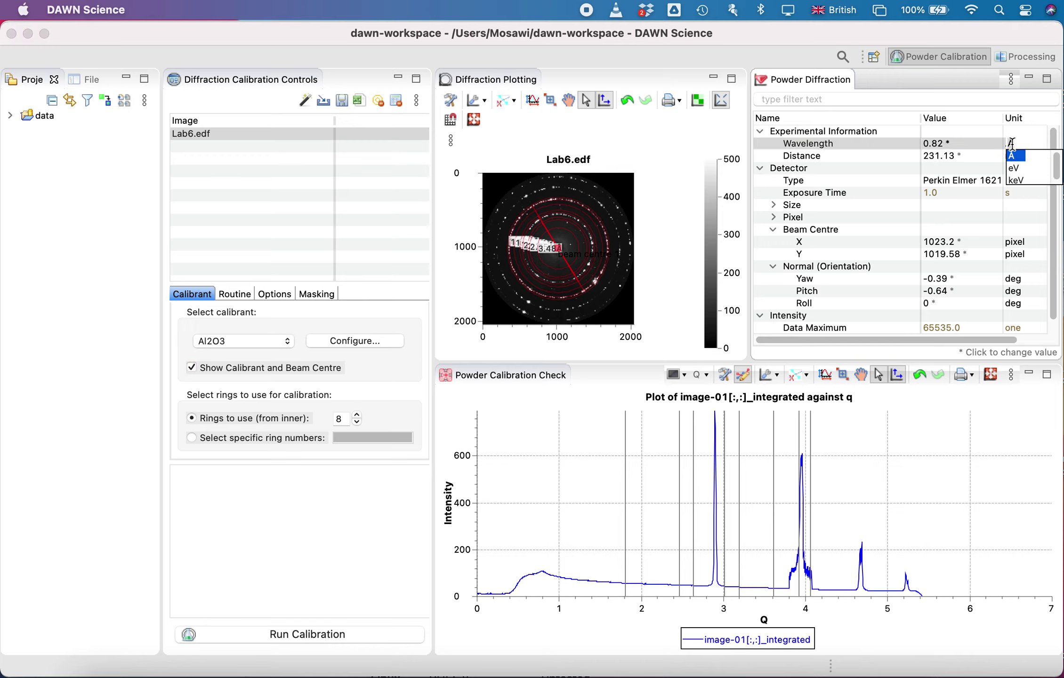
pyautogui.click(1018, 179)
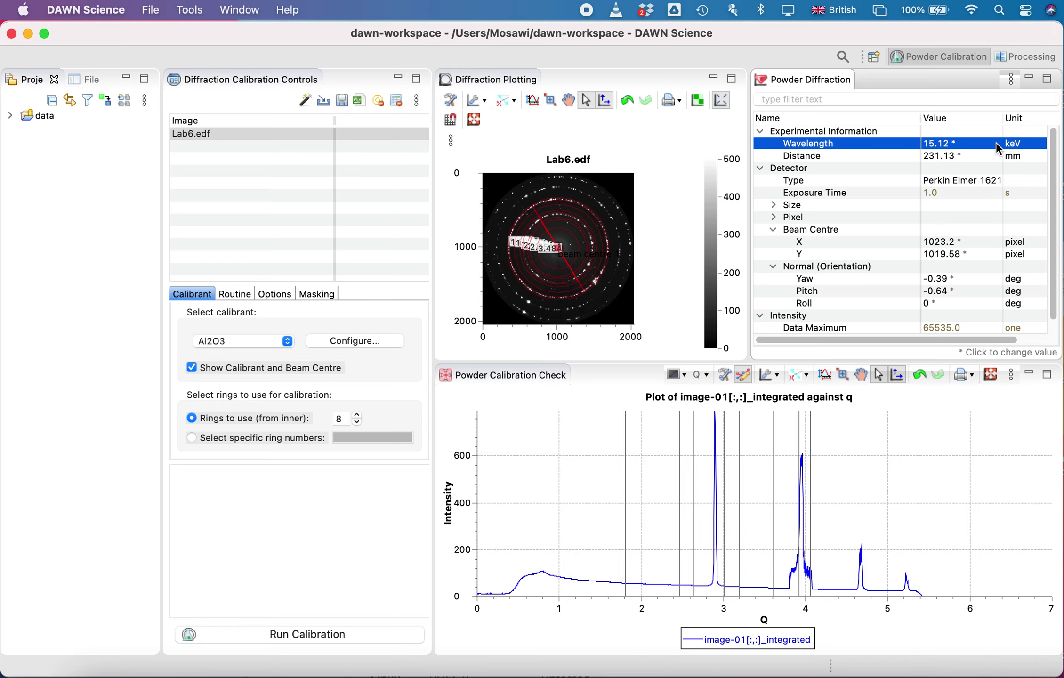
pyautogui.click(942, 143)
pyautogui.doubleClick(949, 139)
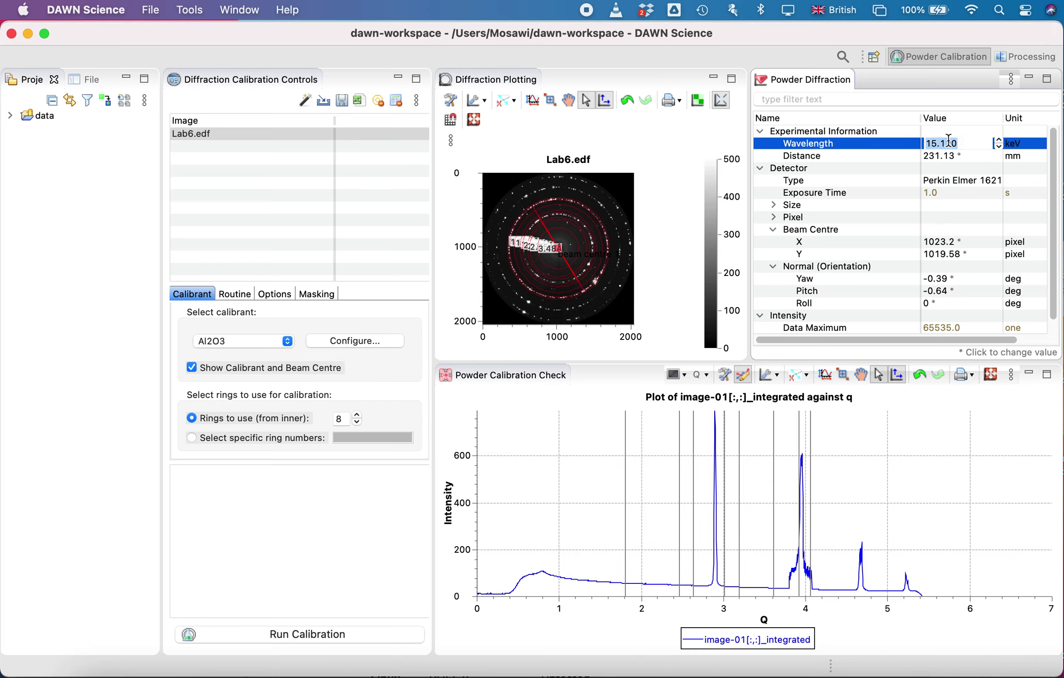
pyautogui.write('15')
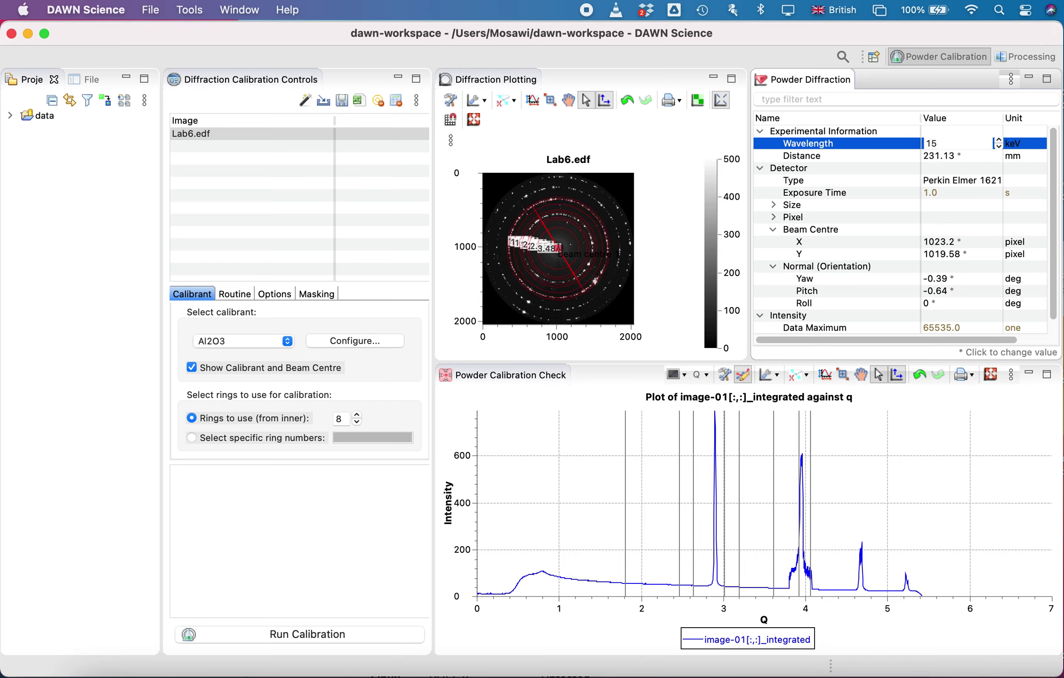
pyautogui.press('Return')
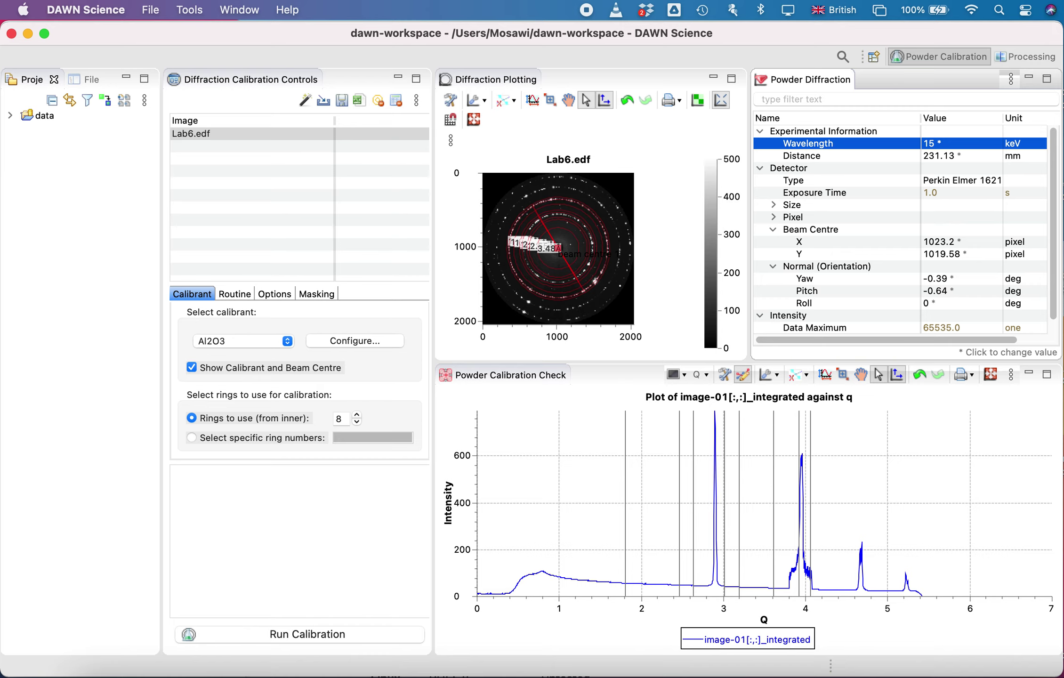
# Step: Set the experimental distance to 200 mm and the detector type to Default
pyautogui.doubleClick(940, 157)
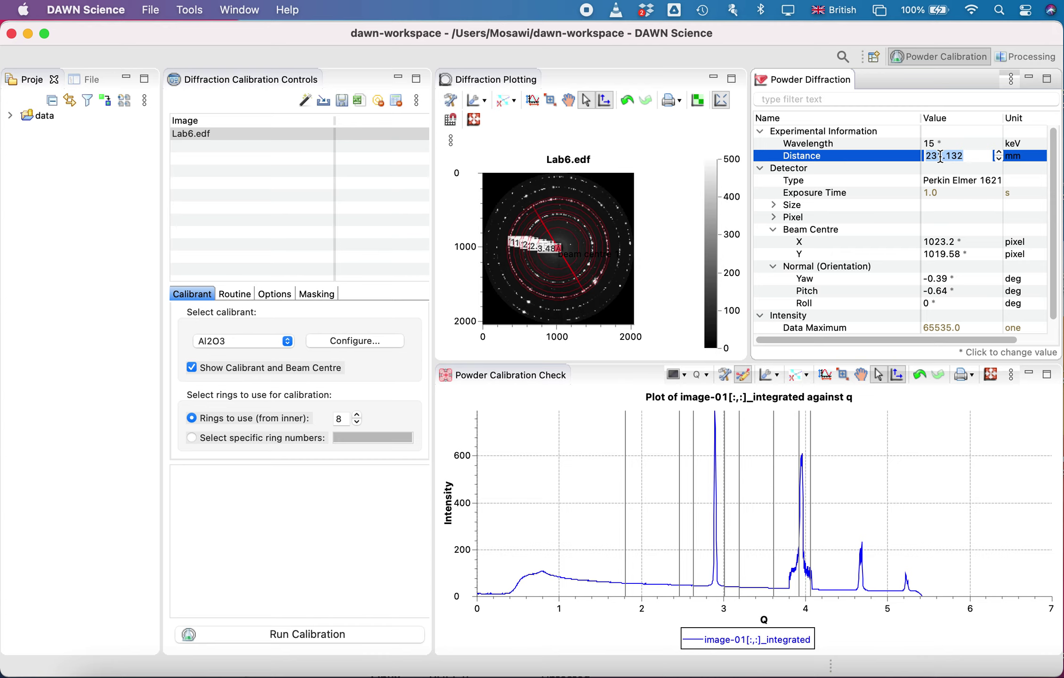
pyautogui.write('200')
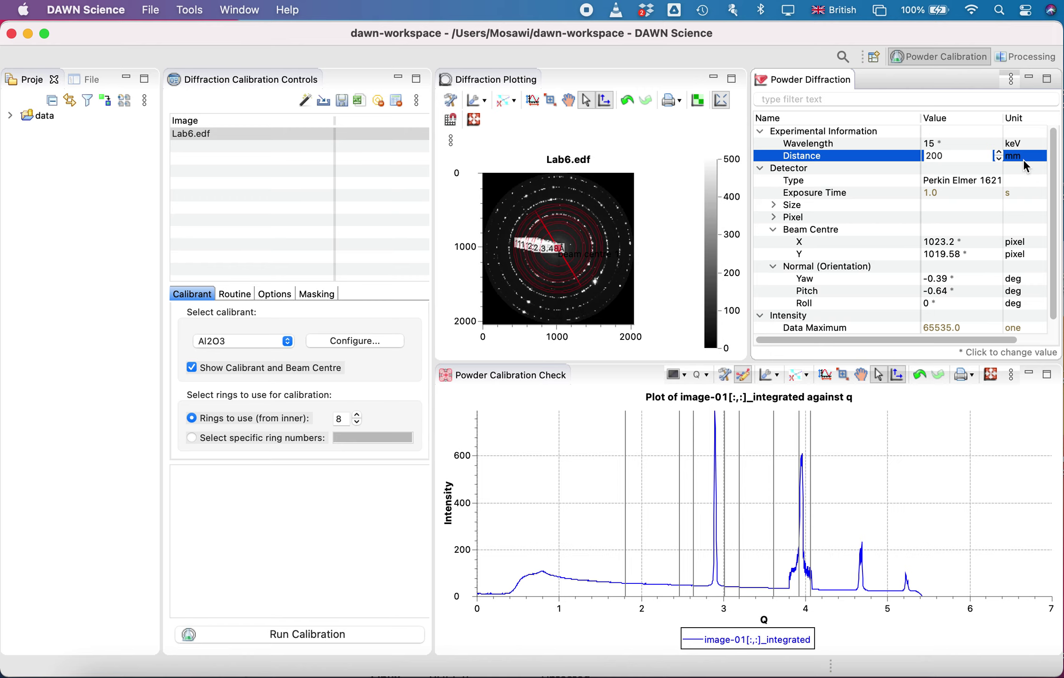
pyautogui.click(981, 179)
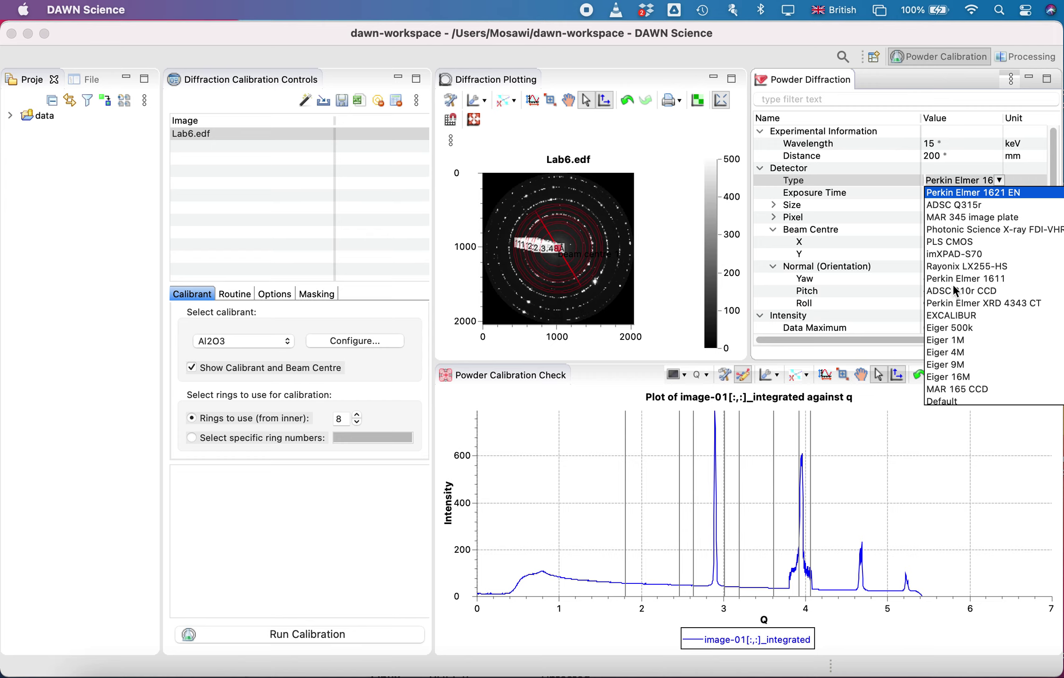
pyautogui.click(956, 219)
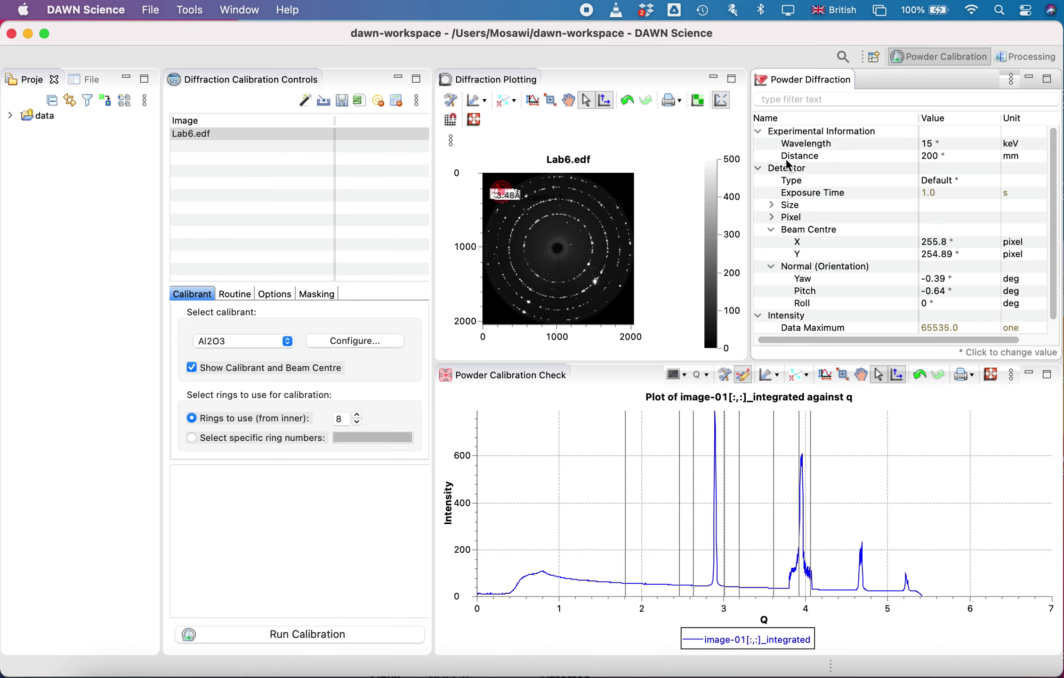
# Step: Set the detector type to MAR 345 image plate and select LaB6 as the calibrant
pyautogui.click(934, 180)
pyautogui.scroll(2, 962, 227)
pyautogui.click(960, 232)
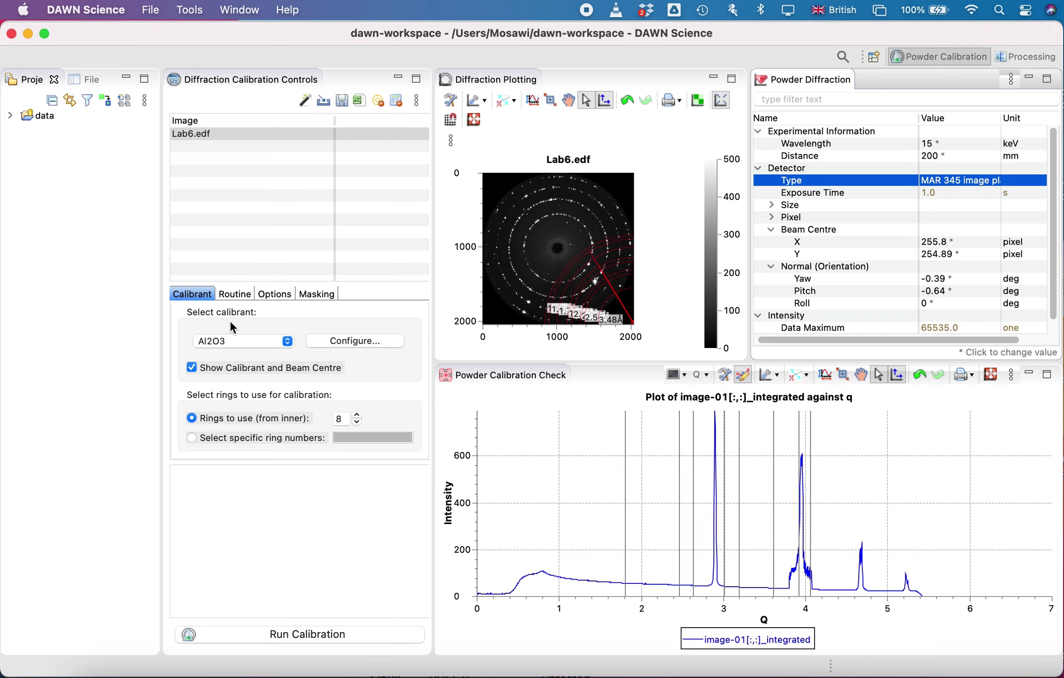
pyautogui.click(253, 342)
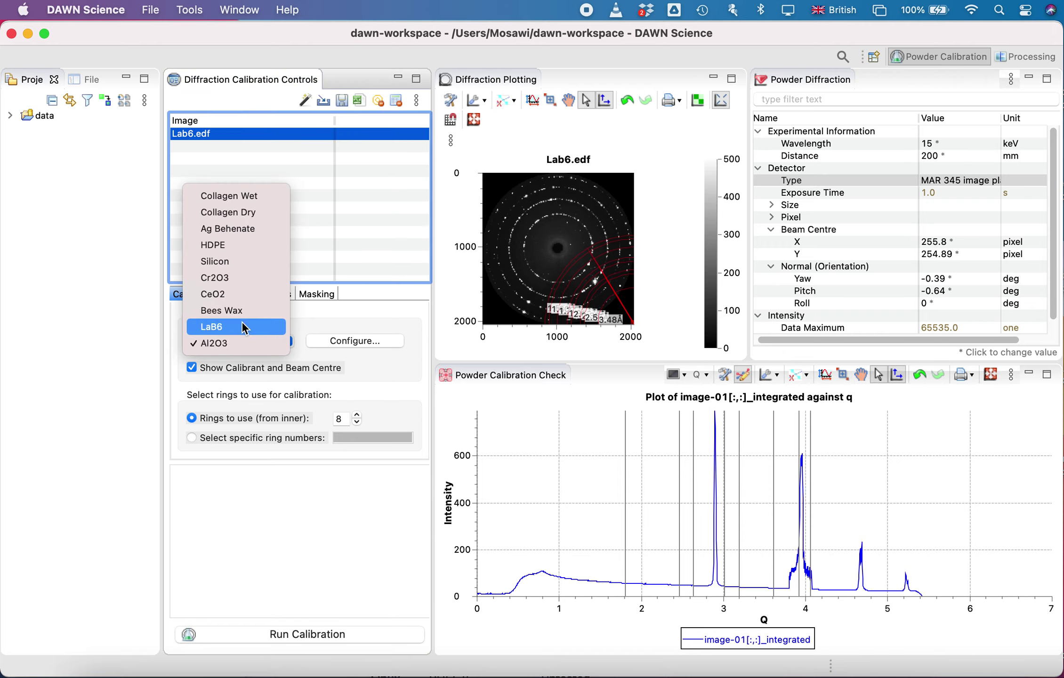
pyautogui.click(244, 327)
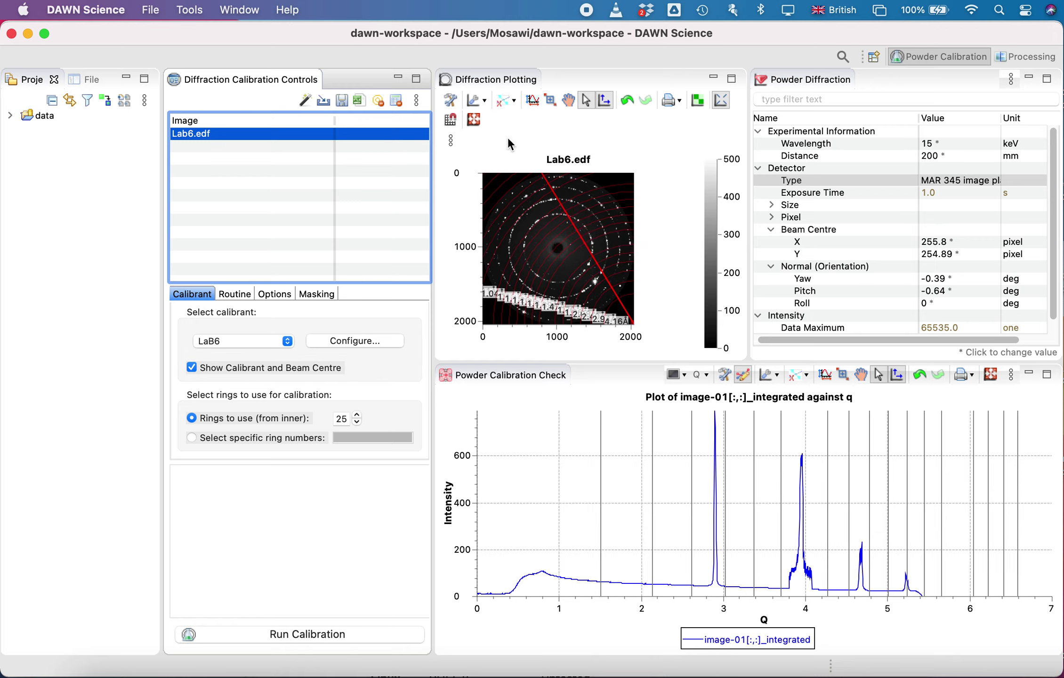
# Step: Inspect the calibrant rings on the diffraction image in full screen, and set the number of rings to use from inner to 3
pyautogui.click(474, 121)
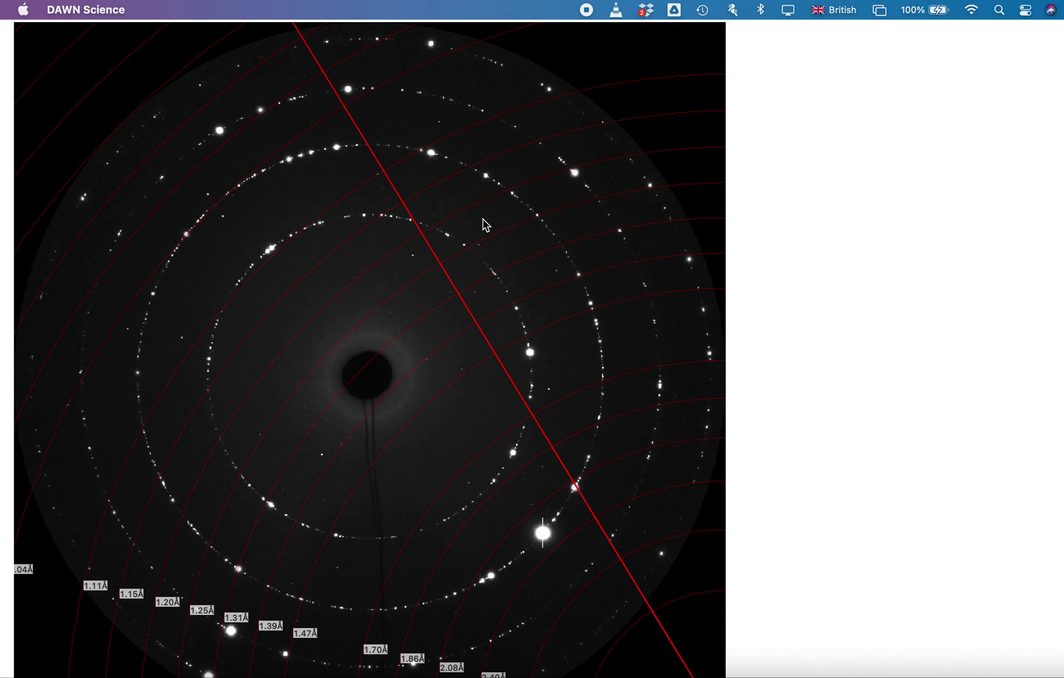
pyautogui.press('Escape')
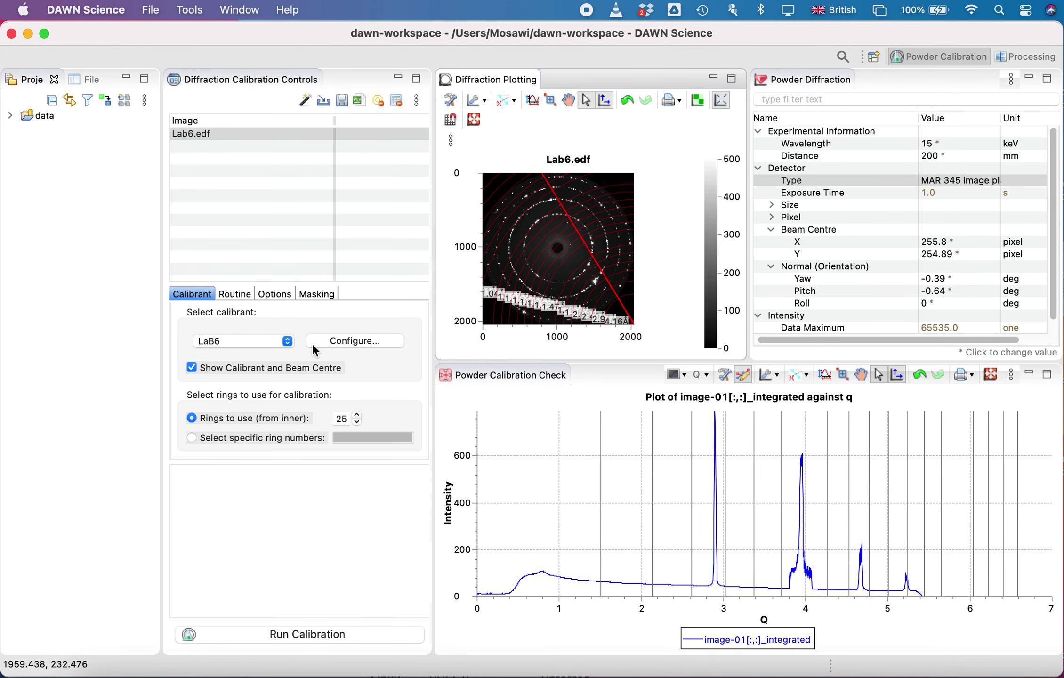
pyautogui.doubleClick(347, 419)
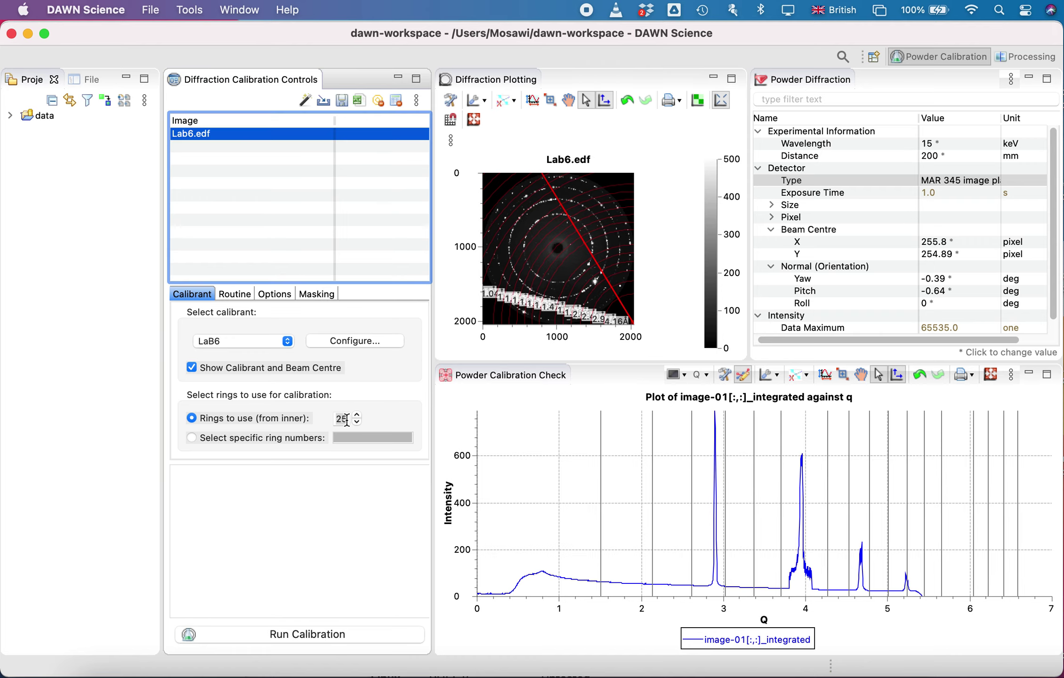
pyautogui.click(343, 422)
pyautogui.write('3')
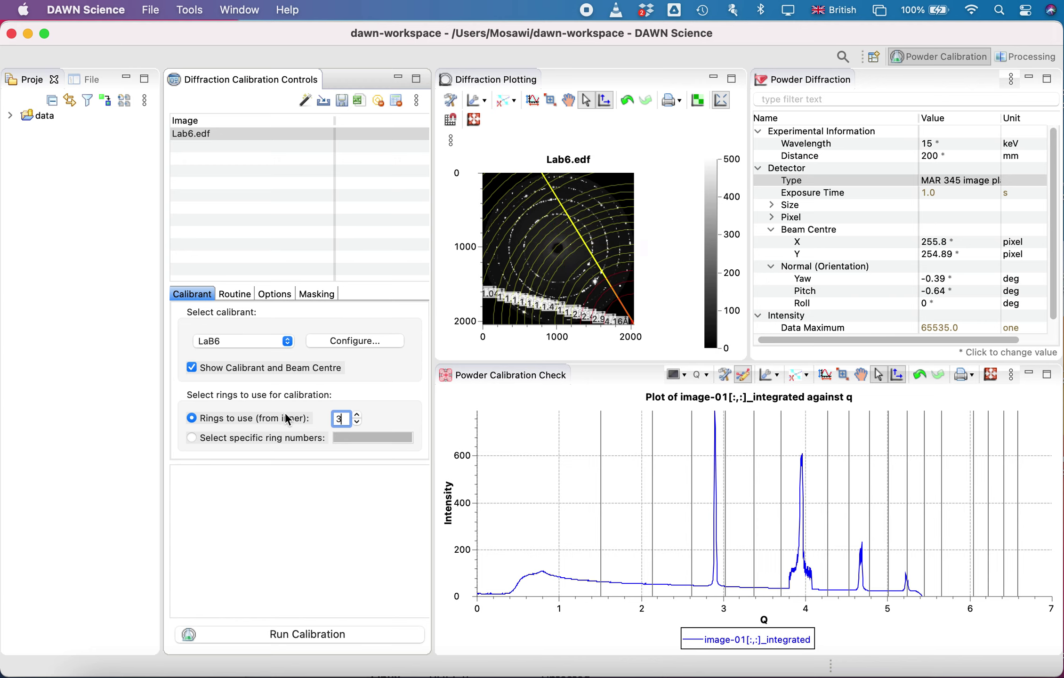
# Step: Enable point calibration for the automatic routine, review the energy-fixing and masking options, and run the calibration
pyautogui.click(233, 296)
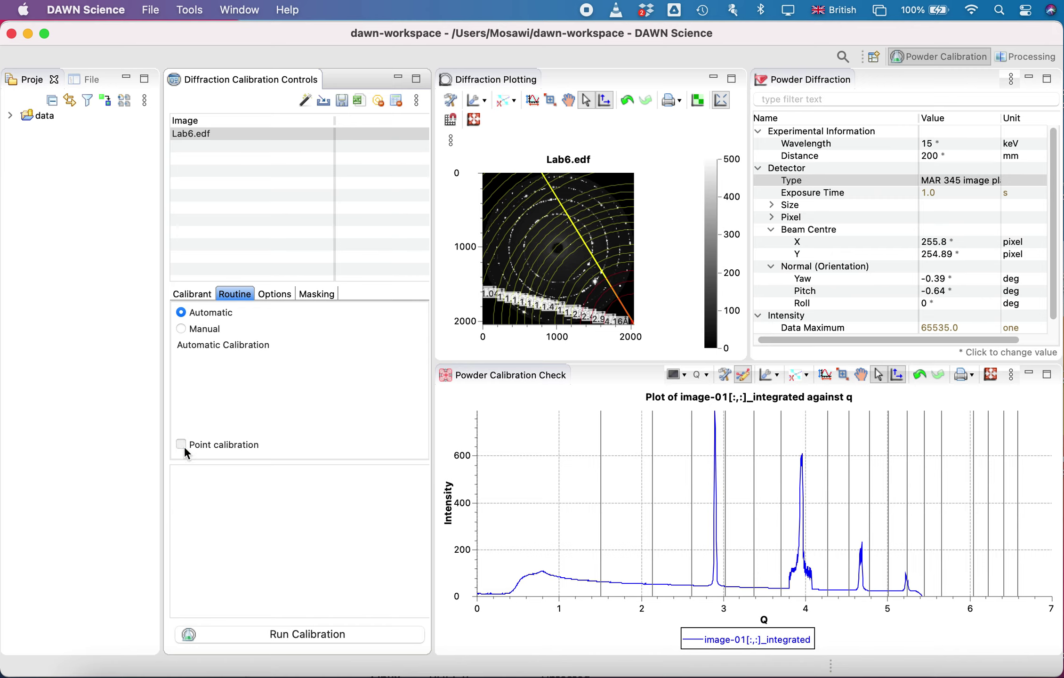
pyautogui.click(276, 294)
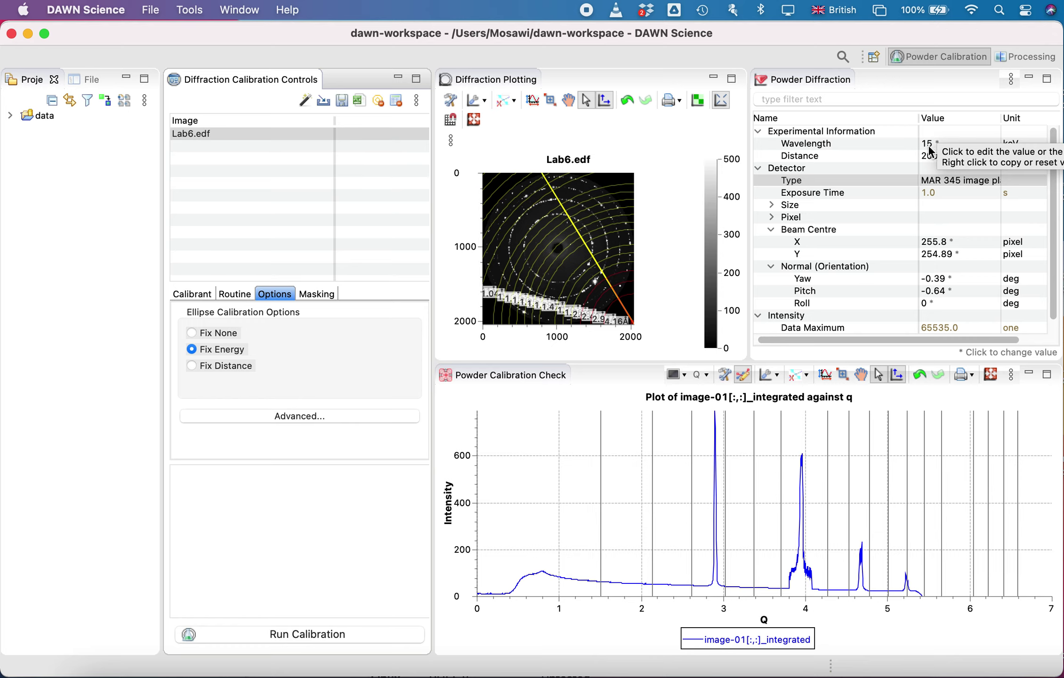
pyautogui.click(317, 294)
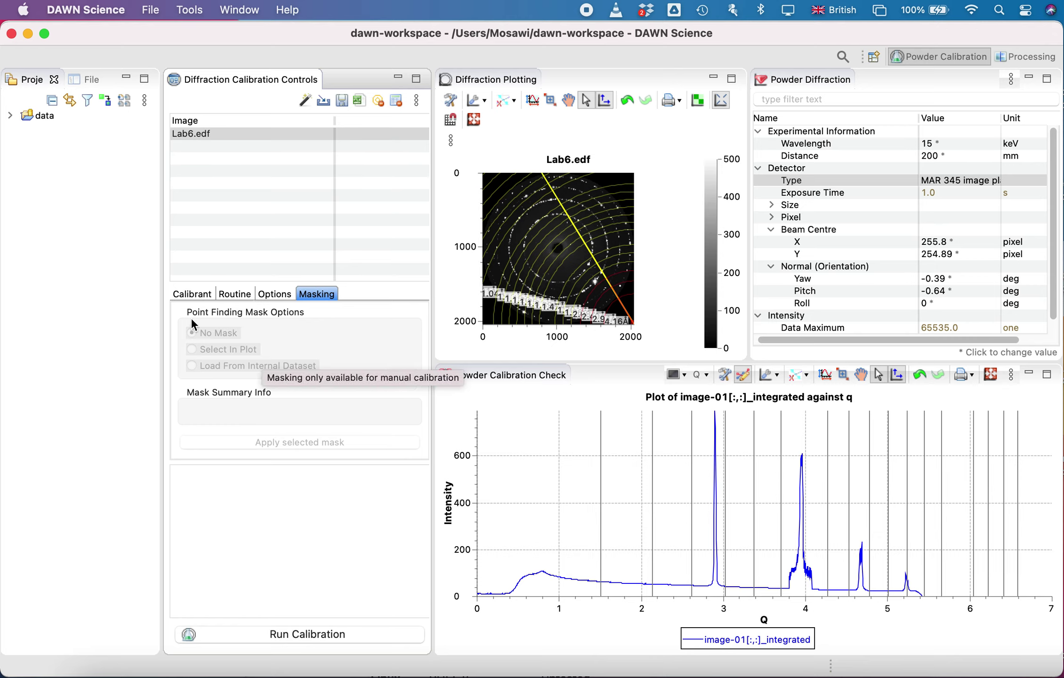
pyautogui.click(235, 294)
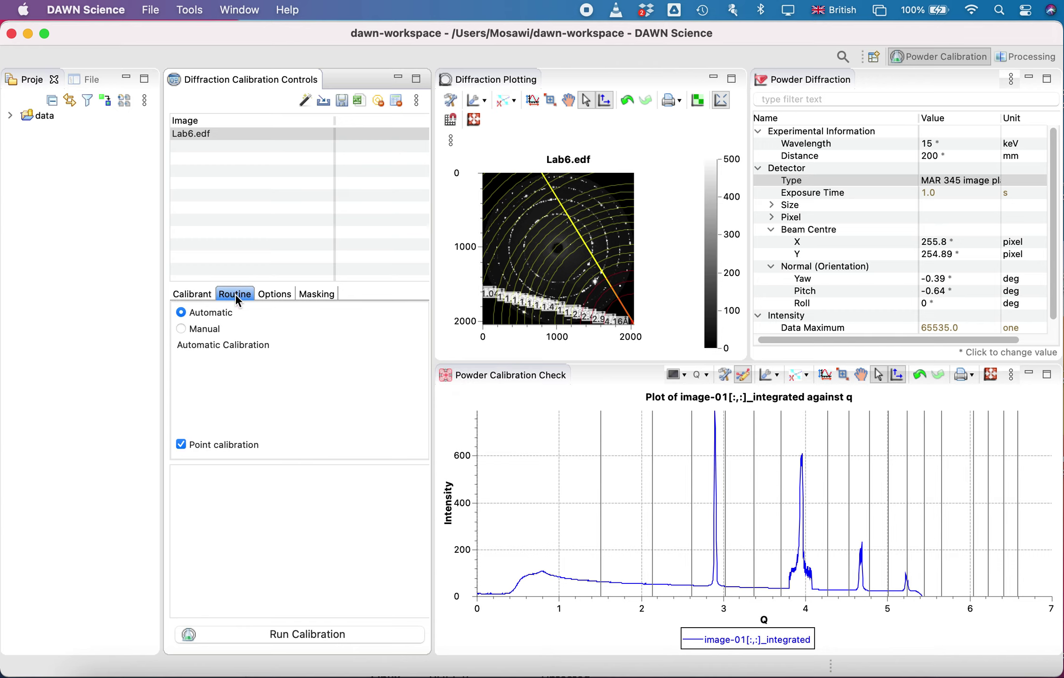
pyautogui.click(197, 295)
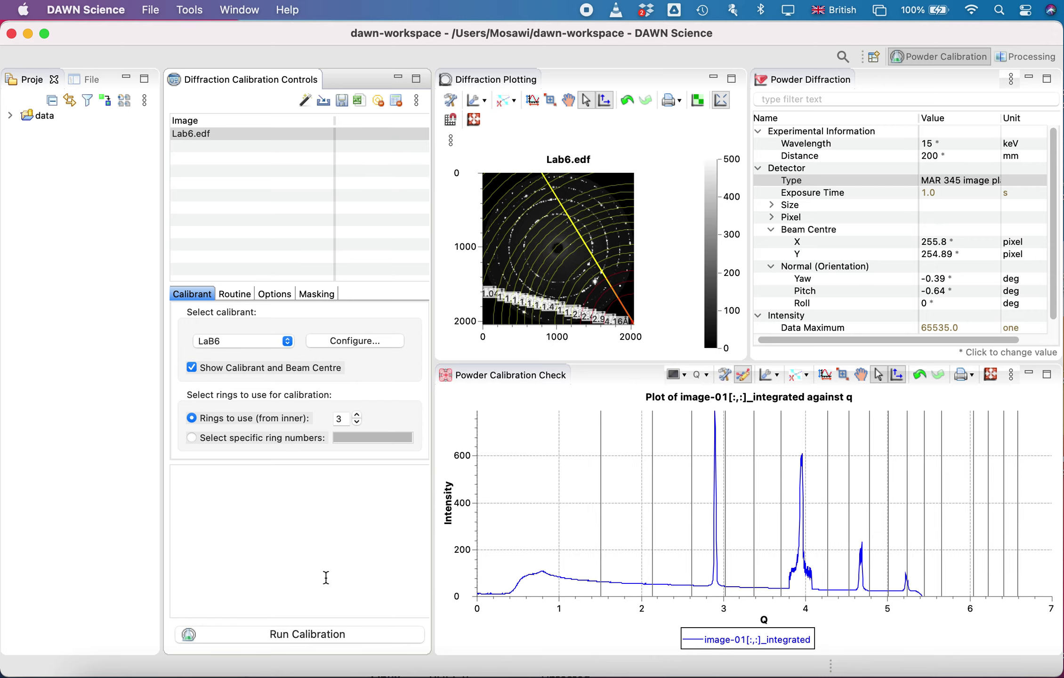
pyautogui.click(295, 632)
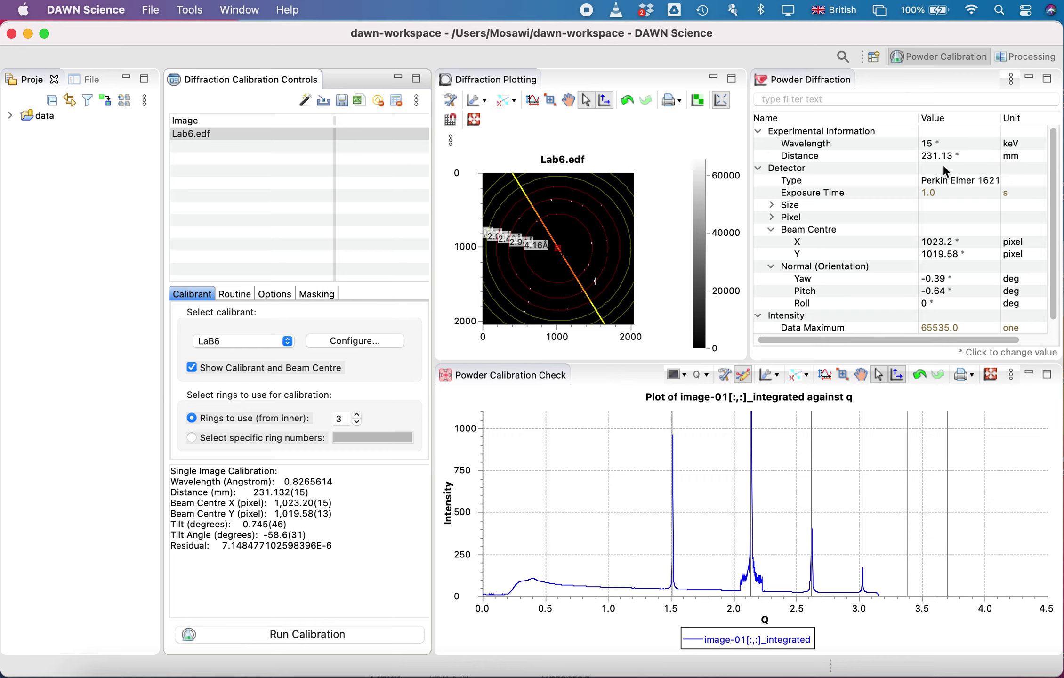
# Step: Review the calibrated wavelength, distance, beam centre and tilt, and compare them with the powder diffraction table and the ellipse calibration options
pyautogui.moveTo(177, 471); pyautogui.dragTo(334, 552)
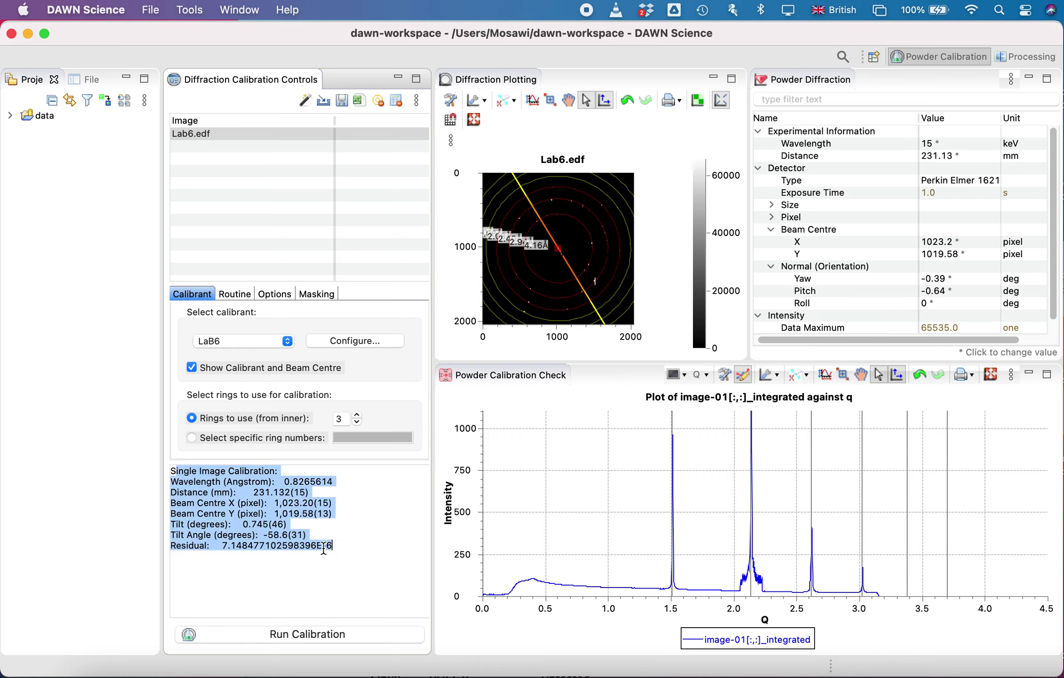
pyautogui.click(223, 502)
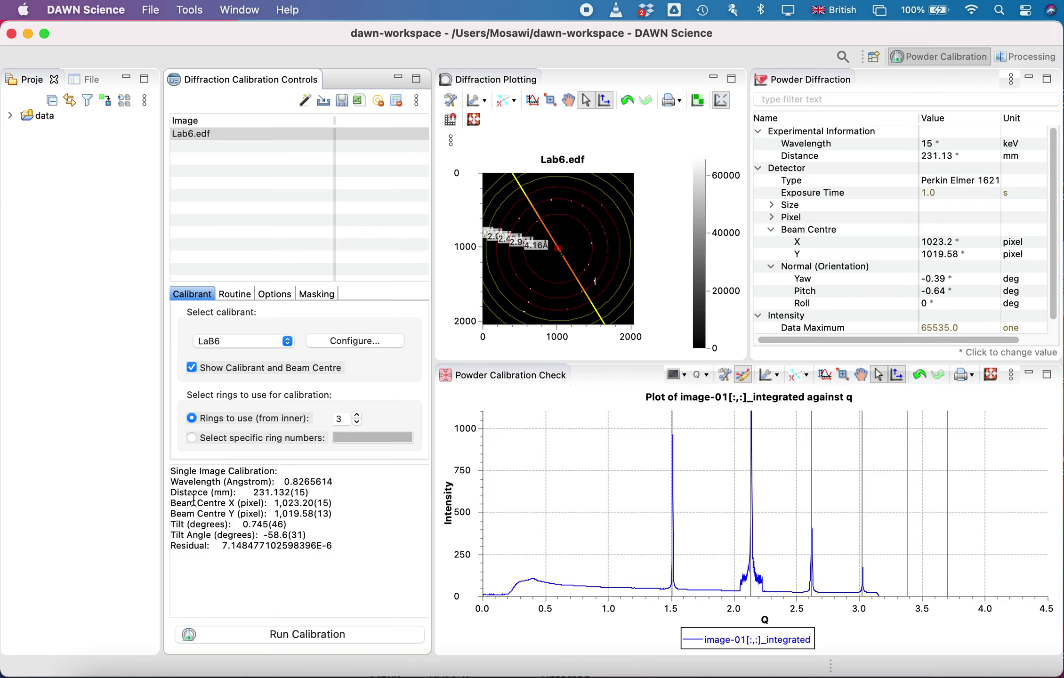
pyautogui.moveTo(177, 481); pyautogui.dragTo(343, 484)
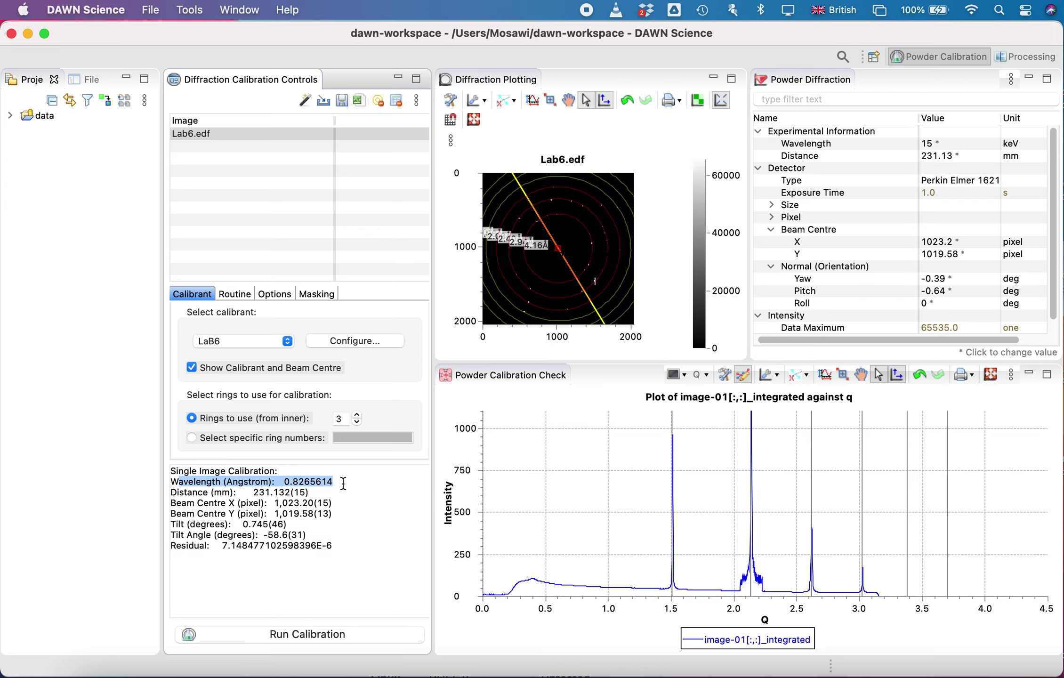
pyautogui.moveTo(178, 492); pyautogui.dragTo(307, 493)
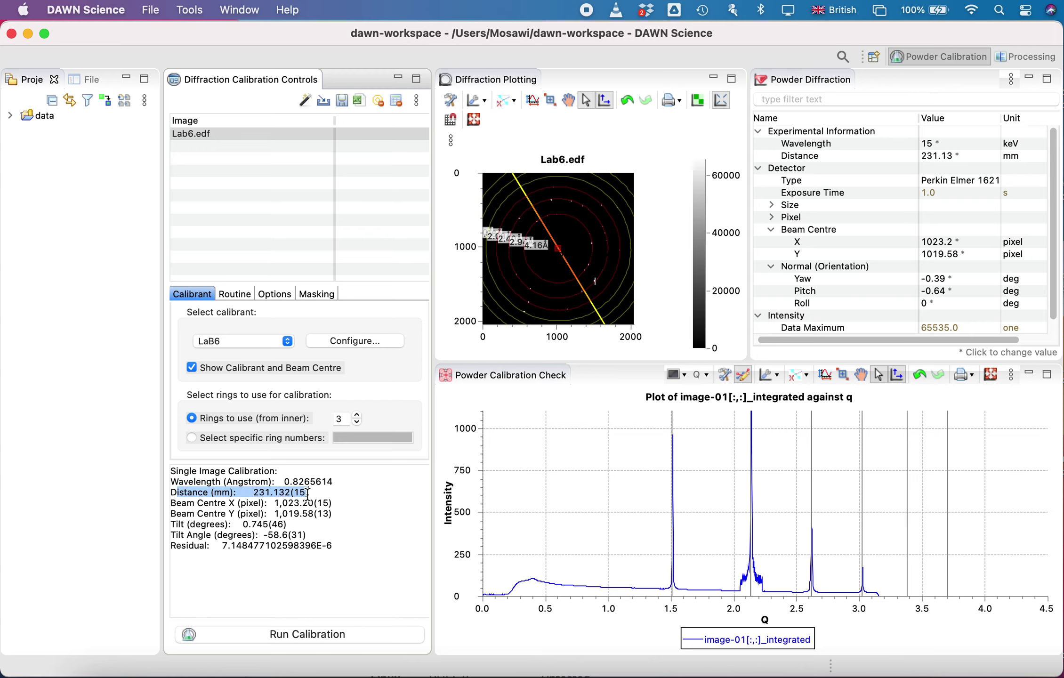
pyautogui.moveTo(178, 513); pyautogui.dragTo(236, 510)
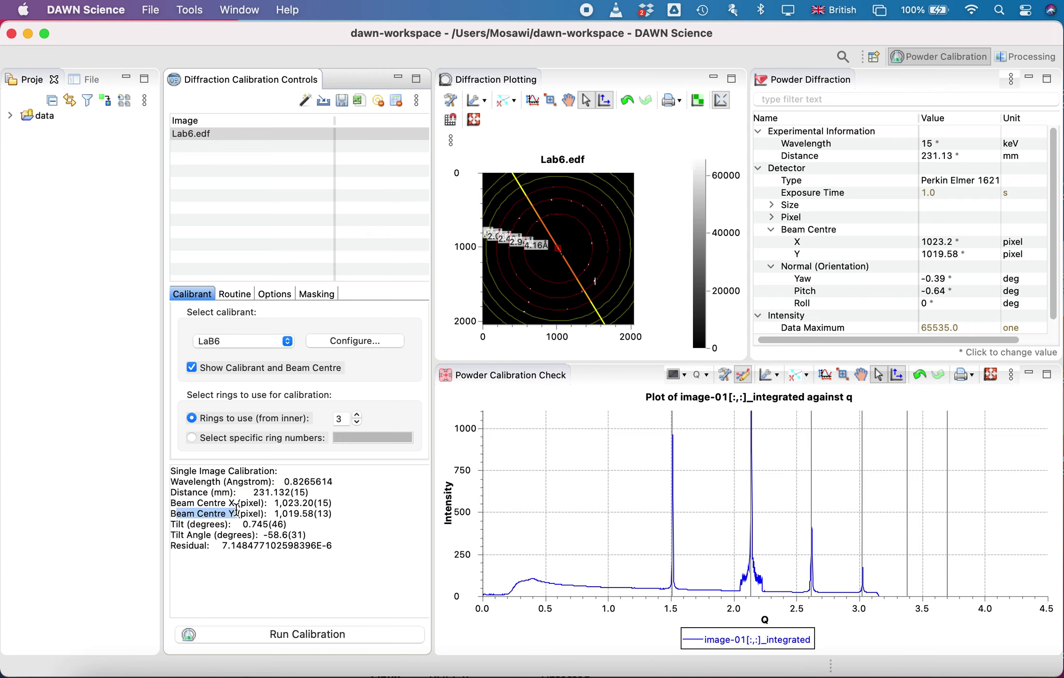
pyautogui.moveTo(181, 524); pyautogui.dragTo(259, 535)
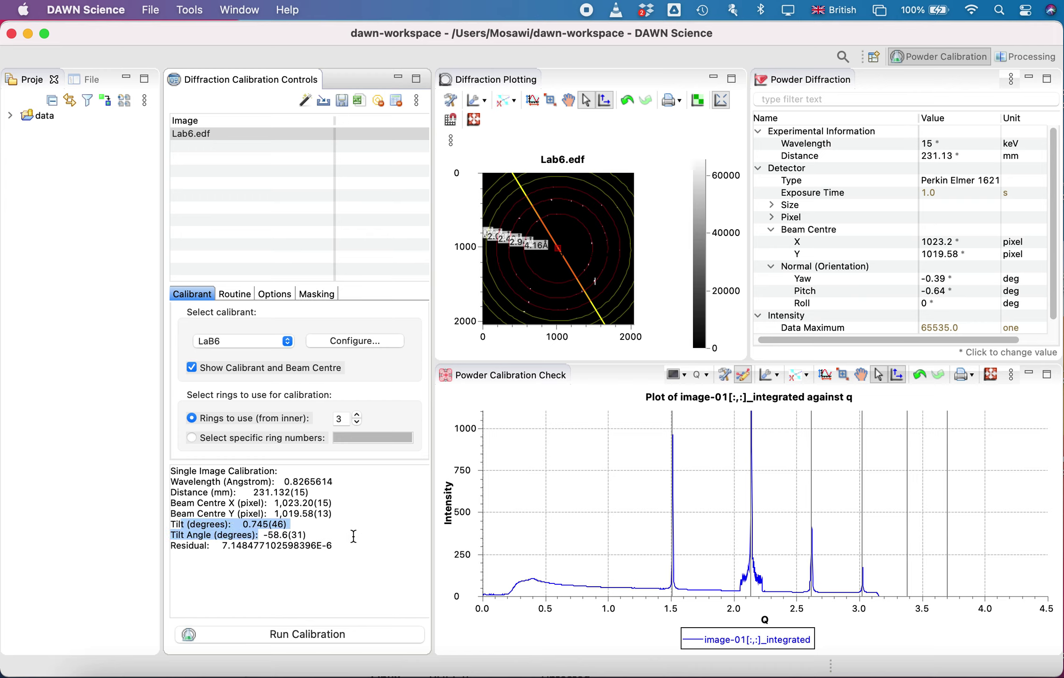
pyautogui.scroll(-1, 949, 226)
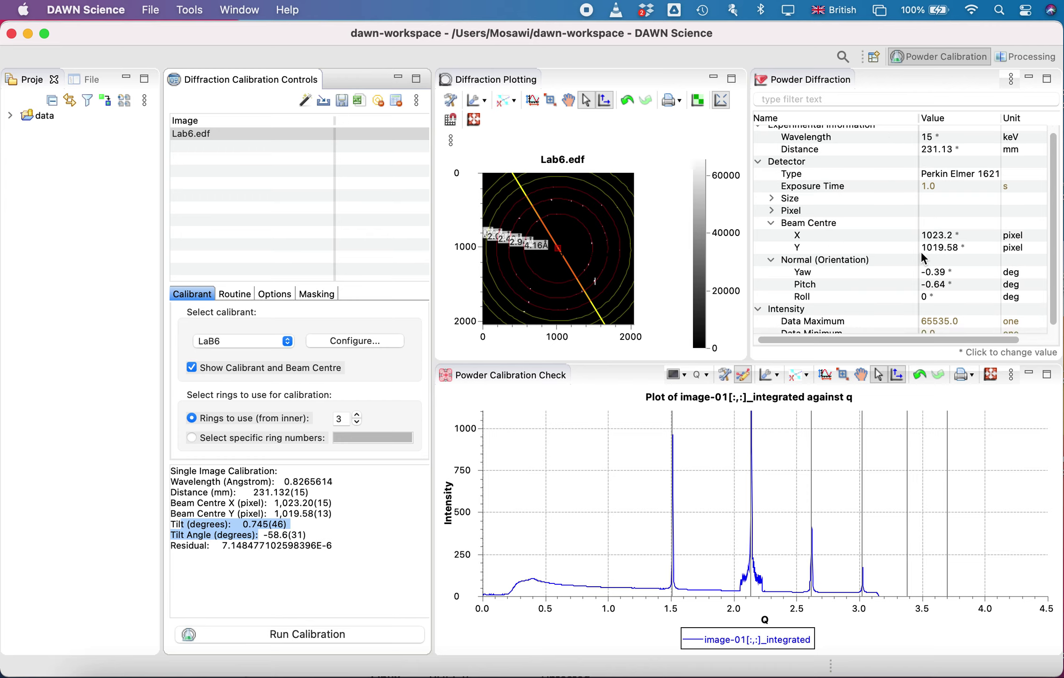
pyautogui.scroll(1, 870, 193)
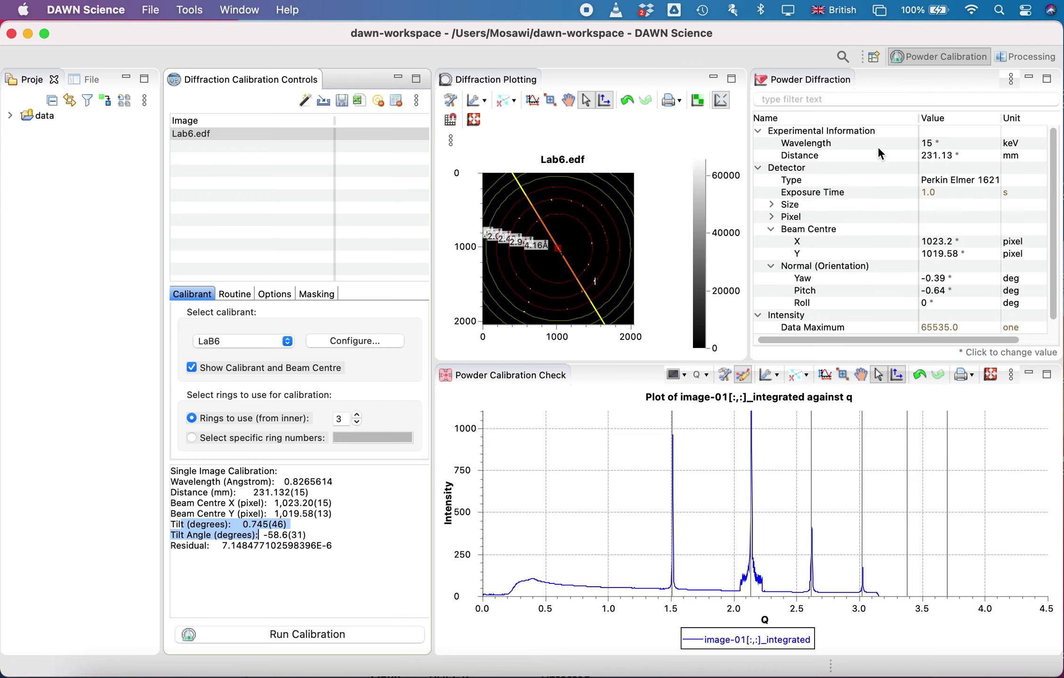
pyautogui.scroll(-1, 908, 189)
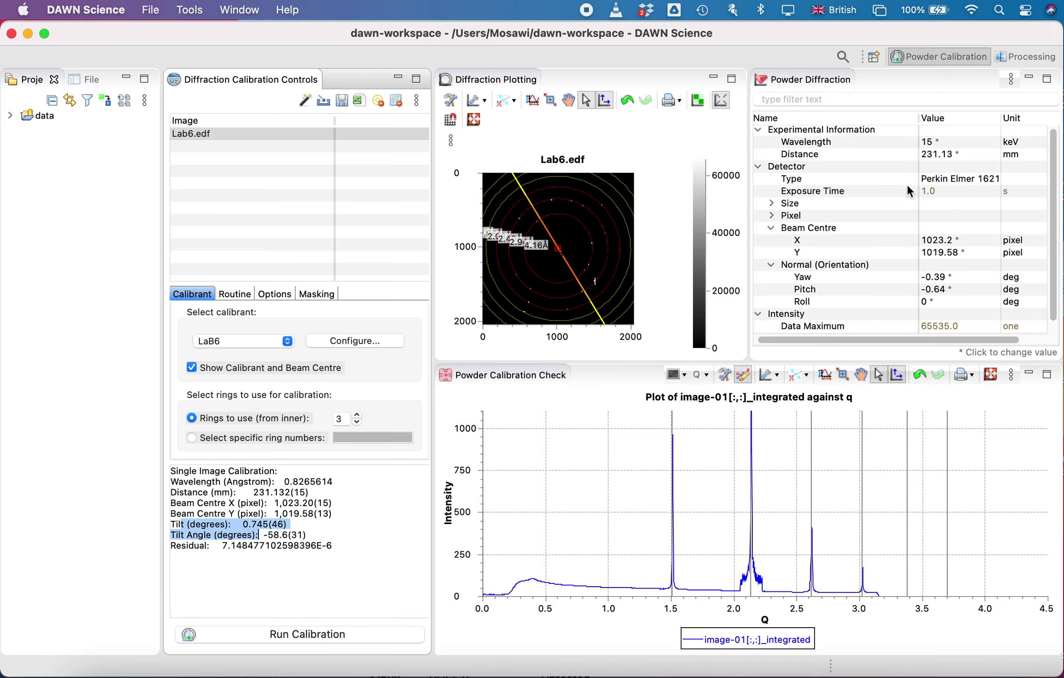
pyautogui.scroll(1, 845, 151)
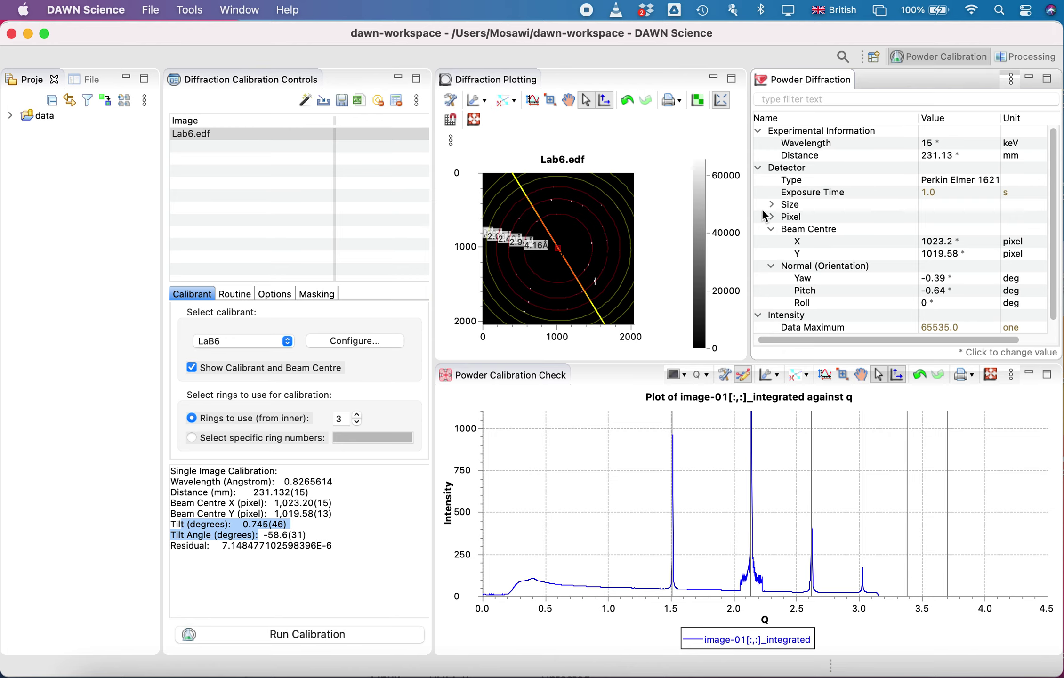
pyautogui.click(268, 293)
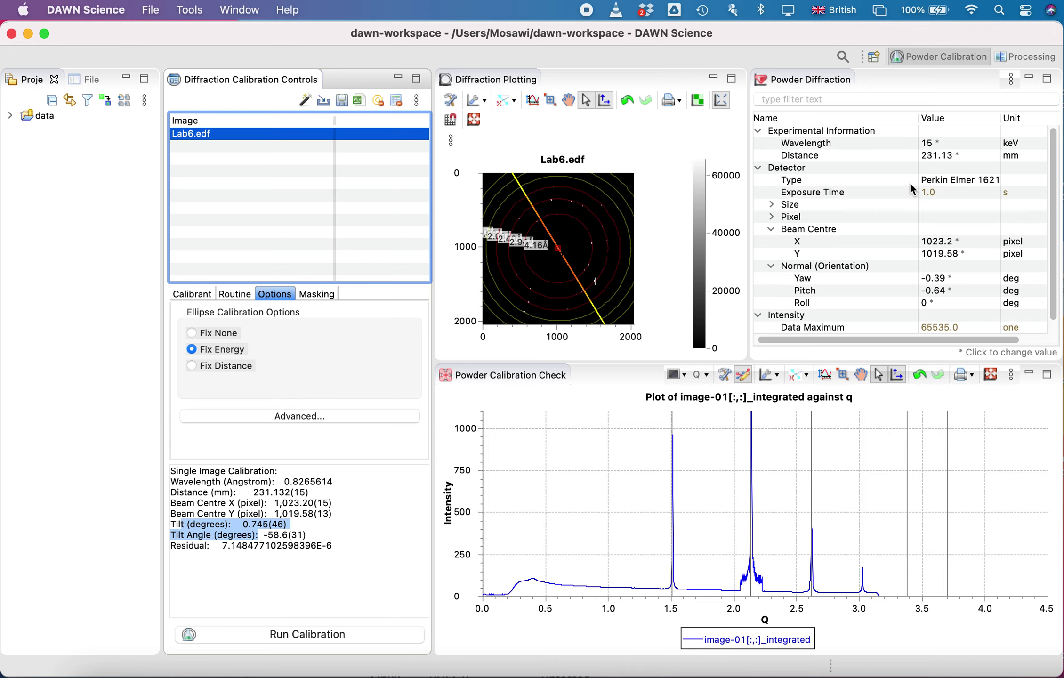
pyautogui.click(872, 187)
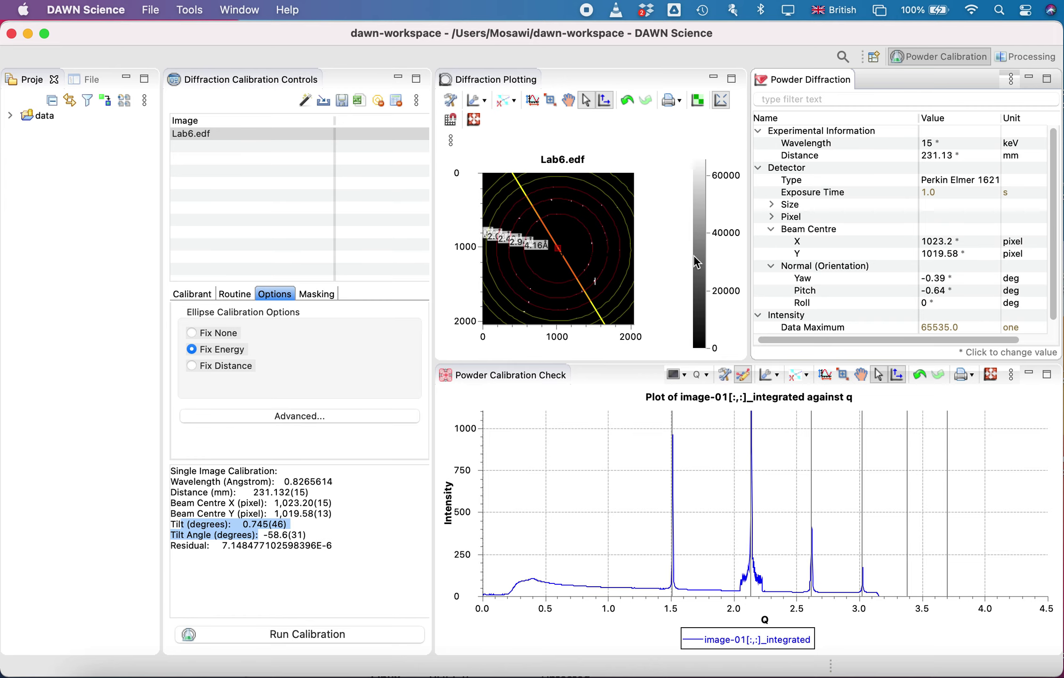
# Step: Set the maximum histogram intensity of the calibrated Lab6.edf image to 500
pyautogui.rightClick(703, 278)
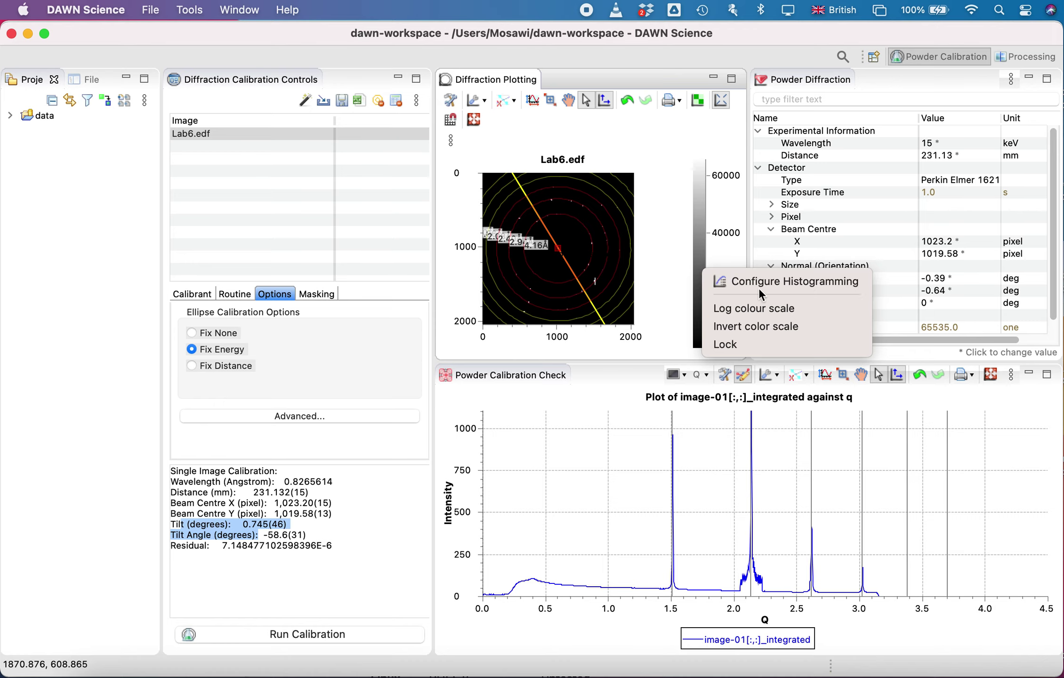
pyautogui.click(739, 282)
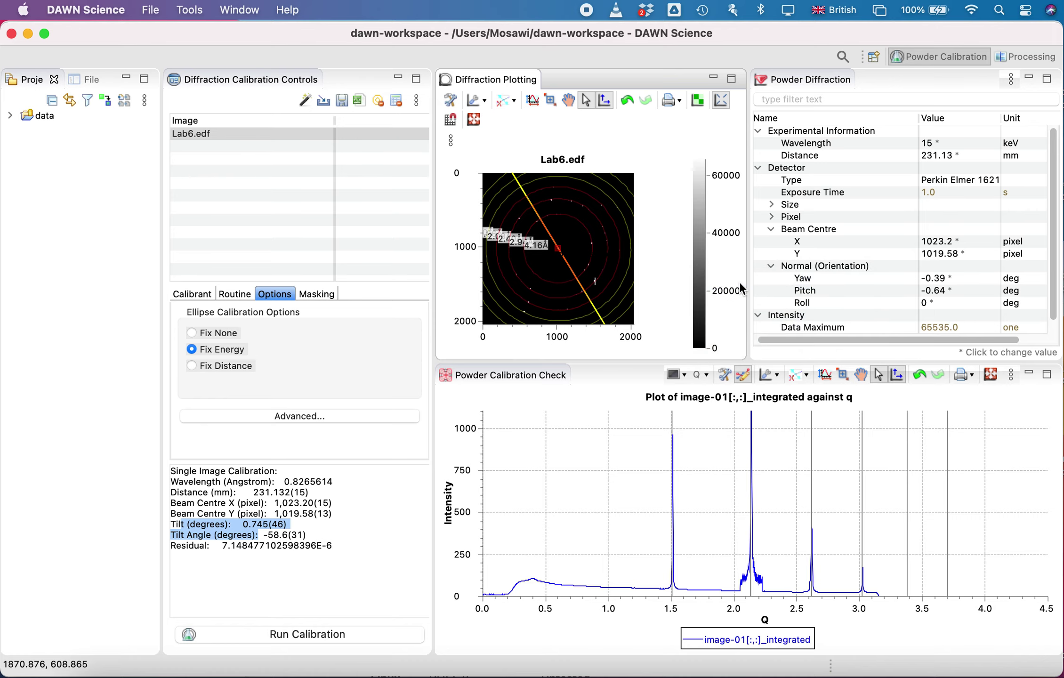
pyautogui.click(507, 186)
pyautogui.write('500')
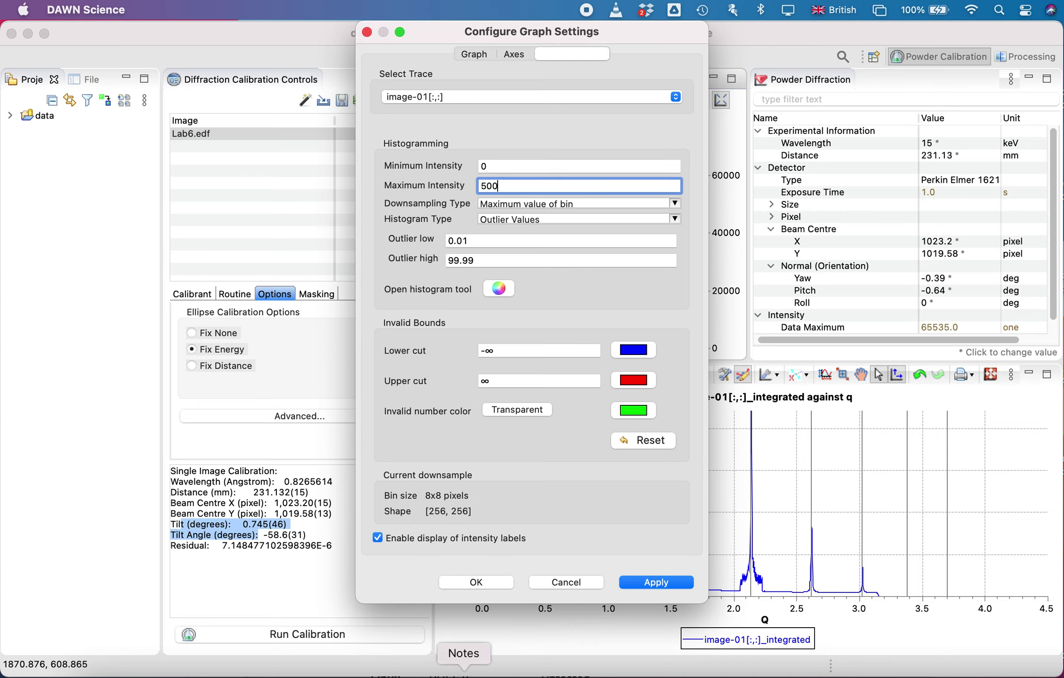
pyautogui.click(471, 583)
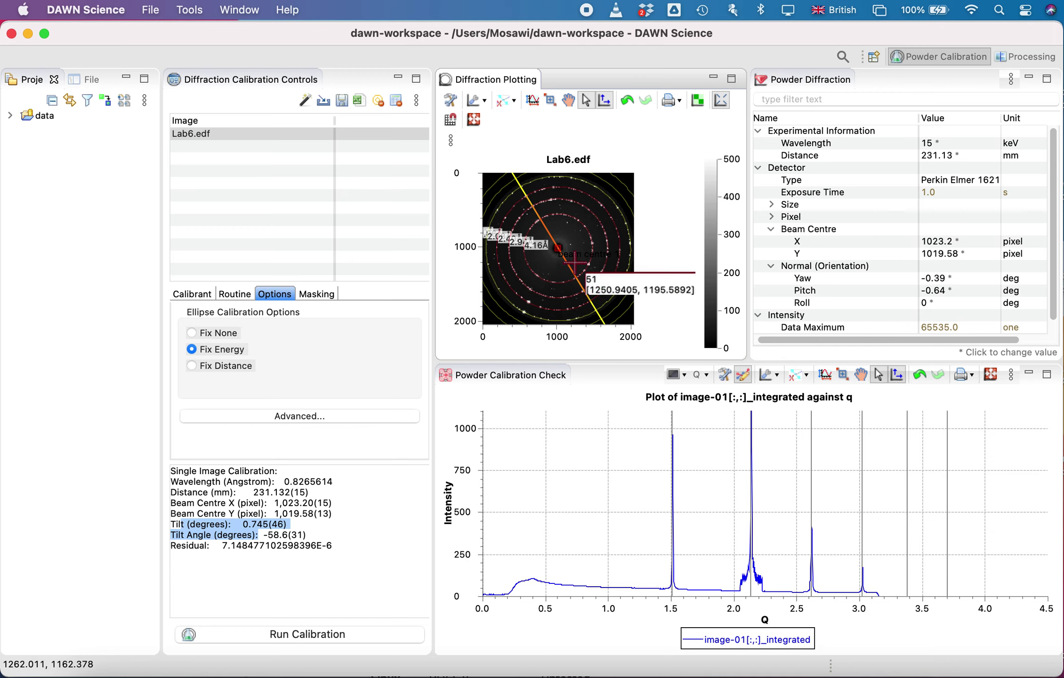
# Step: Examine in full screen how the calibrant rings fit the diffraction image and how the calibrant lines match the integrated peaks
pyautogui.click(475, 121)
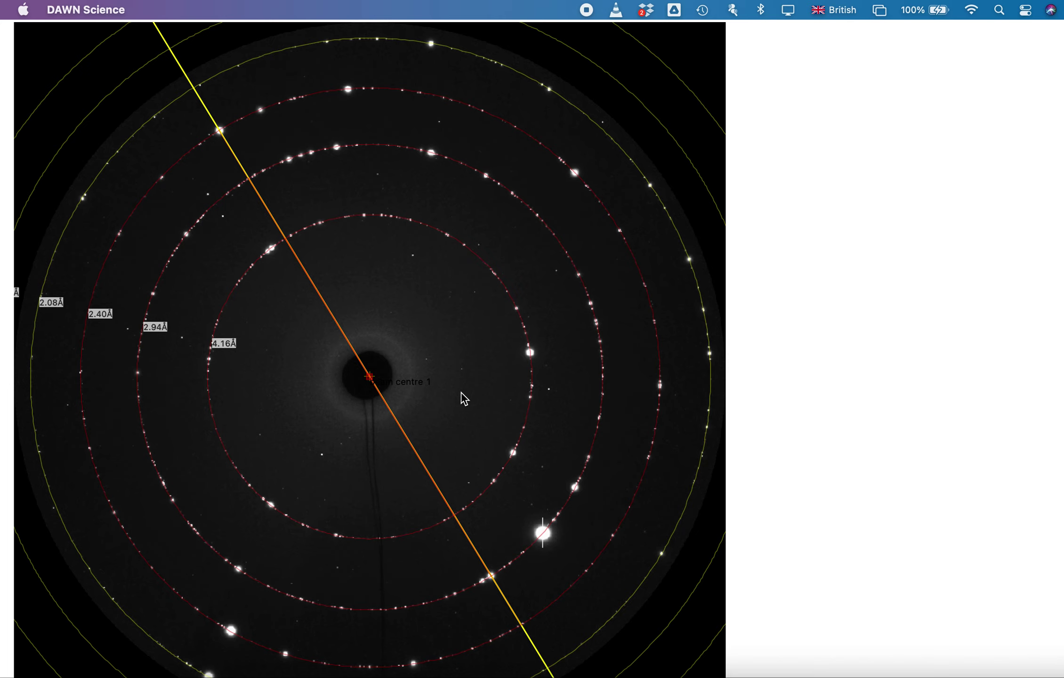
pyautogui.press('Escape')
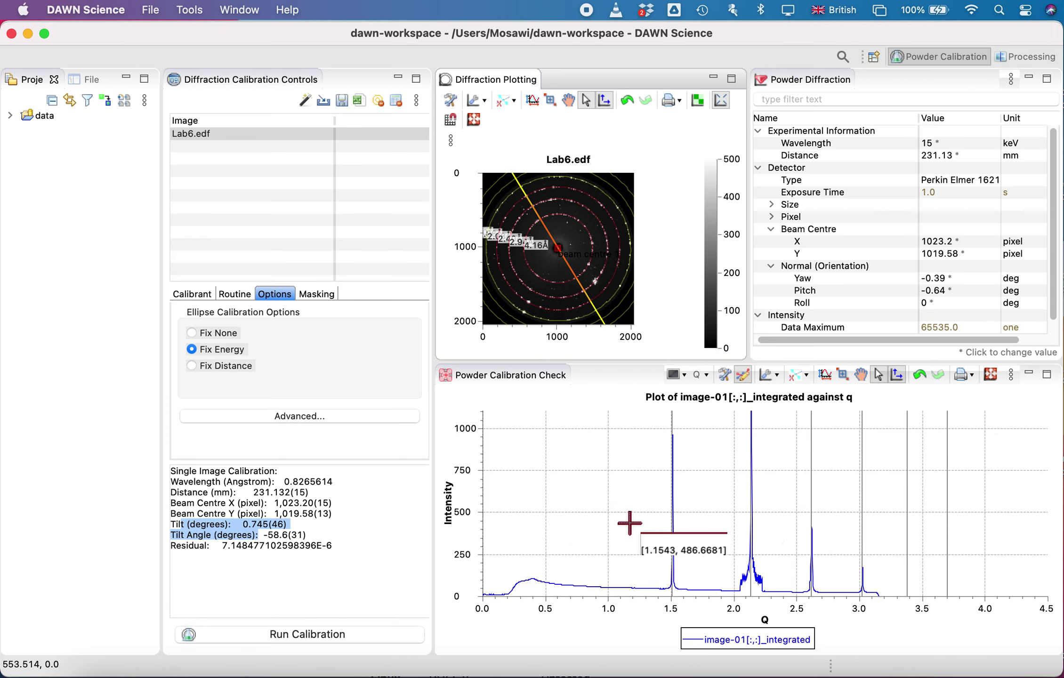
pyautogui.click(991, 376)
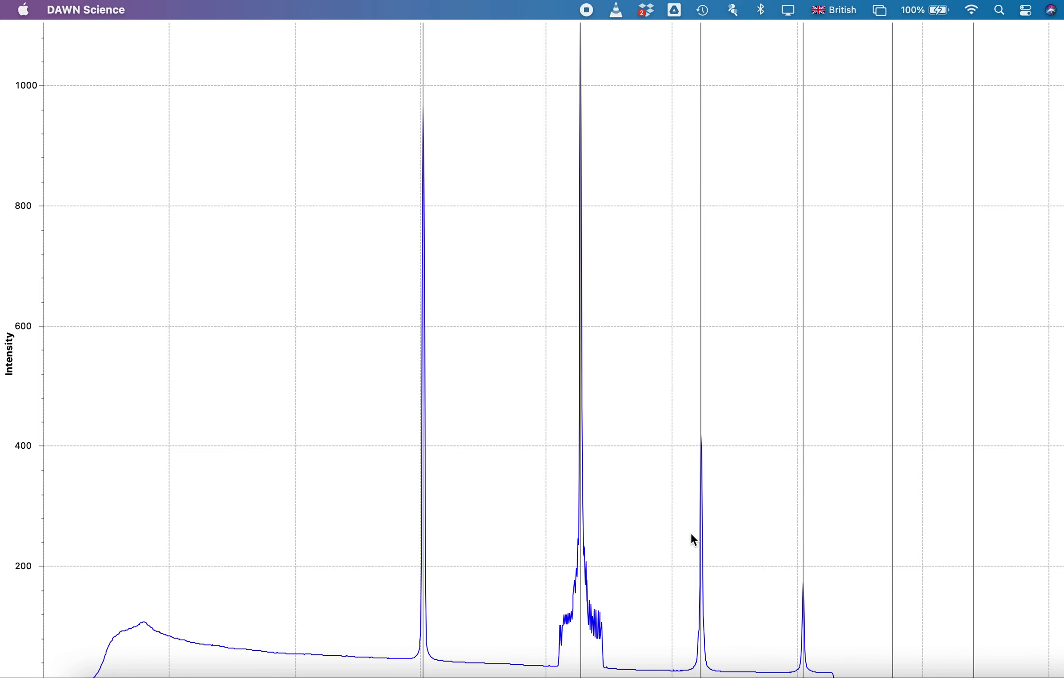
pyautogui.press('Escape')
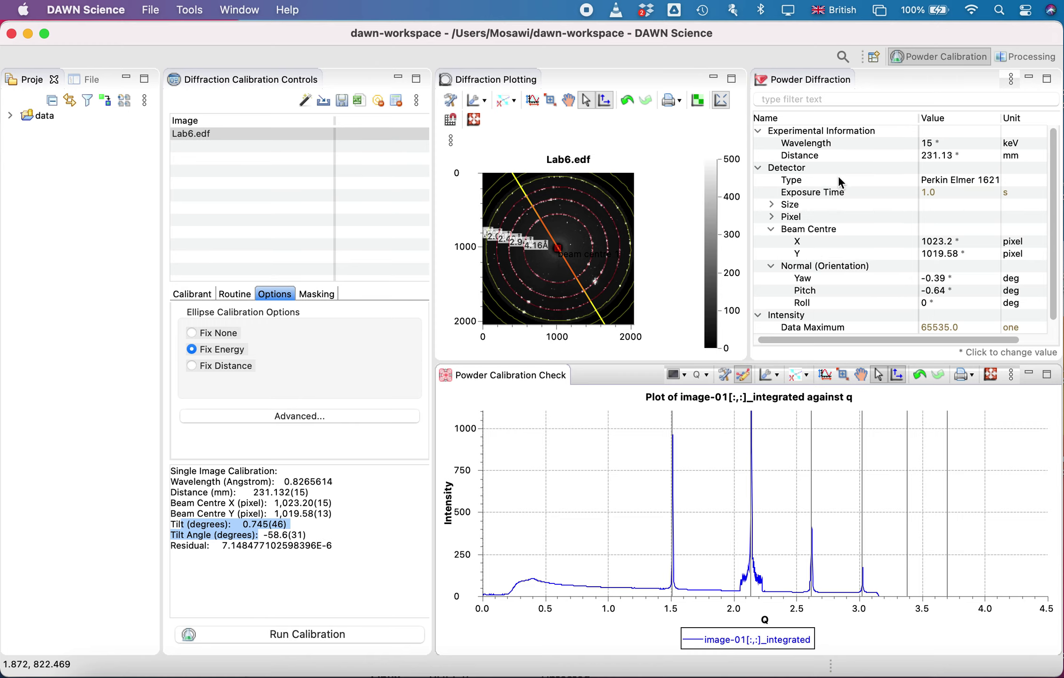
# Step: Switch to the Processing perspective
pyautogui.click(1013, 56)
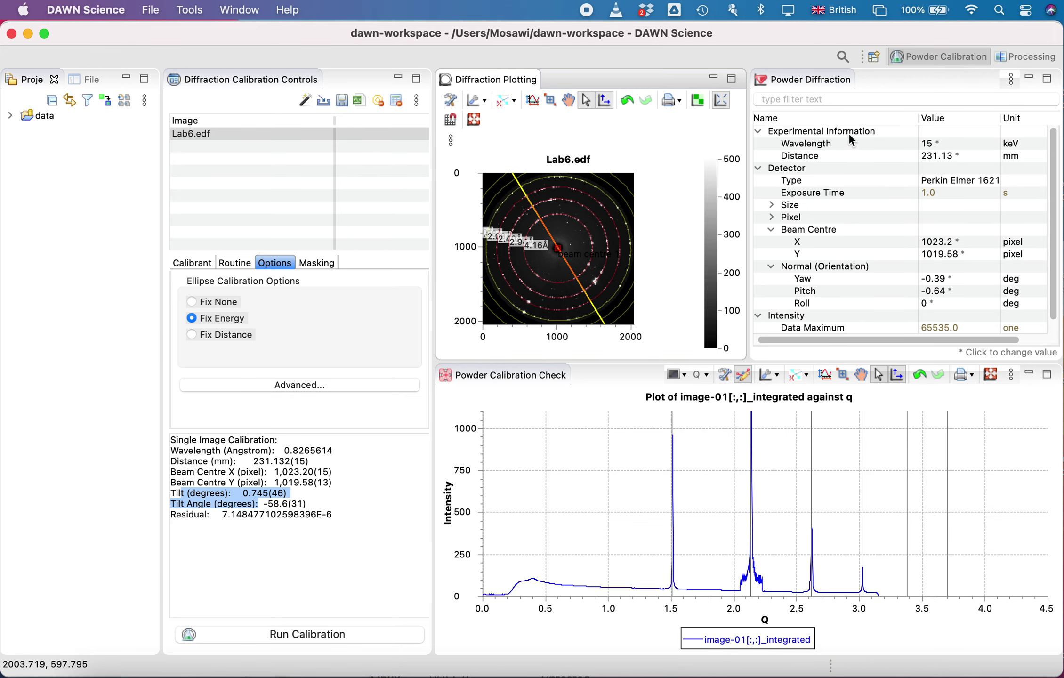
pyautogui.click(1014, 56)
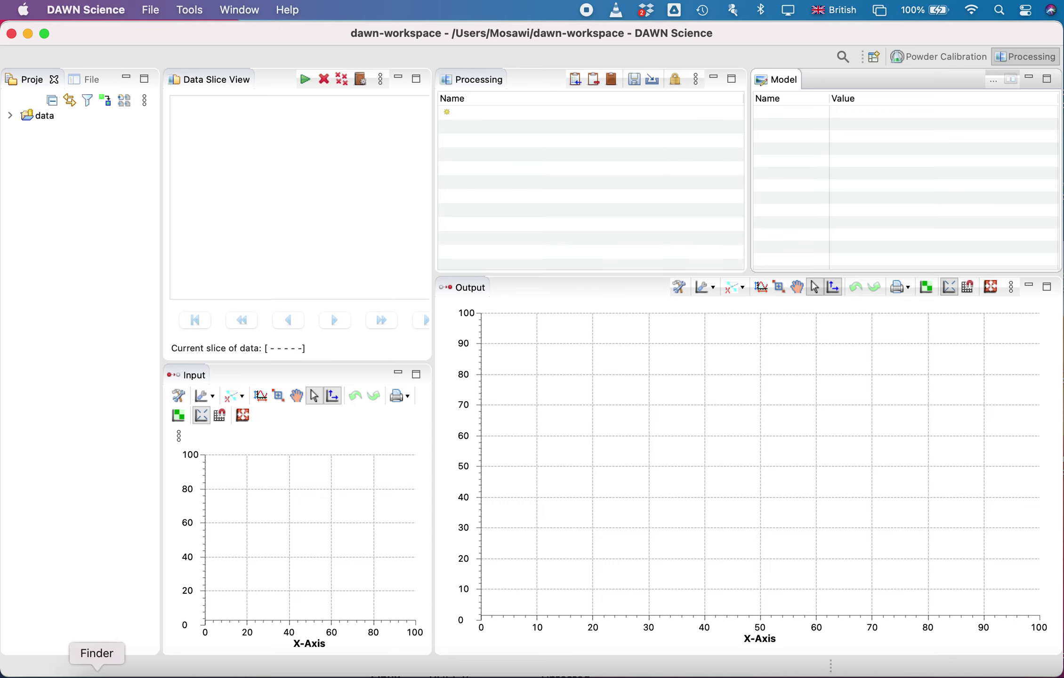
# Step: Load R_0055.edf through R_0059.edf from the Dawn test folder into the data slice list as 2D images, using the EDF dataset
pyautogui.click(95, 671)
pyautogui.moveTo(529, 313); pyautogui.dragTo(784, 158)
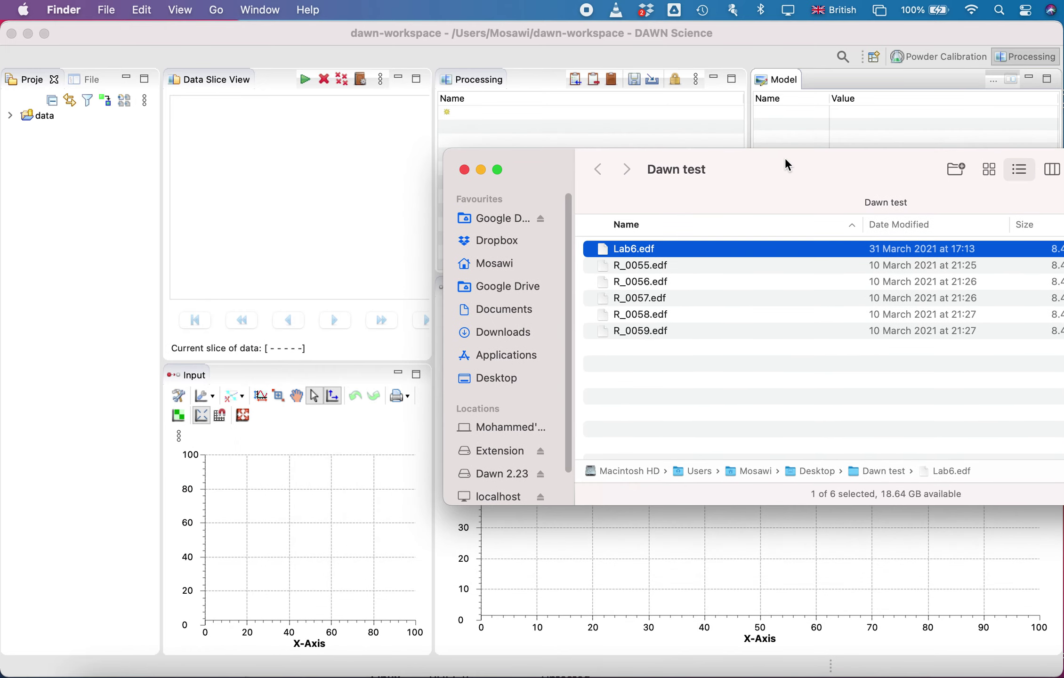
pyautogui.click(641, 265)
pyautogui.keyDown('shift'); pyautogui.click(645, 282); pyautogui.keyUp('shift')
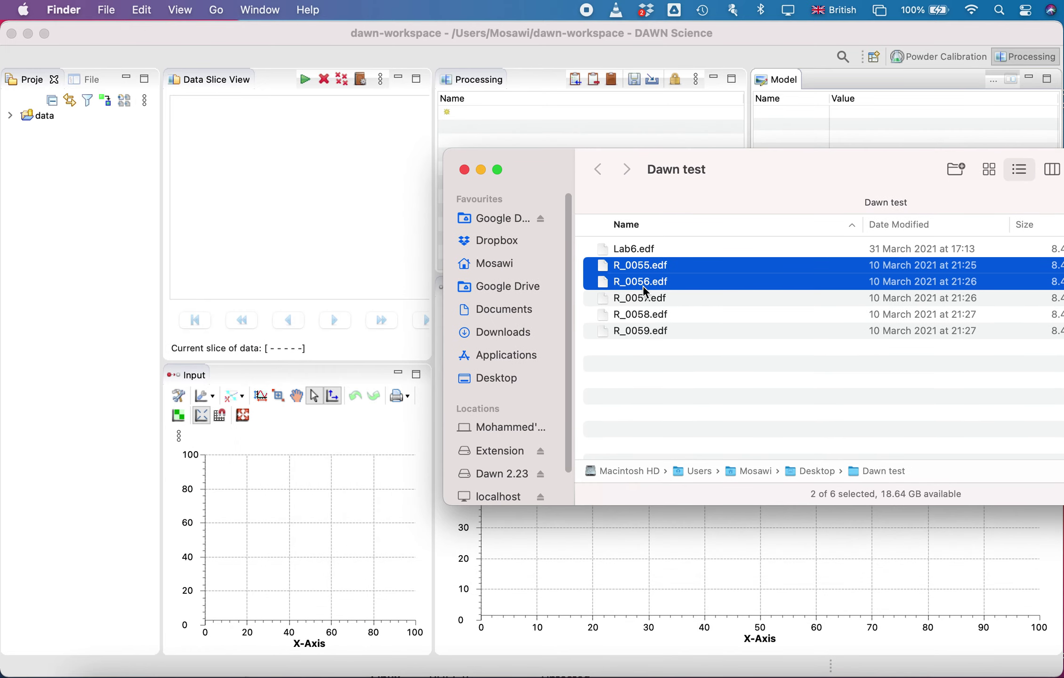
pyautogui.keyDown('shift'); pyautogui.click(645, 298); pyautogui.keyUp('shift')
pyautogui.keyDown('shift'); pyautogui.click(644, 314); pyautogui.keyUp('shift')
pyautogui.keyDown('shift'); pyautogui.click(645, 330); pyautogui.keyUp('shift')
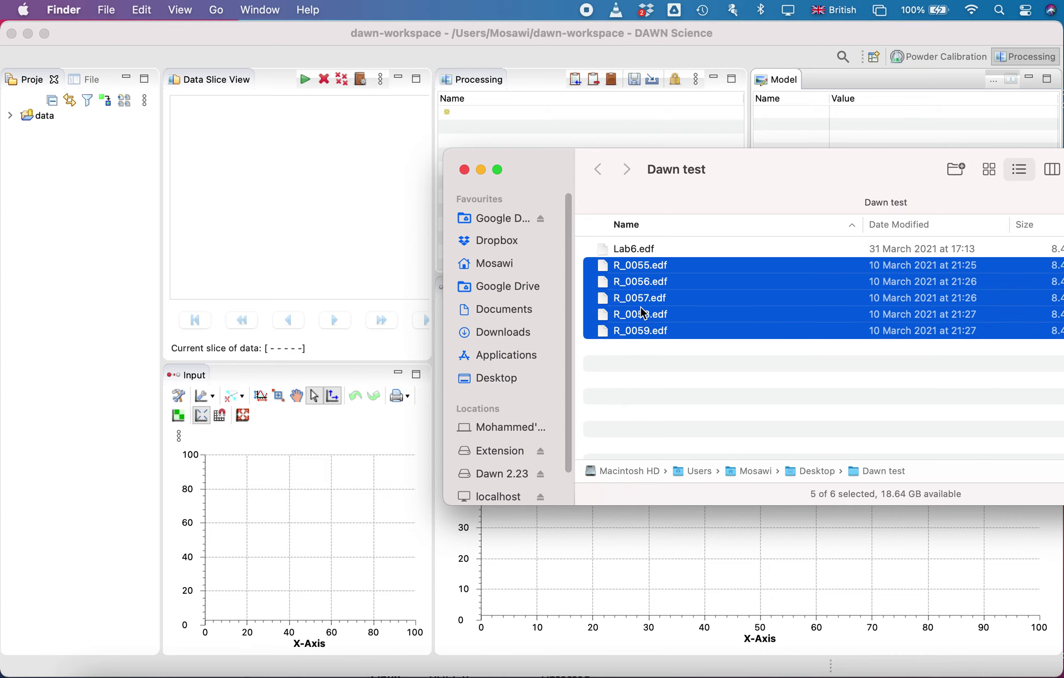
pyautogui.moveTo(642, 296); pyautogui.dragTo(278, 162)
pyautogui.click(328, 216)
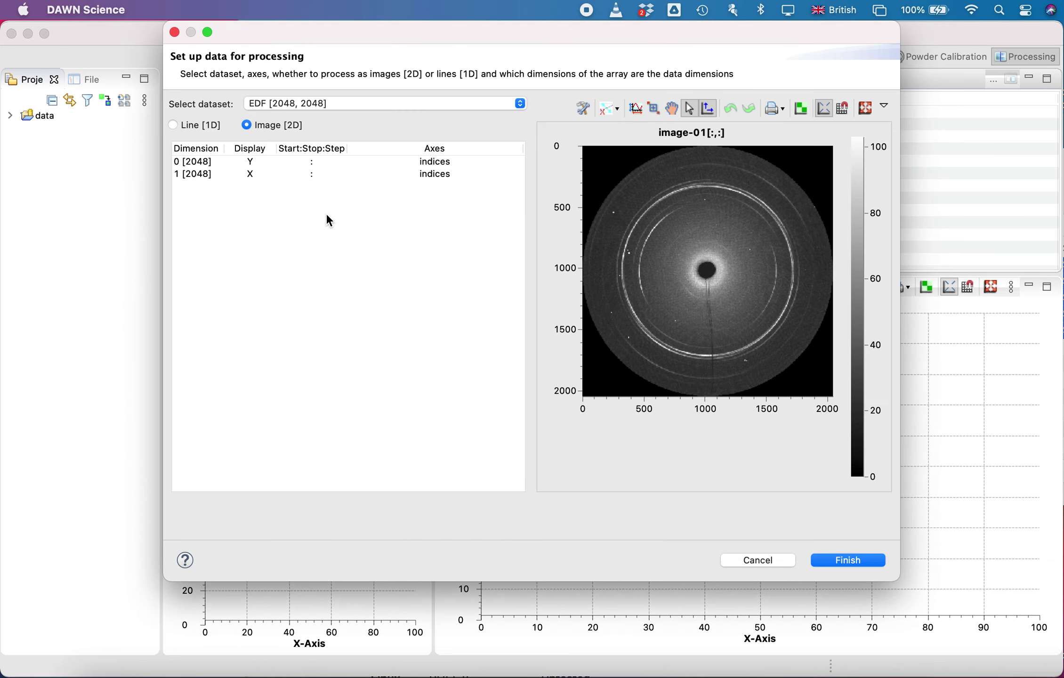
pyautogui.moveTo(494, 46); pyautogui.dragTo(447, 48)
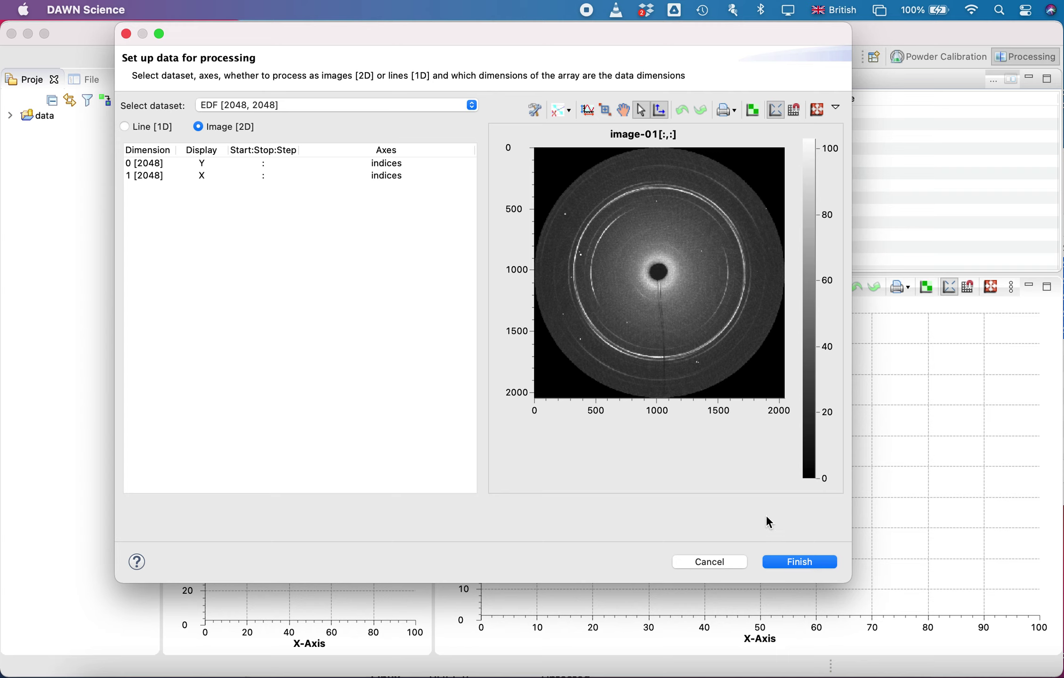
pyautogui.click(797, 563)
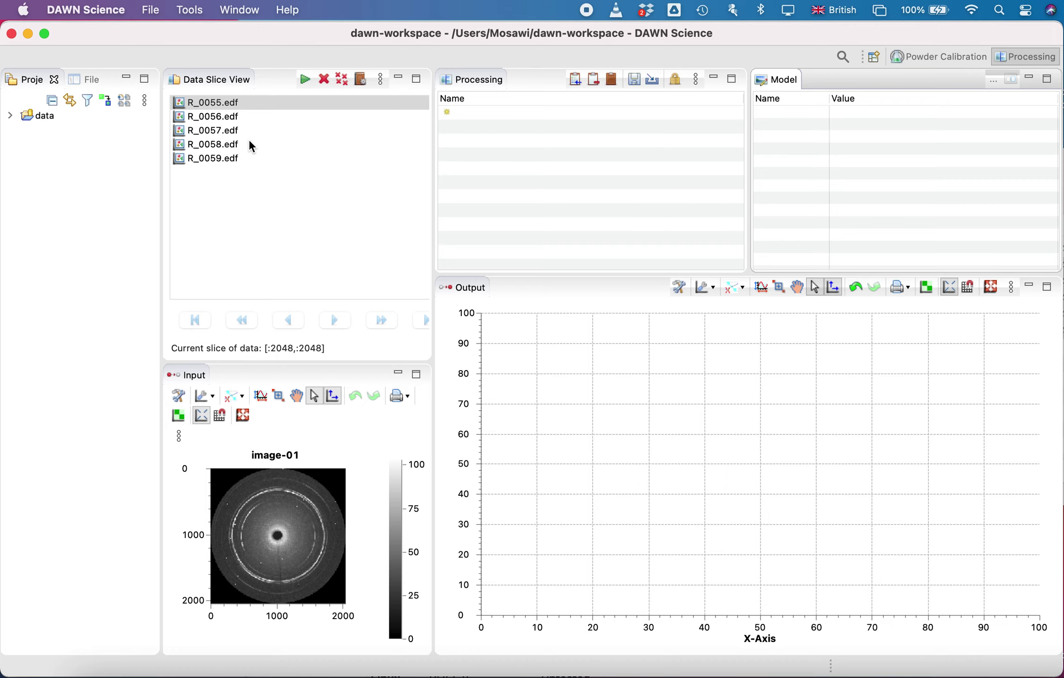
# Step: Browse the loaded files R_0055.edf to R_0059.edf and compare their diffraction images in the input plot
pyautogui.click(229, 105)
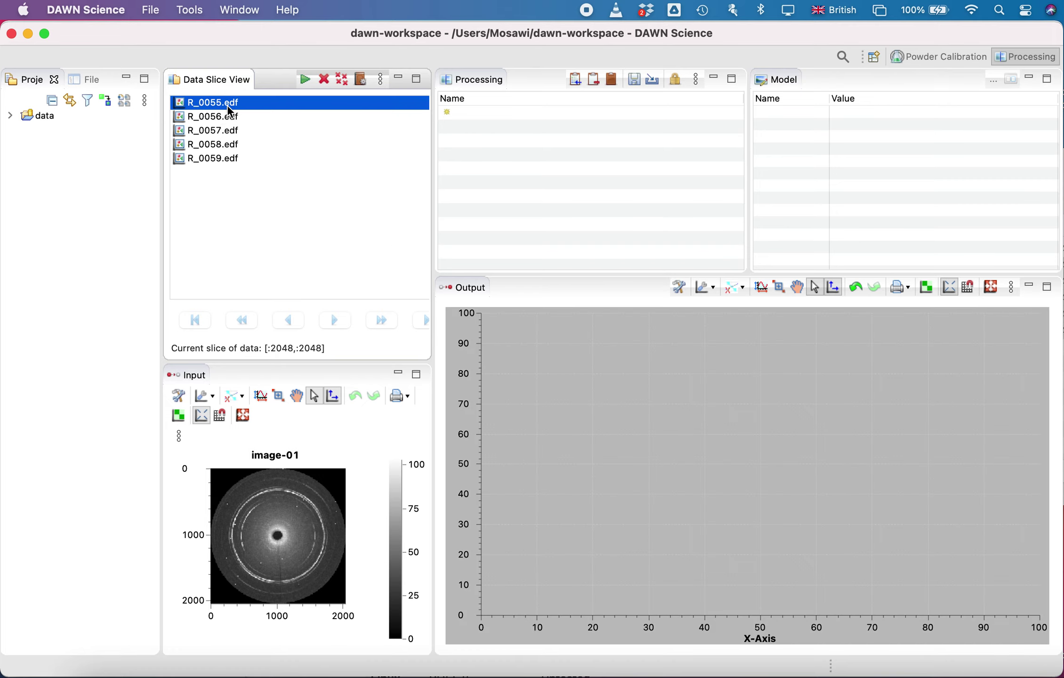
pyautogui.press('Down')
pyautogui.press('Down')
pyautogui.press('Down')
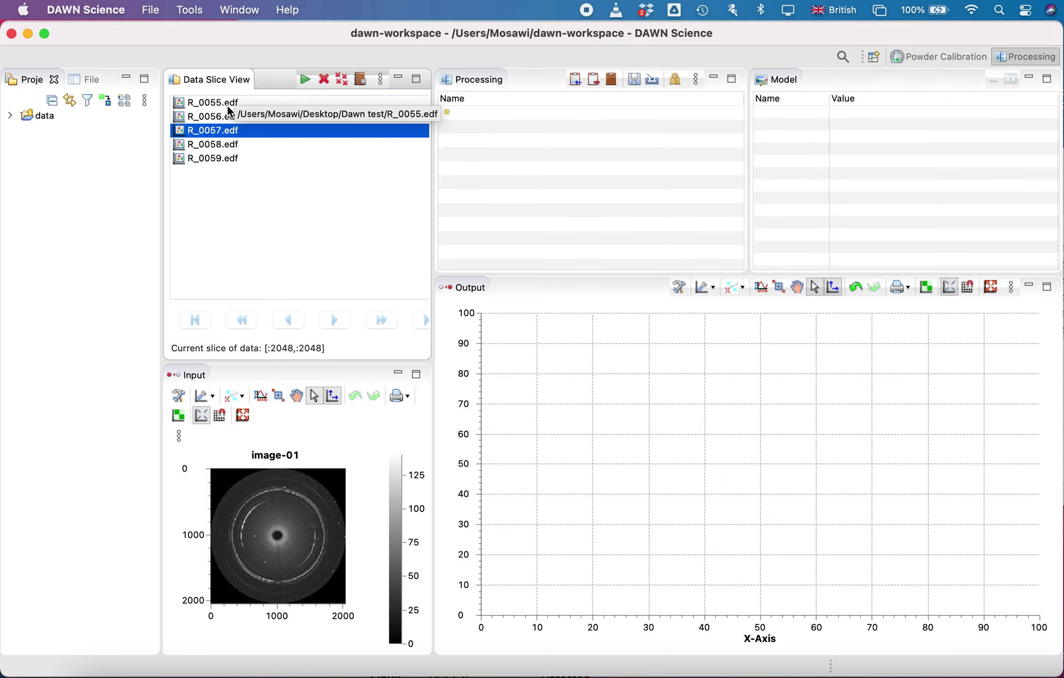
pyautogui.press('Down')
pyautogui.press('Up')
pyautogui.press('Up')
pyautogui.press('Up')
pyautogui.press('Up')
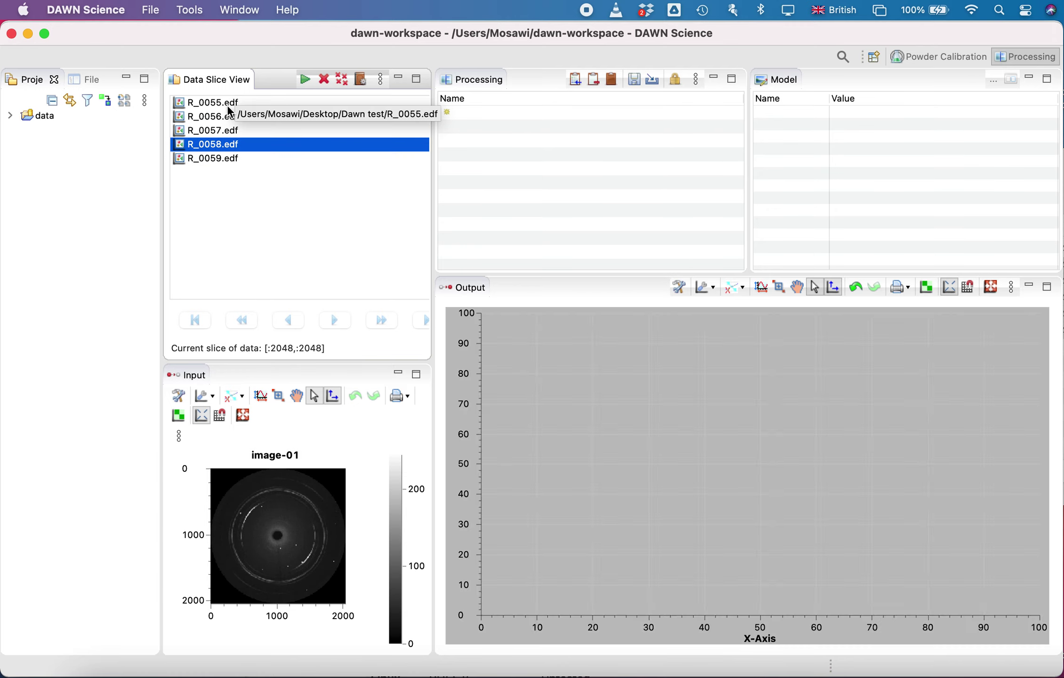
pyautogui.press('Down')
pyautogui.press('Down')
pyautogui.press('Down')
pyautogui.press('Down')
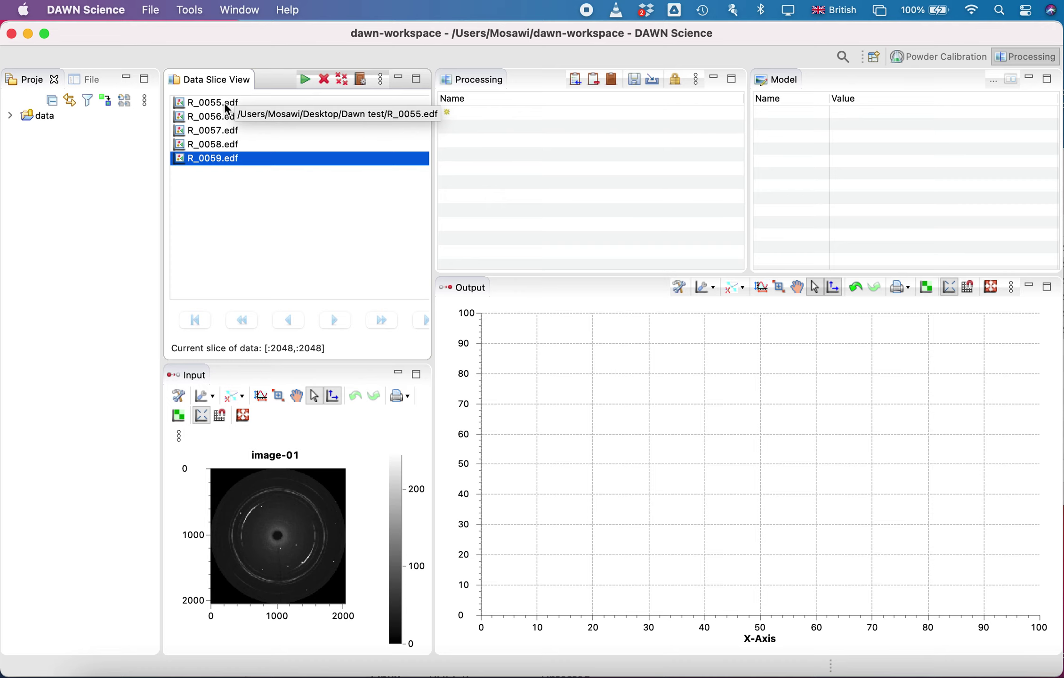
pyautogui.press('Up')
pyautogui.press('Up')
pyautogui.press('Up')
pyautogui.press('Up')
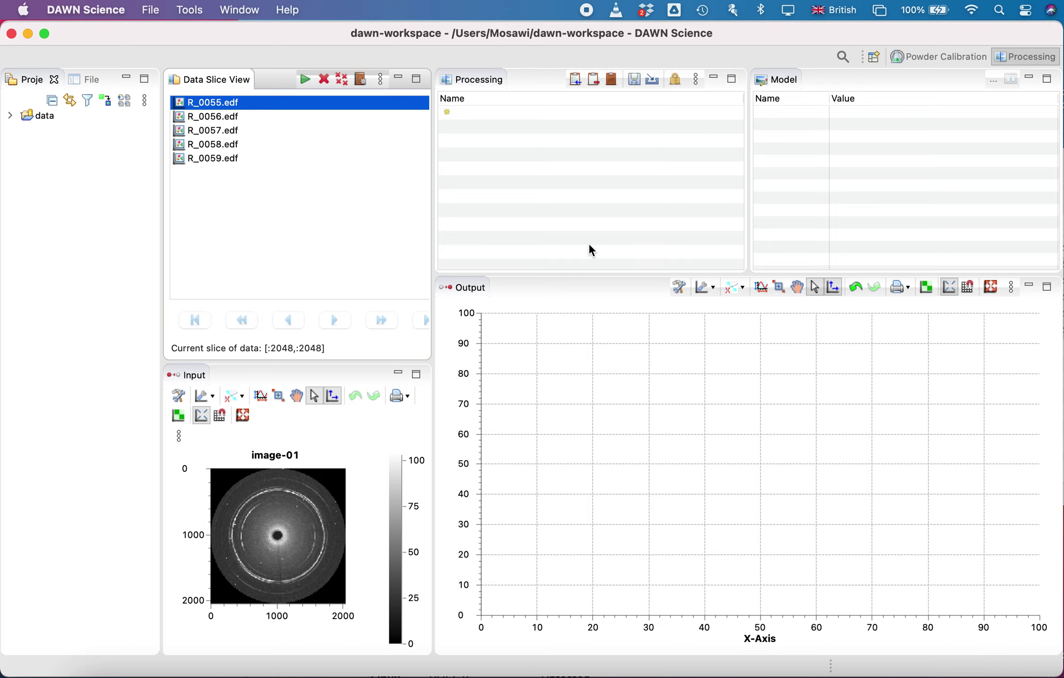
# Step: Add the Enter Diffraction Calibration operation to the processing chain, finding it by searching for "calibra"
pyautogui.click(448, 114)
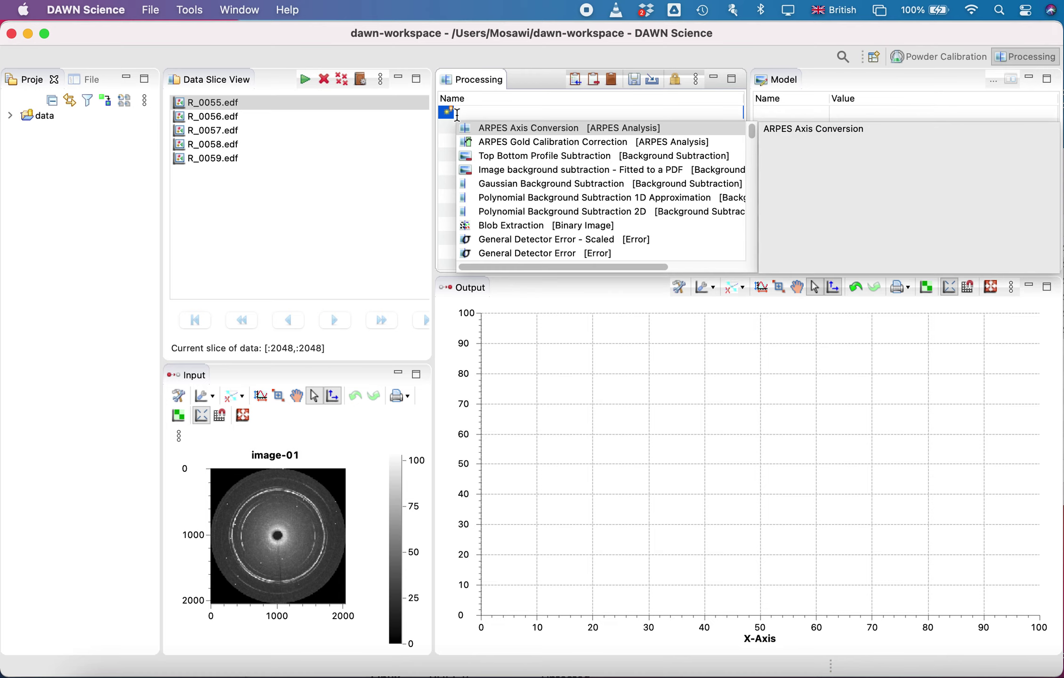
pyautogui.scroll(-10, 527, 260)
pyautogui.scroll(15, 527, 260)
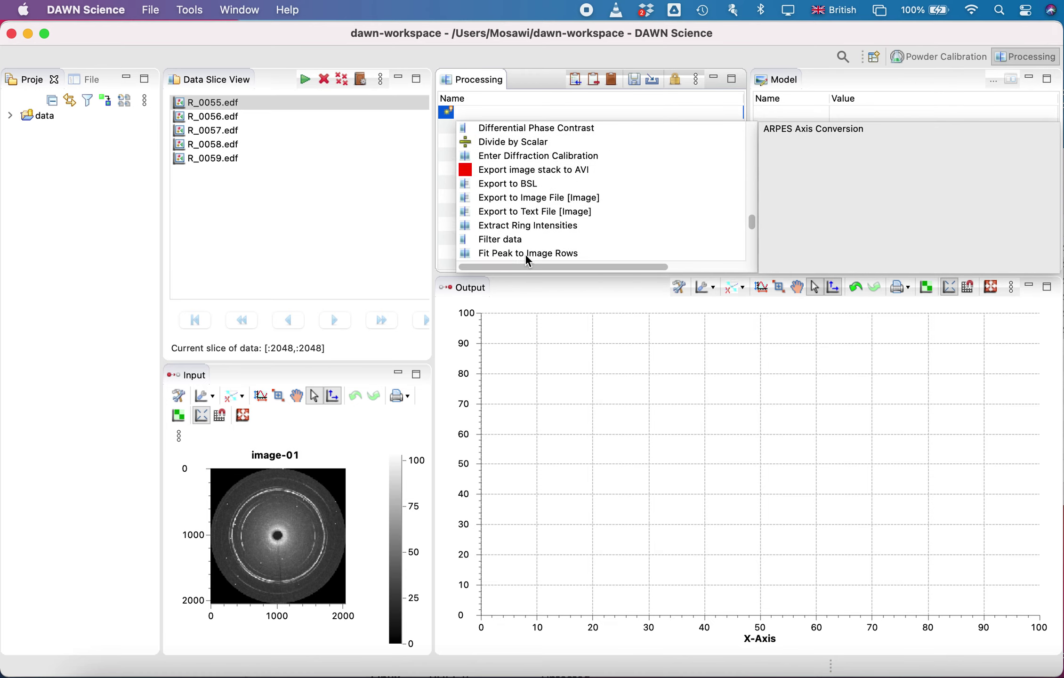
pyautogui.click(477, 112)
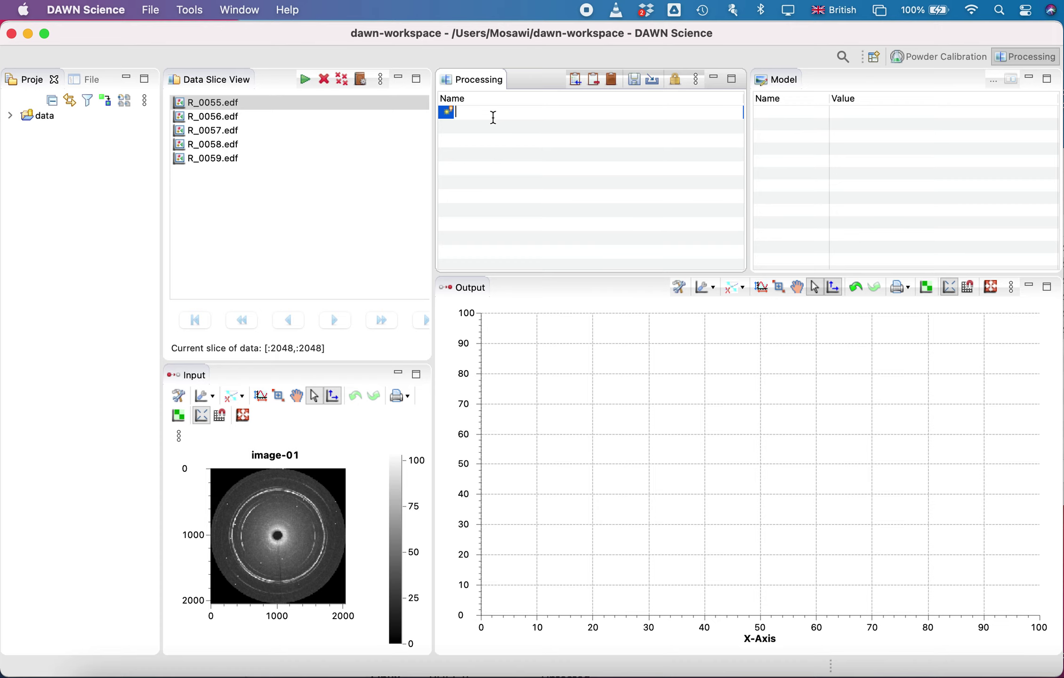
pyautogui.write('calibra')
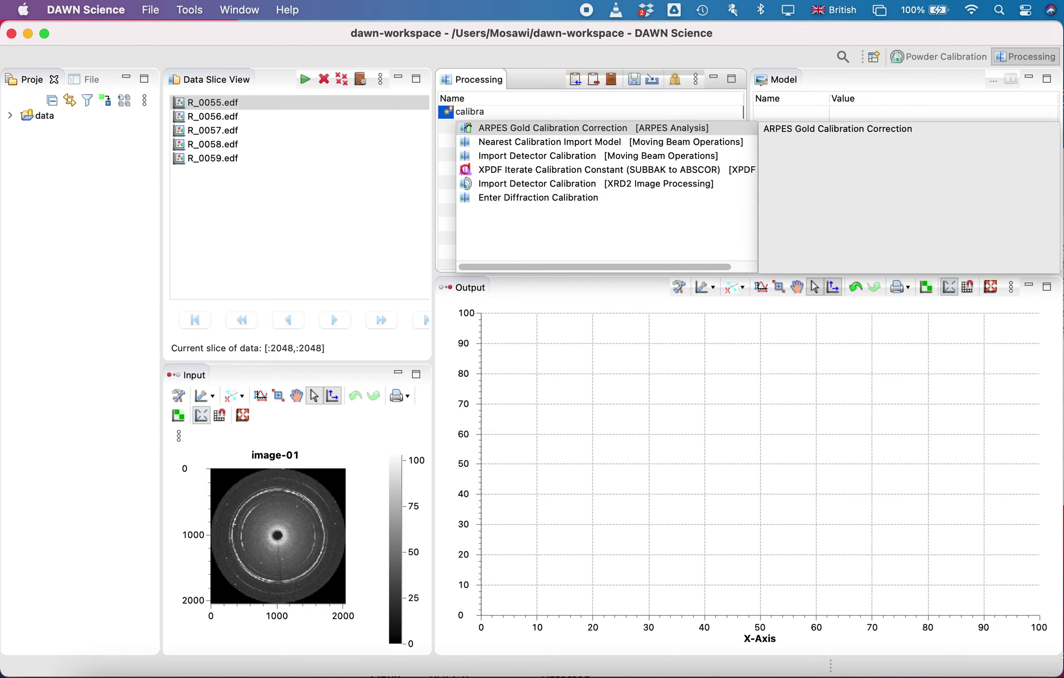
pyautogui.doubleClick(498, 197)
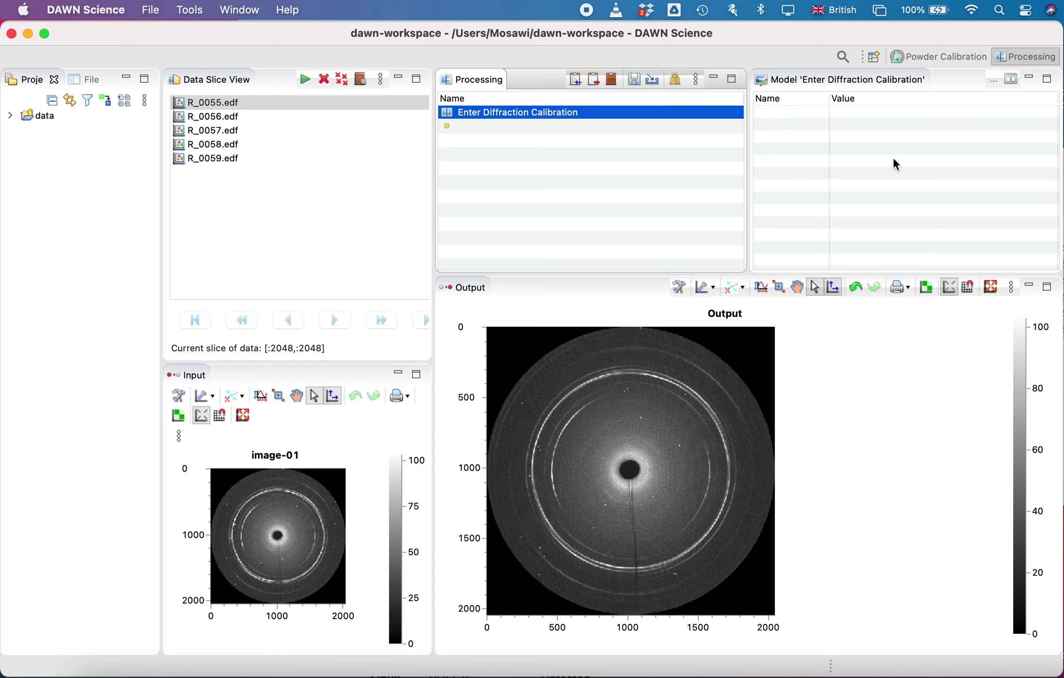
# Step: Copy the calibrated distance from the Powder Calibration perspective and set the calibration model's detector distance to 231.132 mm
pyautogui.moveTo(775, 110); pyautogui.dragTo(822, 200)
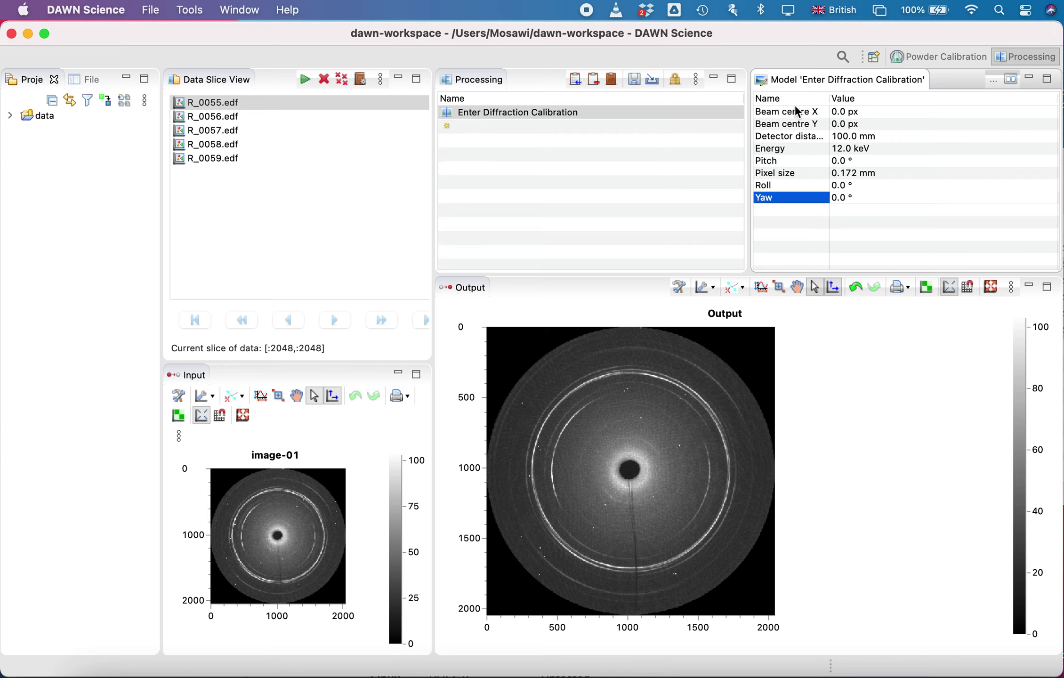
pyautogui.moveTo(780, 112); pyautogui.dragTo(786, 204)
pyautogui.click(925, 59)
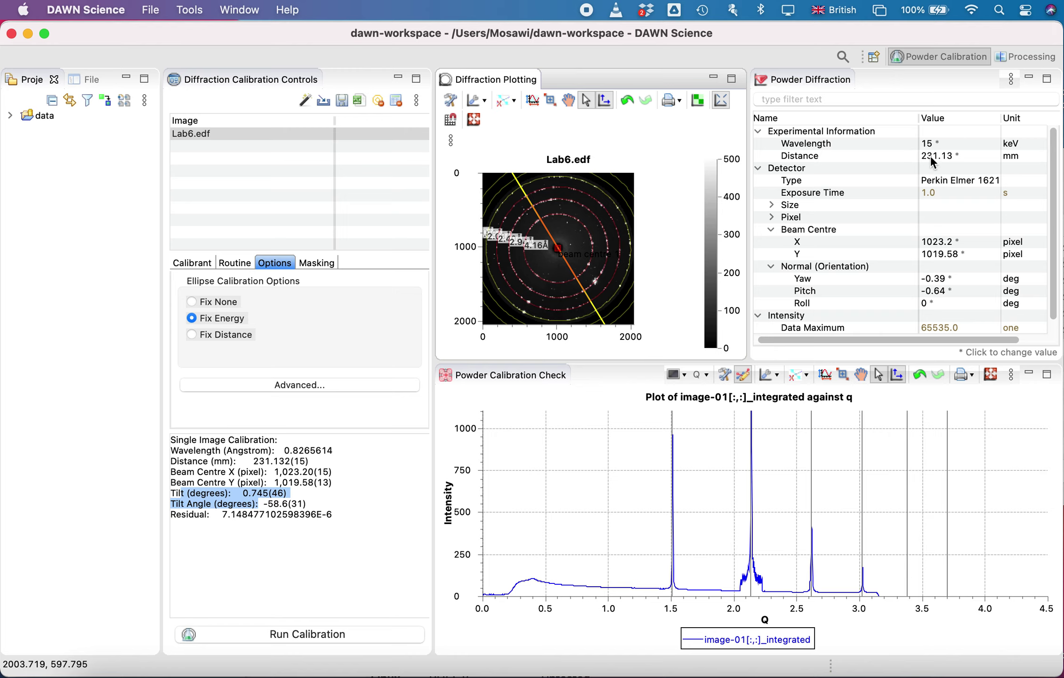
pyautogui.click(930, 156)
pyautogui.press('super+c')
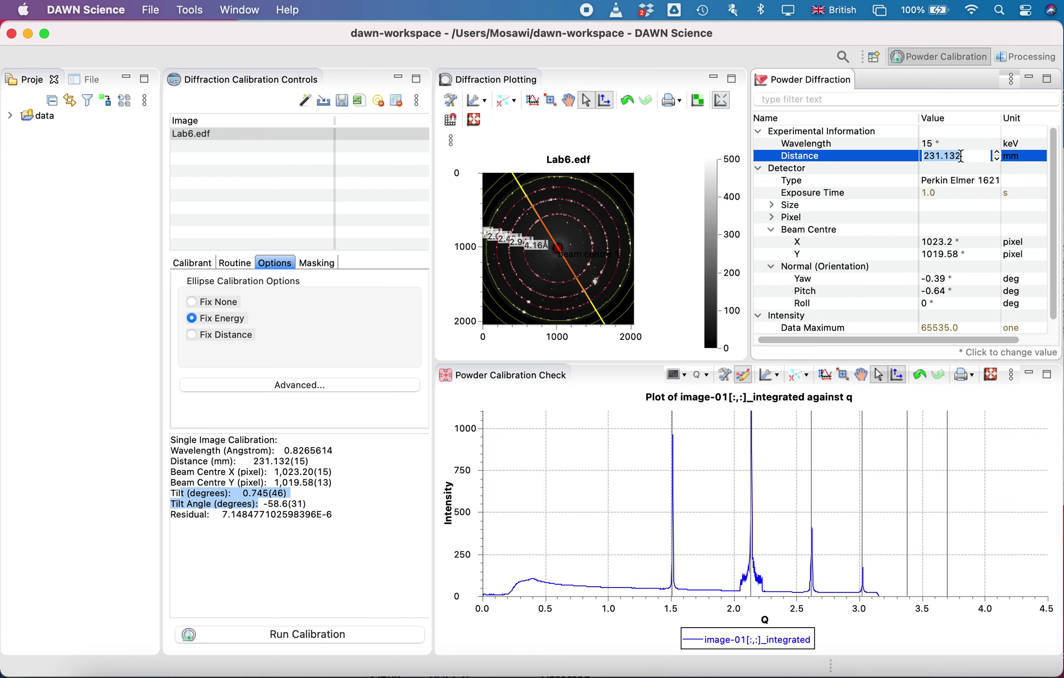
pyautogui.click(1017, 57)
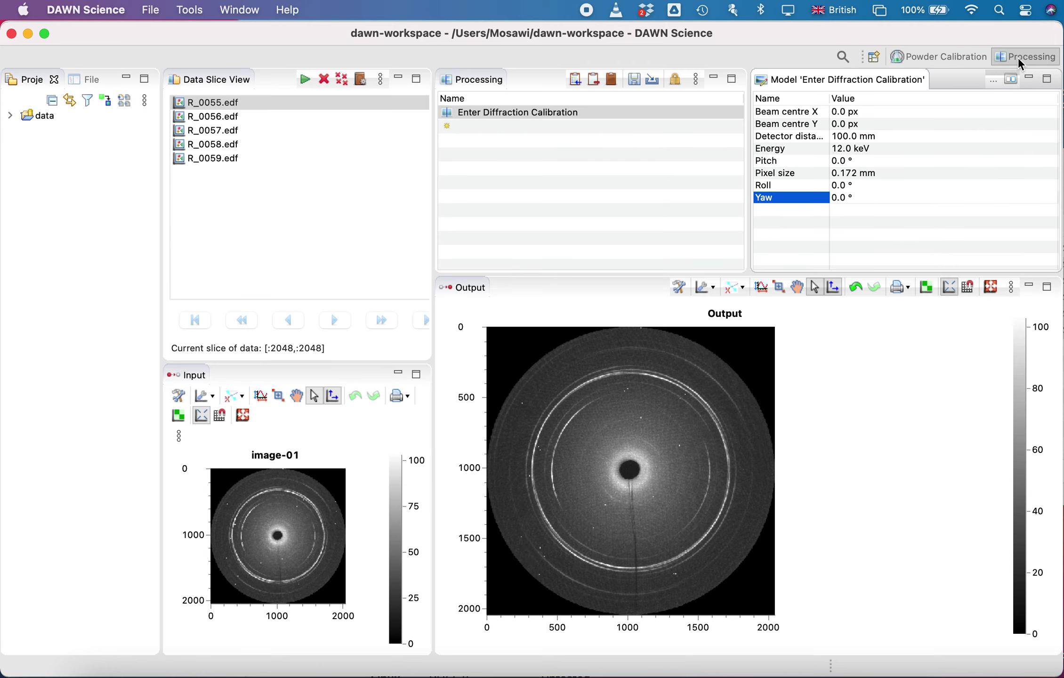
pyautogui.click(852, 137)
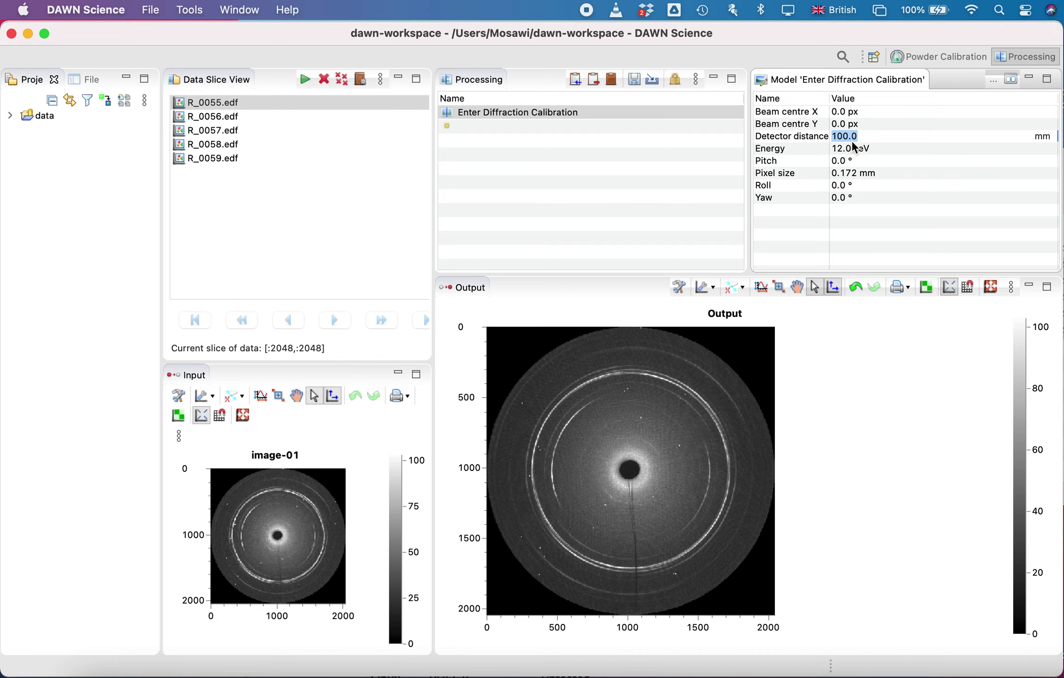
pyautogui.press('super+v')
# Step: Copy the calibrated beam centre X from Powder Calibration and set the model's beam centre X to 1023.204 px
pyautogui.click(947, 57)
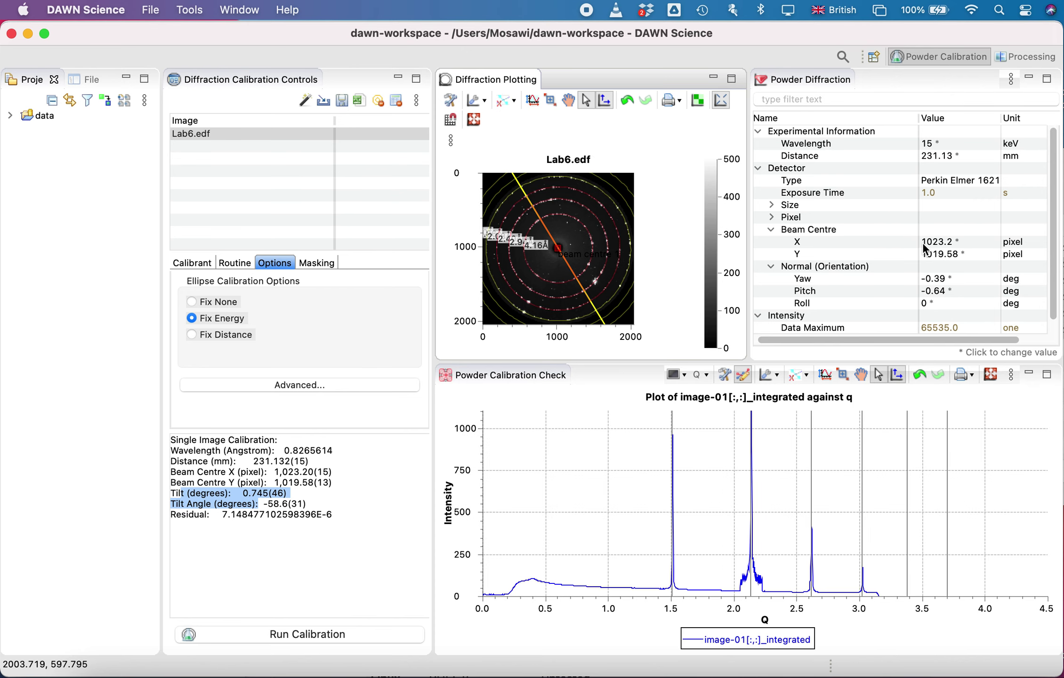
pyautogui.click(923, 245)
pyautogui.press('super+c')
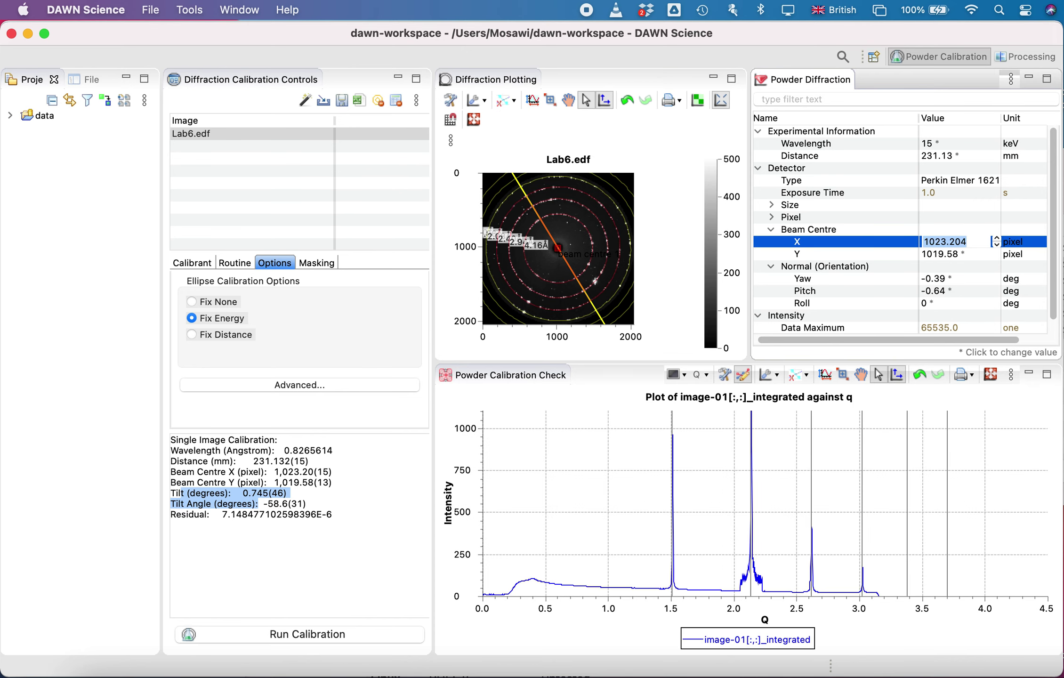
pyautogui.click(1029, 57)
pyautogui.click(844, 111)
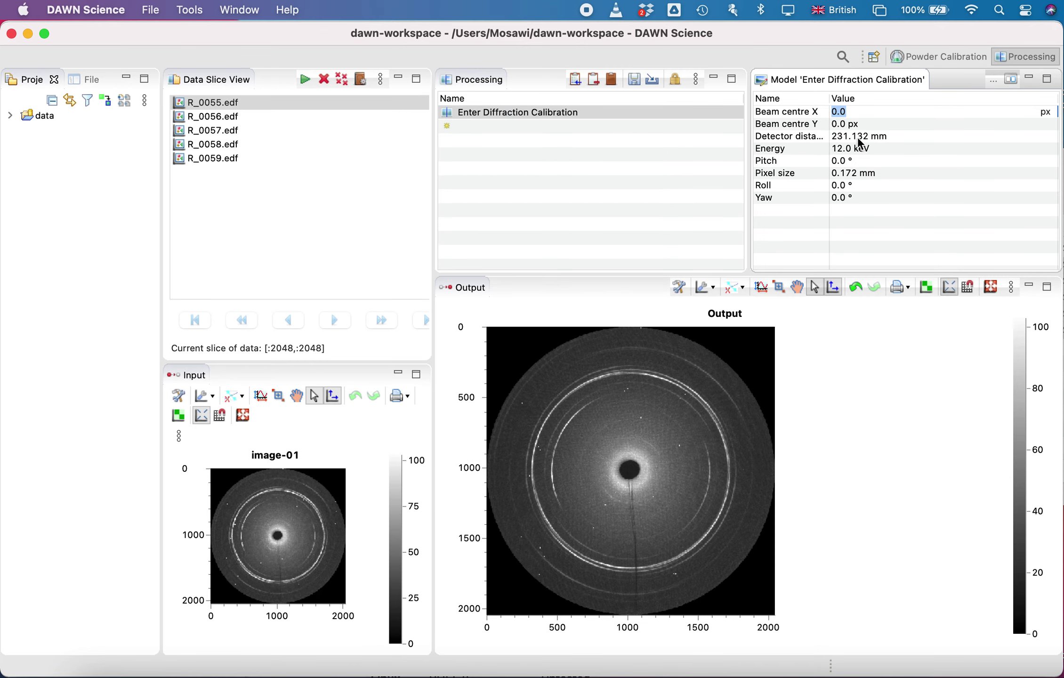
pyautogui.press('super+v')
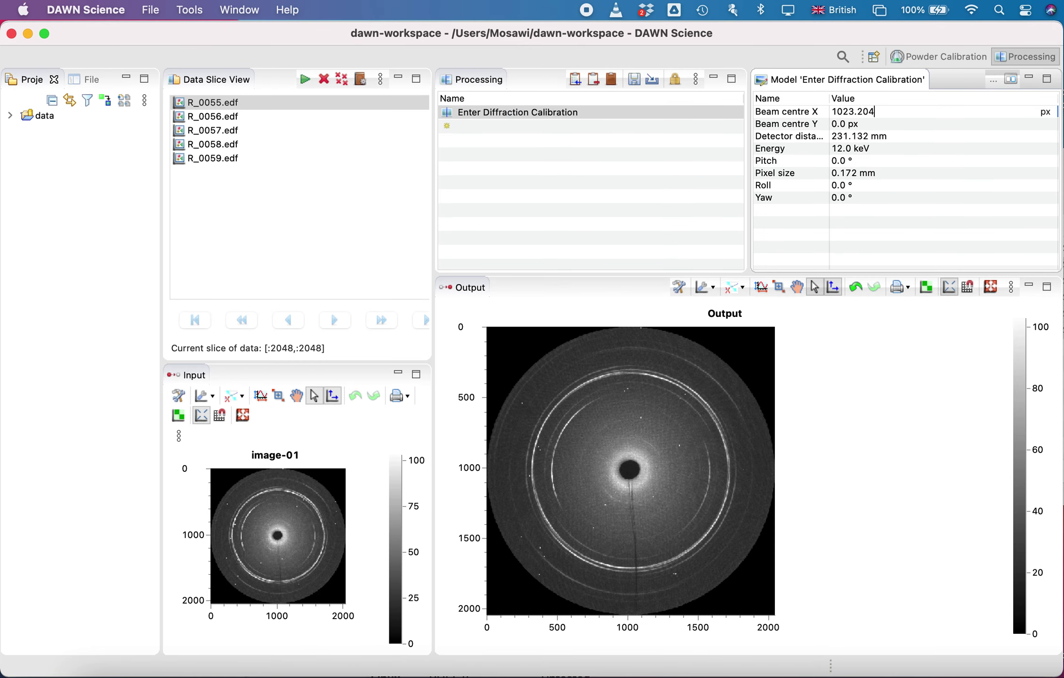
# Step: Copy the calibrated beam centre Y from Powder Calibration and set the model's beam centre Y to 1019.58 px
pyautogui.click(924, 58)
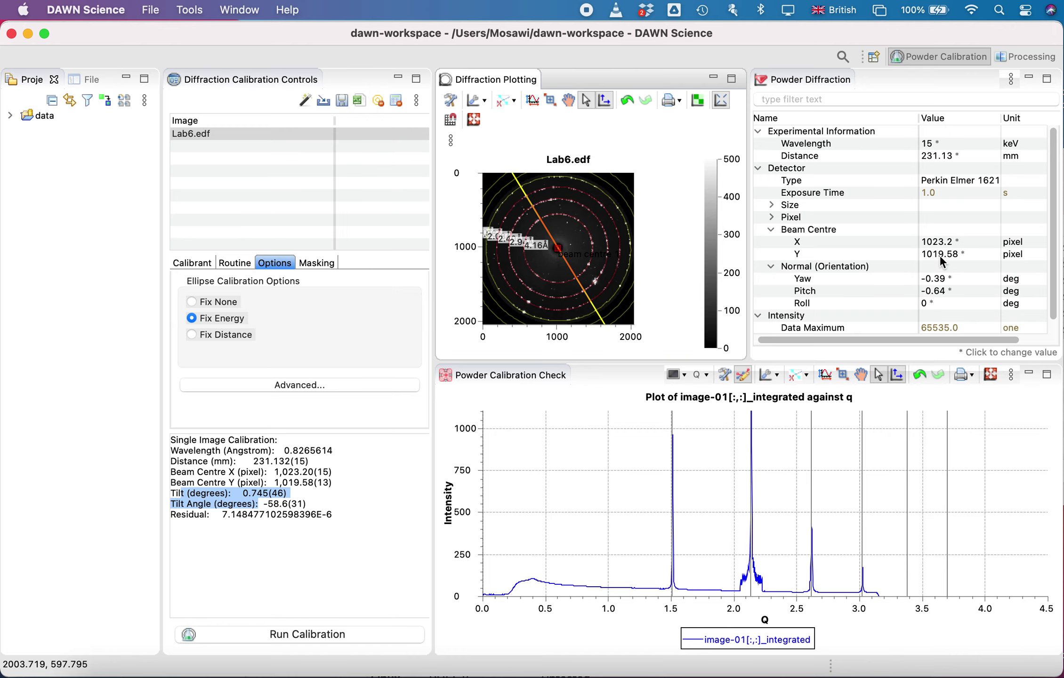
pyautogui.click(940, 255)
pyautogui.press('super+c')
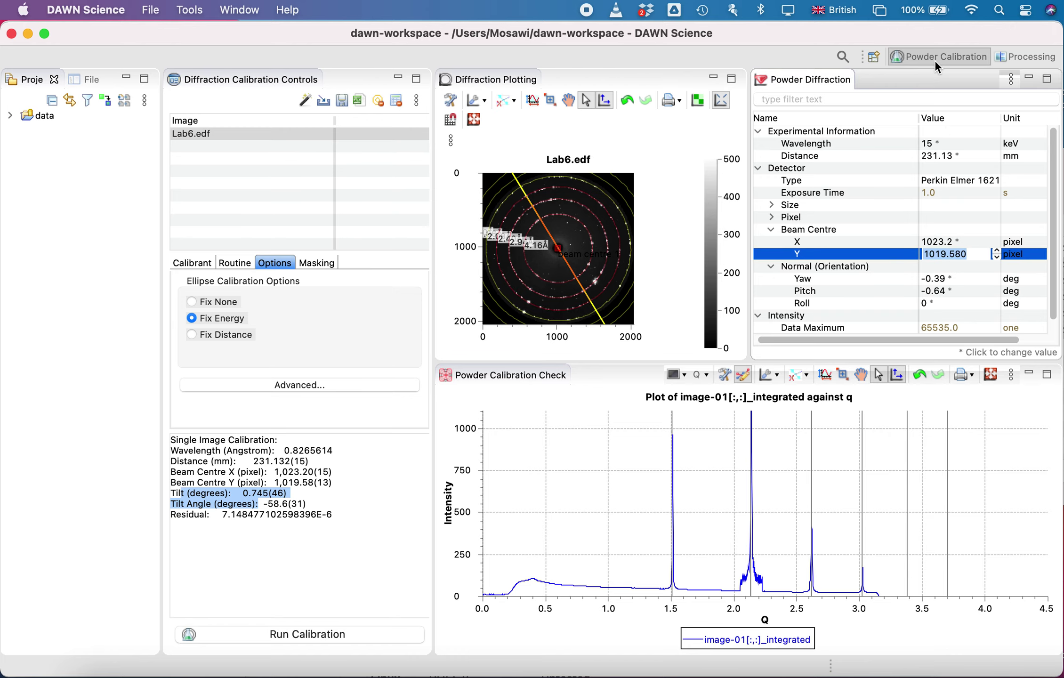
pyautogui.click(1006, 58)
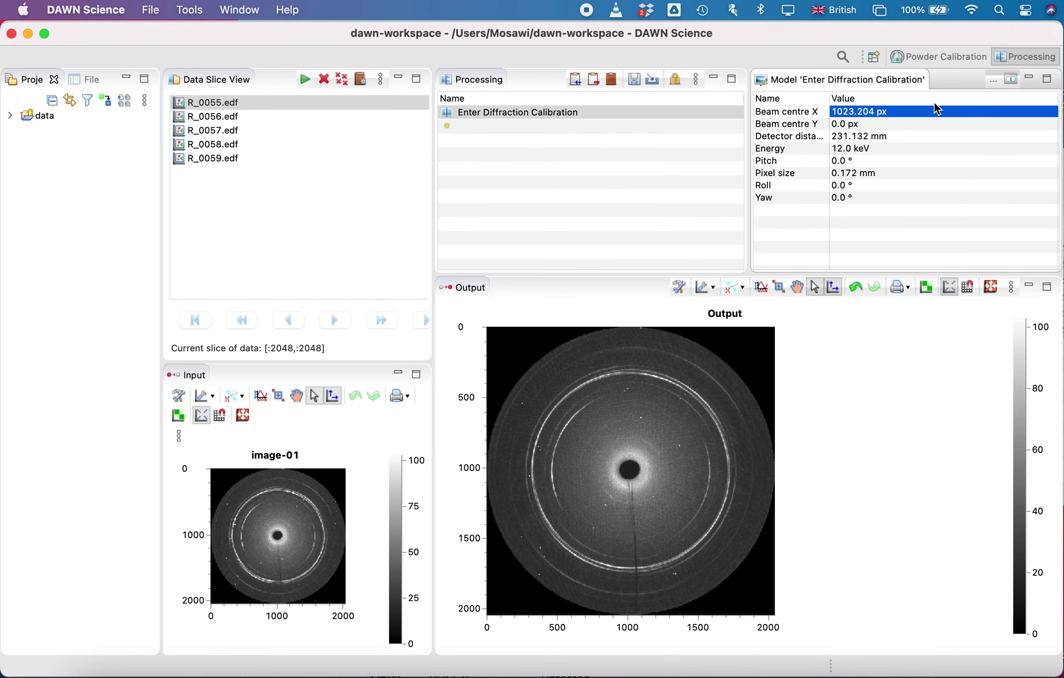
pyautogui.click(839, 125)
pyautogui.press('super+v')
# Step: Set the energy in the Enter Diffraction Calibration model to 15 keV
pyautogui.click(845, 149)
pyautogui.press('Return')
pyautogui.click(844, 150)
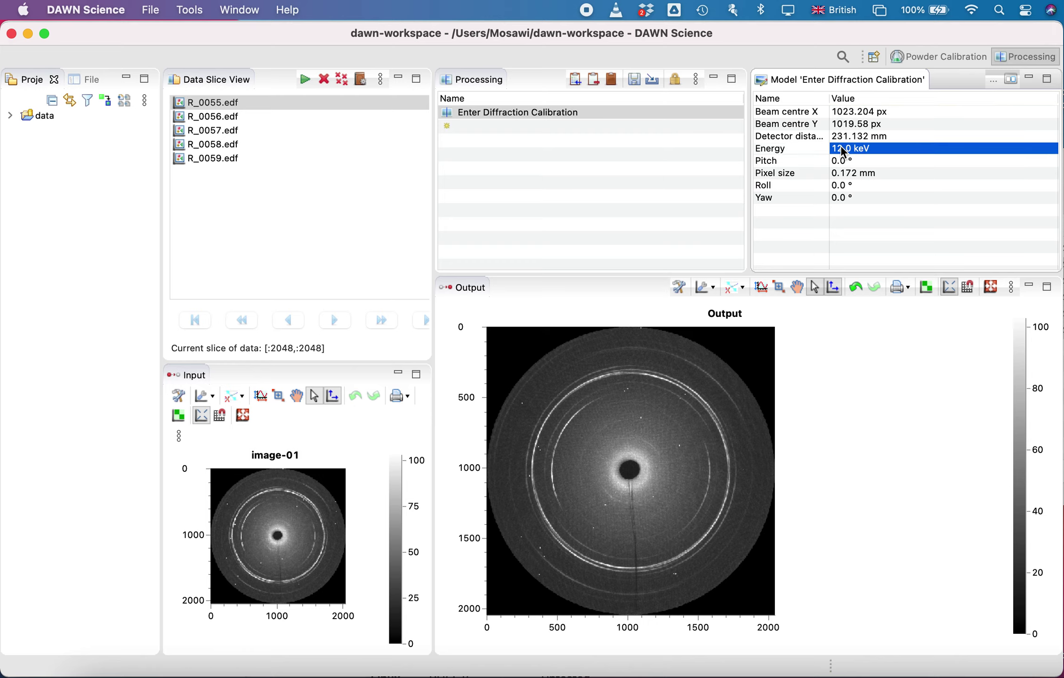
pyautogui.click(844, 149)
pyautogui.write('15')
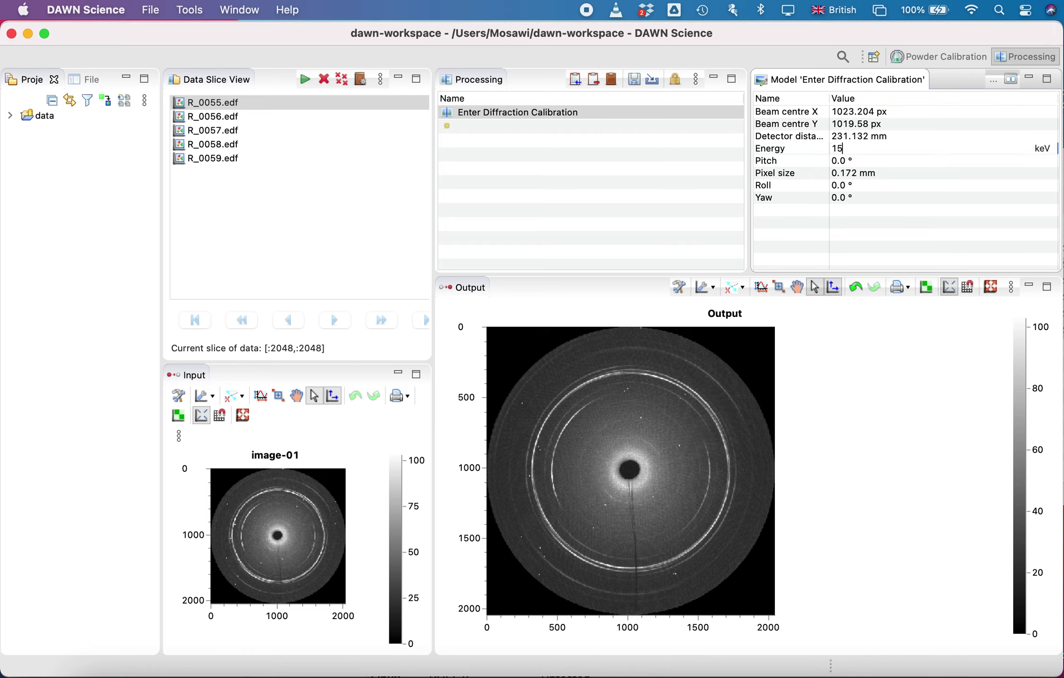
pyautogui.press('Return')
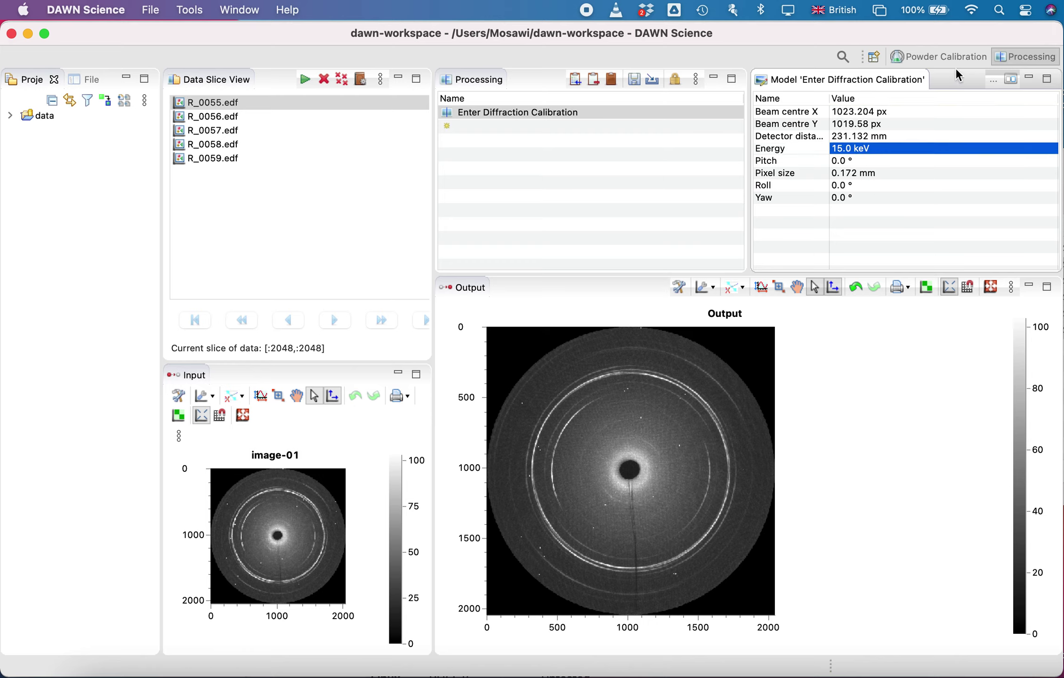
# Step: Copy the calibrated yaw from the Powder Calibration perspective and set the Enter Diffraction Calibration model's yaw to -0.387°
pyautogui.click(967, 55)
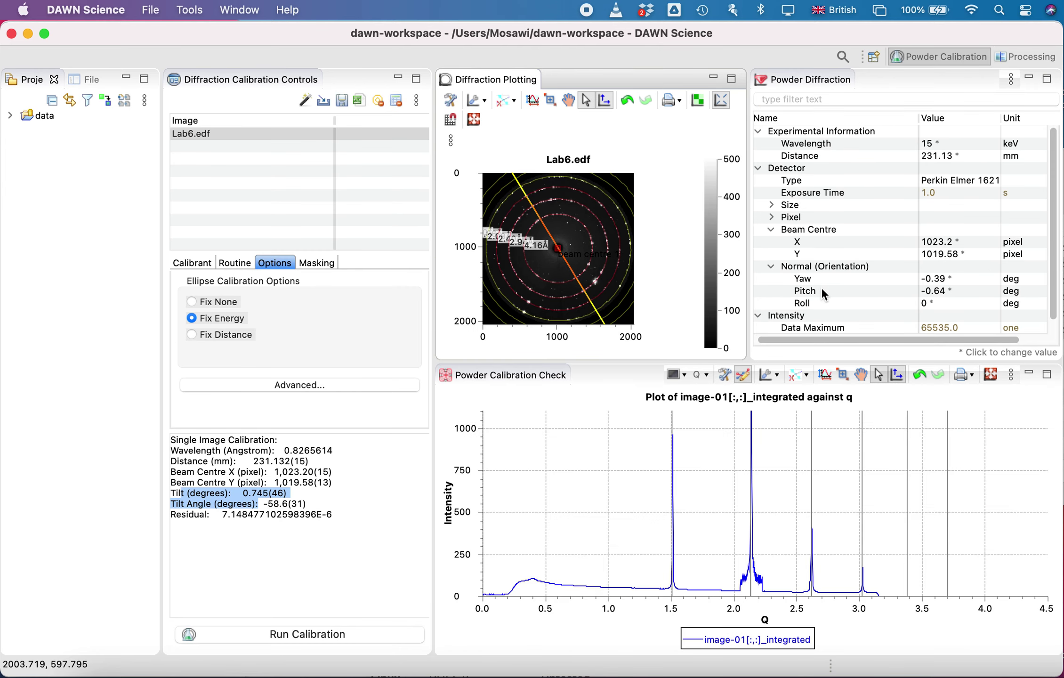
pyautogui.click(943, 278)
pyautogui.press('super+c')
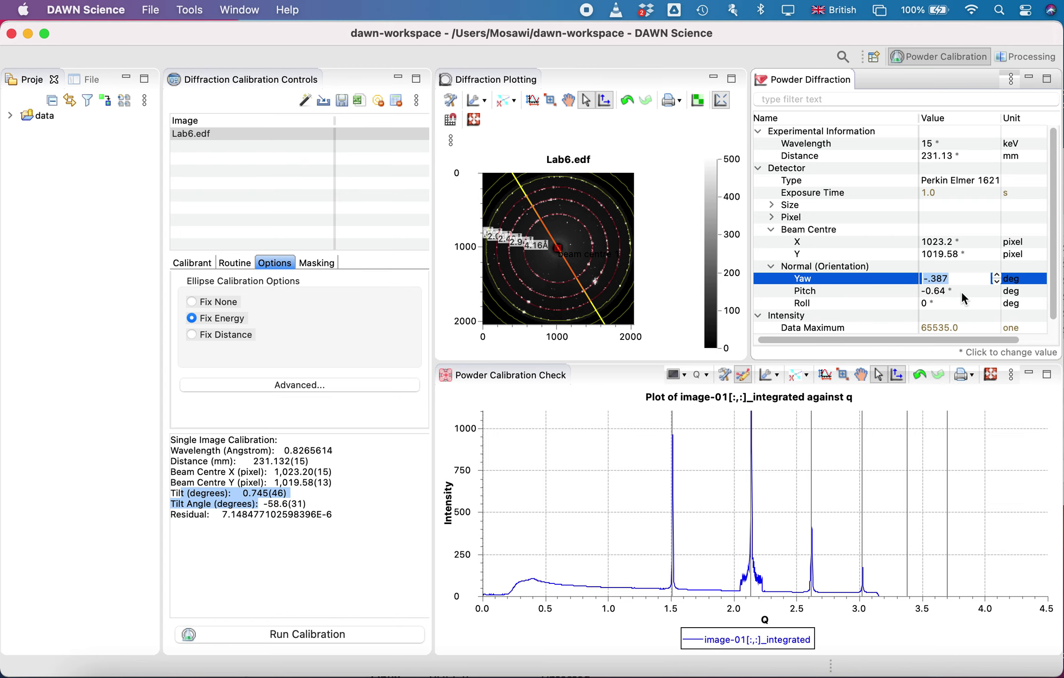
pyautogui.click(1005, 53)
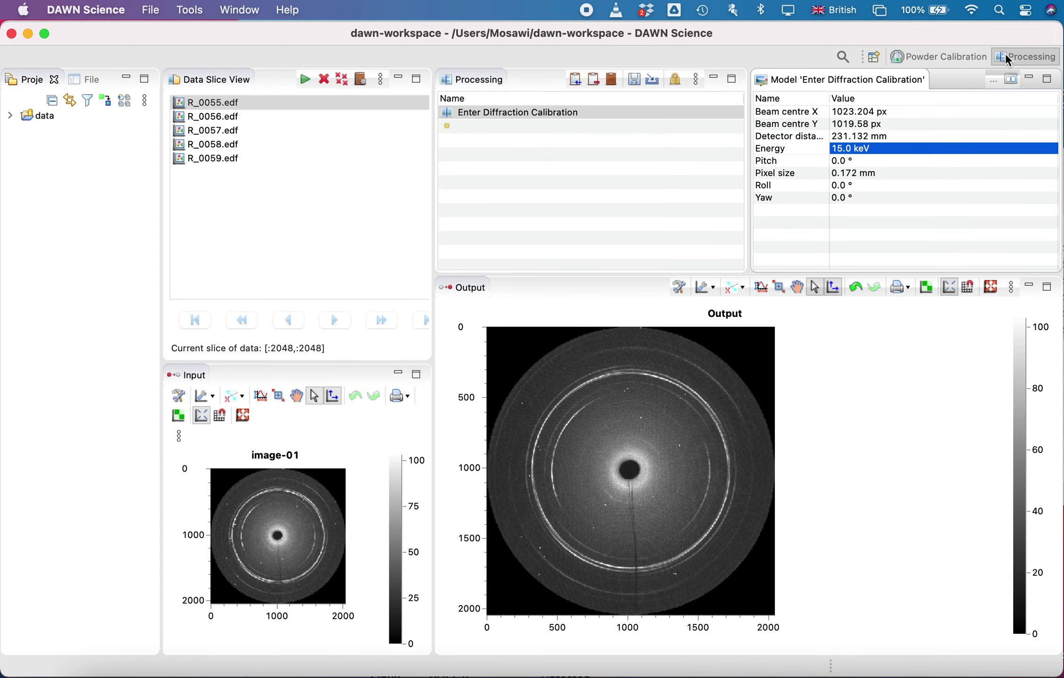
pyautogui.click(841, 198)
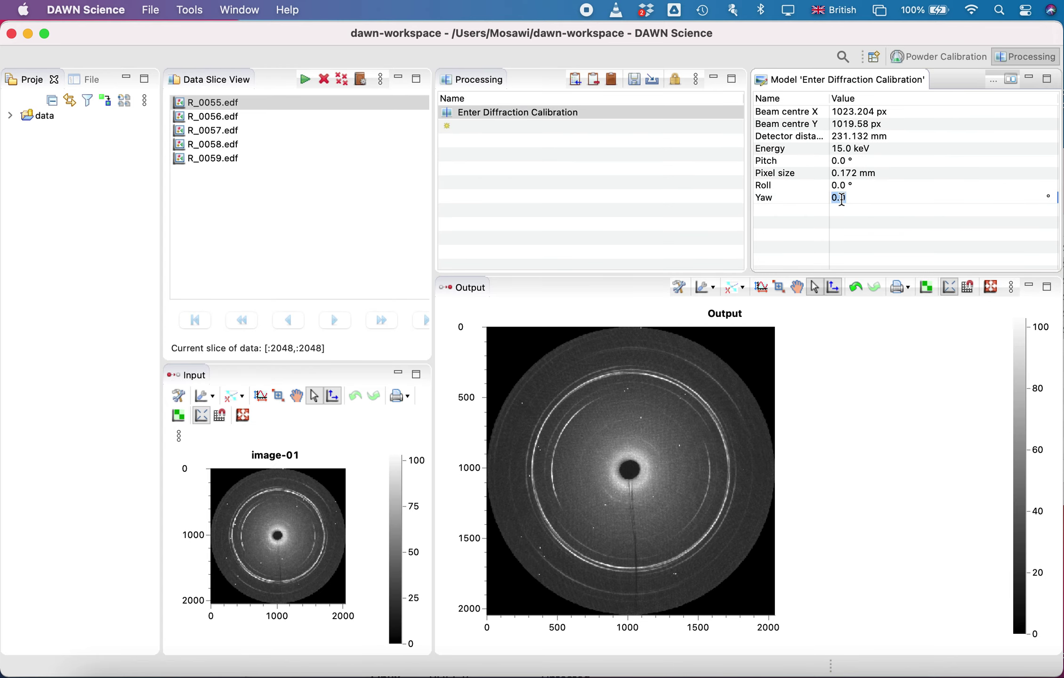
pyautogui.press('super+v')
# Step: Look up the calibrated pitch in the Powder Calibration perspective and set the calibration model's pitch to -0.635° in Processing
pyautogui.click(949, 57)
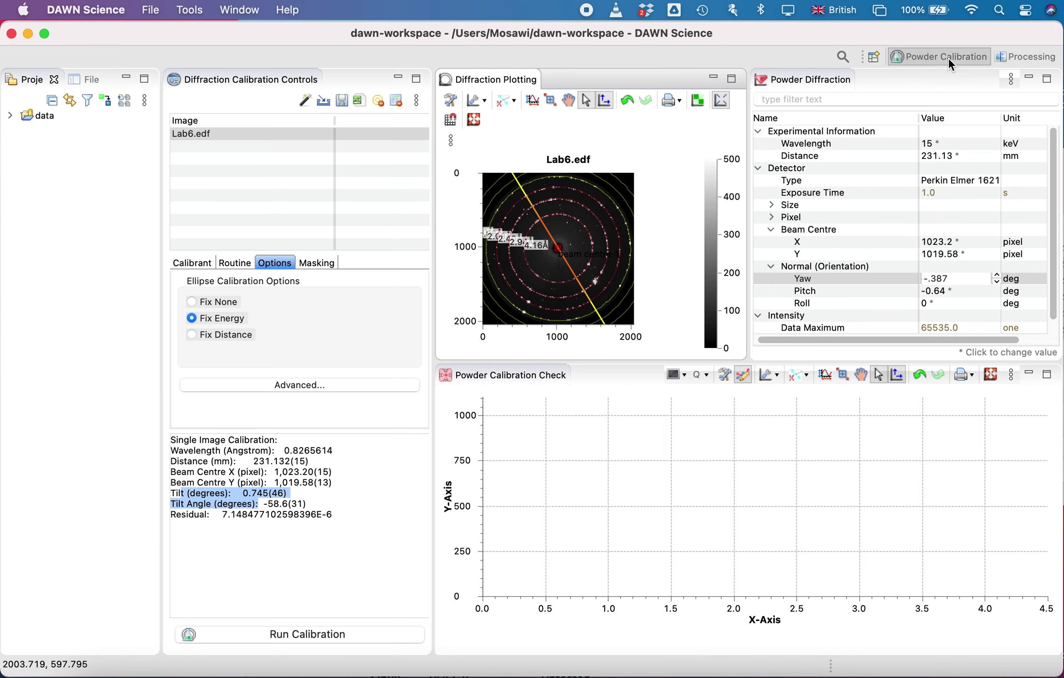
pyautogui.click(940, 290)
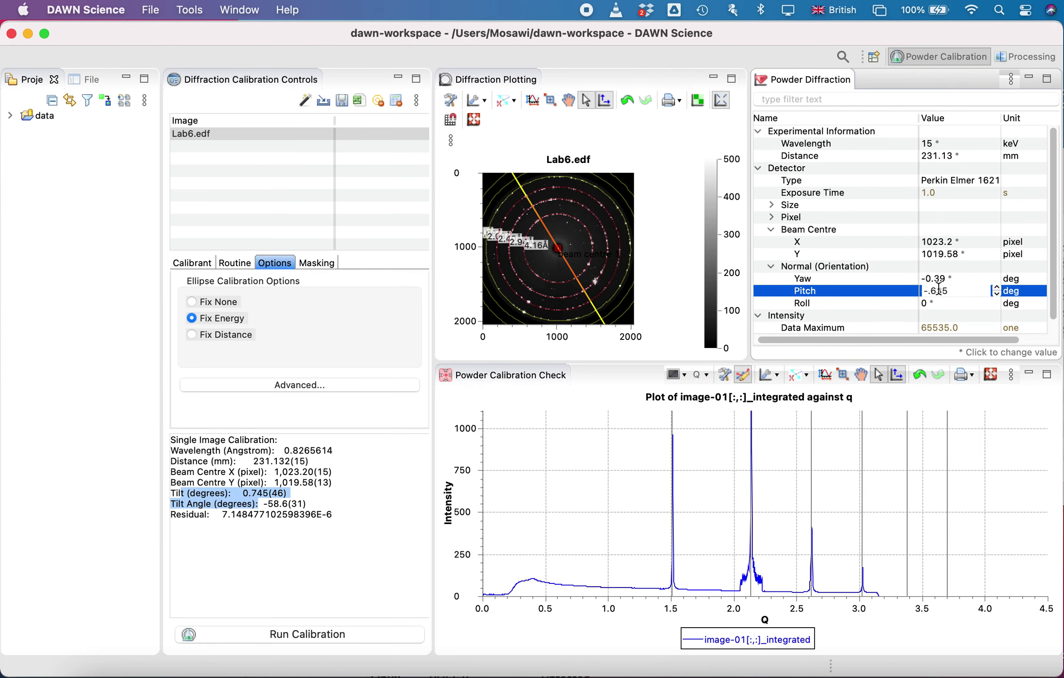
pyautogui.press('super+a')
pyautogui.click(1012, 55)
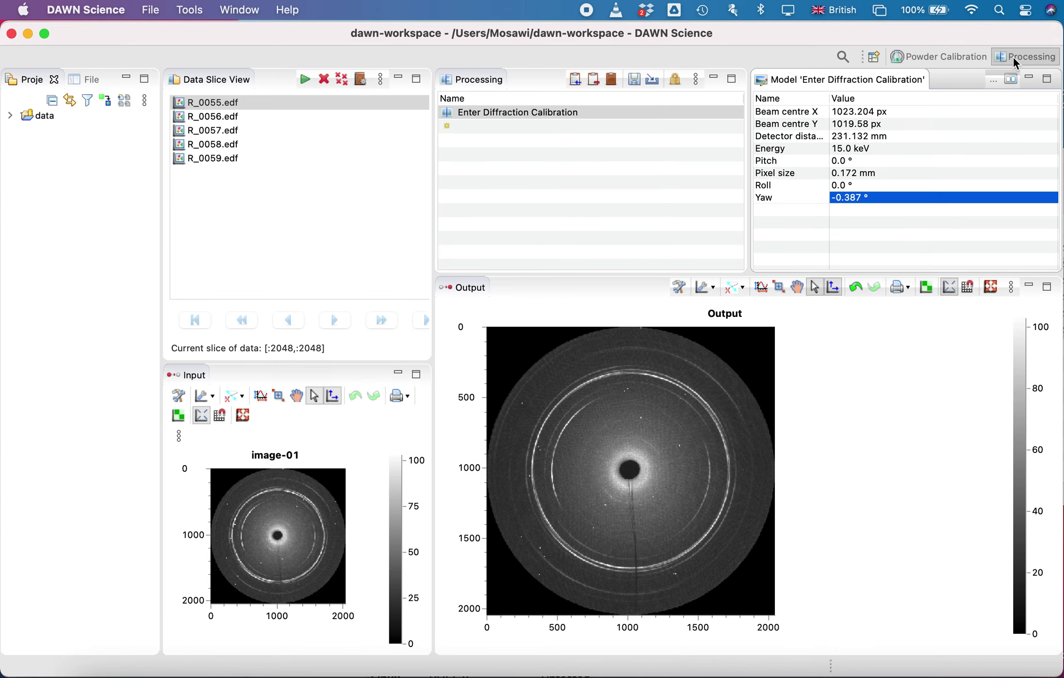
pyautogui.click(838, 160)
pyautogui.press('Return')
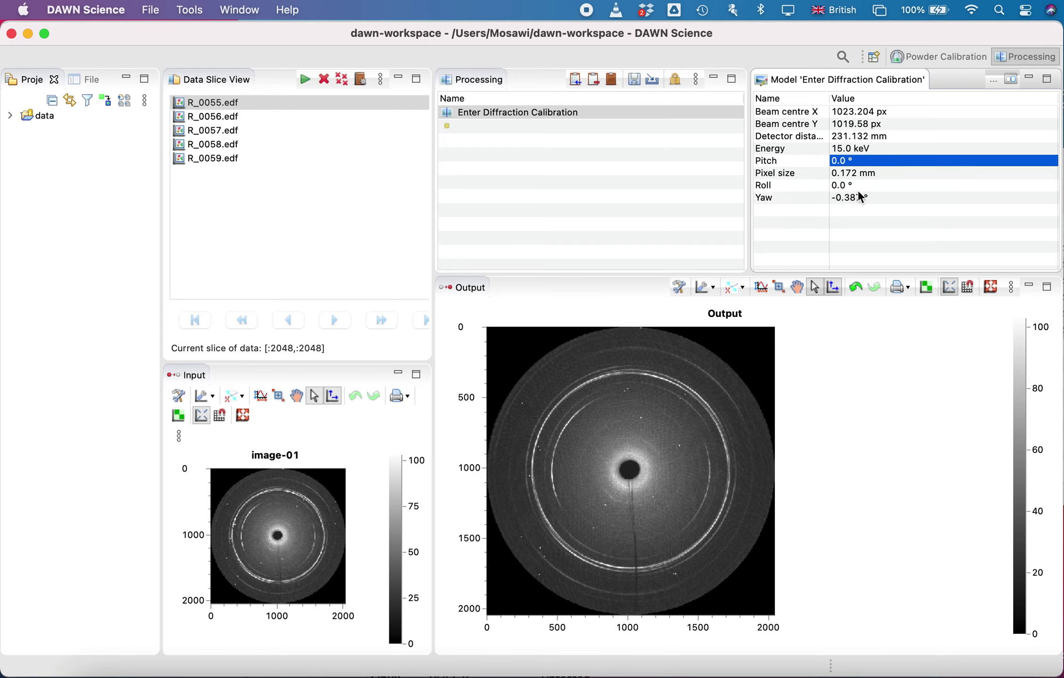
pyautogui.click(851, 162)
pyautogui.write('-0.635')
pyautogui.click(859, 201)
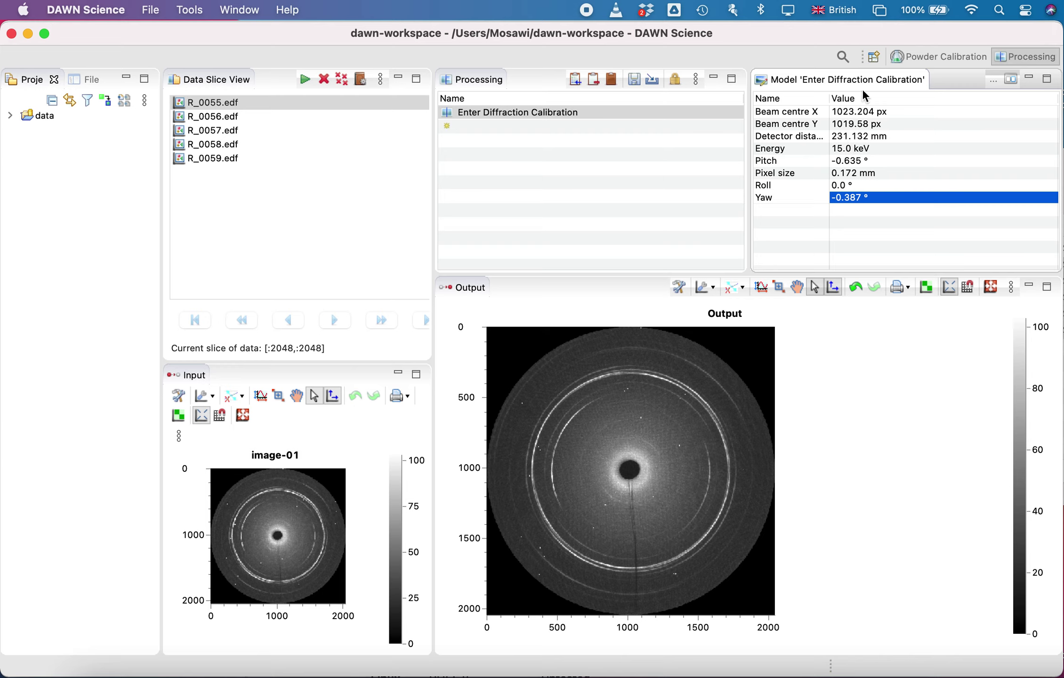
# Step: Set the pixel size in the Enter Diffraction Calibration model to 0.8 mm
pyautogui.click(849, 178)
pyautogui.click(862, 176)
pyautogui.moveTo(862, 175); pyautogui.dragTo(840, 174)
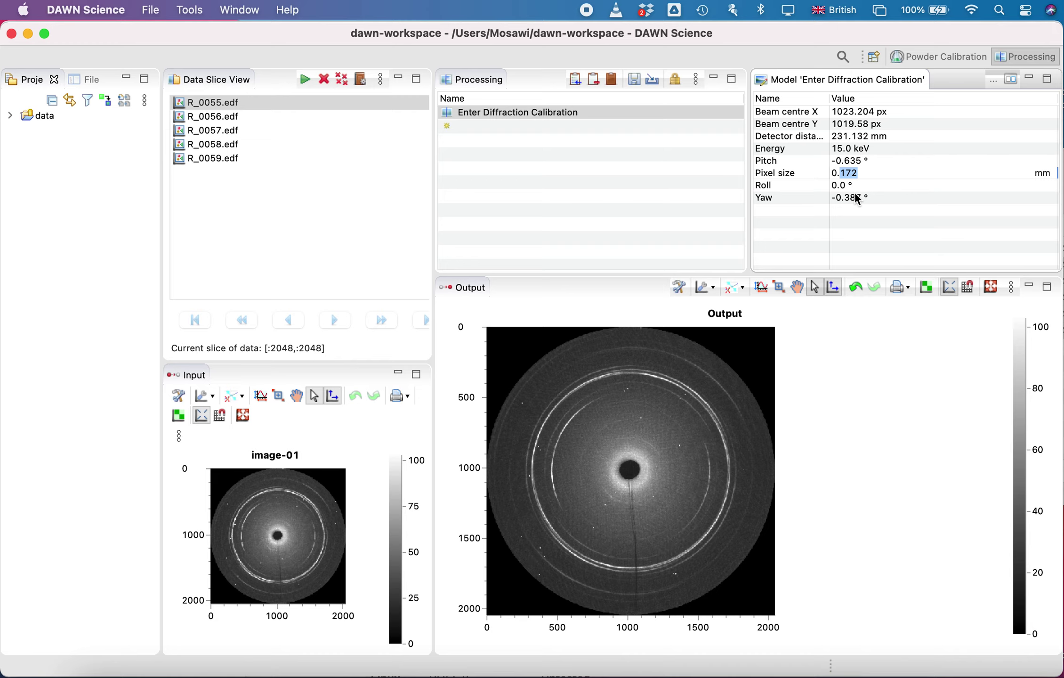
pyautogui.write('80')
pyautogui.click(854, 189)
pyautogui.click(848, 174)
pyautogui.click(833, 215)
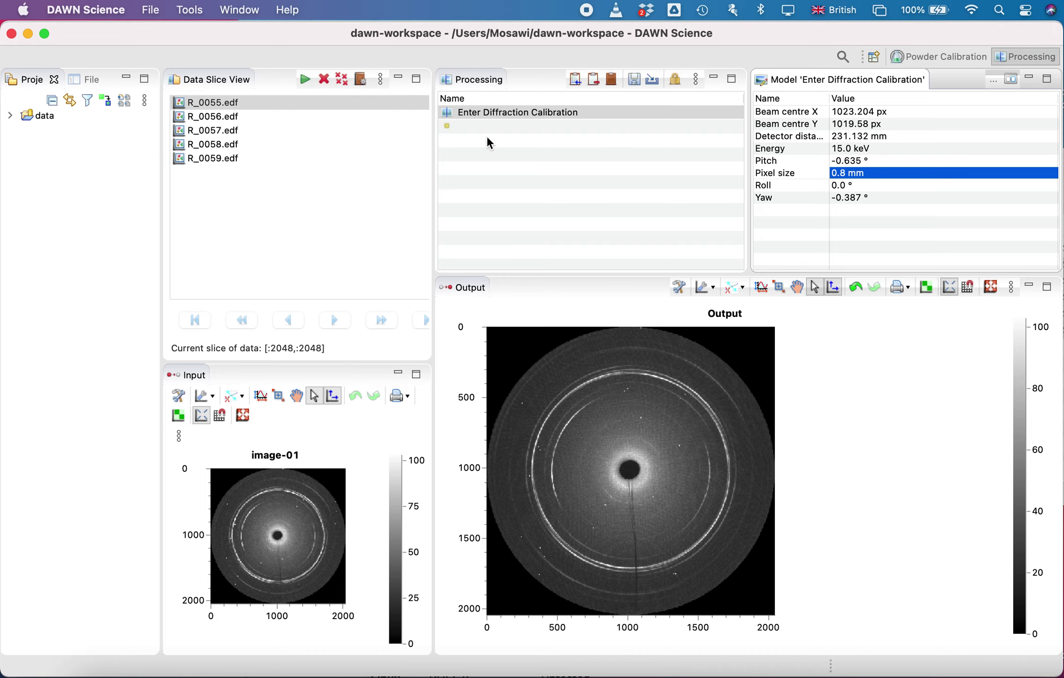
# Step: Add a Radial Integration [XRD2 Integration] operation to the processing pipeline after Enter Diffraction Calibration
pyautogui.click(446, 127)
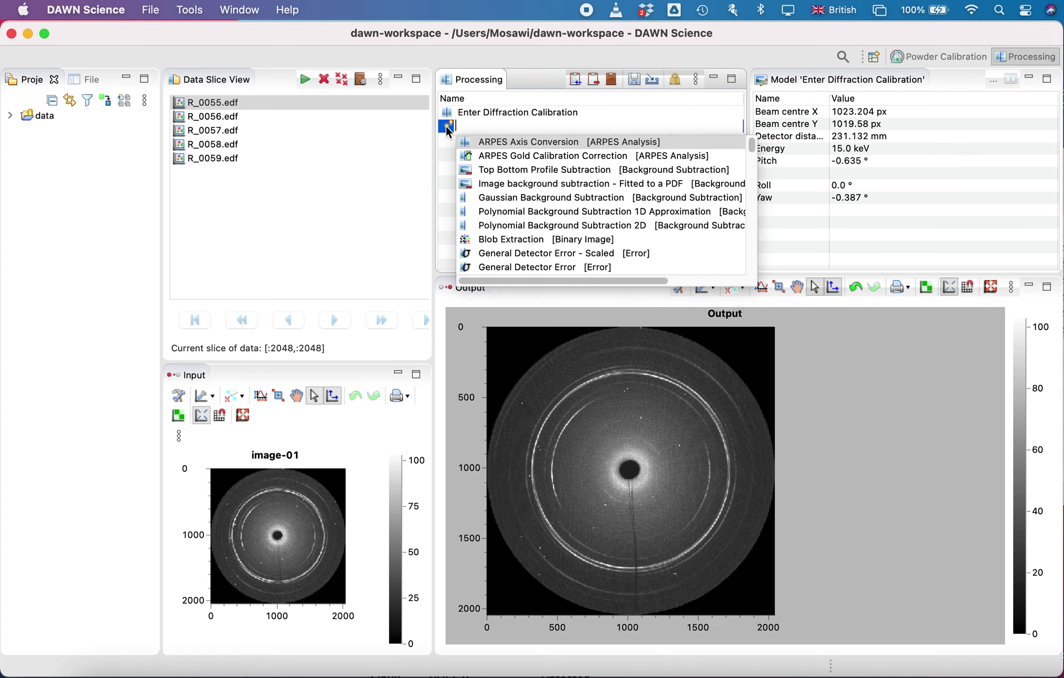
pyautogui.click(447, 128)
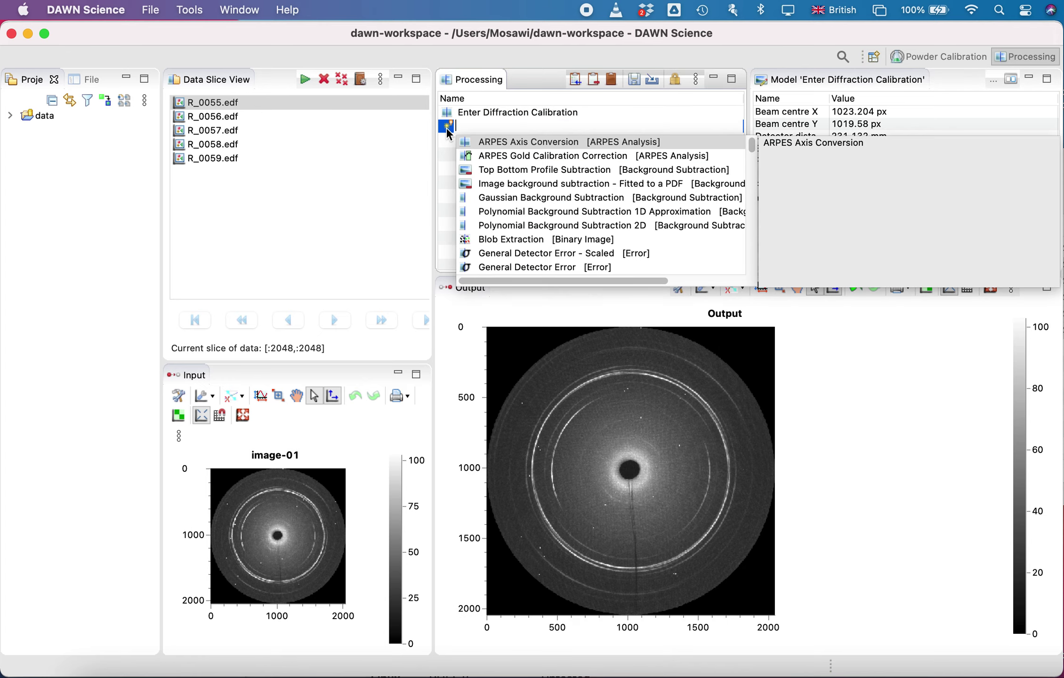
pyautogui.click(479, 128)
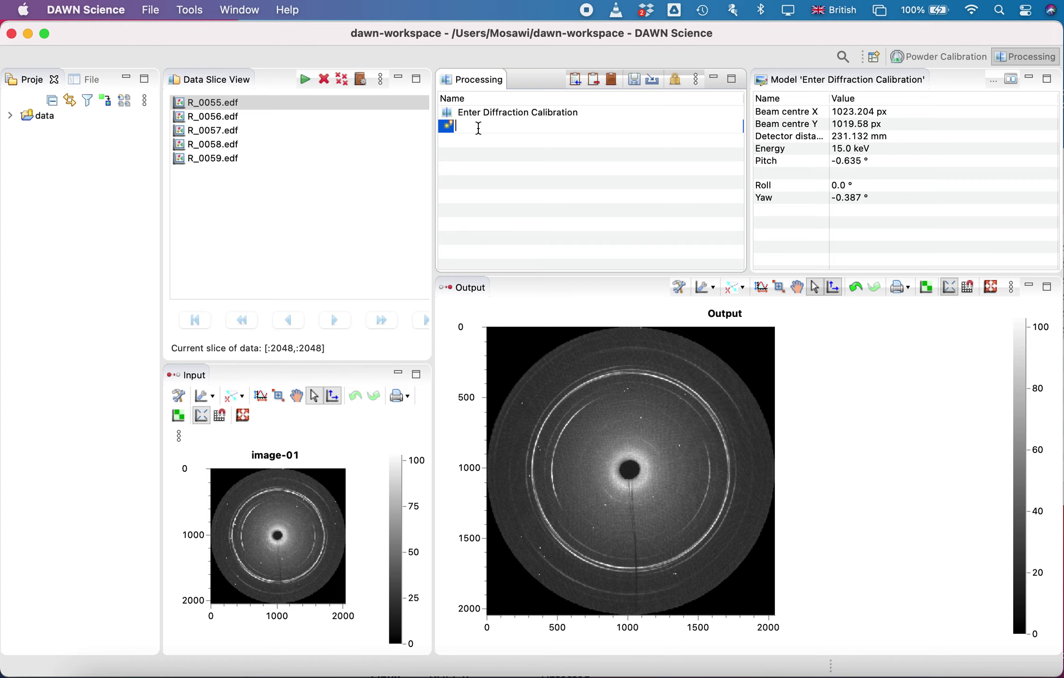
pyautogui.write('ra')
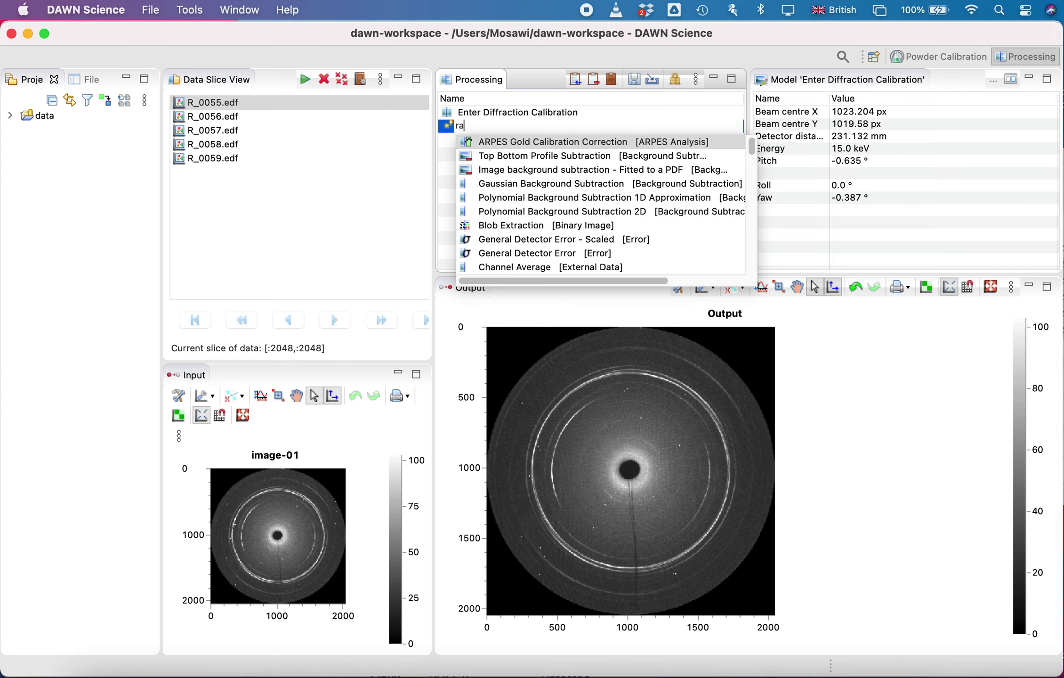
pyautogui.write('dial')
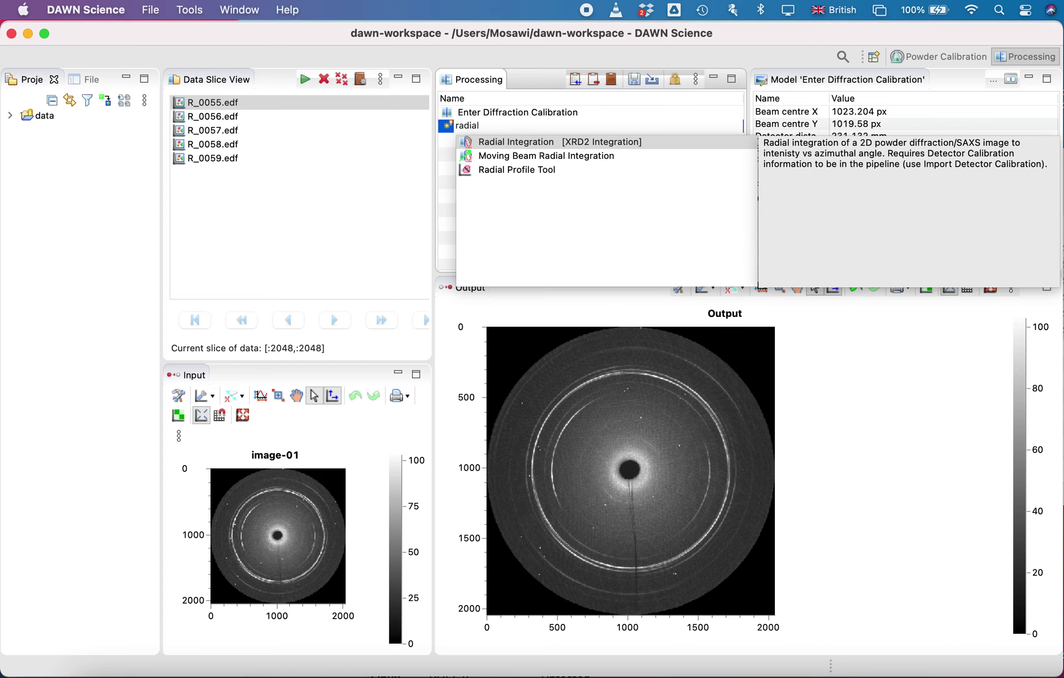
pyautogui.click(520, 146)
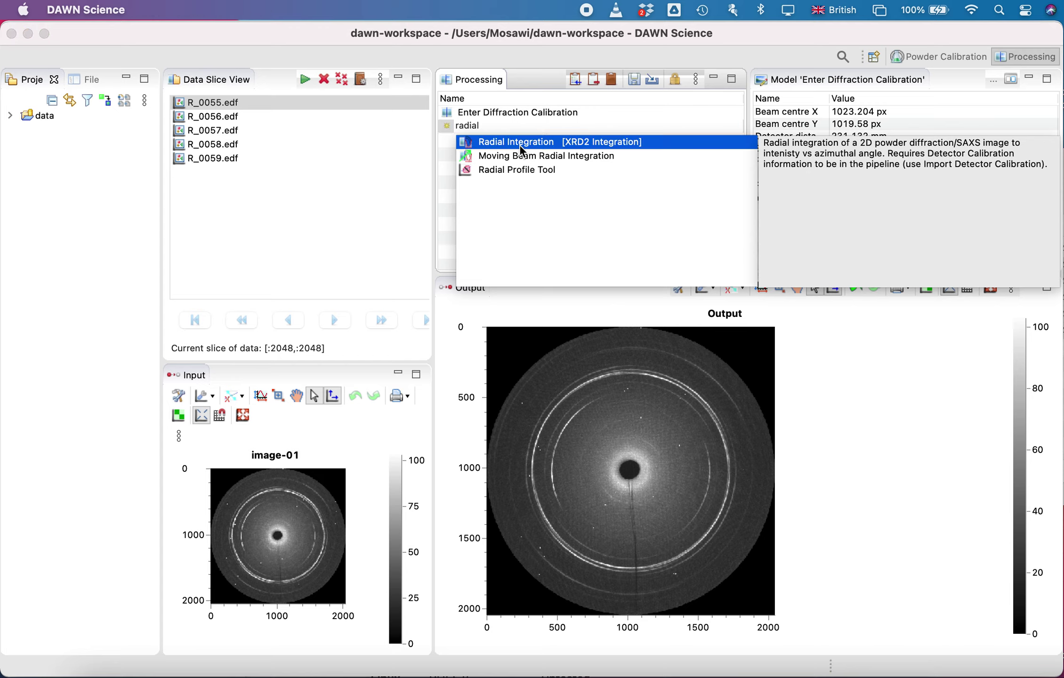
pyautogui.click(520, 146)
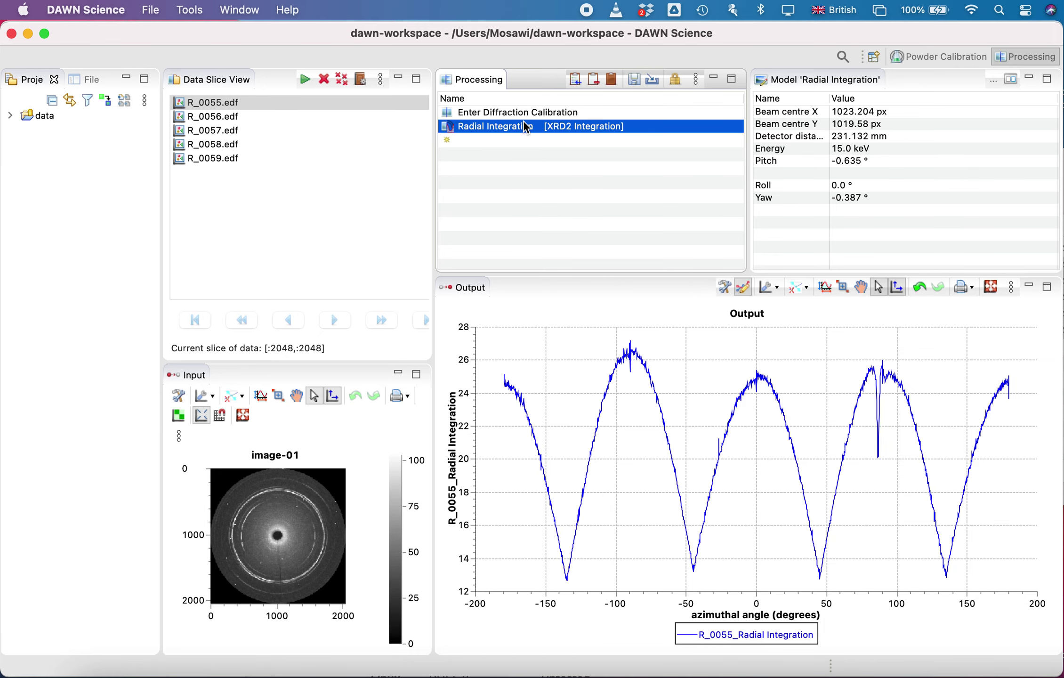
# Step: Review the Radial Integration model parameters and the Enter Diffraction Calibration values from beam centre X to yaw
pyautogui.click(786, 114)
pyautogui.click(788, 155)
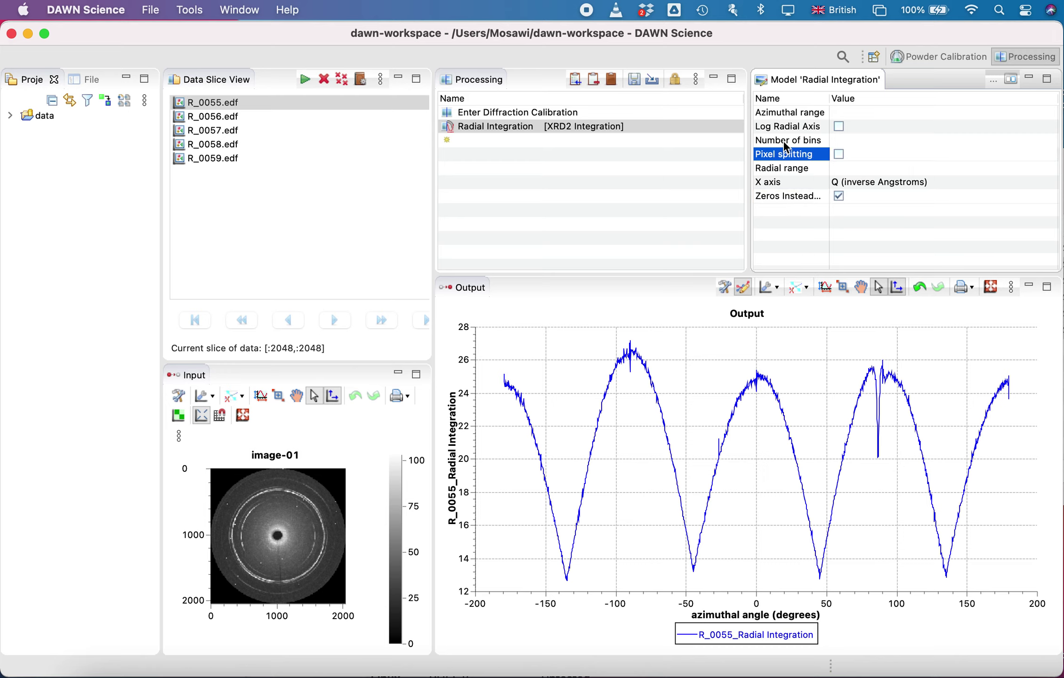
pyautogui.click(785, 113)
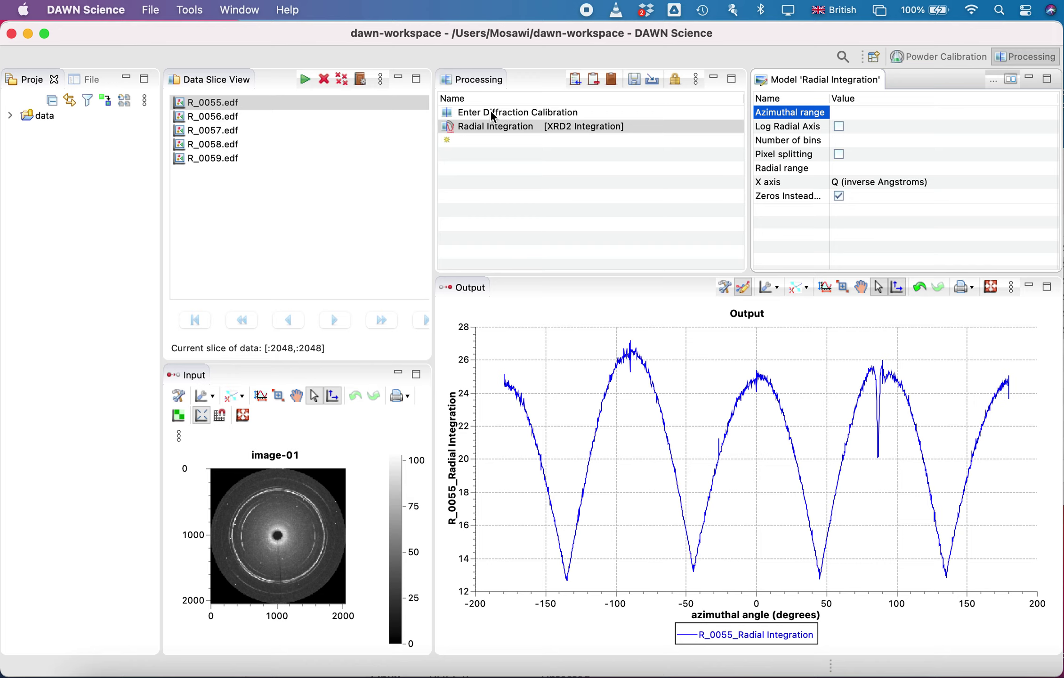
pyautogui.click(517, 115)
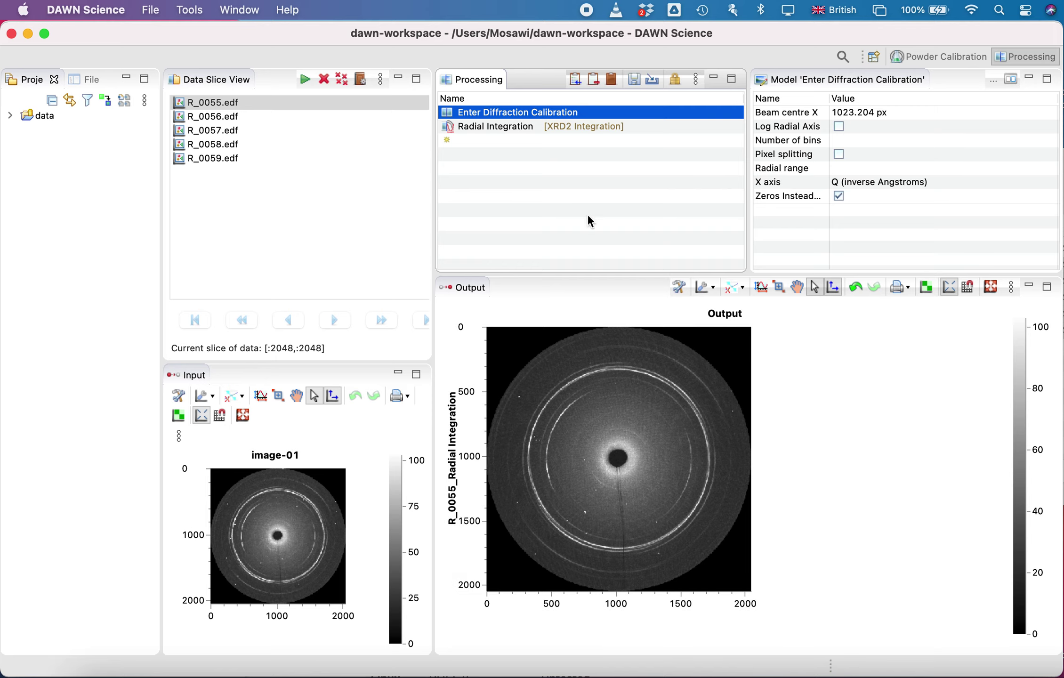
pyautogui.click(787, 111)
pyautogui.click(781, 196)
pyautogui.click(782, 207)
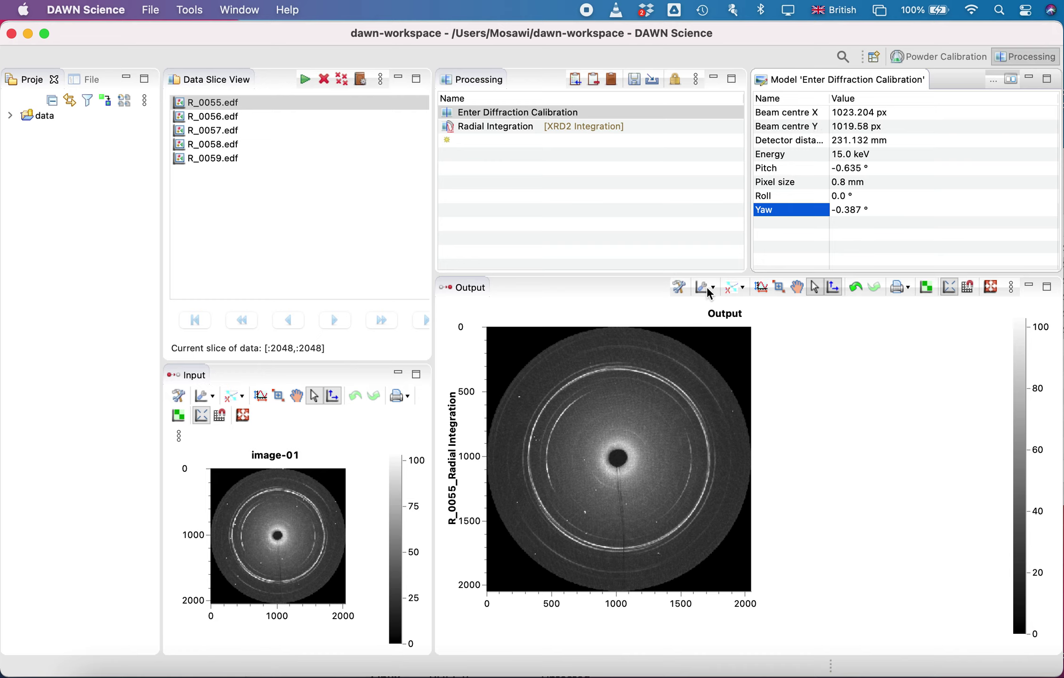
# Step: Start the Azimuthal Profile tool on the output image of the Enter Diffraction Calibration operation
pyautogui.click(503, 115)
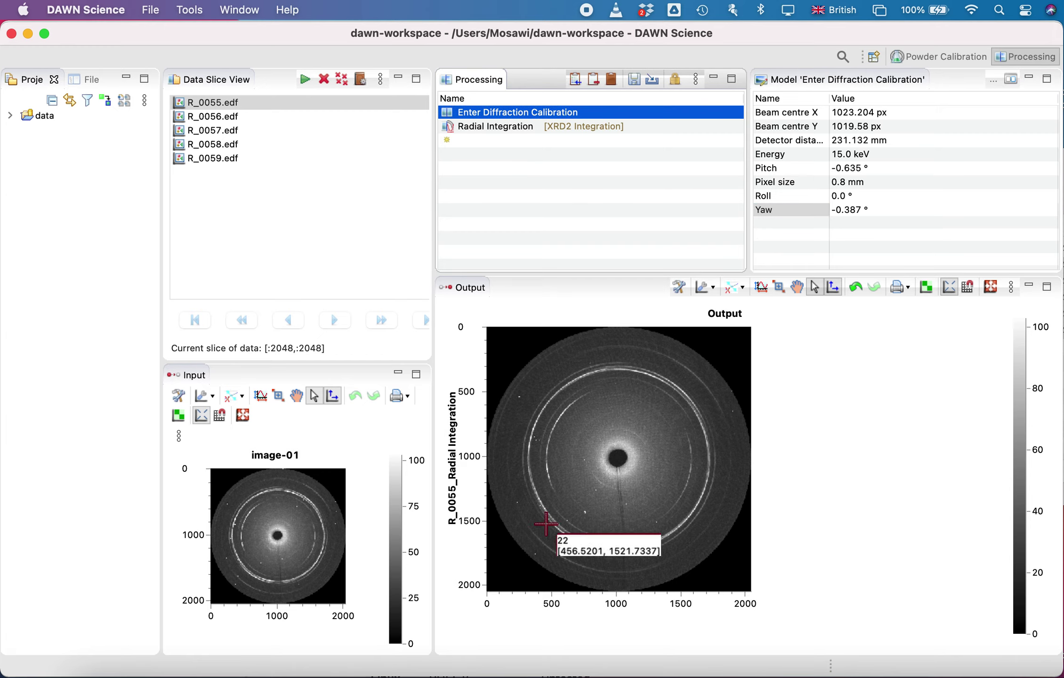
pyautogui.click(712, 288)
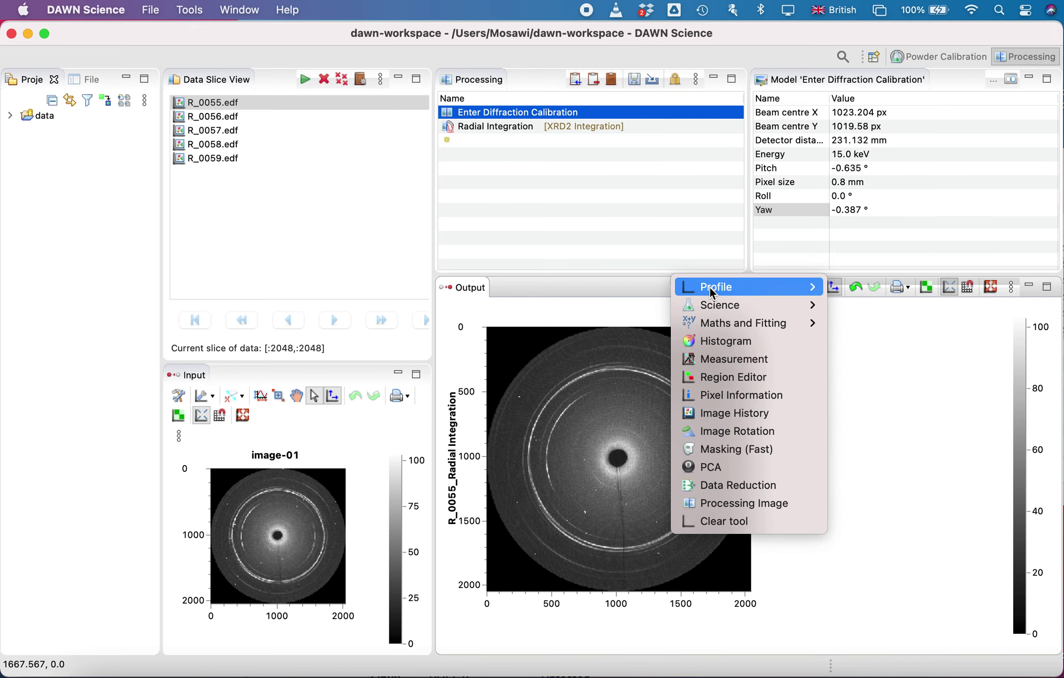
pyautogui.click(678, 293)
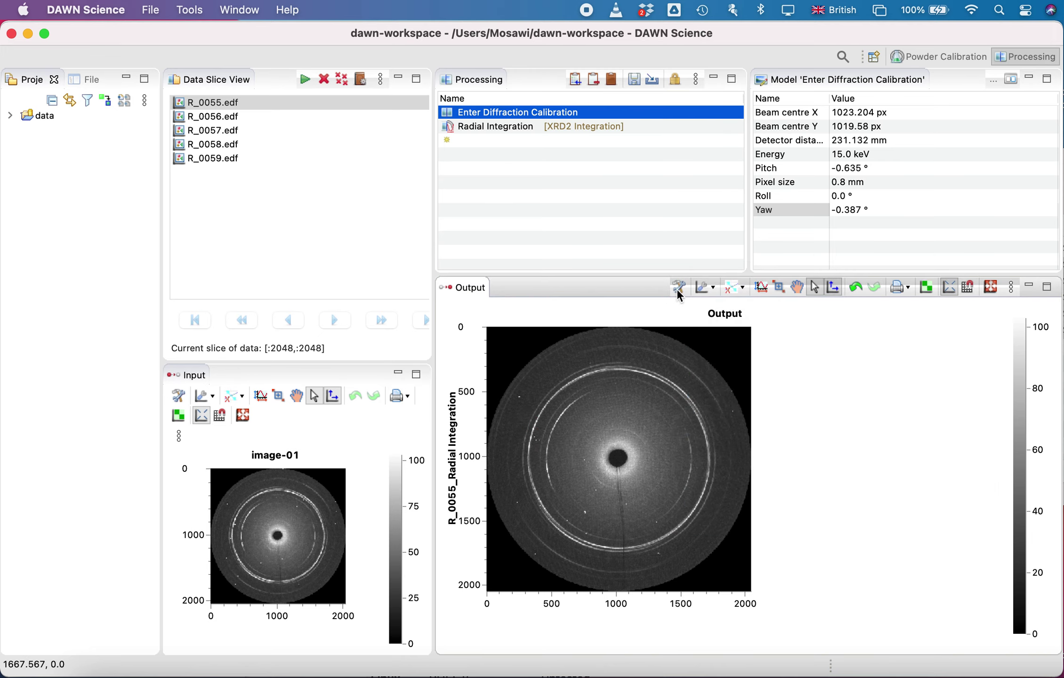
pyautogui.click(704, 286)
pyautogui.moveTo(726, 288)
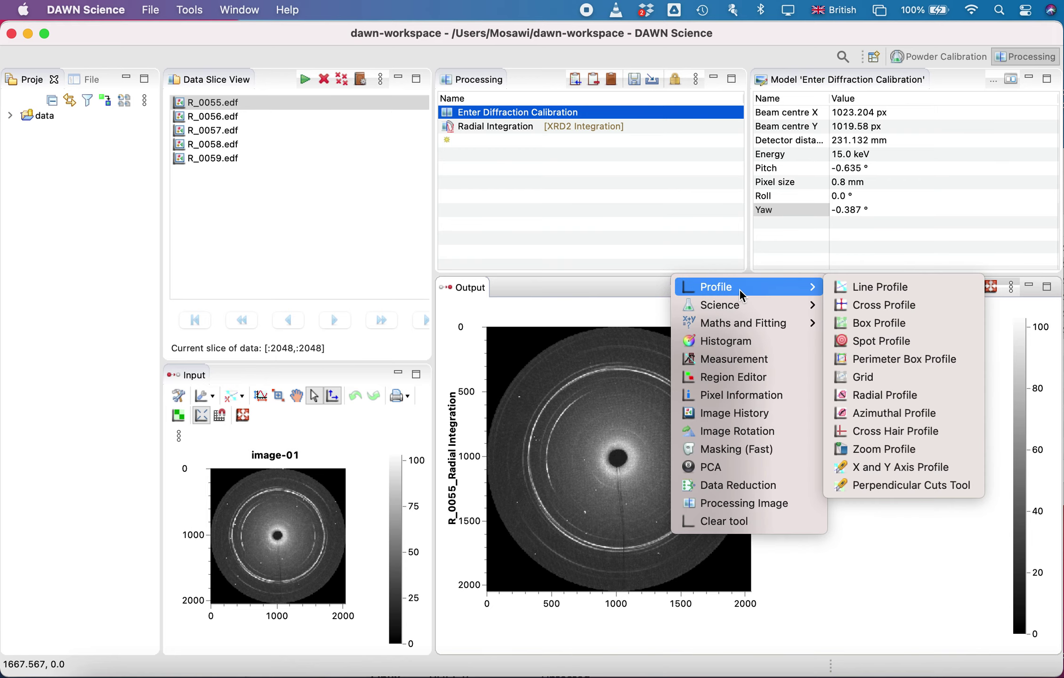
pyautogui.click(880, 413)
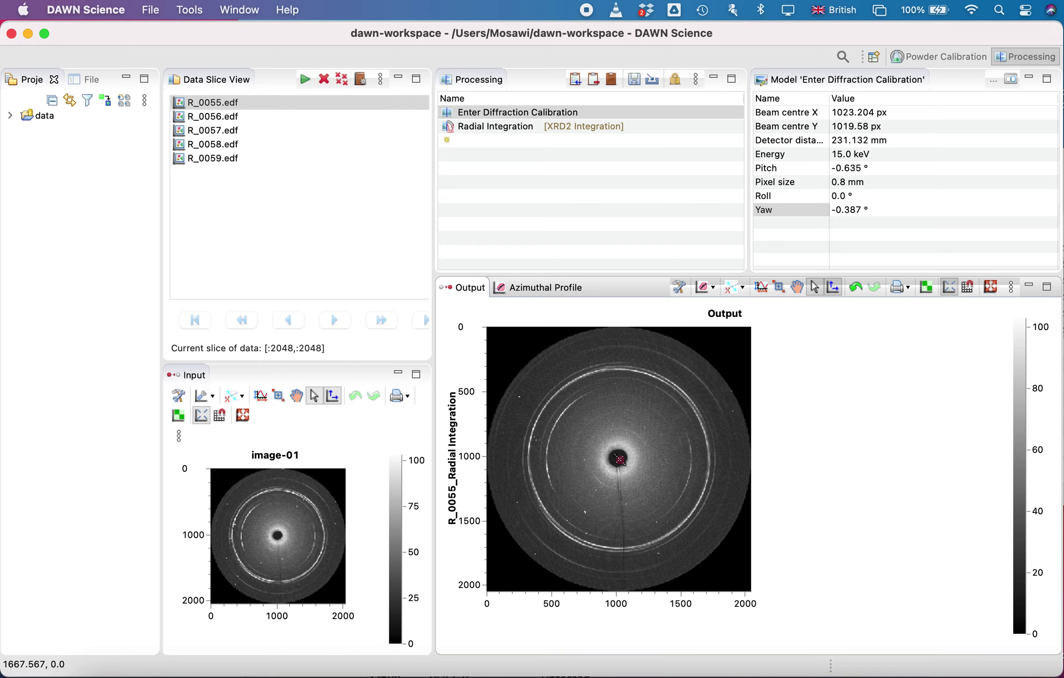
# Step: Draw an annular sector over the inner diffraction ring, with radii of about 535 and 618 px around the beam centre
pyautogui.moveTo(619, 459); pyautogui.dragTo(676, 498)
pyautogui.moveTo(674, 506)
pyautogui.mouseDown()
pyautogui.moveTo(628, 531)
pyautogui.moveTo(577, 523)
pyautogui.moveTo(541, 443)
pyautogui.moveTo(568, 403)
pyautogui.moveTo(598, 386)
pyautogui.moveTo(641, 377)
pyautogui.moveTo(663, 392)
pyautogui.mouseUp()
pyautogui.moveTo(676, 404); pyautogui.dragTo(688, 498)
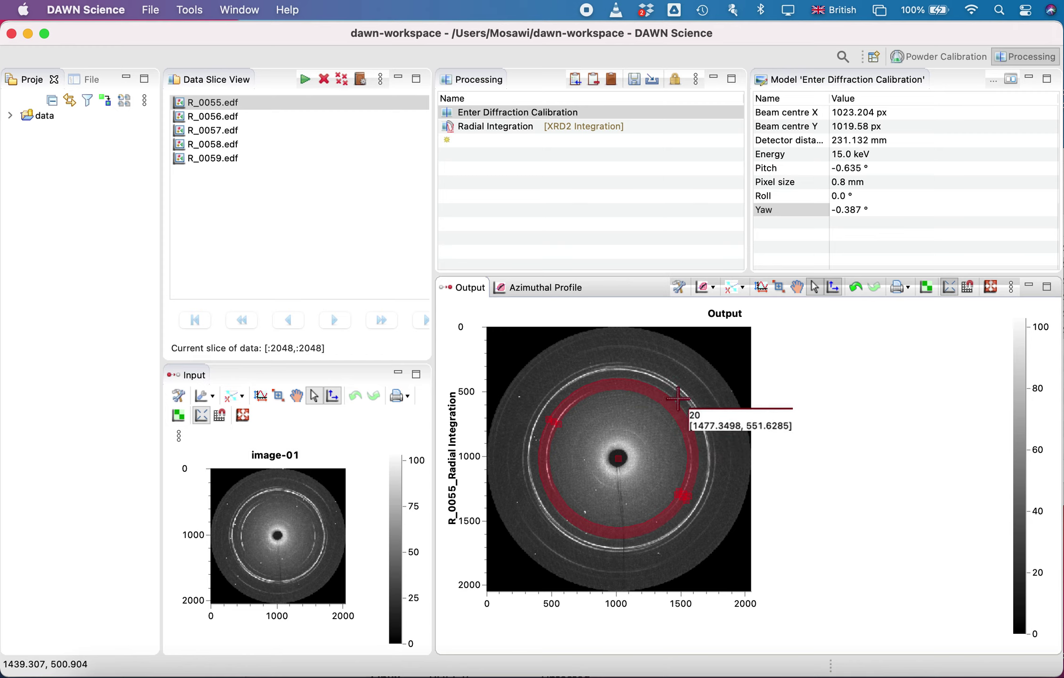
# Step: Open the configuration of the Profile 1 region and set its centre x to 1023.204
pyautogui.rightClick(688, 435)
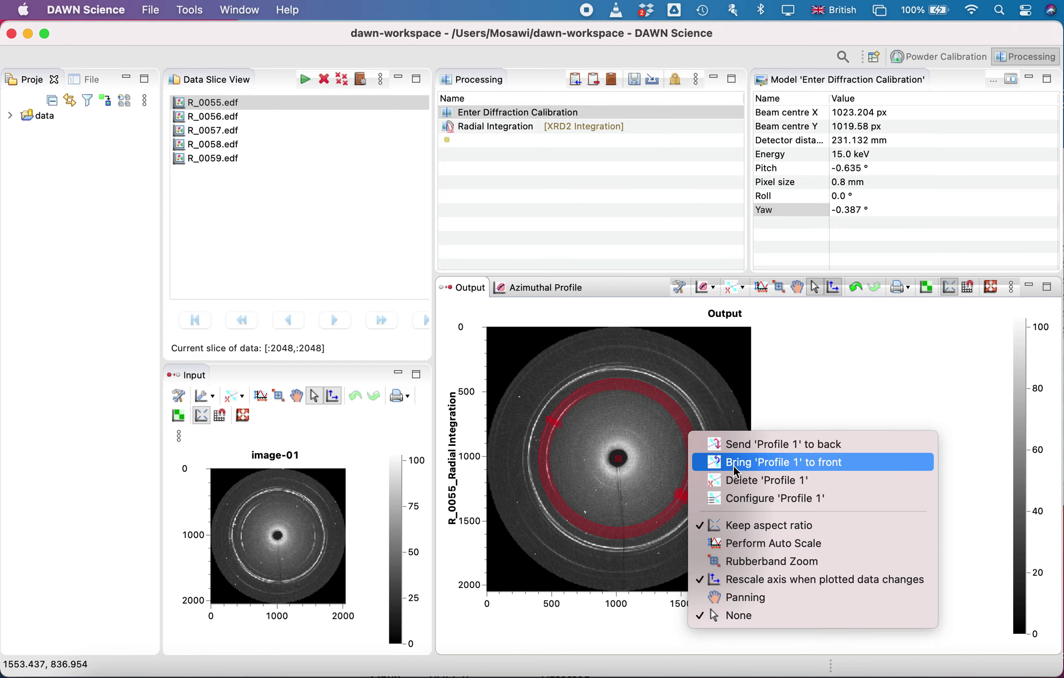
pyautogui.click(757, 500)
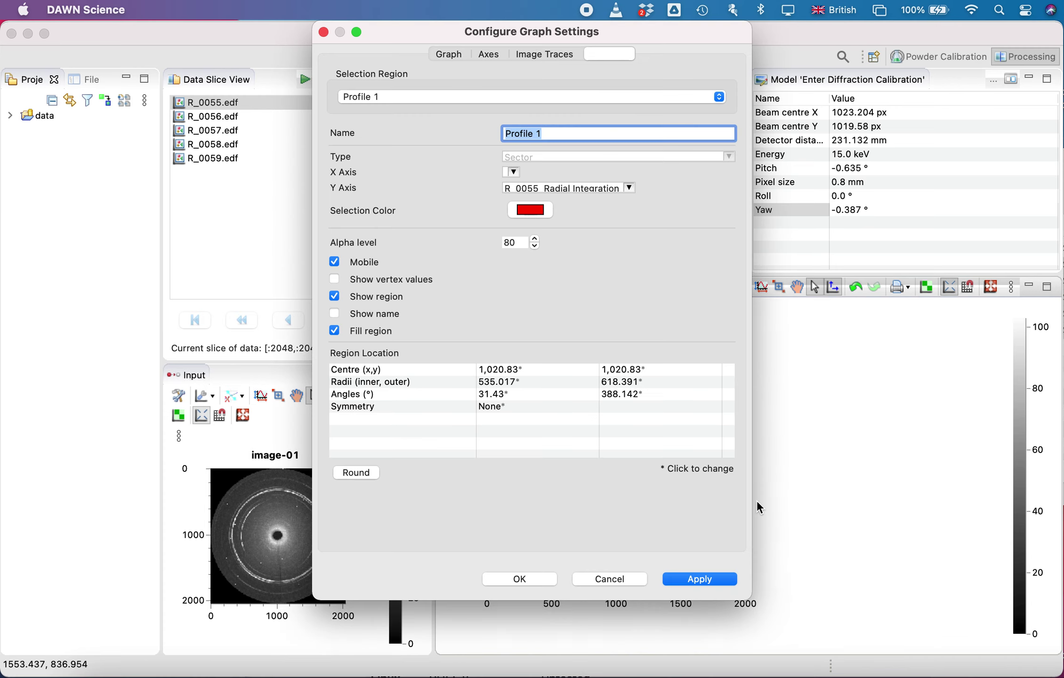
pyautogui.moveTo(629, 33); pyautogui.dragTo(499, 71)
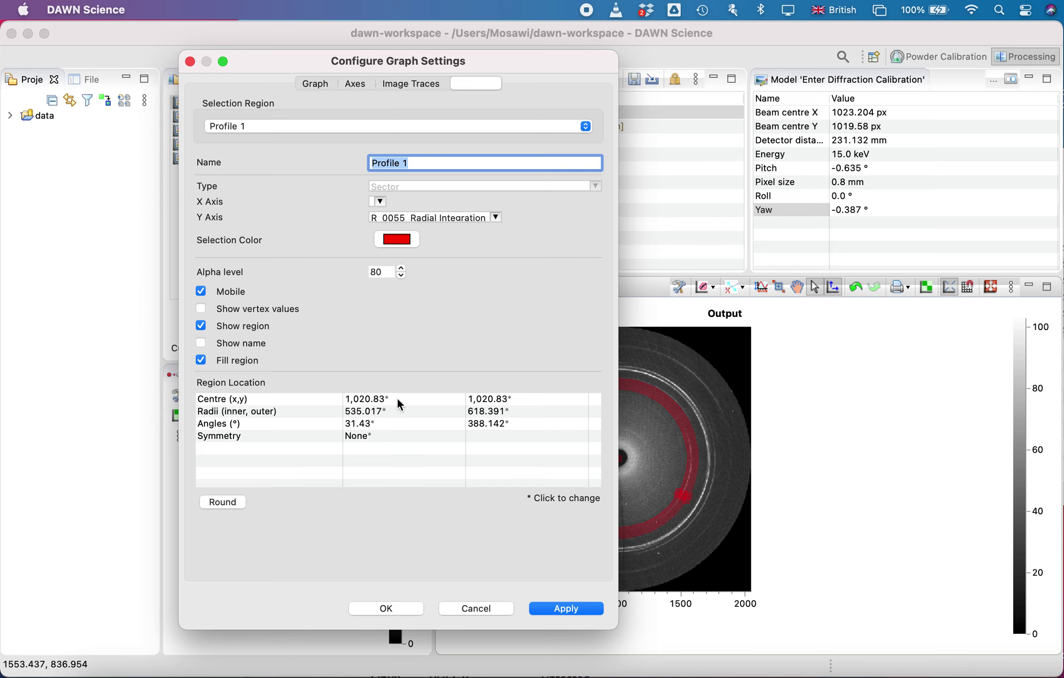
pyautogui.click(372, 404)
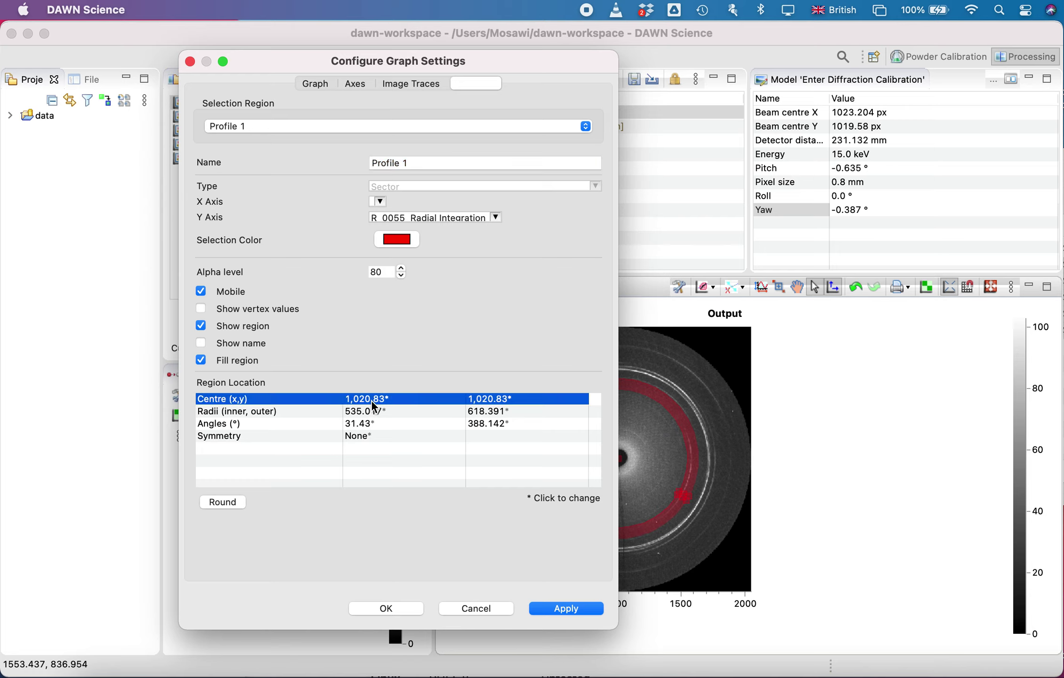
pyautogui.click(372, 404)
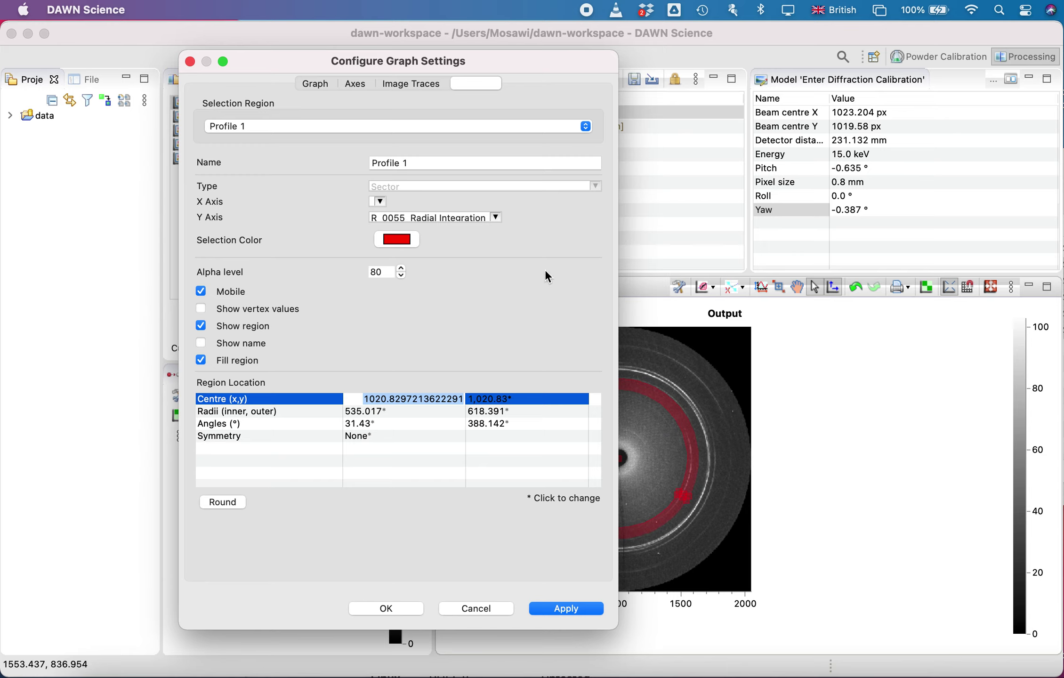
pyautogui.write('10')
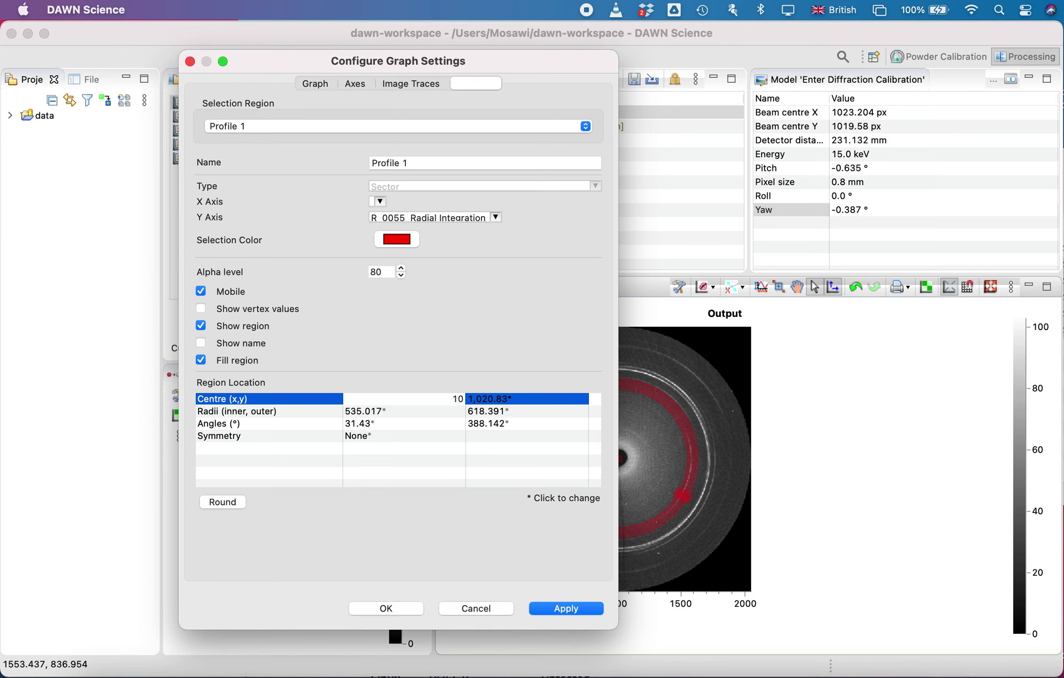
pyautogui.write('23.204')
pyautogui.press('Return')
# Step: Set the Profile 1 region's centre y to 1019.58 and accept the region settings
pyautogui.click(492, 399)
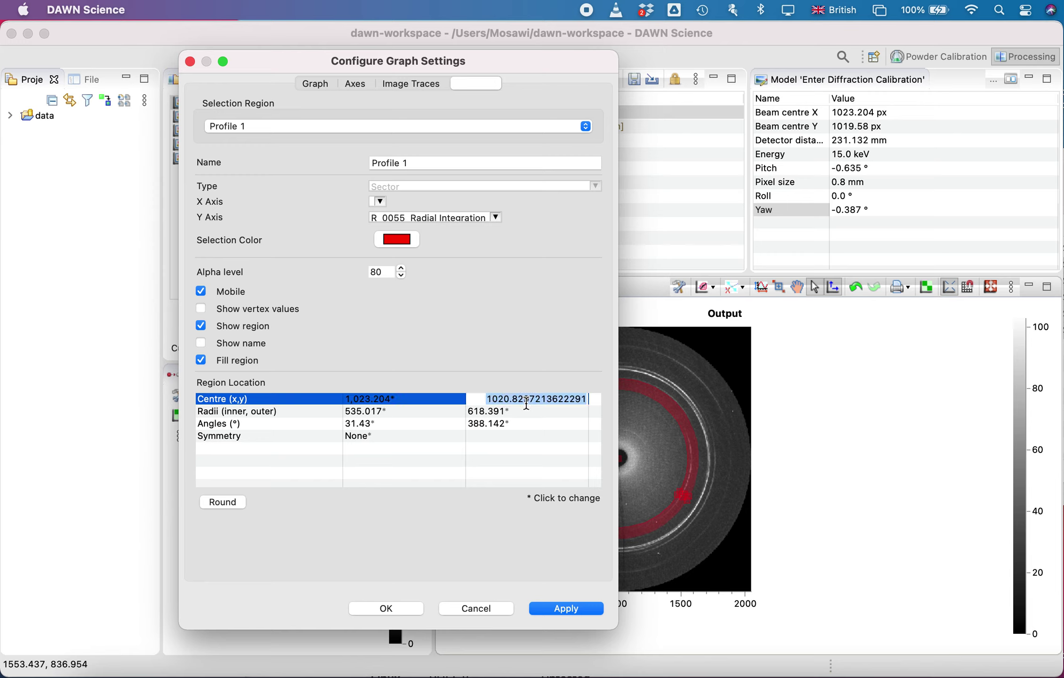
pyautogui.write('1019.')
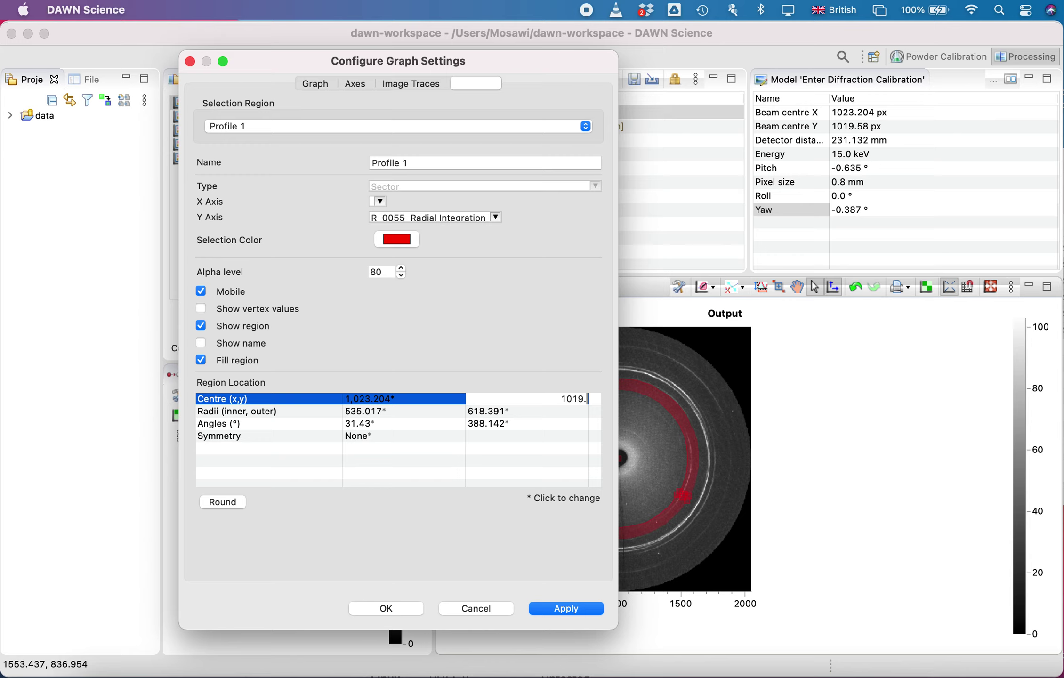
pyautogui.write('4')
pyautogui.write('8')
pyautogui.press('Return')
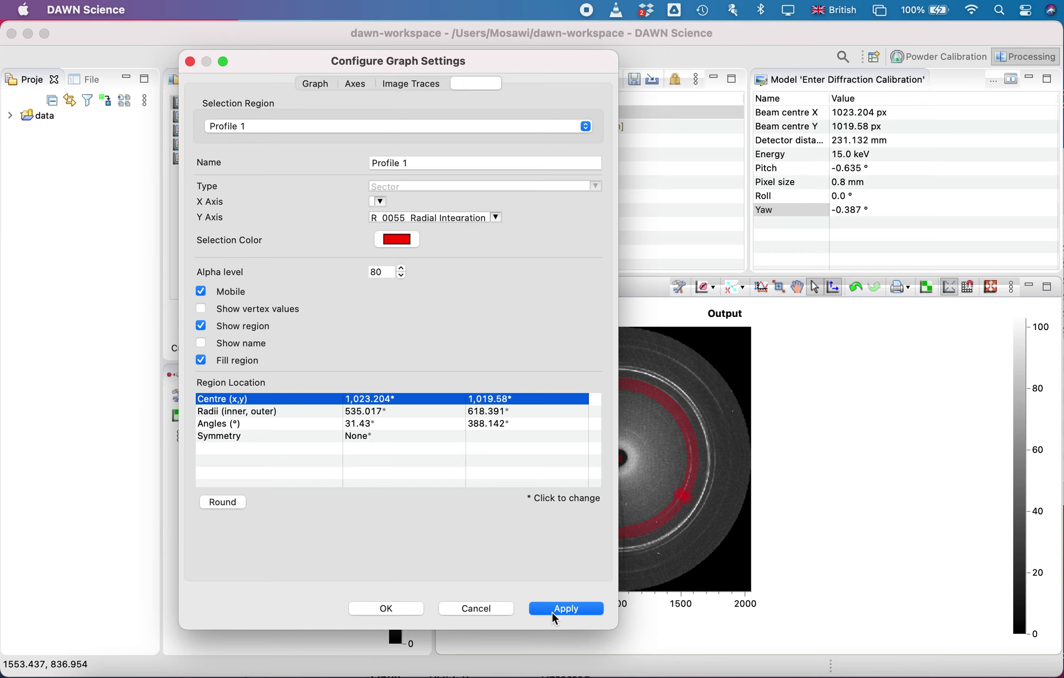
pyautogui.click(388, 609)
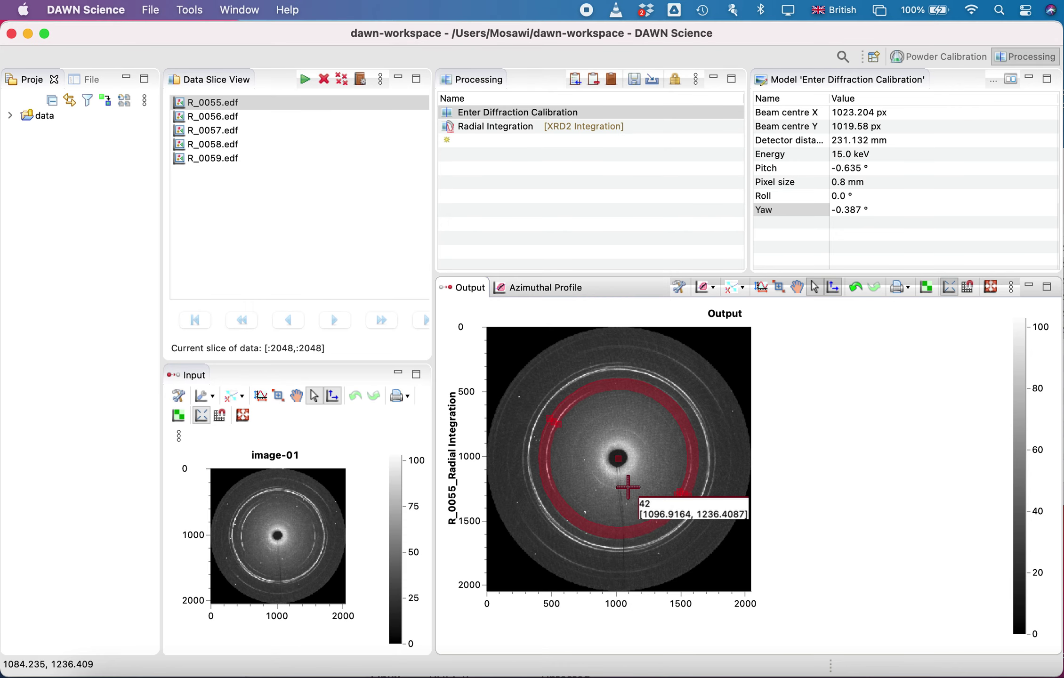
# Step: Reopen the Profile 1 region configuration and check its centre coordinates, radii and angles
pyautogui.rightClick(689, 466)
pyautogui.click(747, 534)
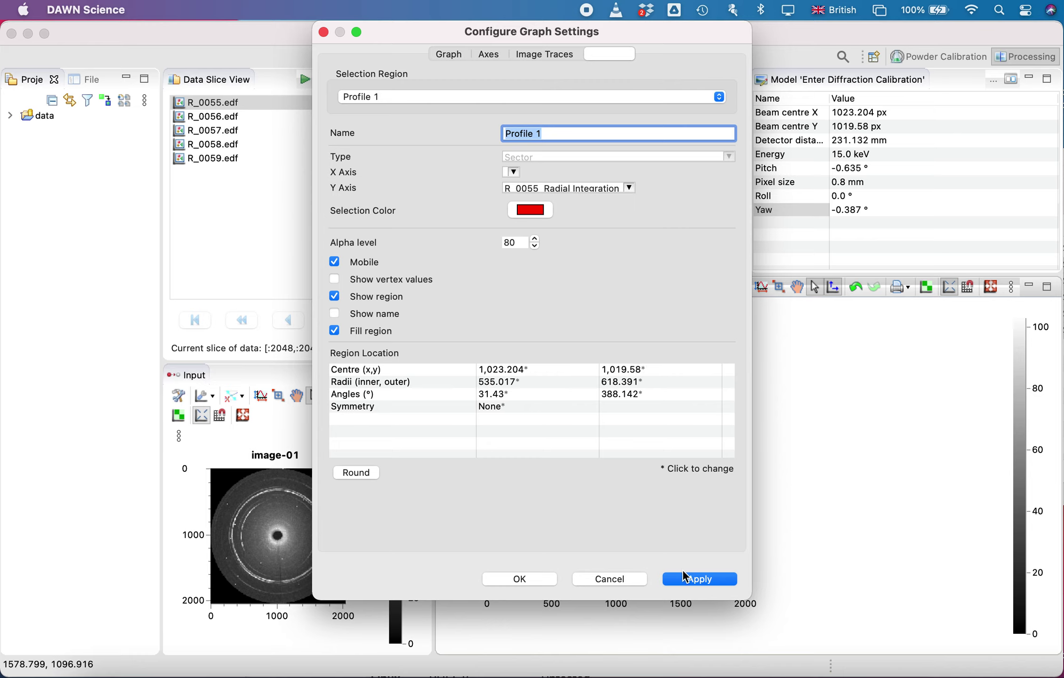
pyautogui.click(539, 578)
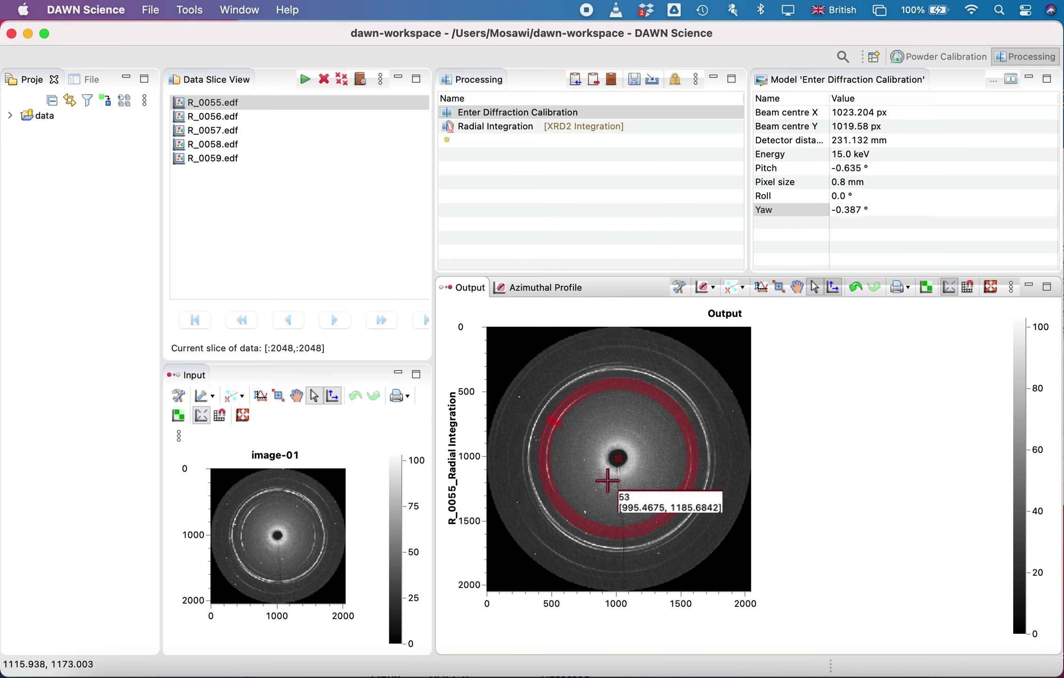
# Step: Enlarge the output plot and narrow the Profile 1 sector around the inner diffraction ring to radii of about 545 and 577 px
pyautogui.click(1048, 291)
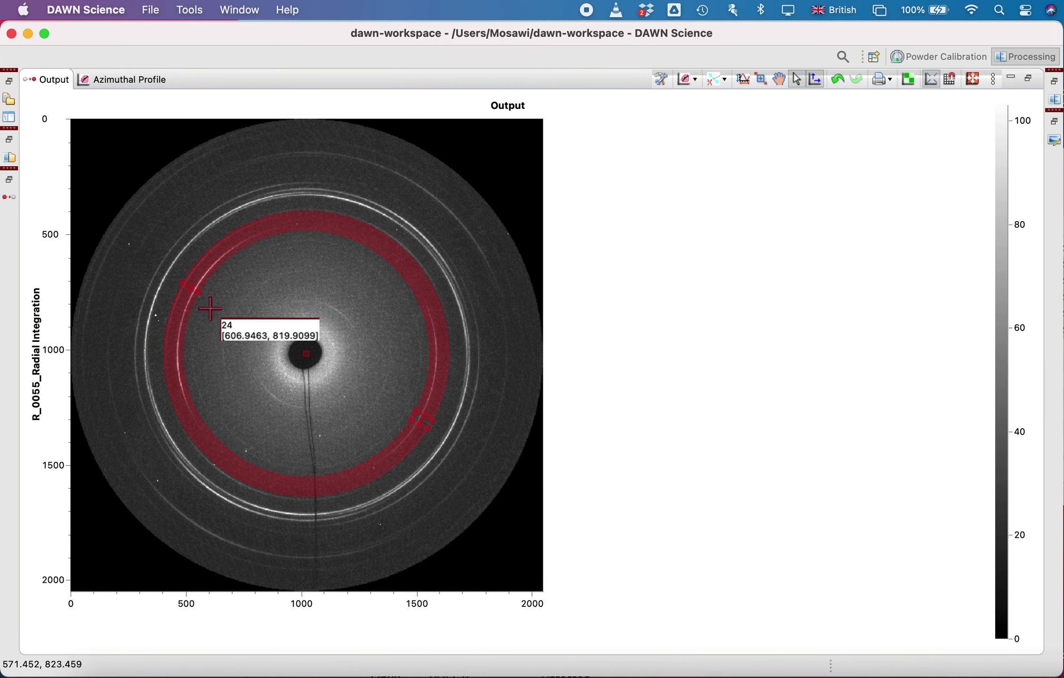
pyautogui.moveTo(185, 290); pyautogui.dragTo(190, 295)
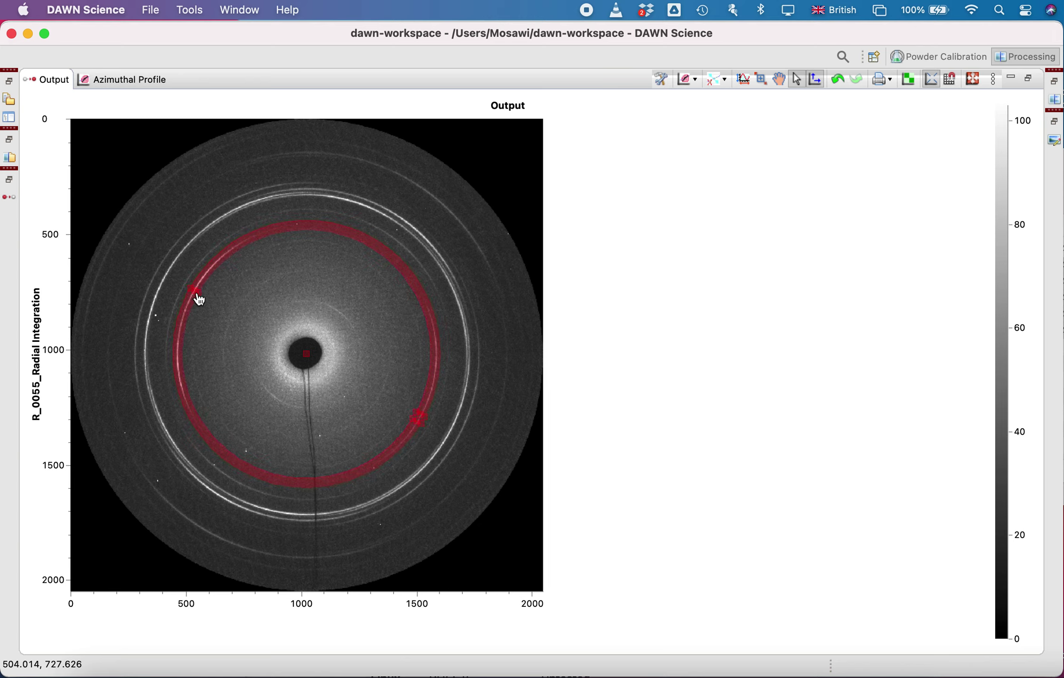
pyautogui.moveTo(200, 299); pyautogui.dragTo(195, 295)
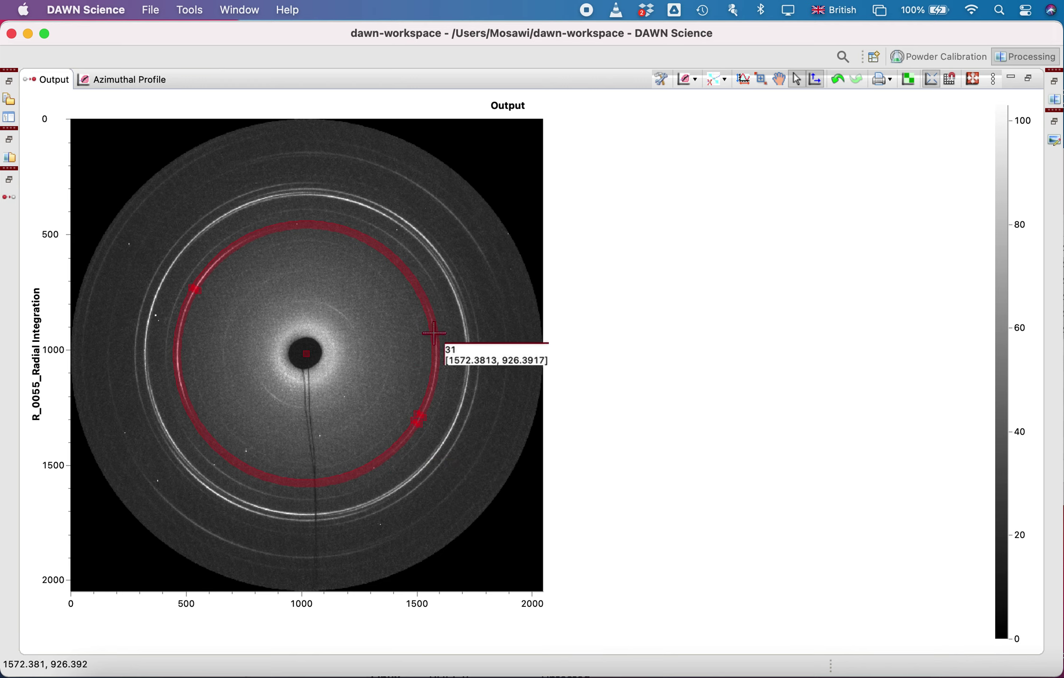
pyautogui.click(1030, 79)
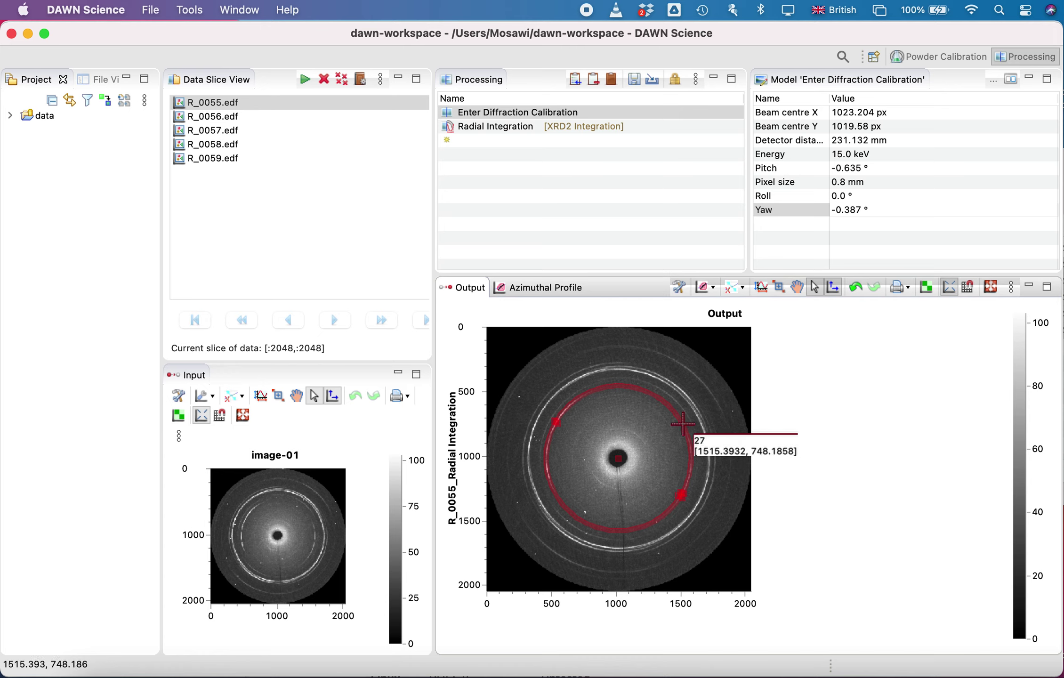
# Step: Copy the inner radius of the narrowed Profile 1 region from its configuration and check the outer radius
pyautogui.rightClick(682, 424)
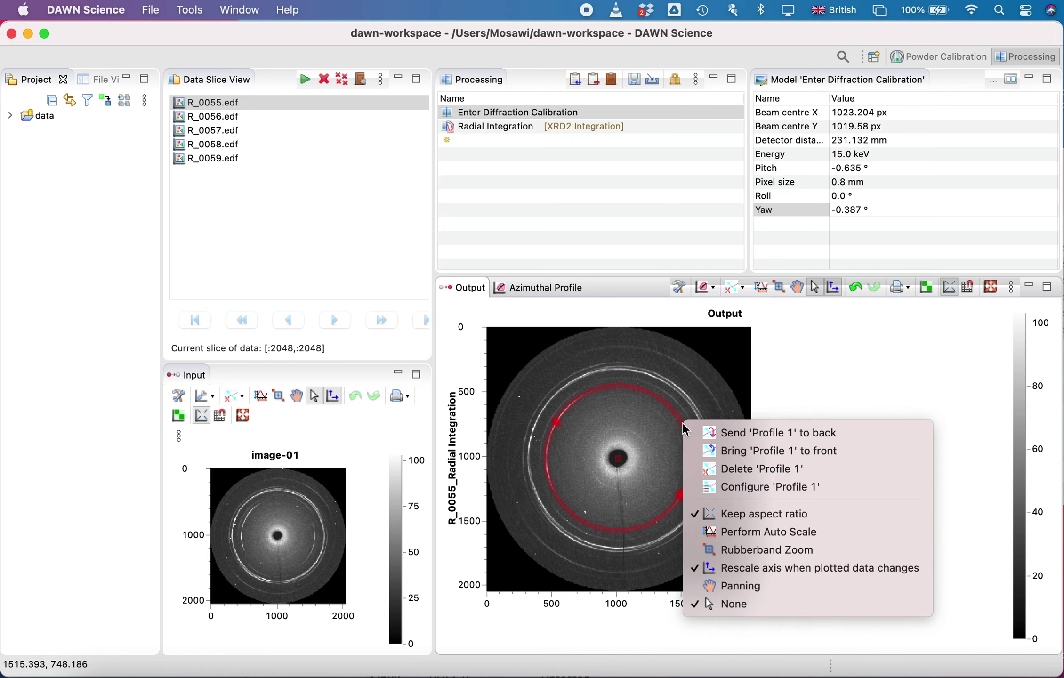
pyautogui.click(767, 487)
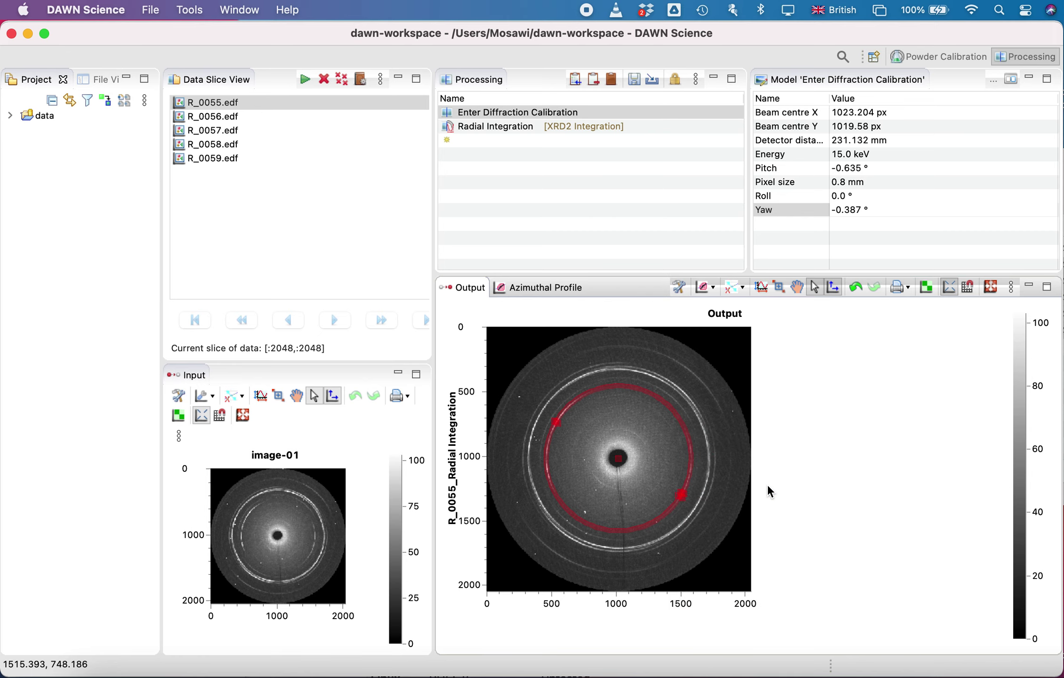
pyautogui.moveTo(595, 33); pyautogui.dragTo(438, 56)
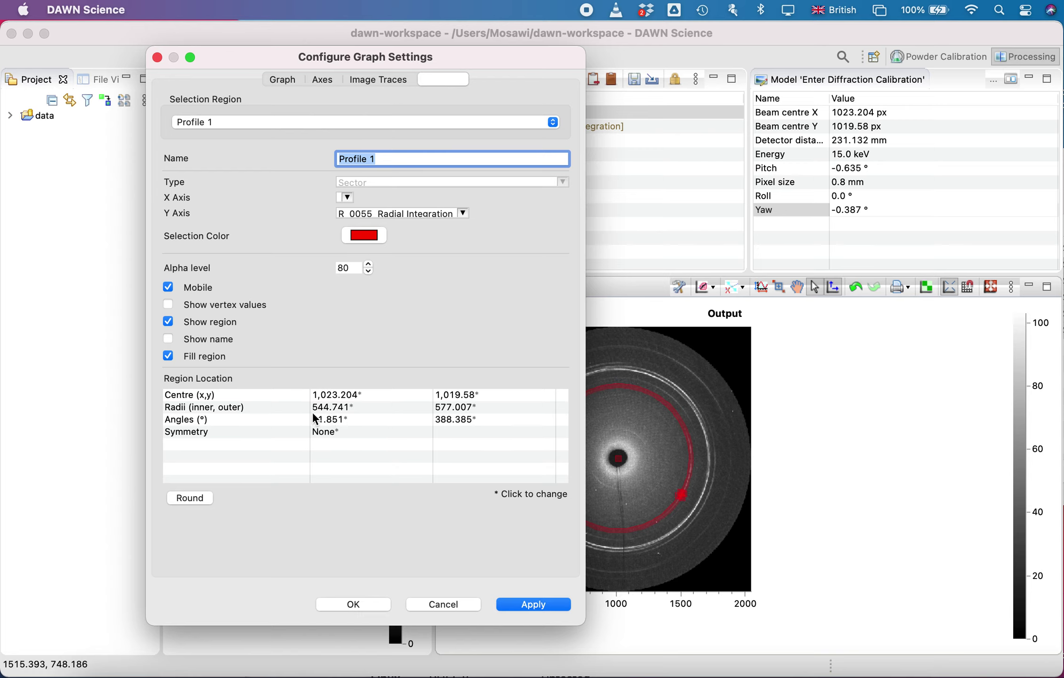
pyautogui.click(346, 408)
pyautogui.press('super+c')
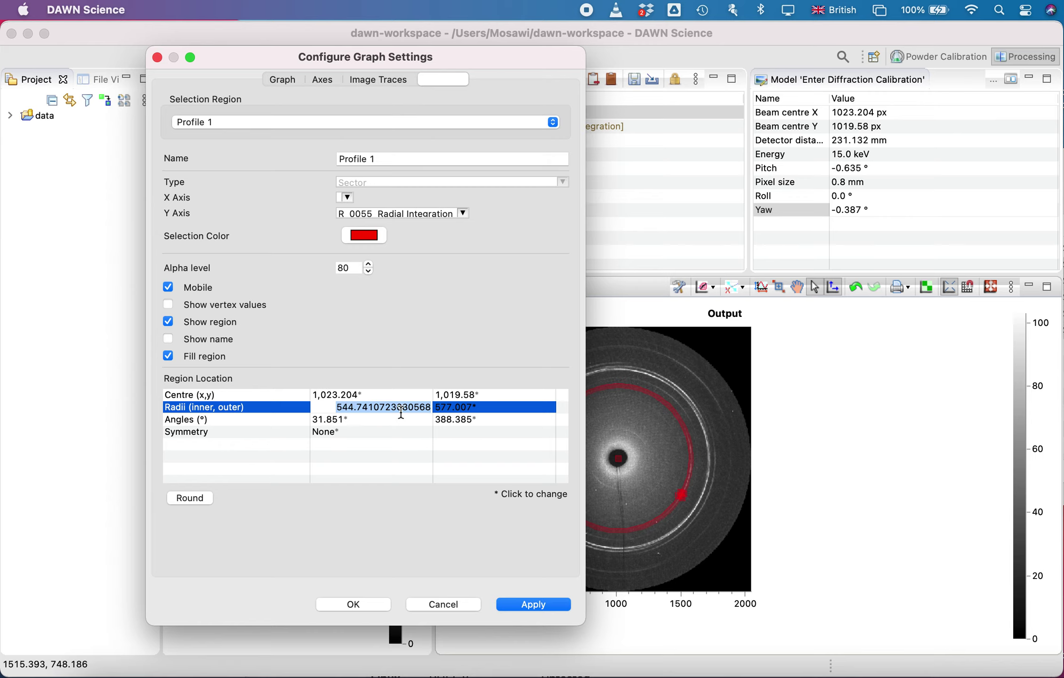
pyautogui.click(470, 410)
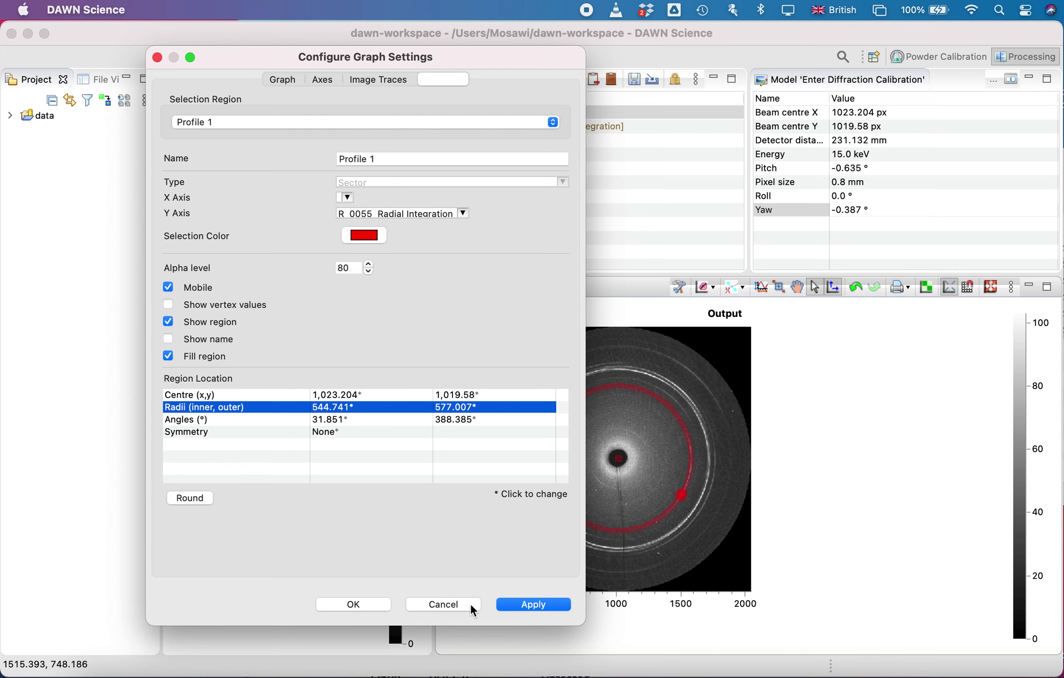
pyautogui.click(368, 602)
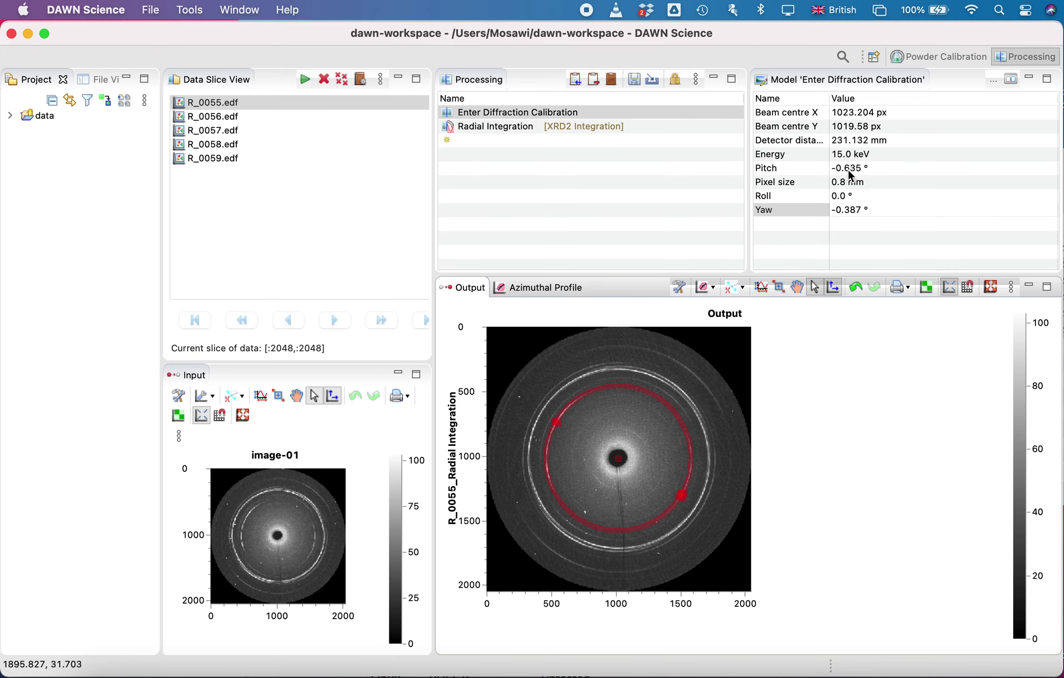
# Step: Set the radial range of the Radial Integration operation to 544.7410723080568, 577.007
pyautogui.click(501, 127)
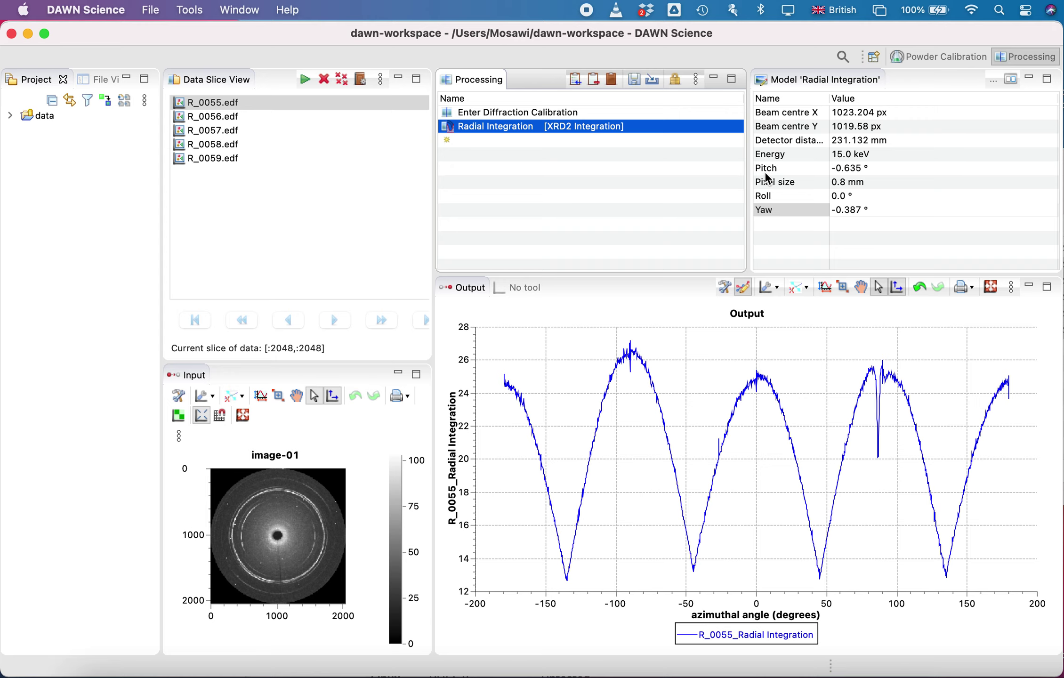
pyautogui.click(775, 113)
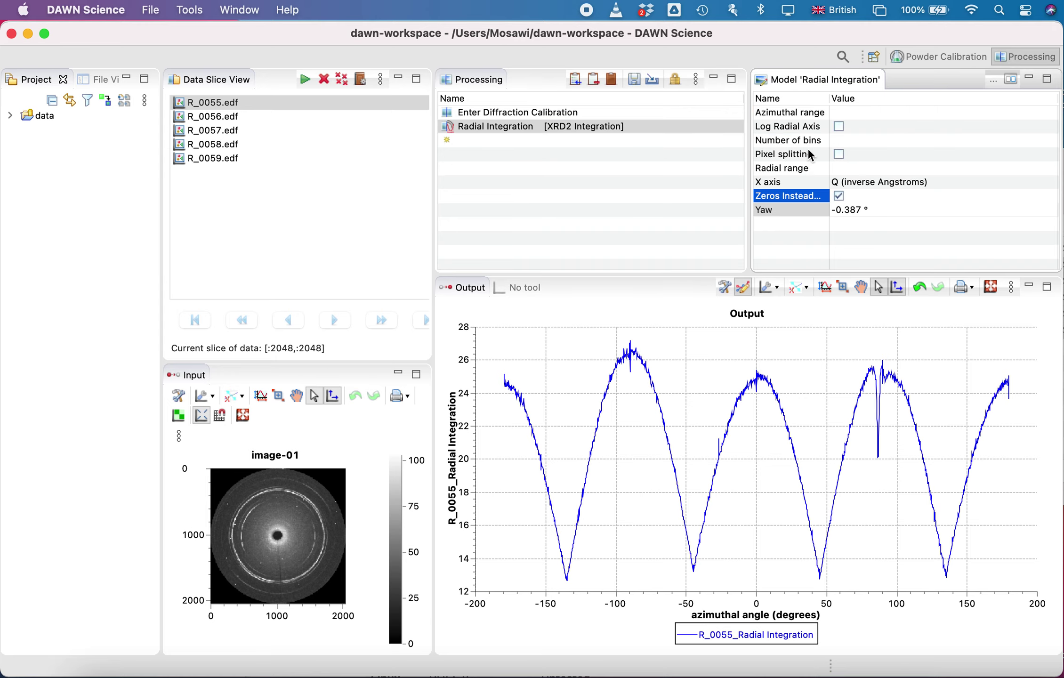
pyautogui.click(794, 175)
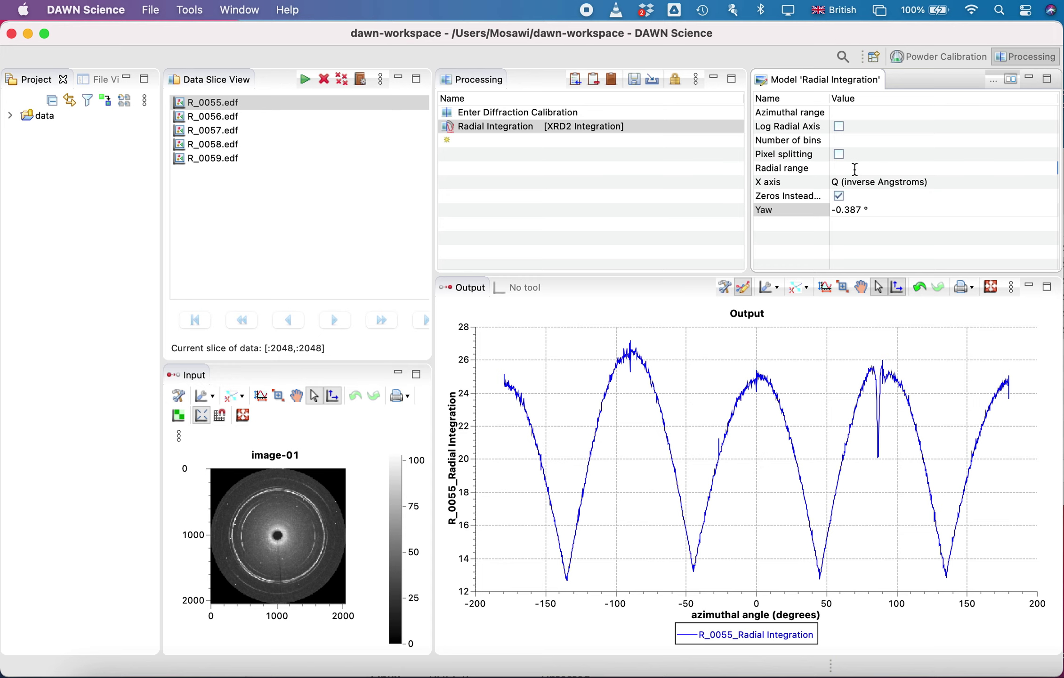
pyautogui.press('super+v')
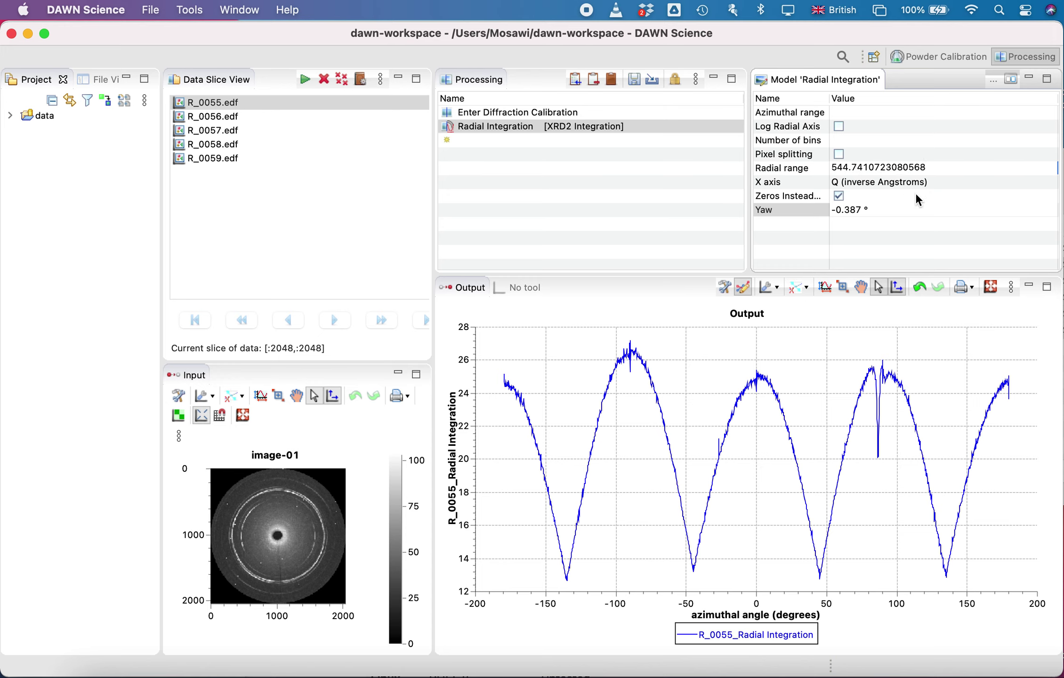
pyautogui.write(', 577.007')
pyautogui.press('Return')
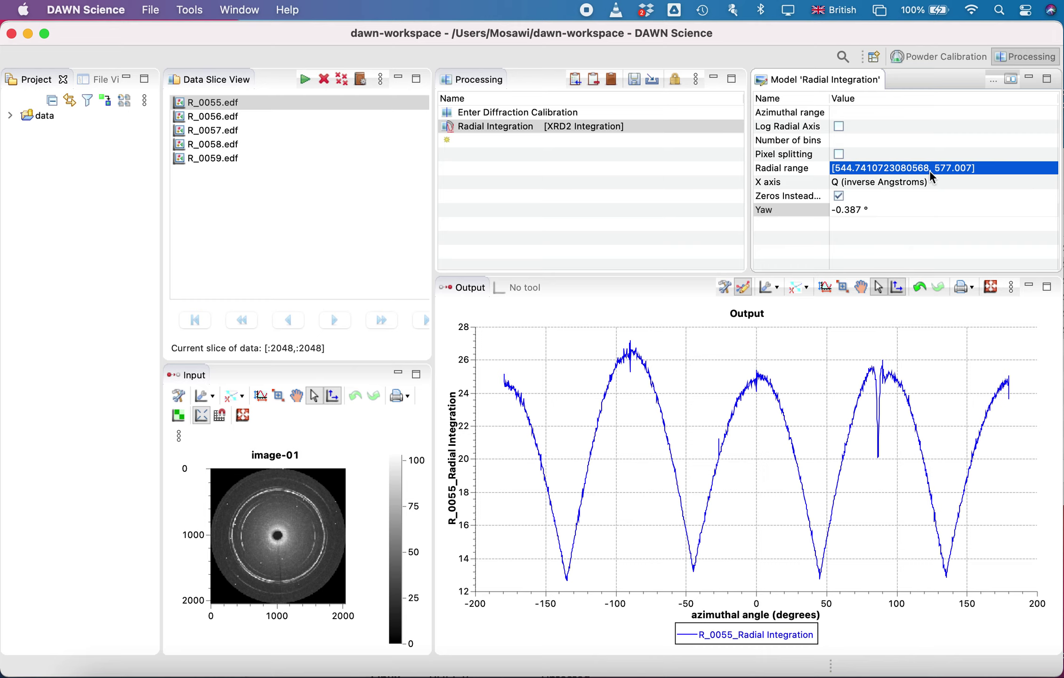
# Step: Set the Radial Integration azimuthal range to 0,360 and the number of bins to 1000
pyautogui.click(839, 113)
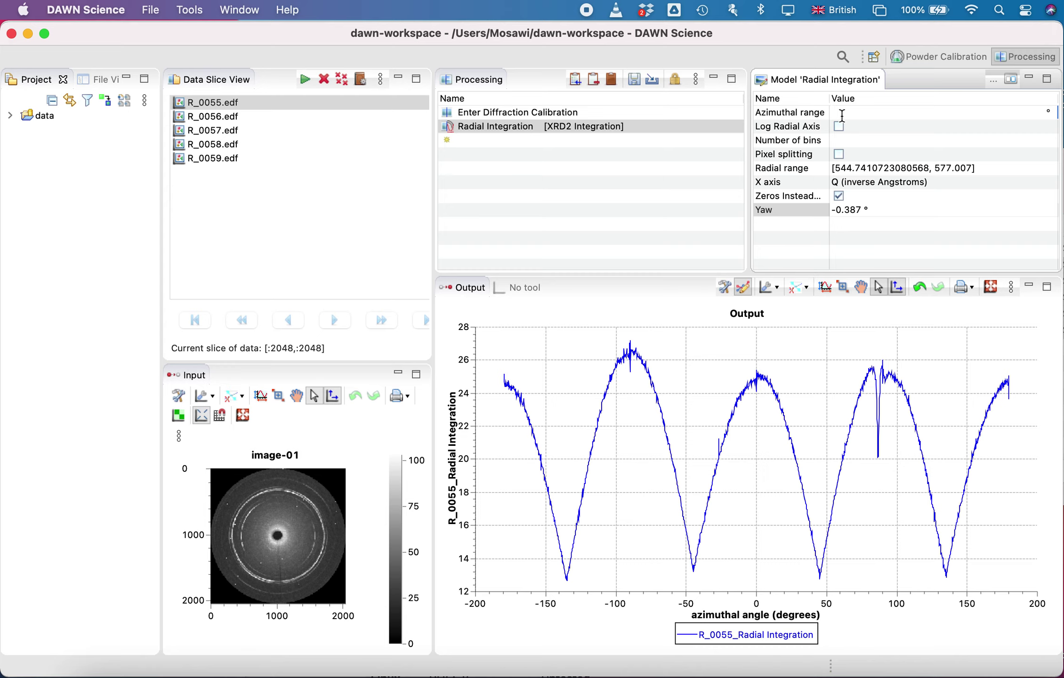
pyautogui.write('0,360')
pyautogui.press('Return')
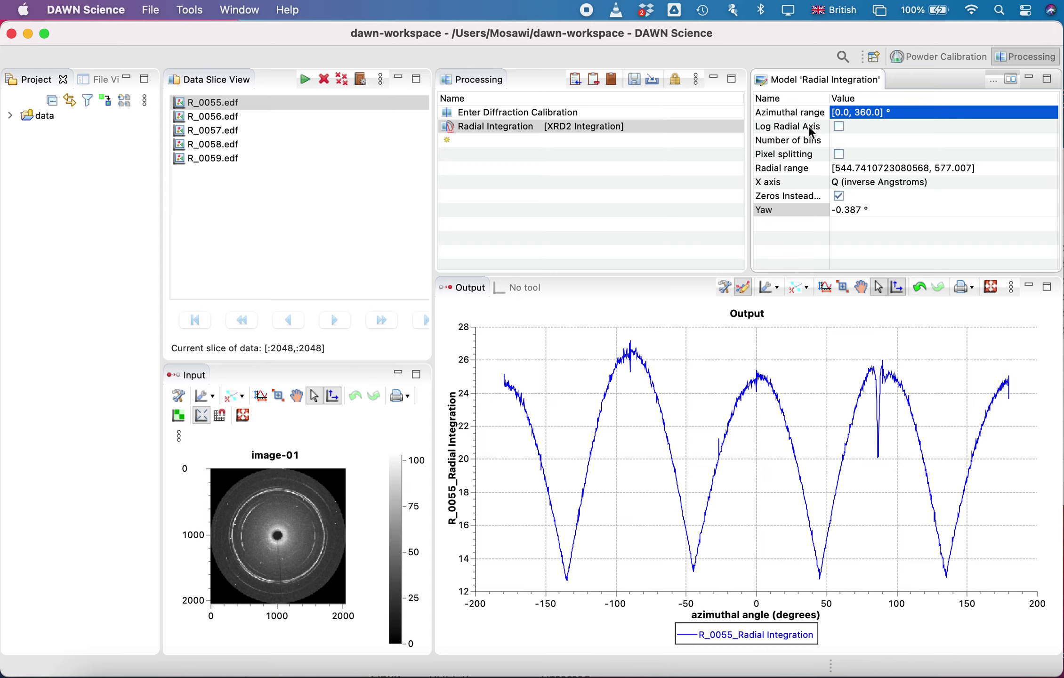
pyautogui.click(840, 141)
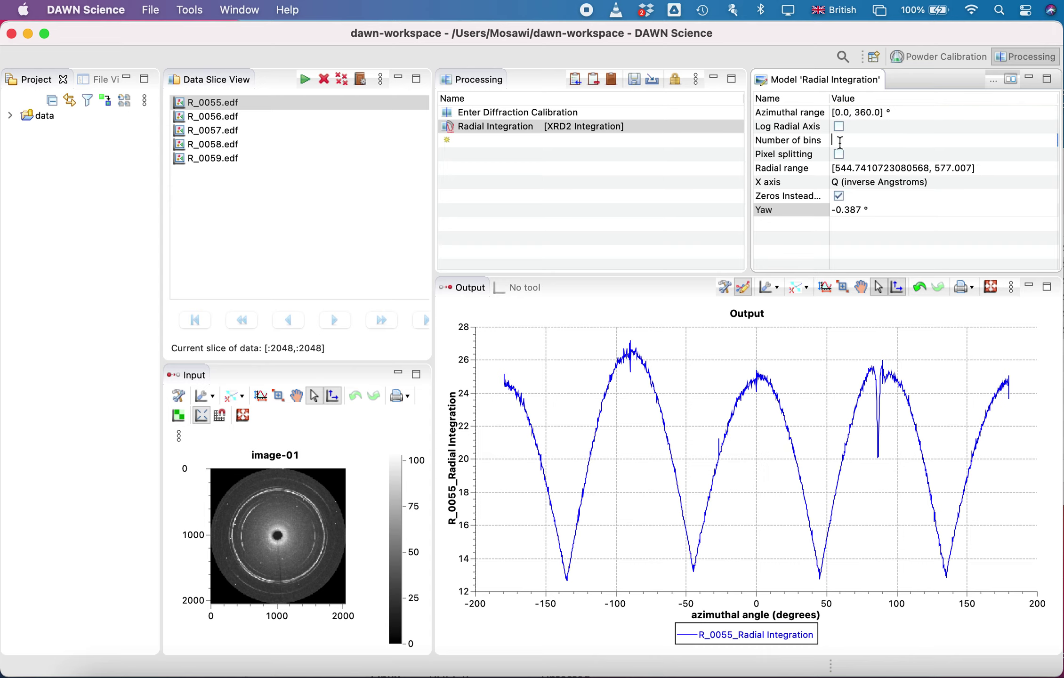
pyautogui.write('1000')
pyautogui.click(837, 139)
# Step: Set the Radial Integration X axis to Pixel number (pixels) and display the operation's updated output
pyautogui.click(843, 182)
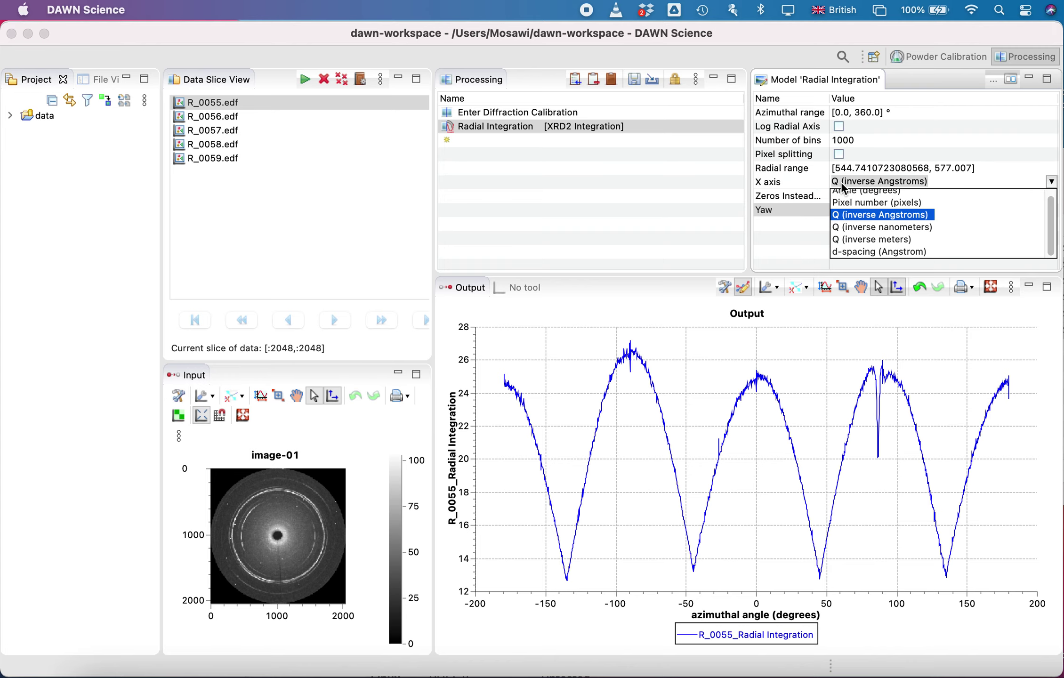
pyautogui.click(870, 213)
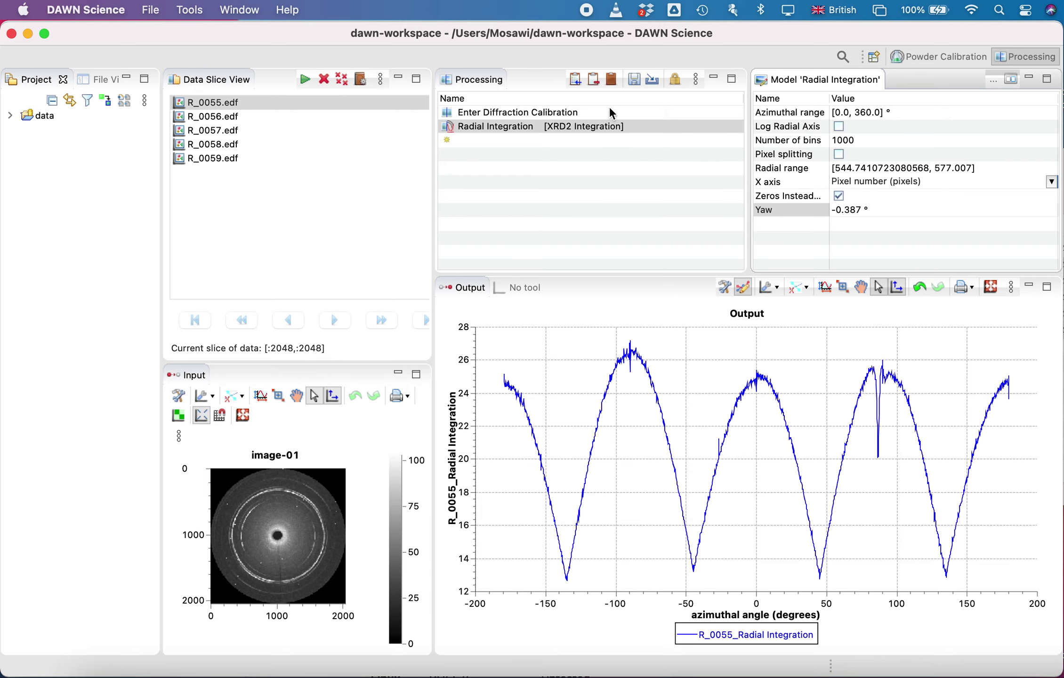
pyautogui.click(506, 127)
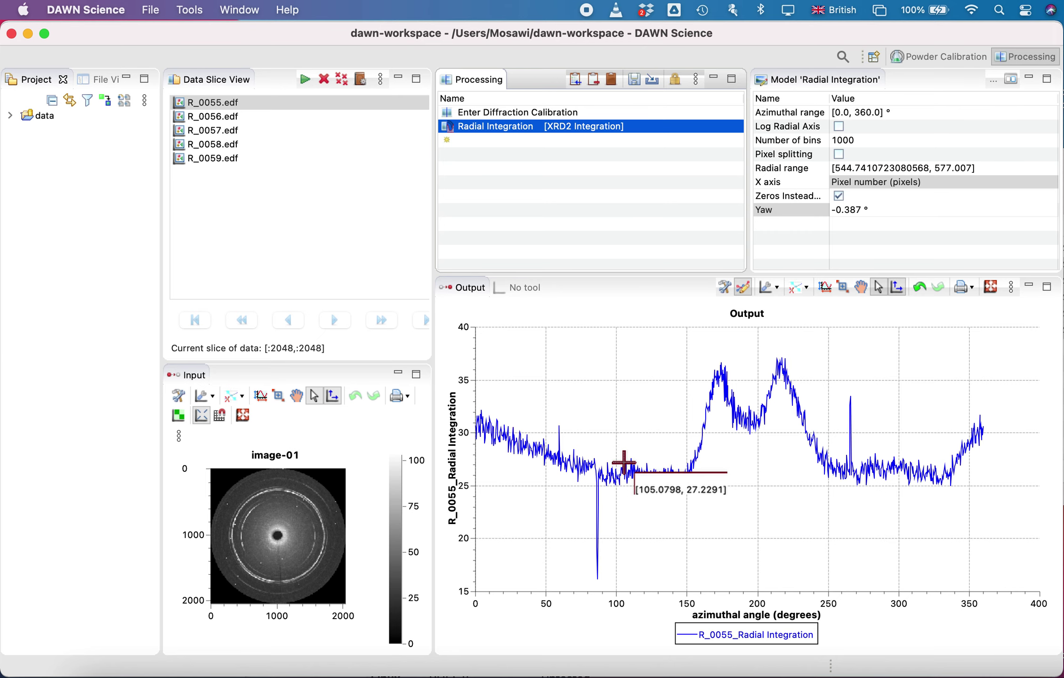
# Step: Compare the radially integrated azimuthal profiles of the images R_0055.edf to R_0059.edf
pyautogui.click(222, 103)
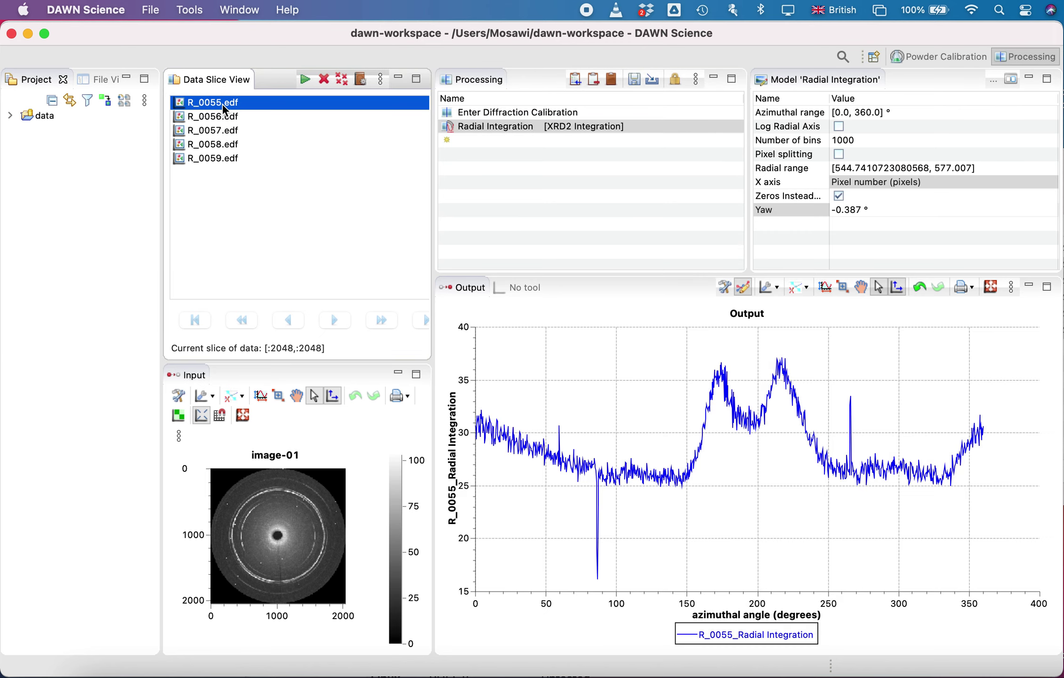
pyautogui.press('Down')
pyautogui.press('Down')
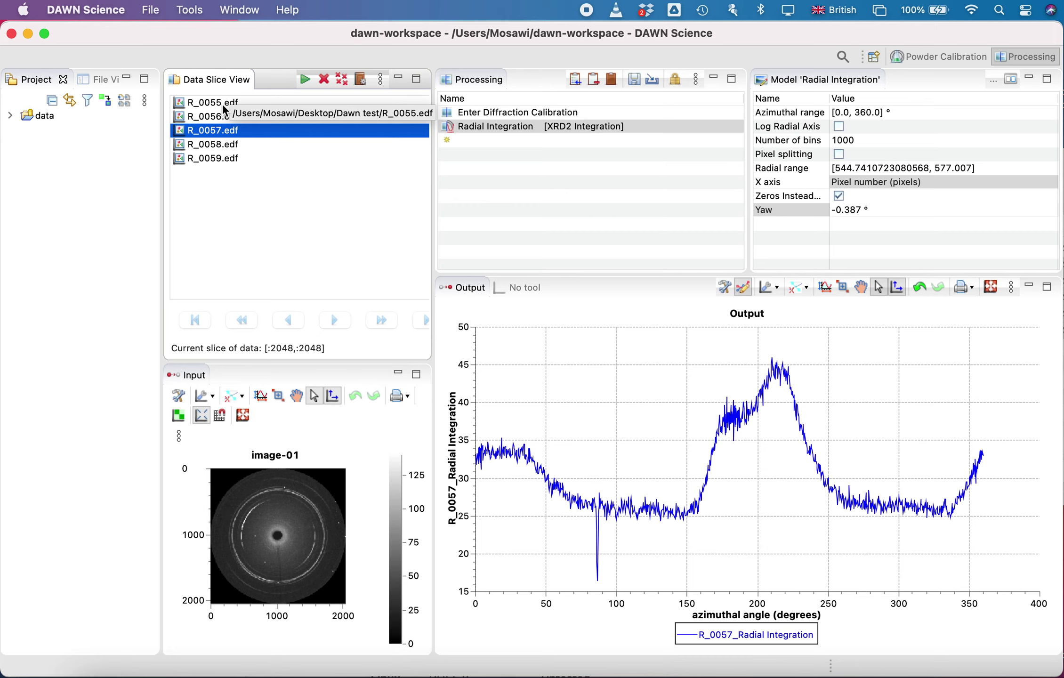
pyautogui.press('Down')
pyautogui.press('Down')
pyautogui.press('Up')
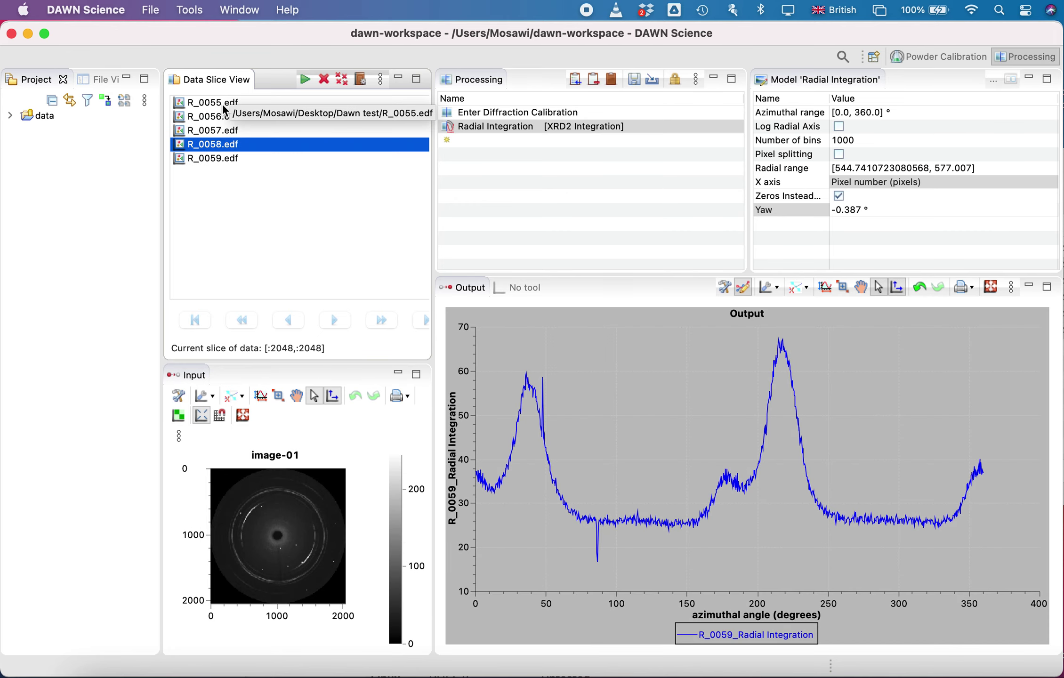
pyautogui.press('Down')
pyautogui.press('Up')
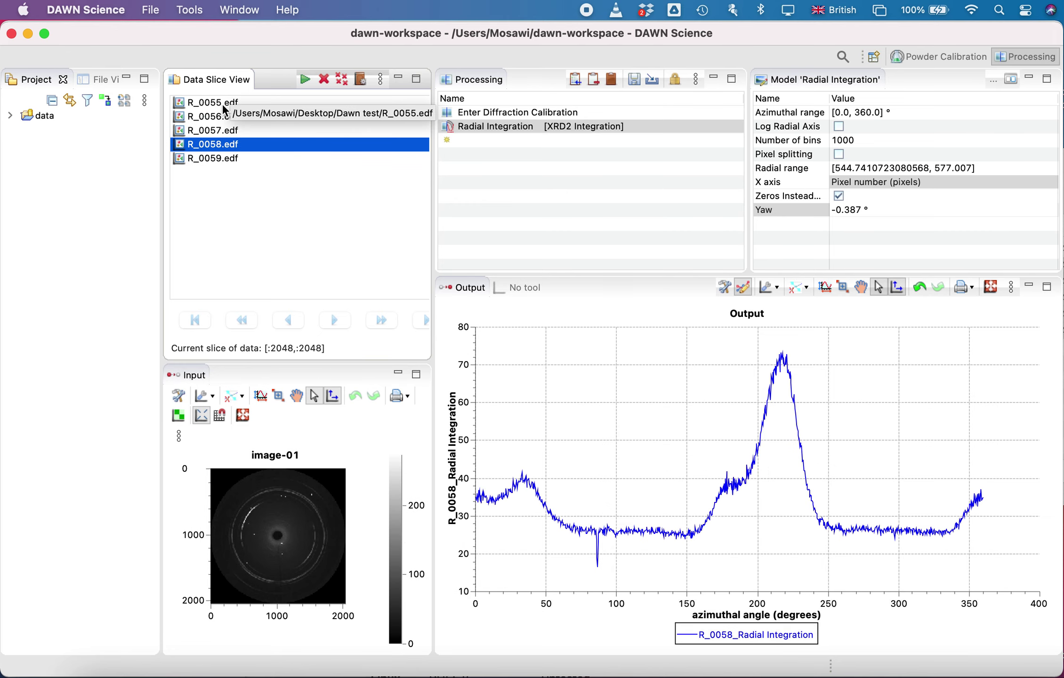
pyautogui.press('Up')
pyautogui.press('Up')
pyautogui.press('Up')
pyautogui.press('Down')
pyautogui.press('Down')
pyautogui.press('Down')
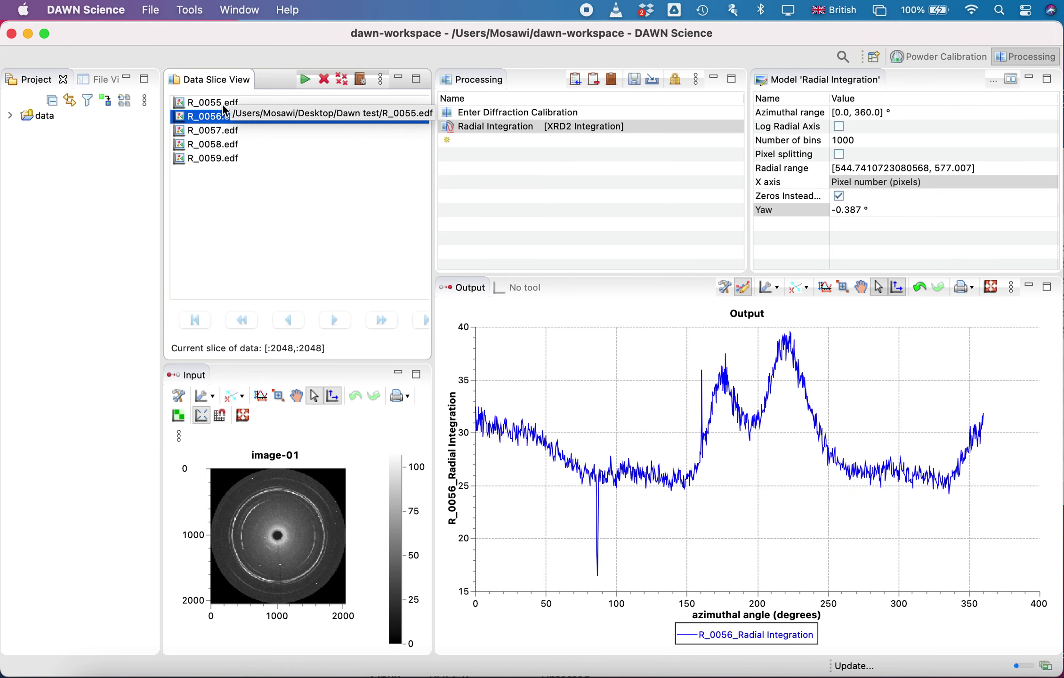
pyautogui.press('Down')
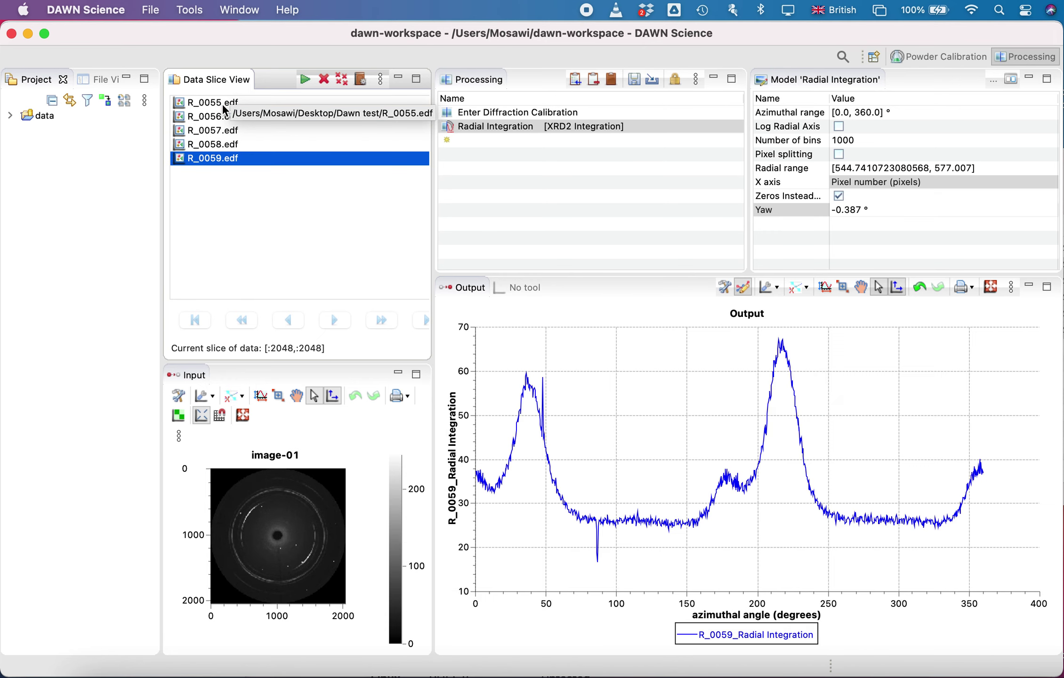
pyautogui.press('Up')
pyautogui.press('Down')
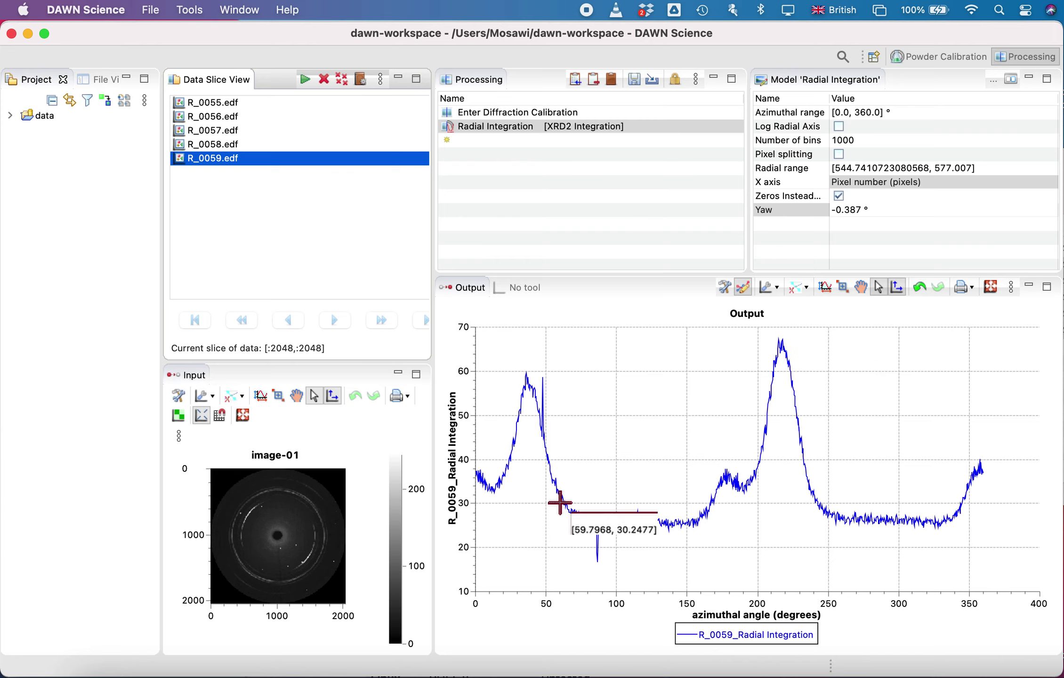
# Step: Set the Radial Integration number of bins to 100 and display the updated output
pyautogui.click(852, 140)
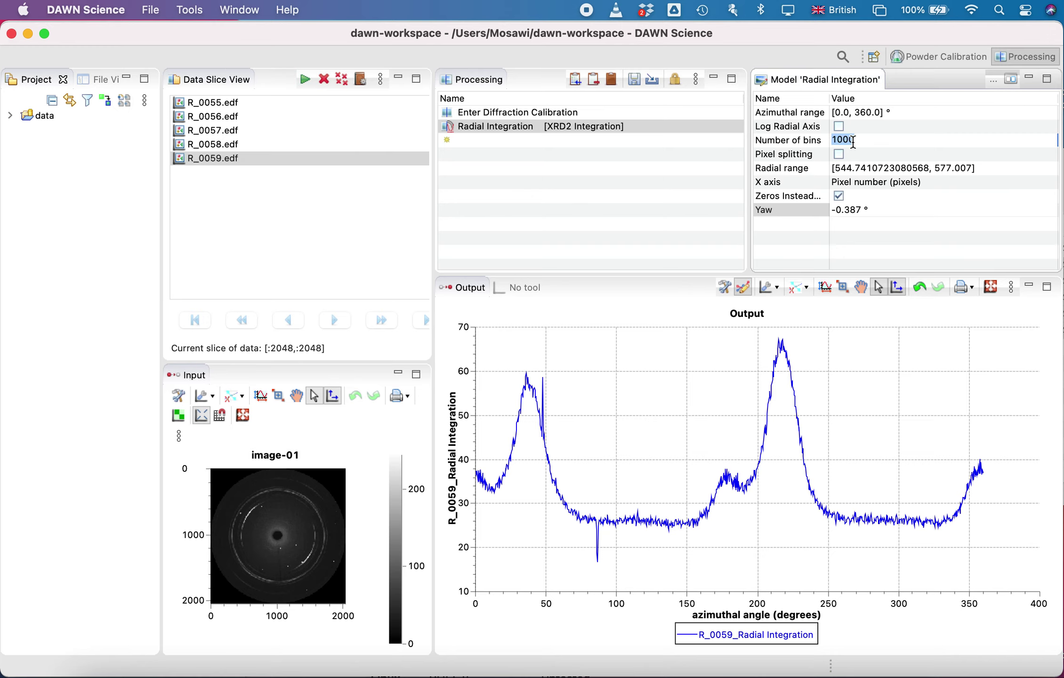
pyautogui.write('100')
pyautogui.press('Return')
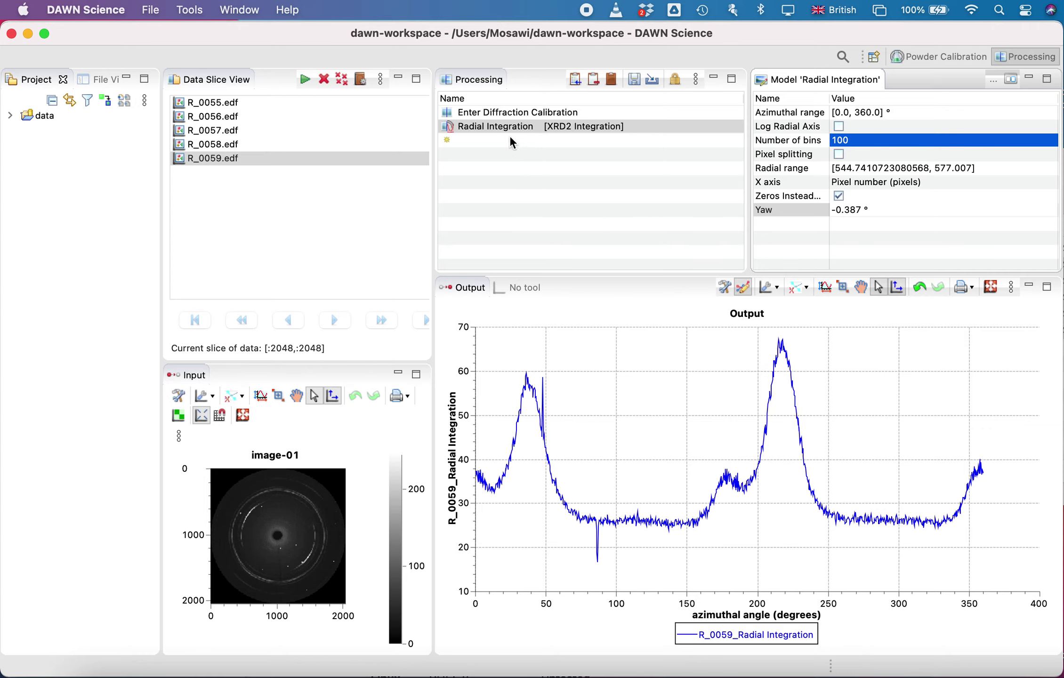
pyautogui.click(497, 125)
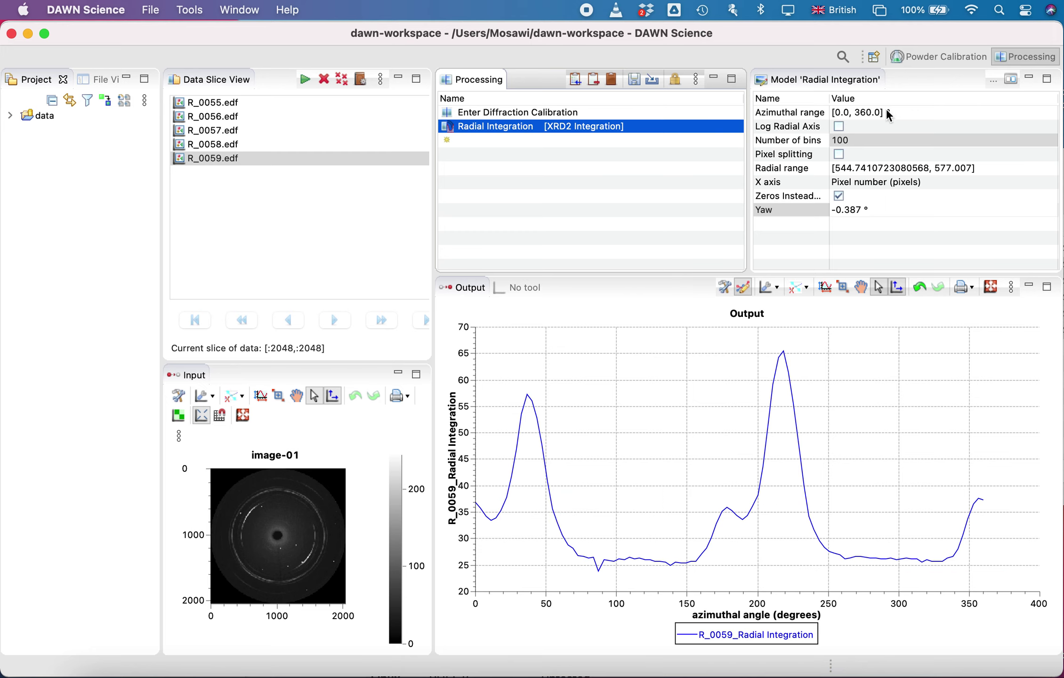
# Step: Restore the Radial Integration number of bins to 1000 and refresh the output profile
pyautogui.click(848, 139)
pyautogui.write('1000')
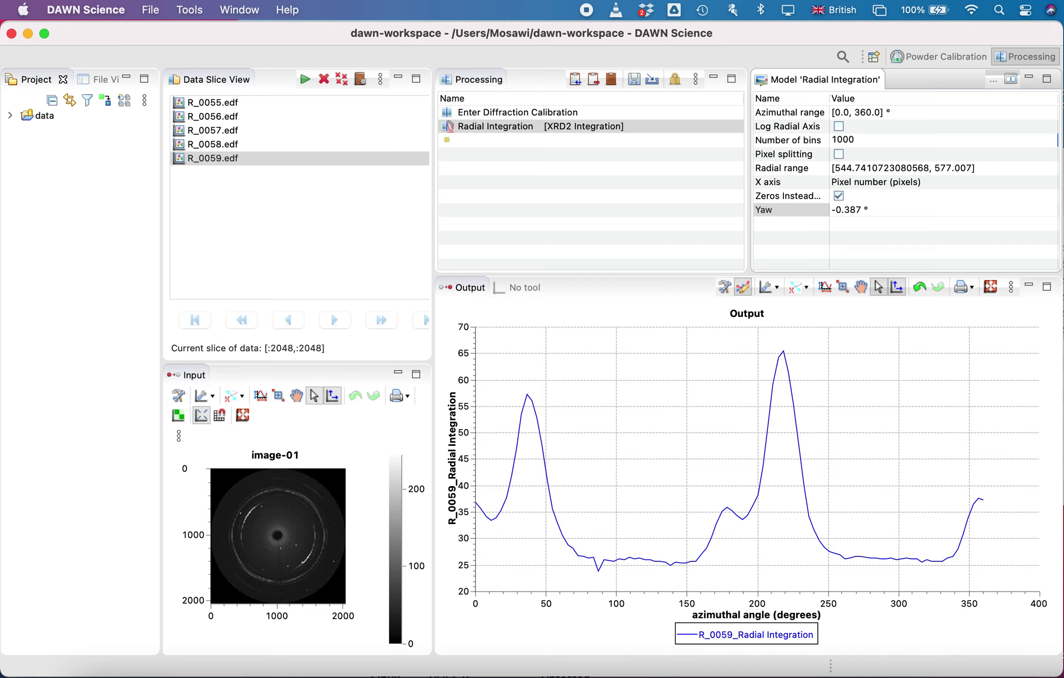
pyautogui.press('Return')
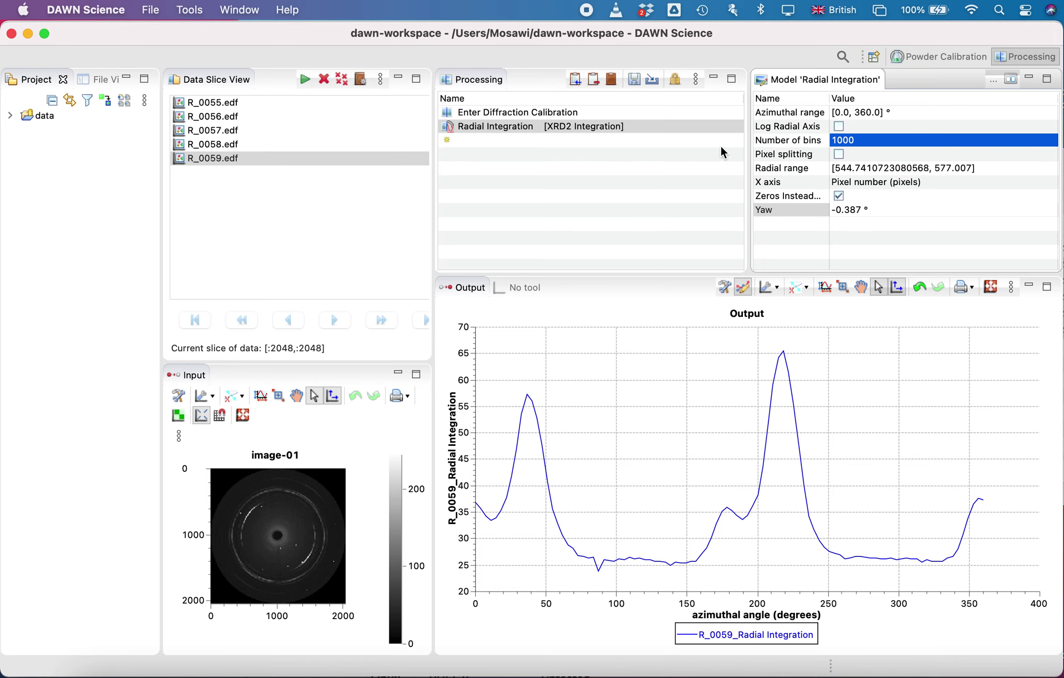
pyautogui.click(533, 126)
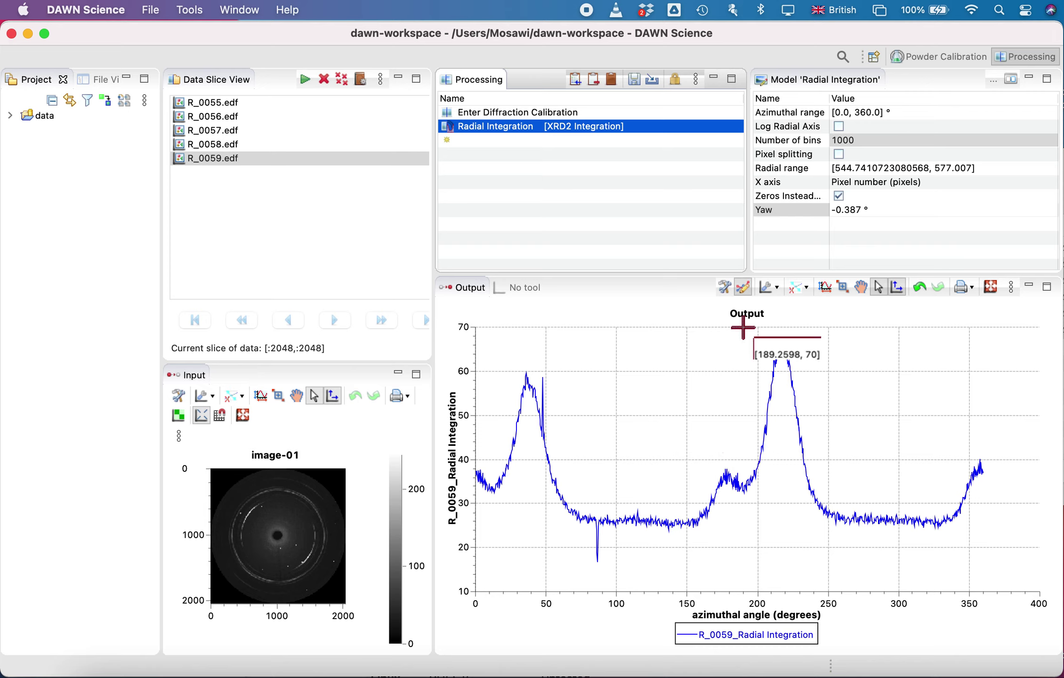
# Step: Export the R_0059 output plot data as a single dat file named Untitled.dat in the Test folder on the Desktop
pyautogui.click(971, 286)
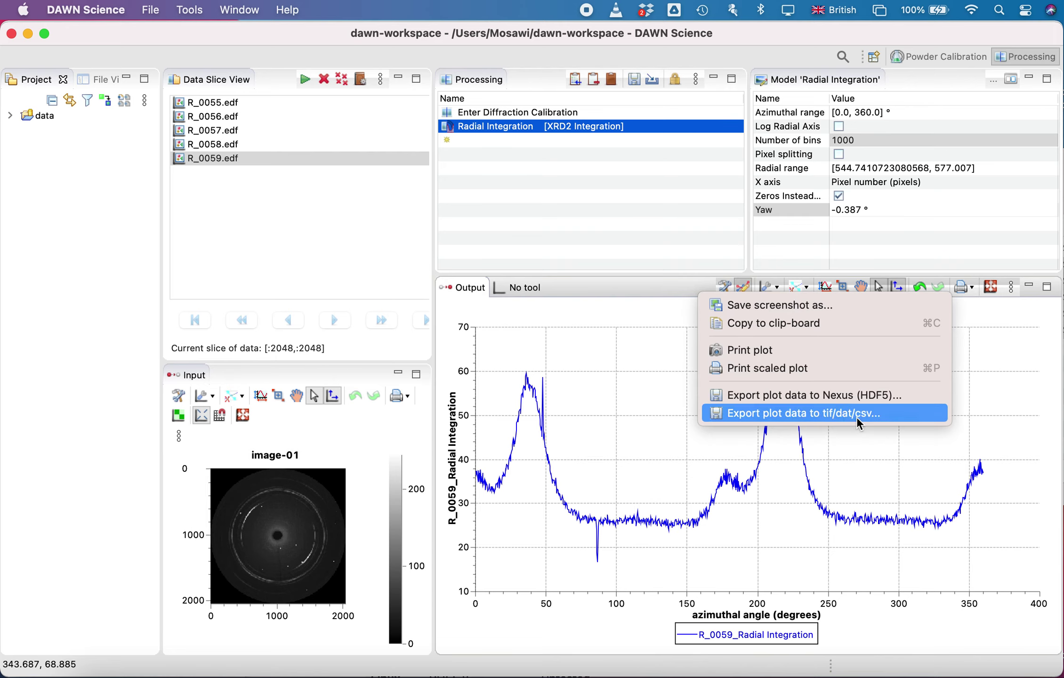
pyautogui.click(827, 417)
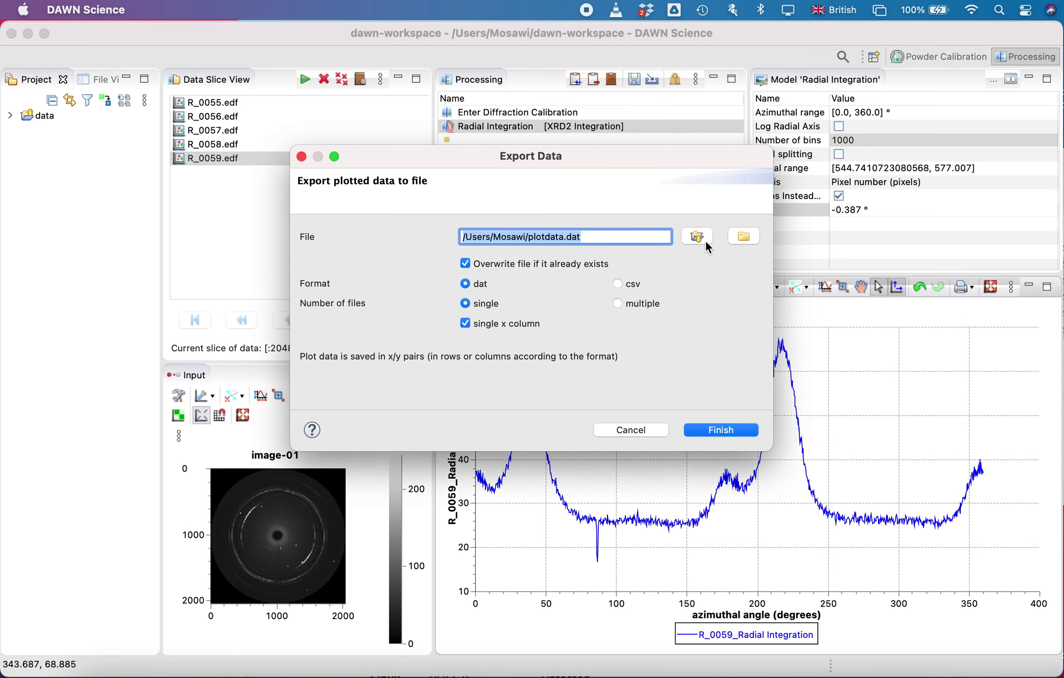
pyautogui.click(738, 235)
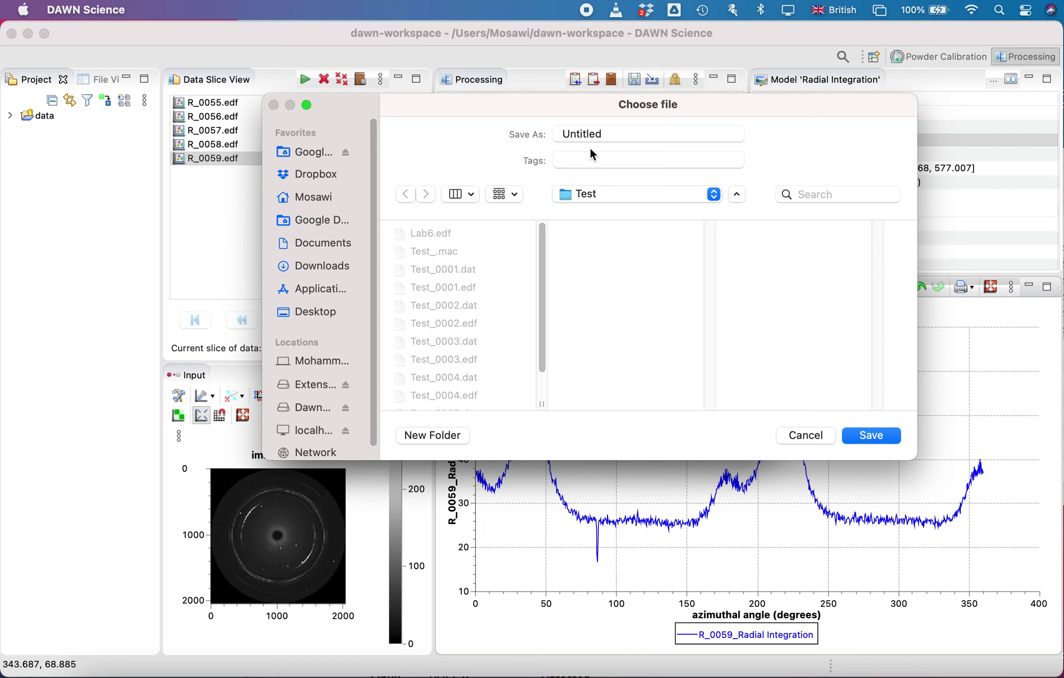
pyautogui.click(612, 136)
pyautogui.write('.dat')
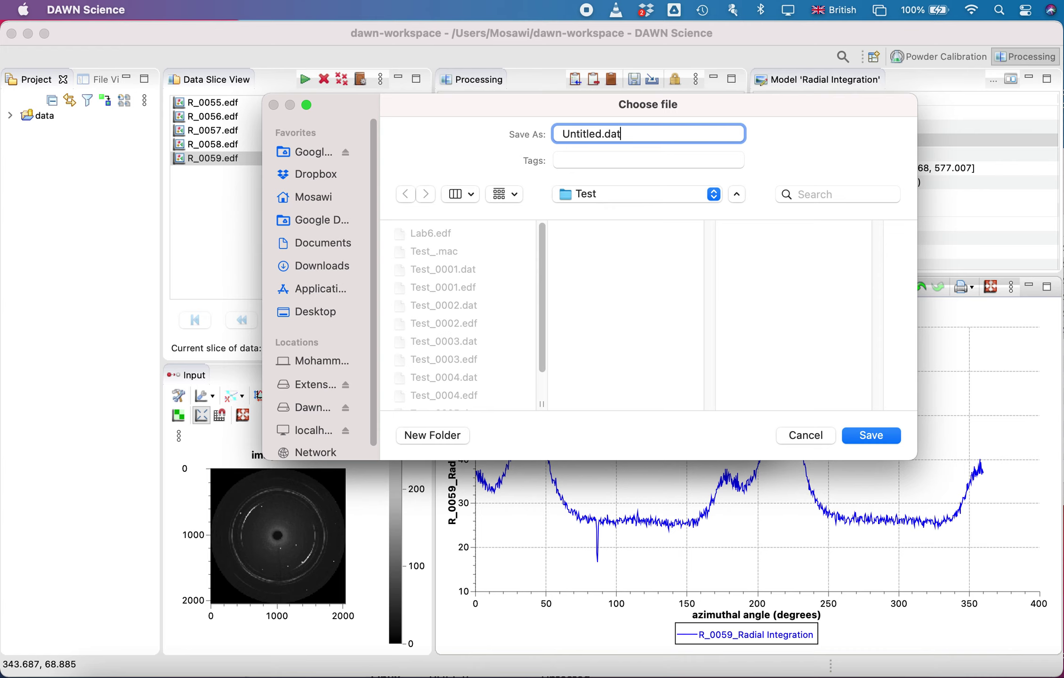
pyautogui.click(863, 439)
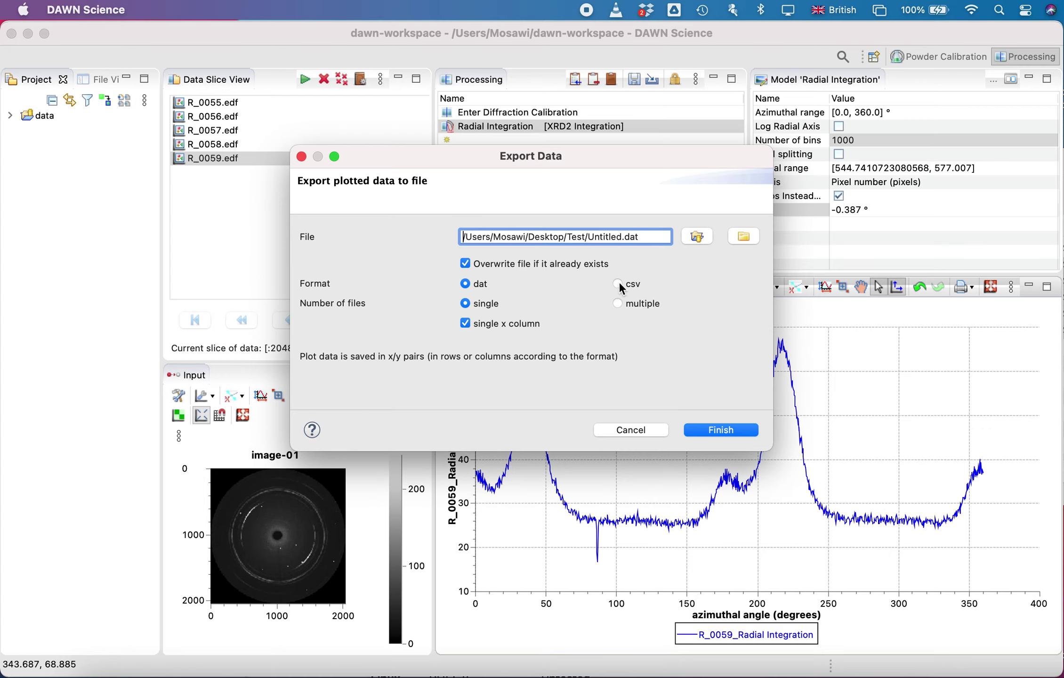
pyautogui.click(721, 430)
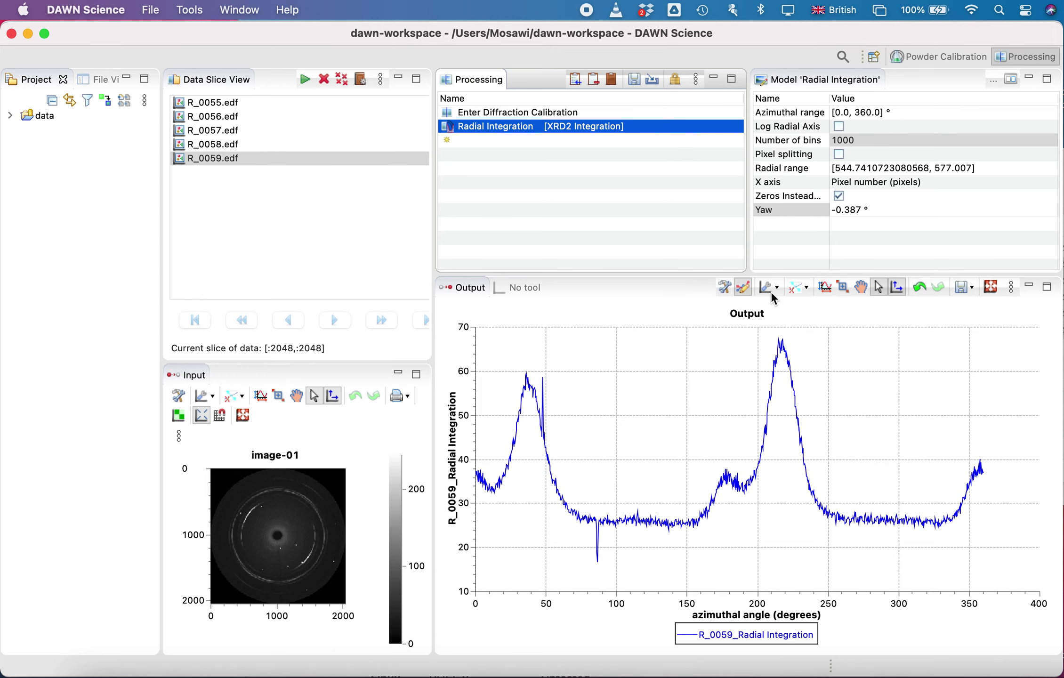
# Step: Switch to Finder, open Untitled.dat from the Test folder, examine its exported data columns, and put the windows away
pyautogui.press('super+Tab')
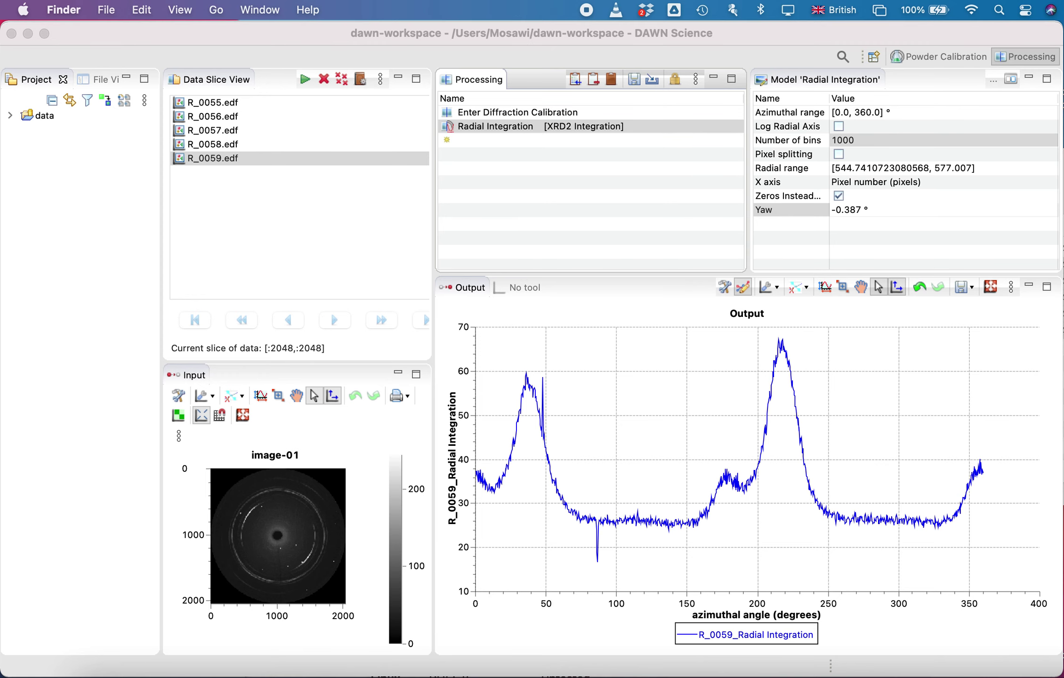
pyautogui.scroll(-2, 694, 407)
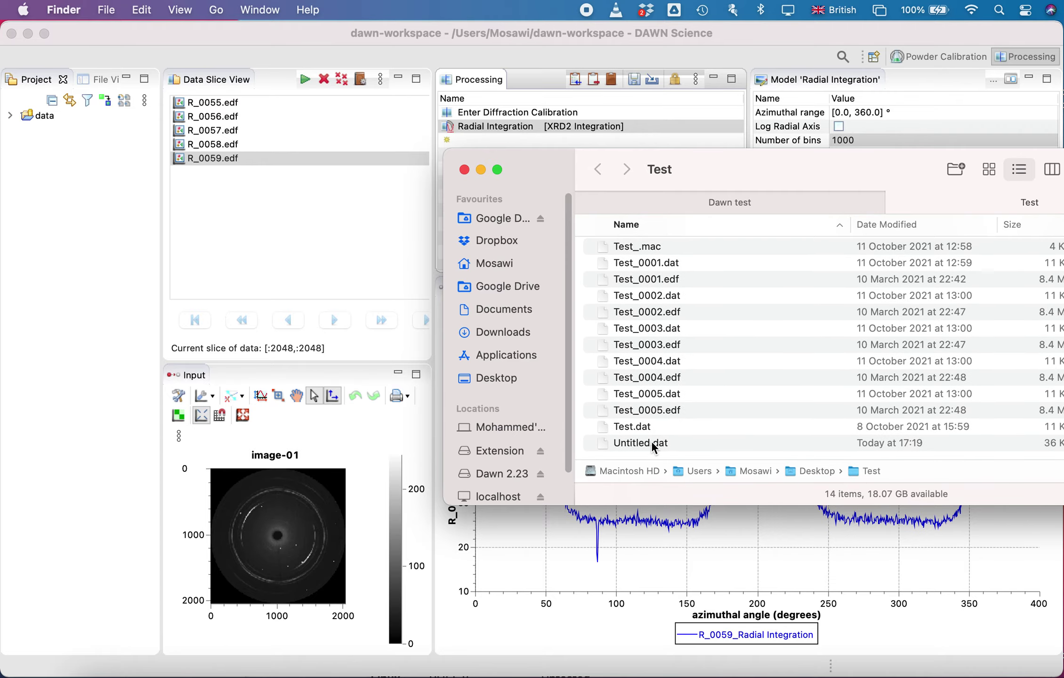
pyautogui.doubleClick(650, 440)
pyautogui.scroll(-10, 362, 218)
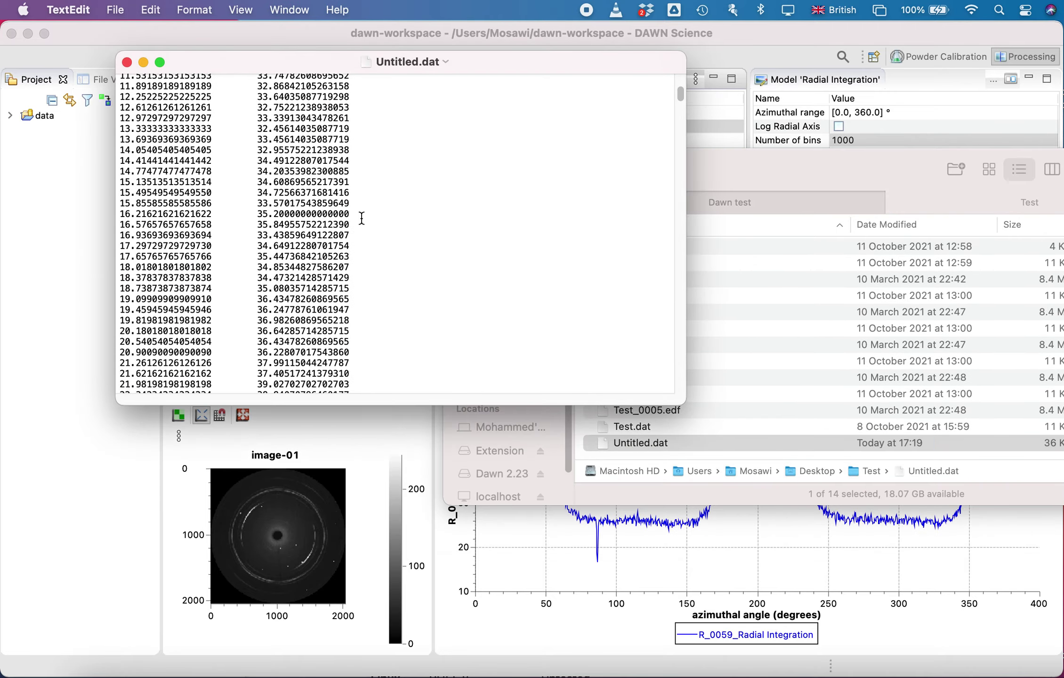
pyautogui.scroll(12, 361, 218)
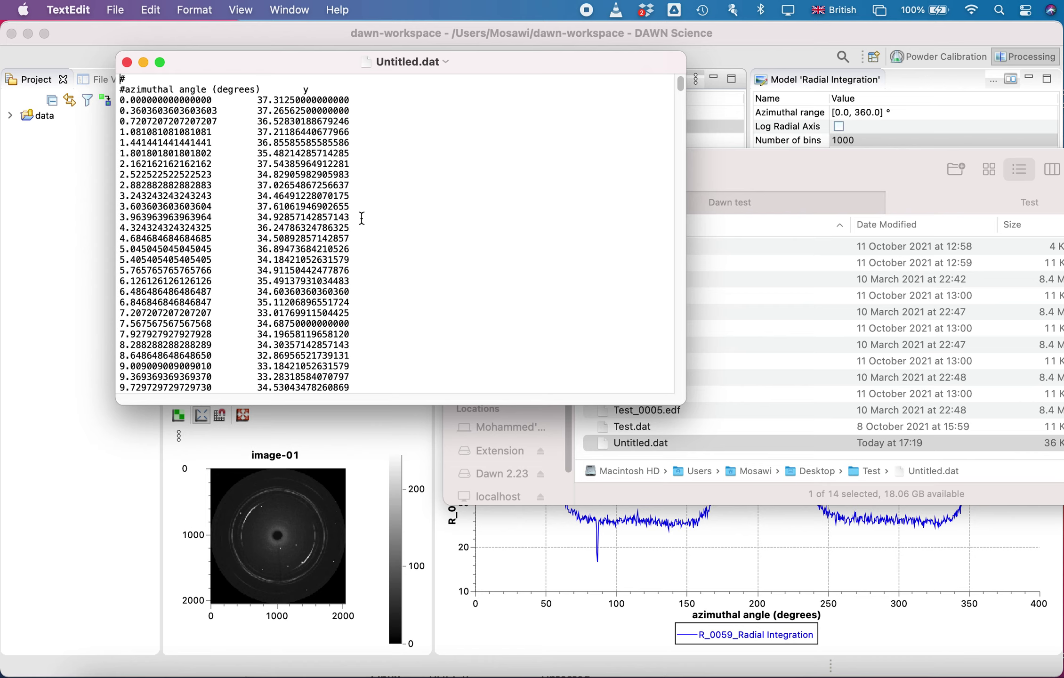
pyautogui.moveTo(212, 61); pyautogui.dragTo(282, 148)
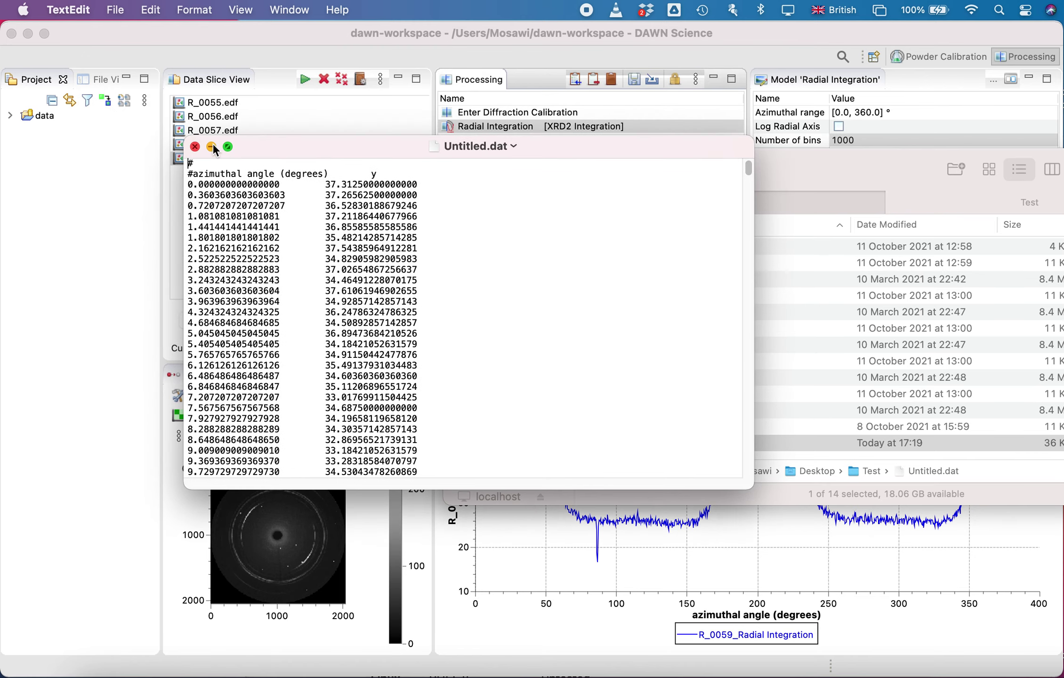
pyautogui.click(195, 146)
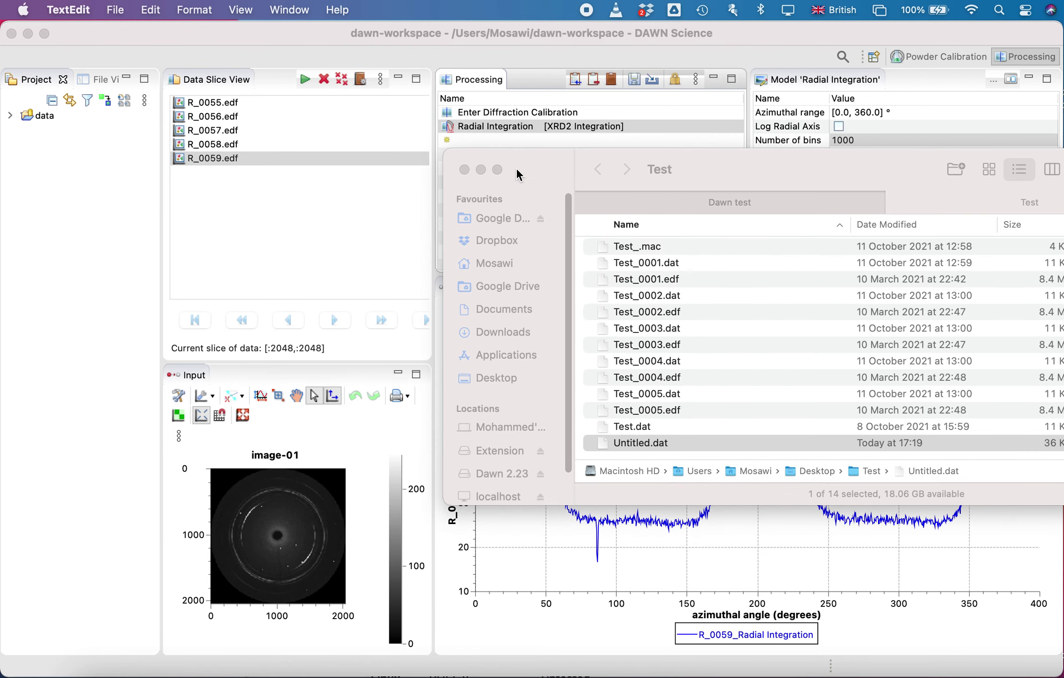
pyautogui.click(481, 170)
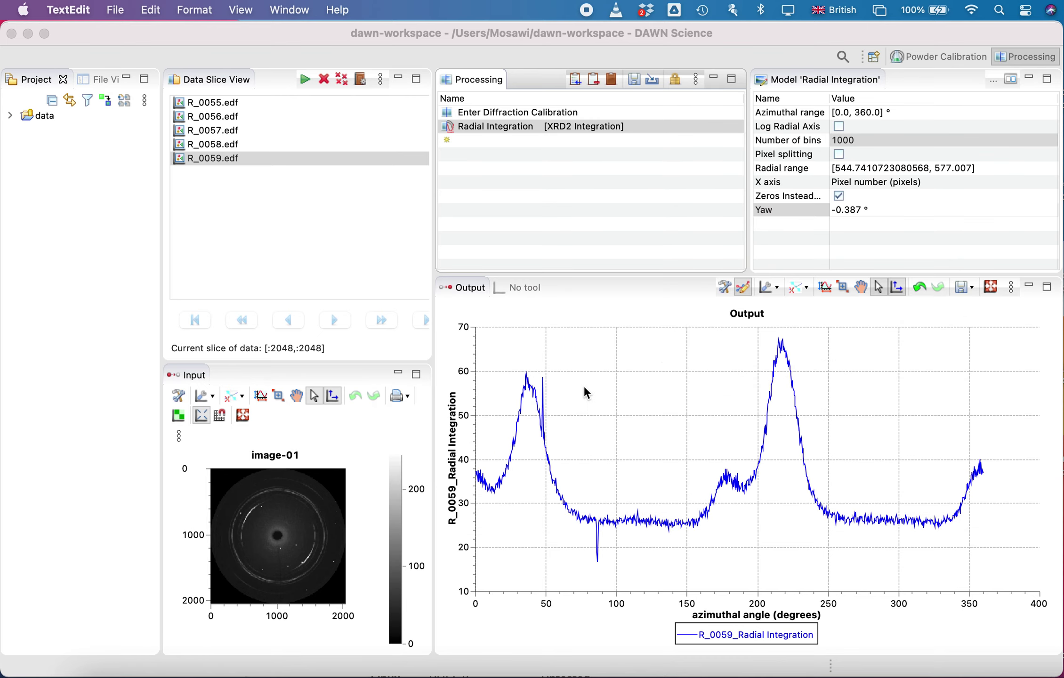
pyautogui.rightClick(489, 143)
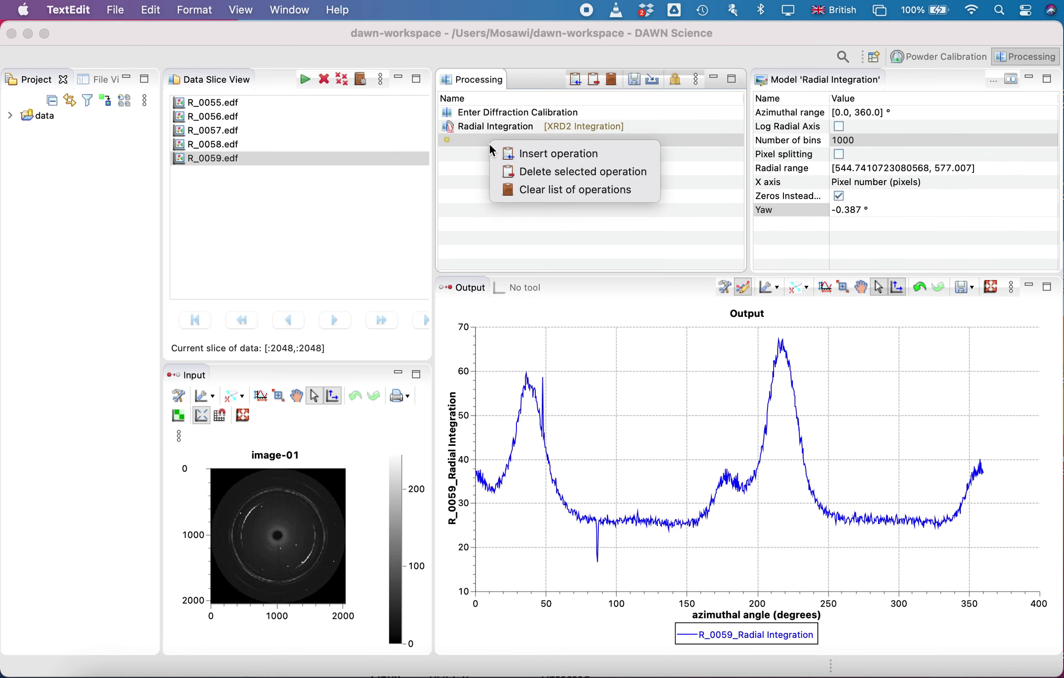
pyautogui.click(484, 148)
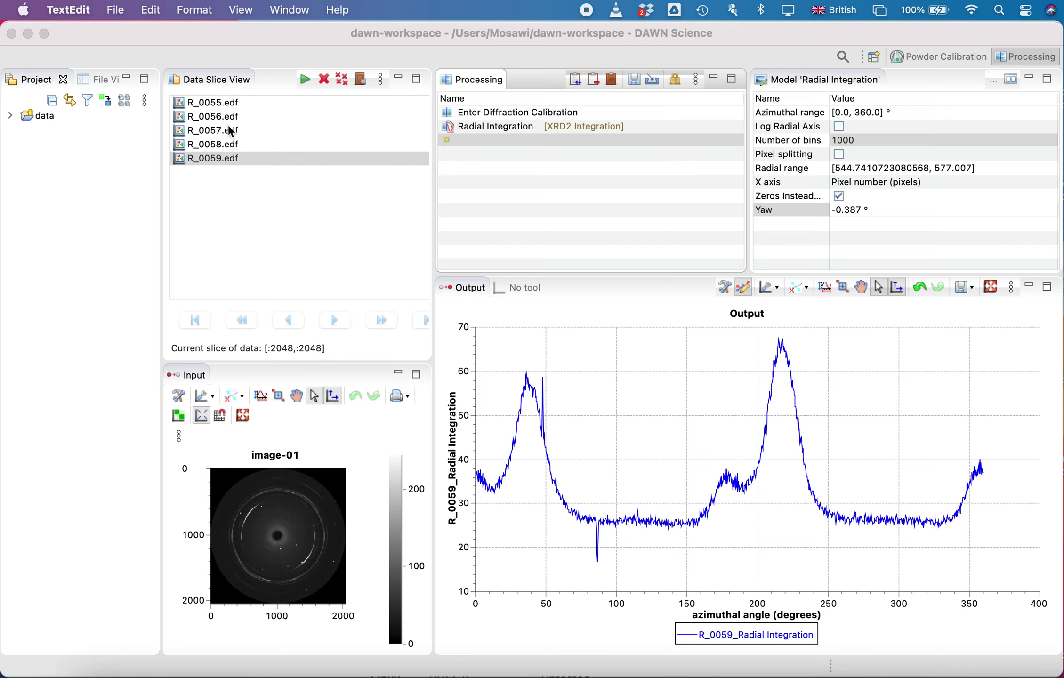
pyautogui.click(447, 140)
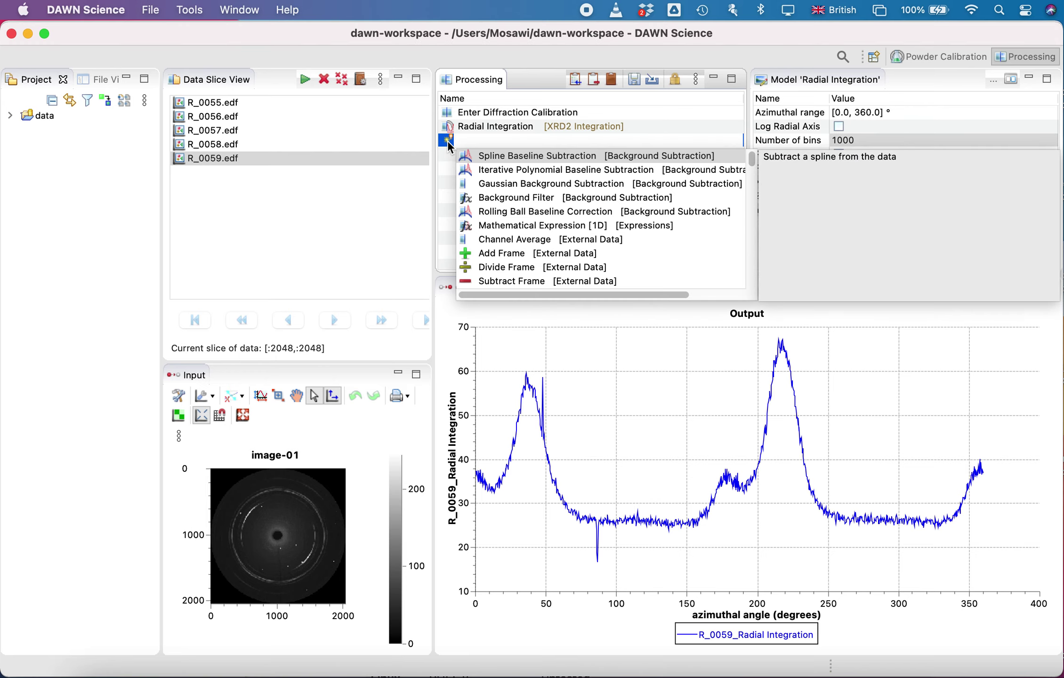
pyautogui.press('Escape')
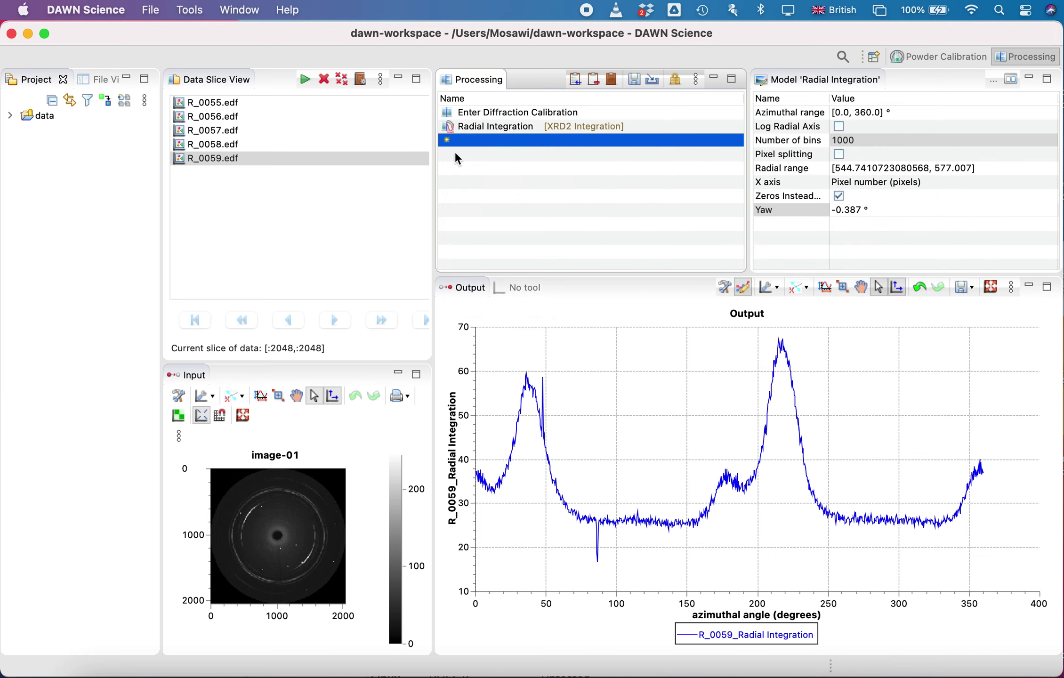
pyautogui.click(447, 141)
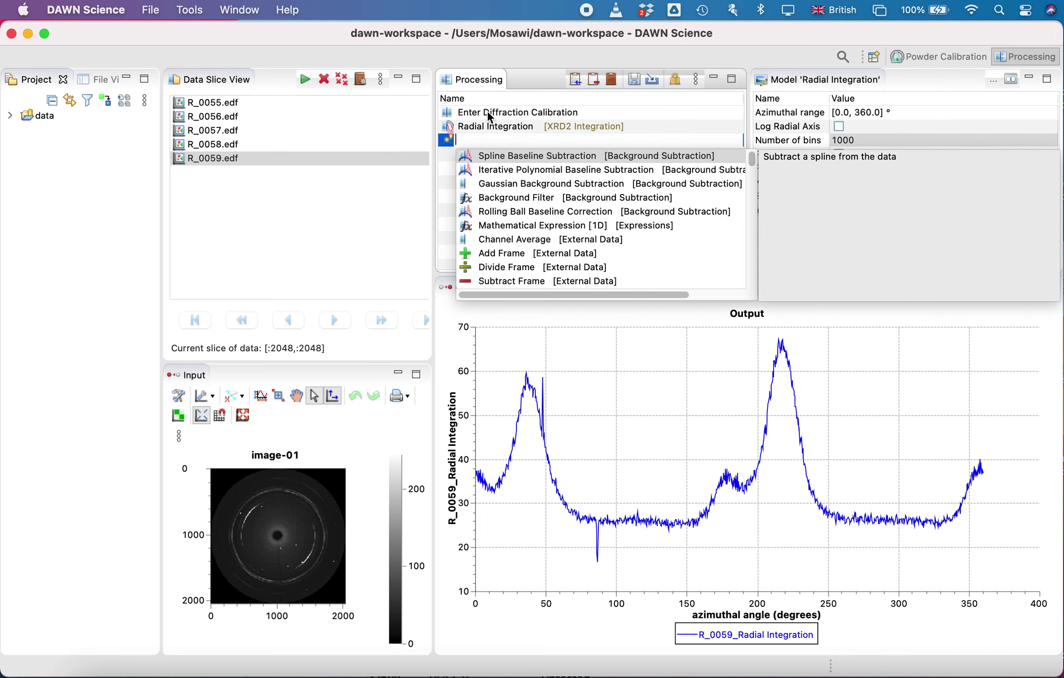
pyautogui.click(487, 113)
pyautogui.click(495, 128)
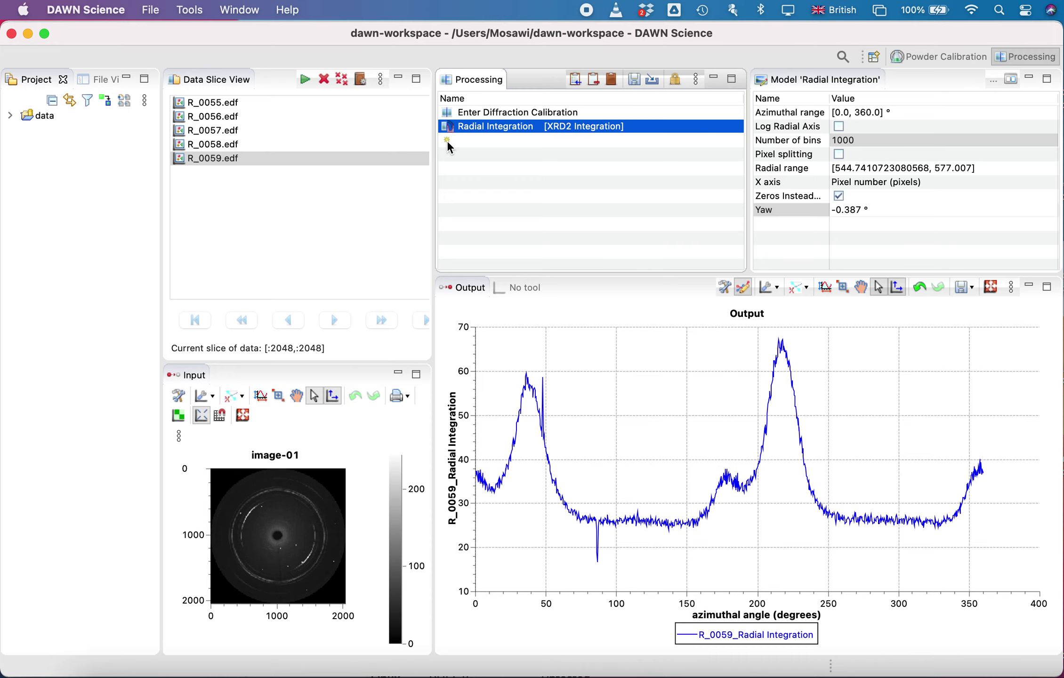
# Step: Find the Export to Text File operation by searching for "text" and add it after Radial Integration in the processing chain
pyautogui.click(448, 142)
pyautogui.click(492, 140)
pyautogui.write('test')
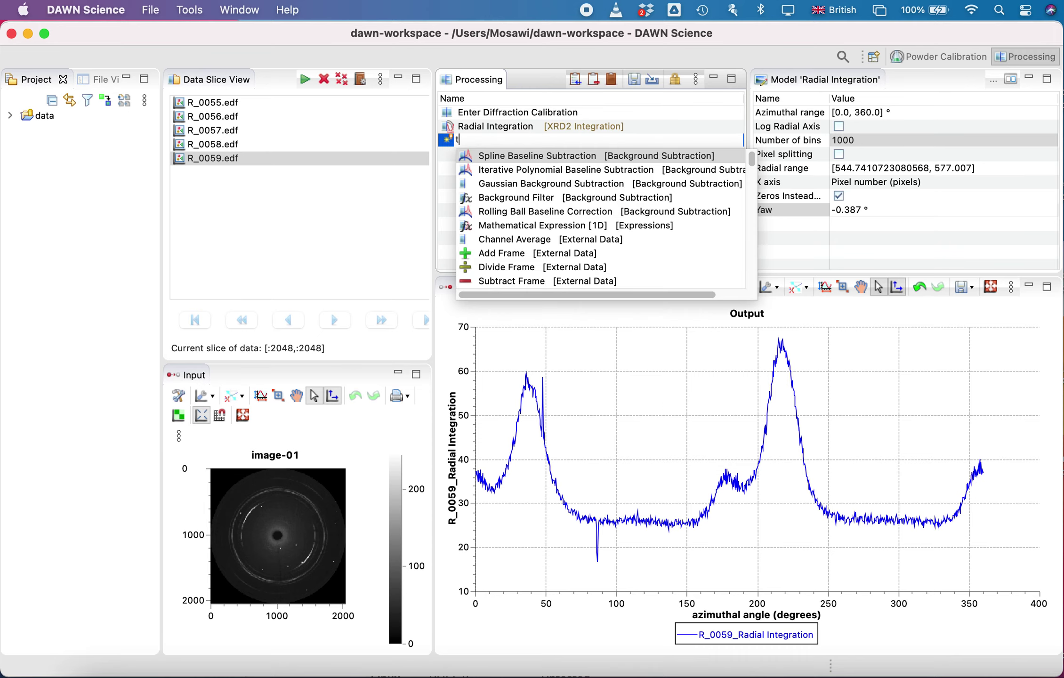
pyautogui.press('BackSpace')
pyautogui.press('BackSpace')
pyautogui.write('xt')
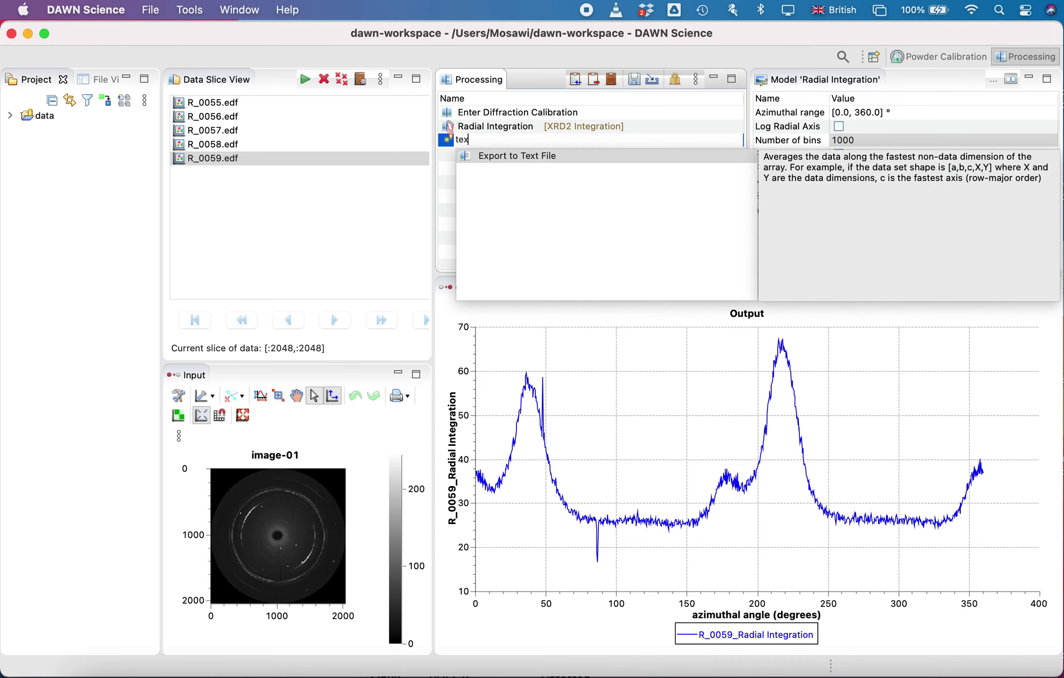
pyautogui.click(479, 141)
pyautogui.click(480, 145)
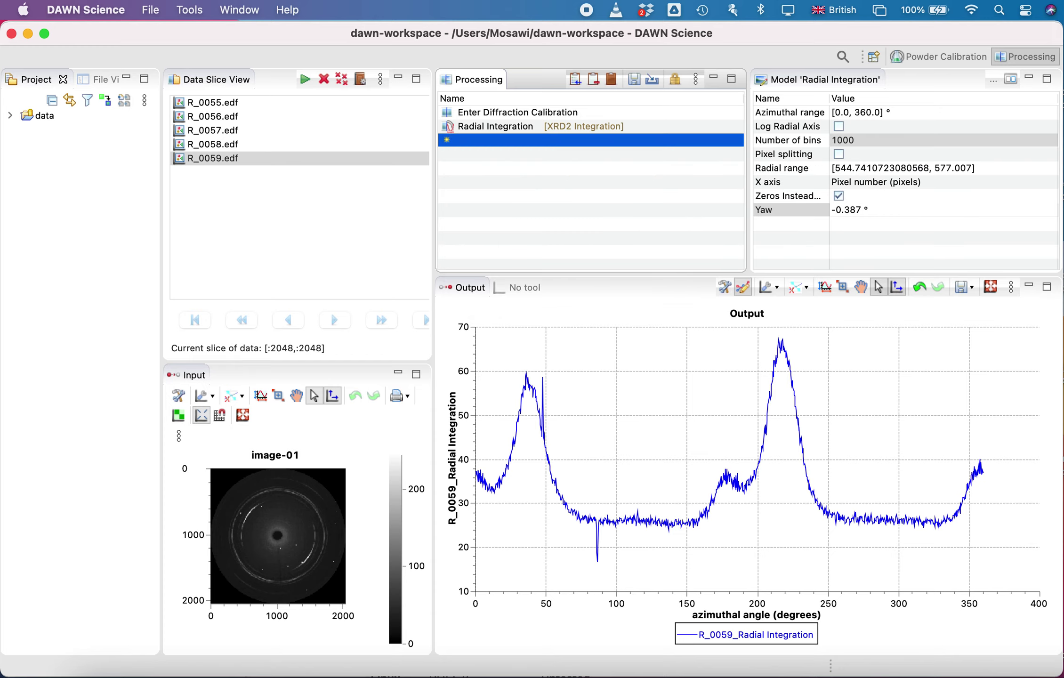
pyautogui.write('text')
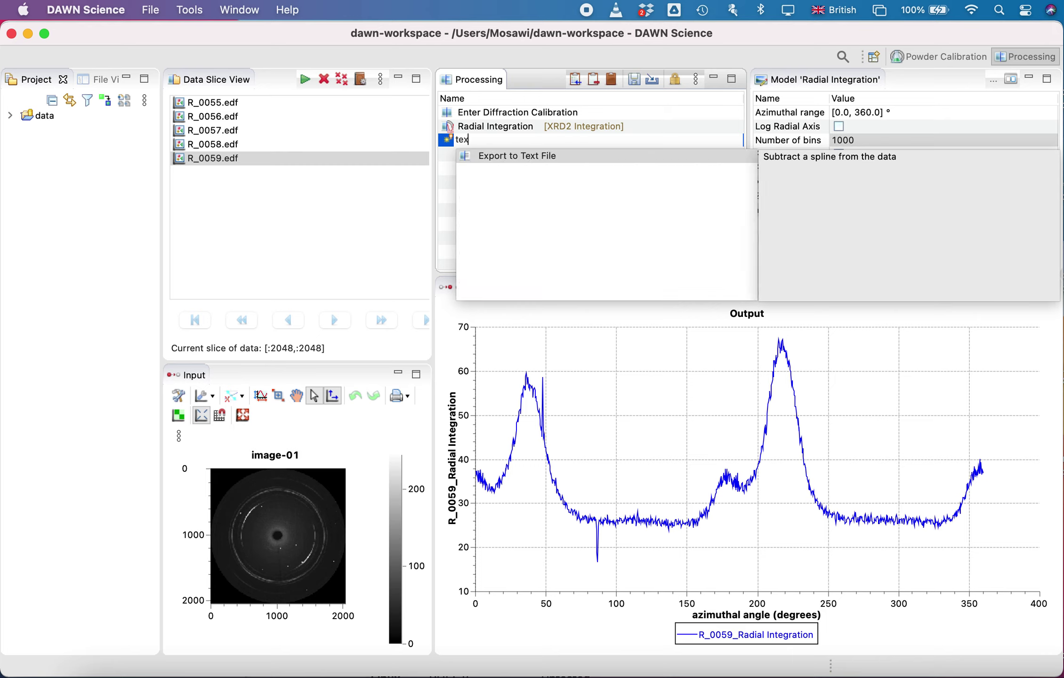
pyautogui.click(507, 157)
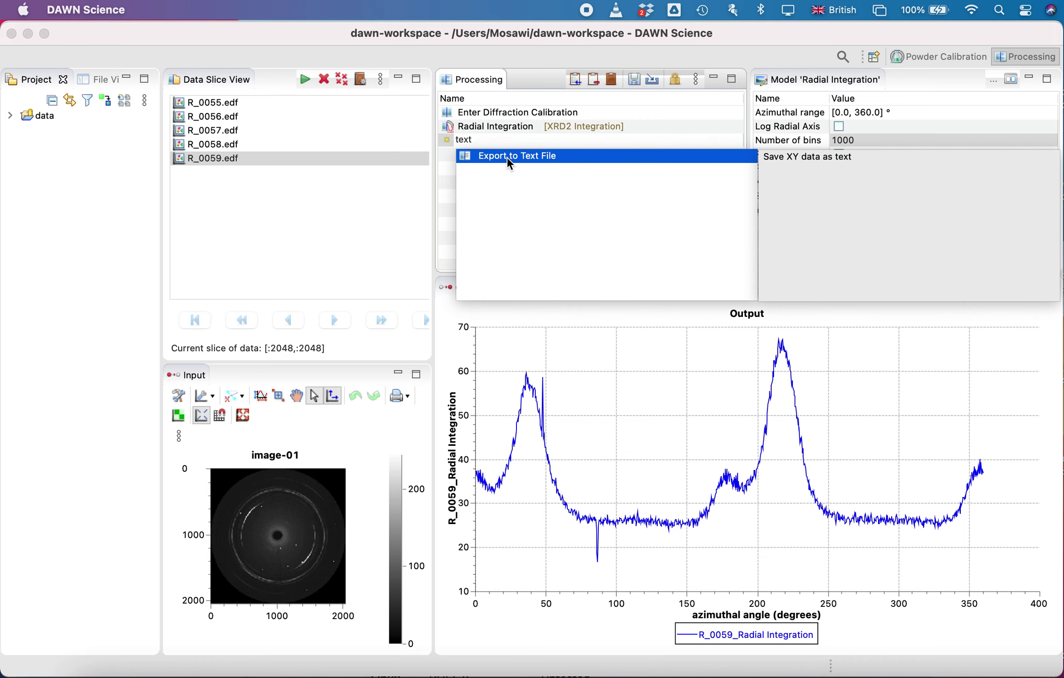
pyautogui.doubleClick(507, 158)
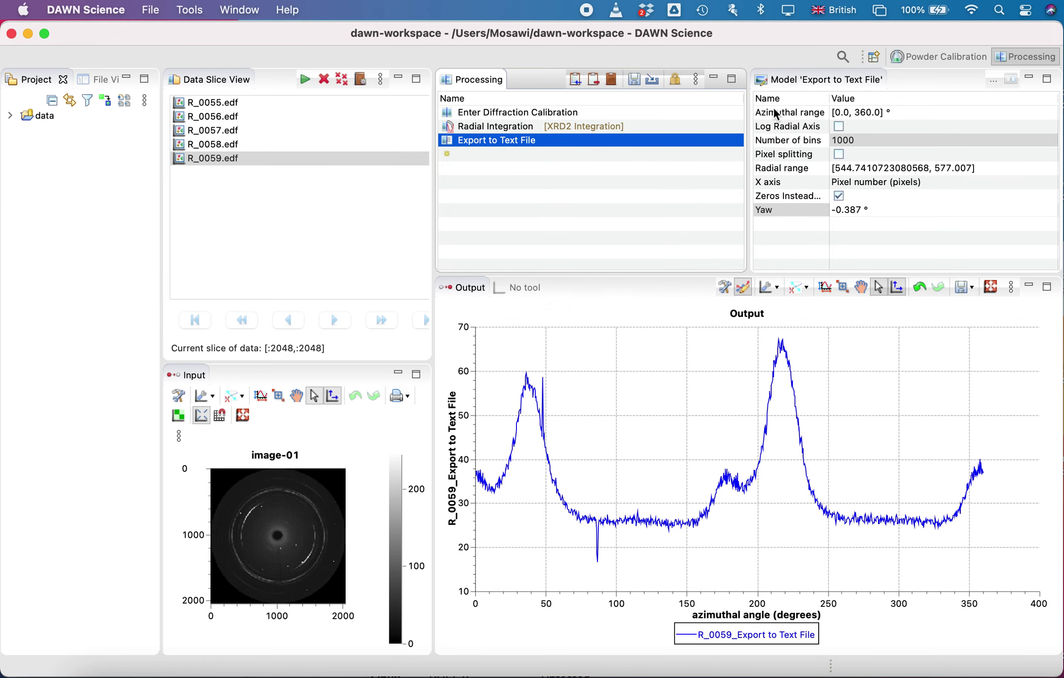
# Step: Set the output directory of Export to Text File to the Dawn test folder on the Desktop
pyautogui.click(779, 182)
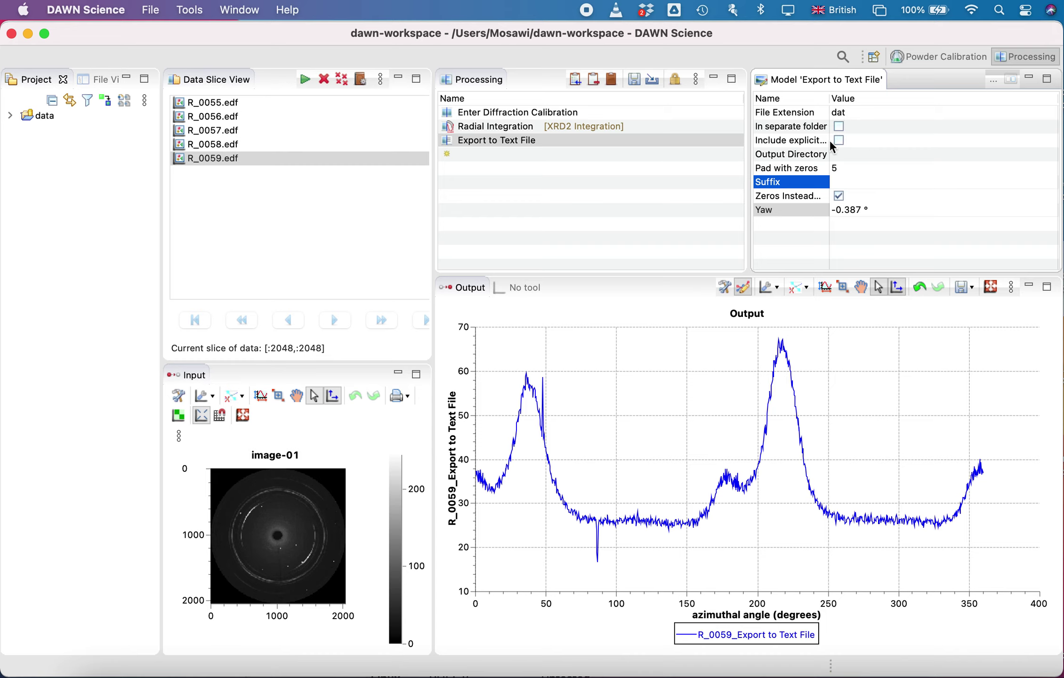
pyautogui.moveTo(830, 98); pyautogui.dragTo(872, 99)
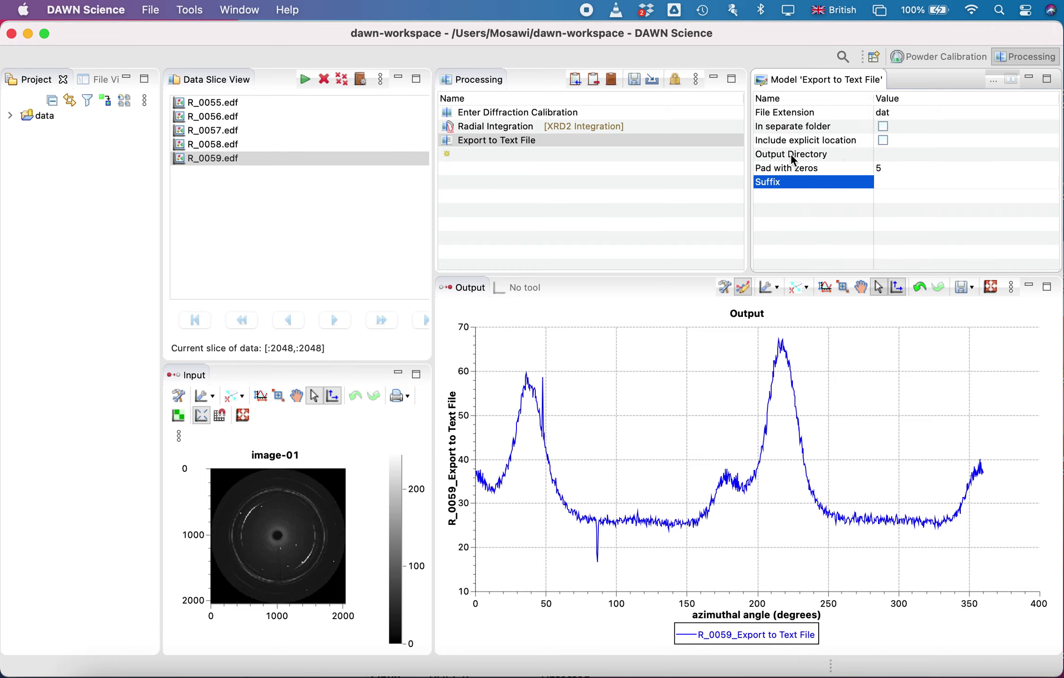
pyautogui.click(887, 155)
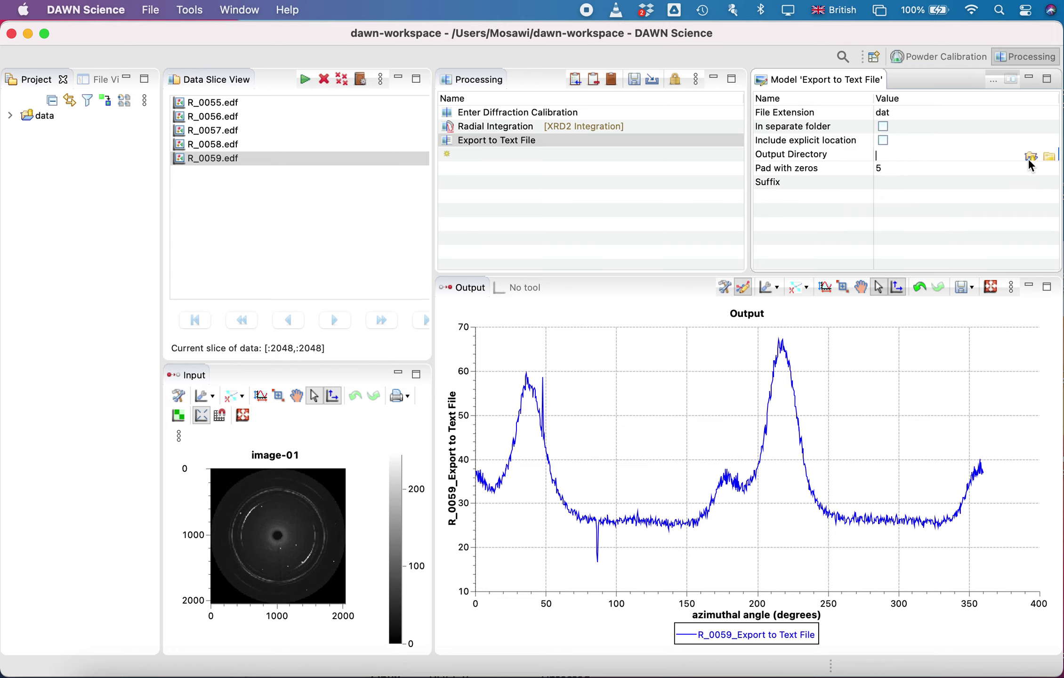
pyautogui.click(1049, 157)
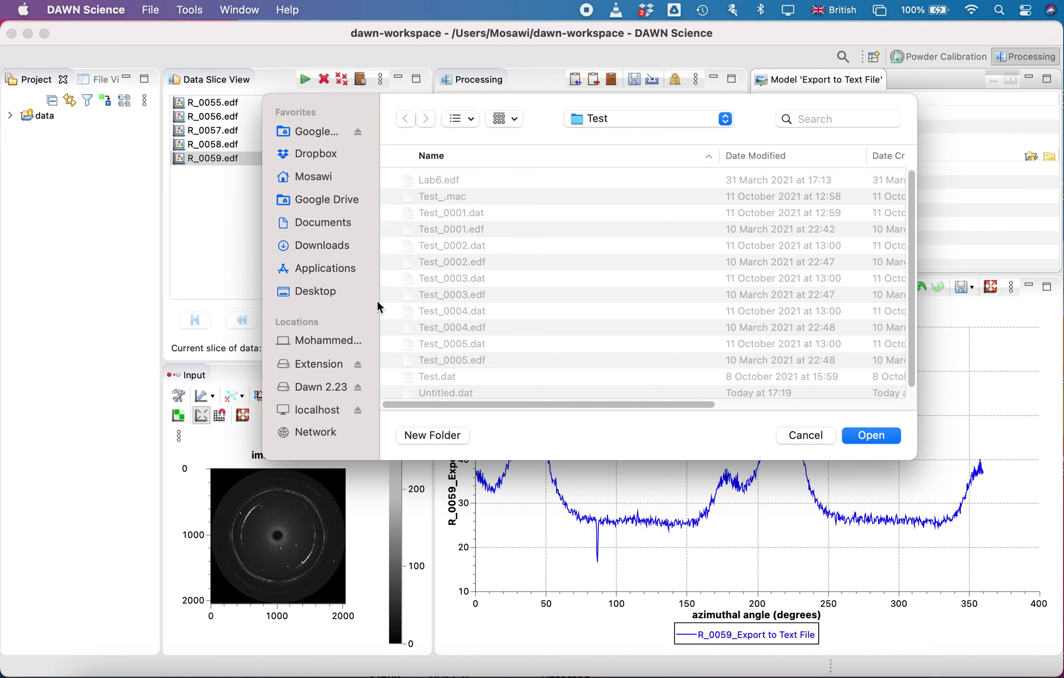
pyautogui.click(460, 120)
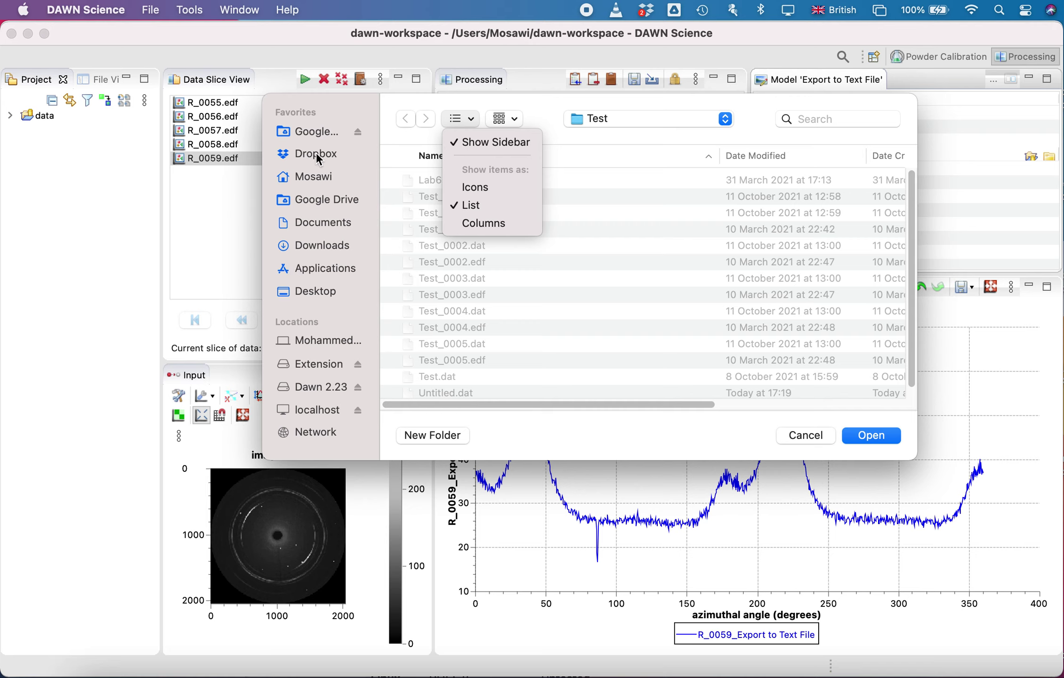
pyautogui.click(321, 292)
pyautogui.click(321, 292)
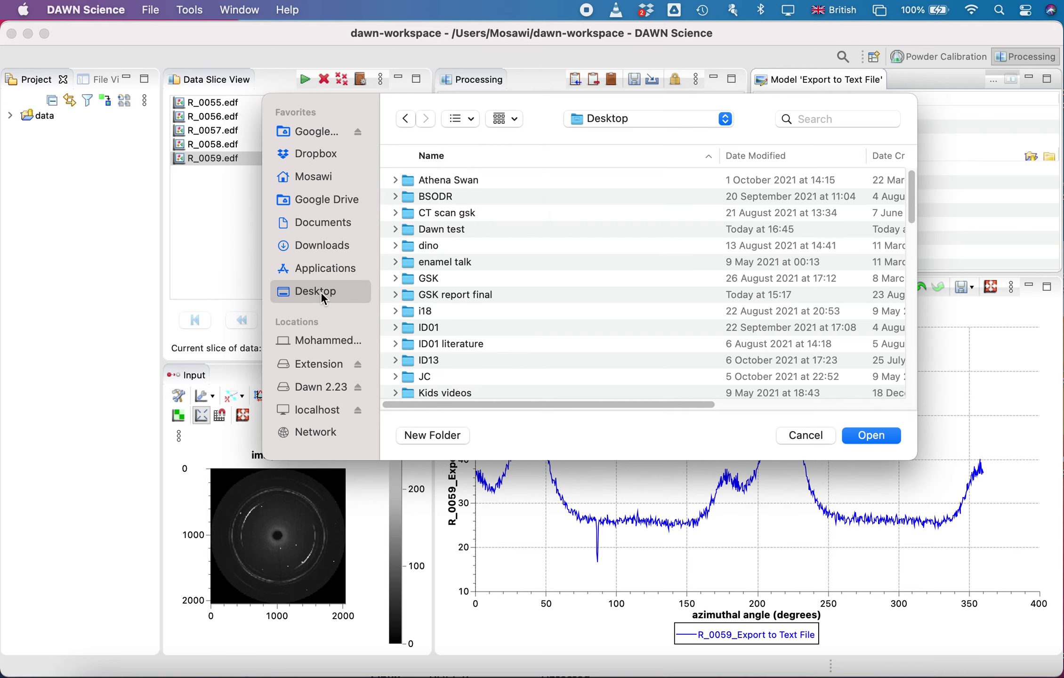
pyautogui.scroll(-5, 451, 376)
pyautogui.scroll(-5, 451, 376)
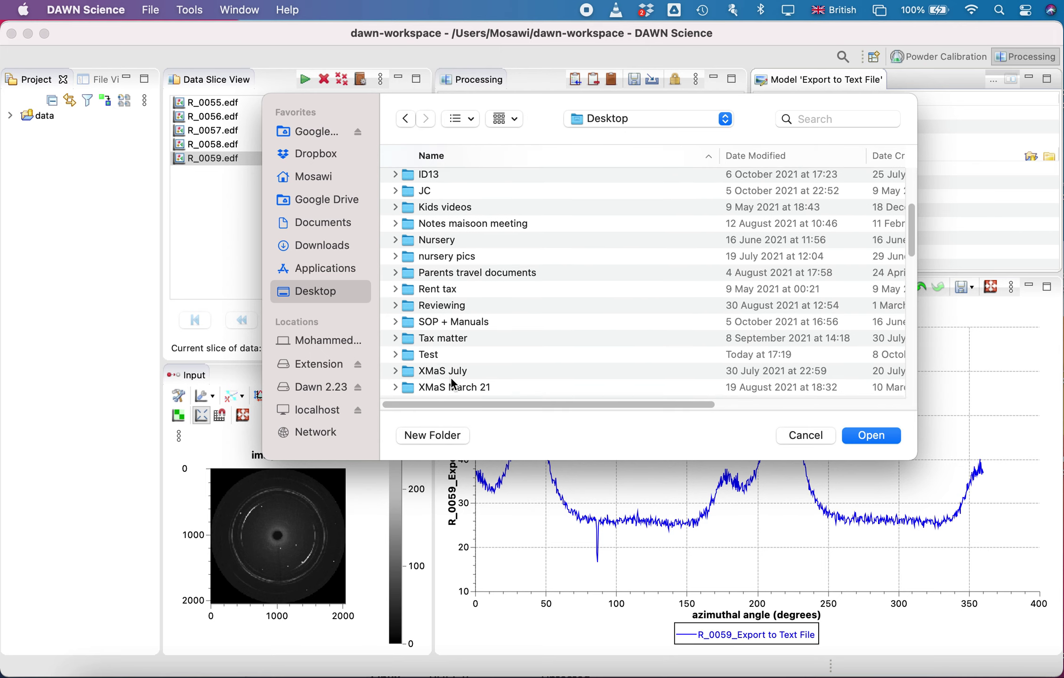
pyautogui.scroll(10, 455, 323)
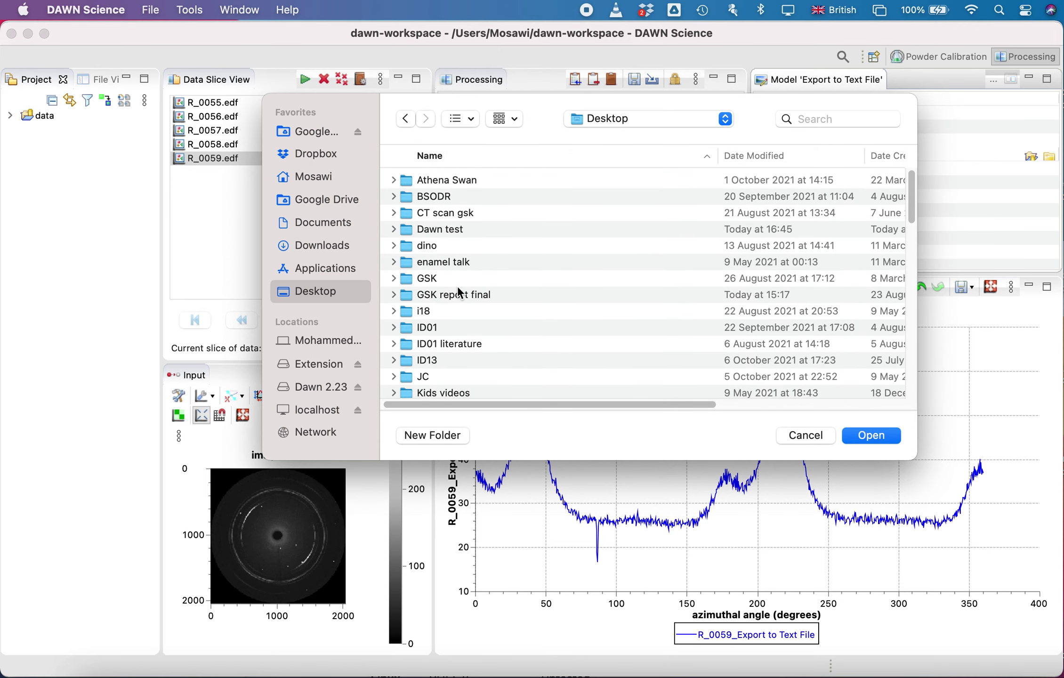
pyautogui.doubleClick(420, 229)
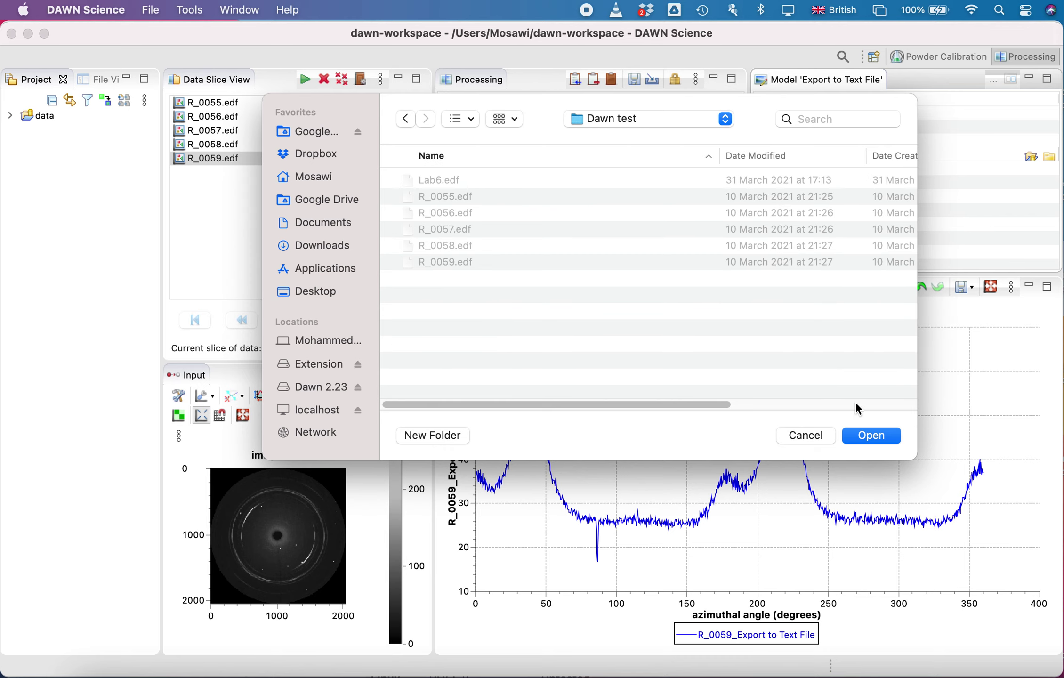
pyautogui.click(868, 433)
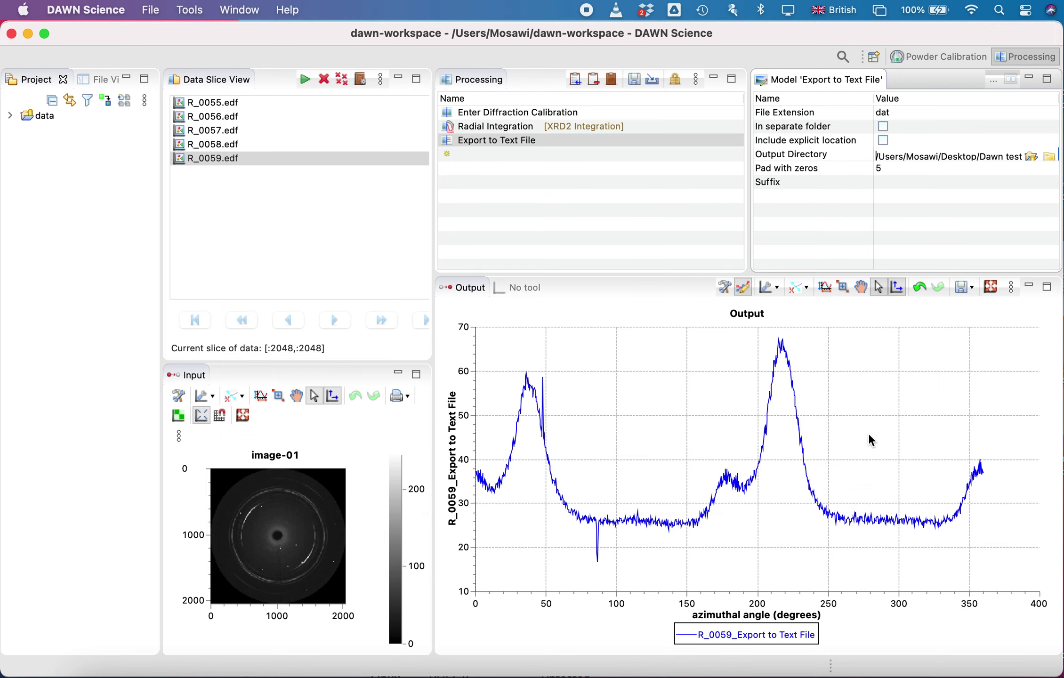
# Step: Clear the Pad with zeros value of Export to Text File and leave its suffix blank
pyautogui.click(885, 168)
pyautogui.click(885, 168)
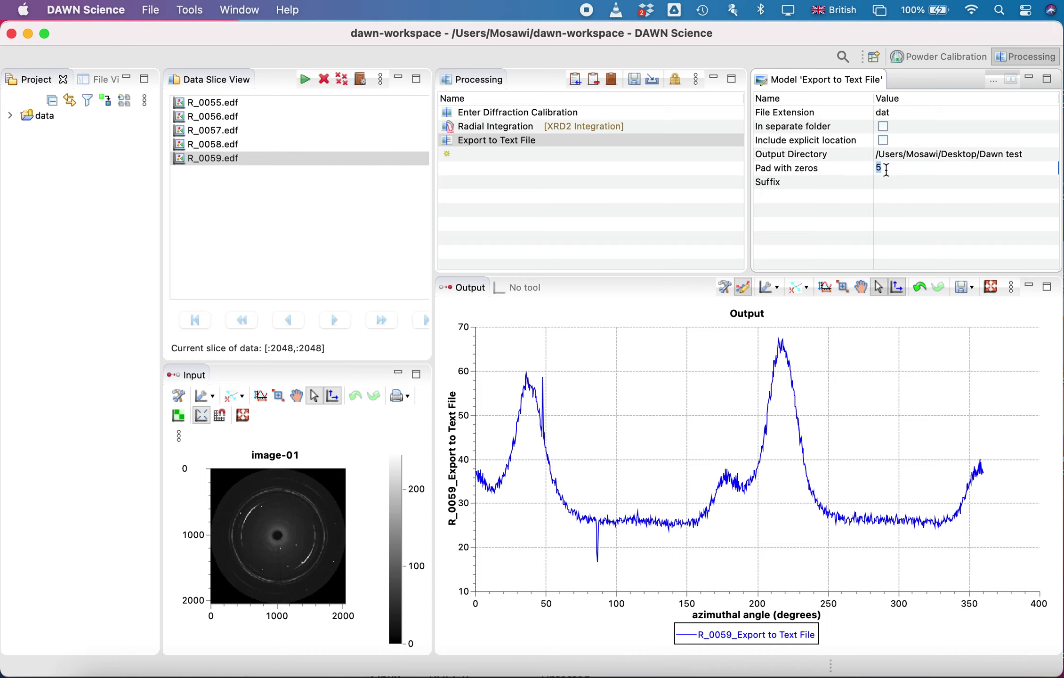
pyautogui.press('BackSpace')
pyautogui.press('Return')
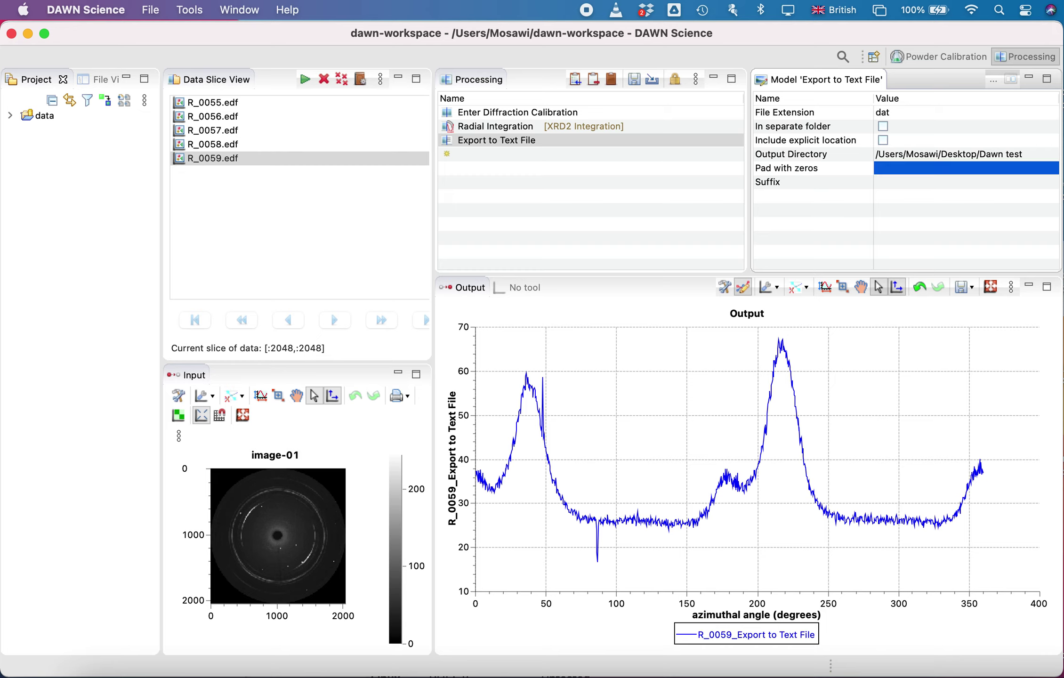
pyautogui.click(897, 187)
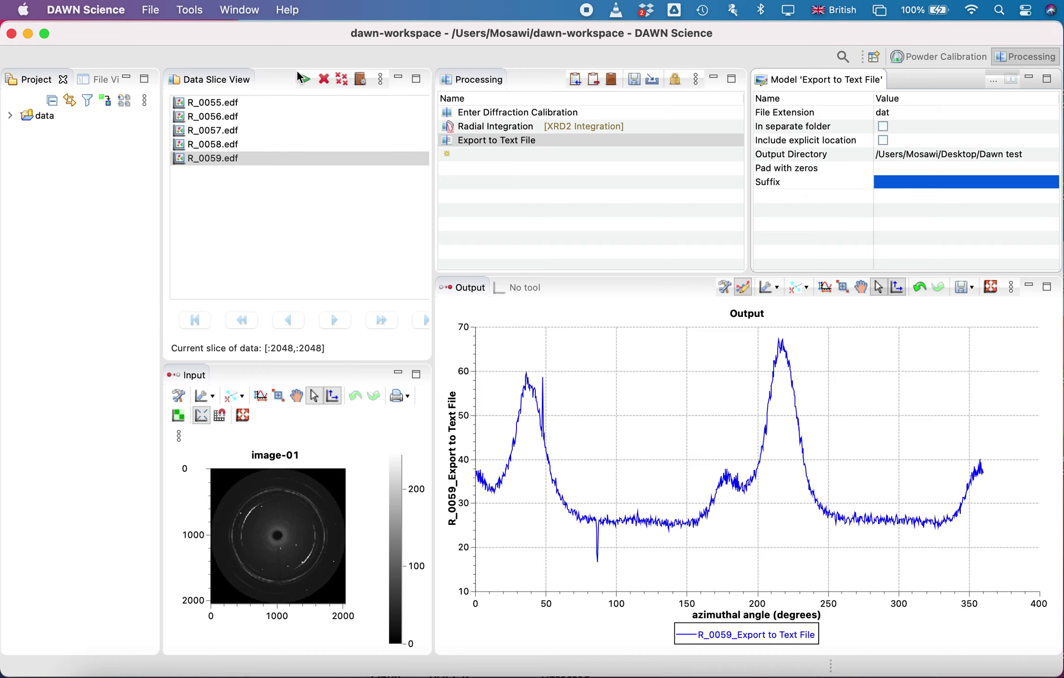
# Step: Select R_0055.edf and run the processing chain on all listed files, with the Dawn test folder as the output directory
pyautogui.click(290, 103)
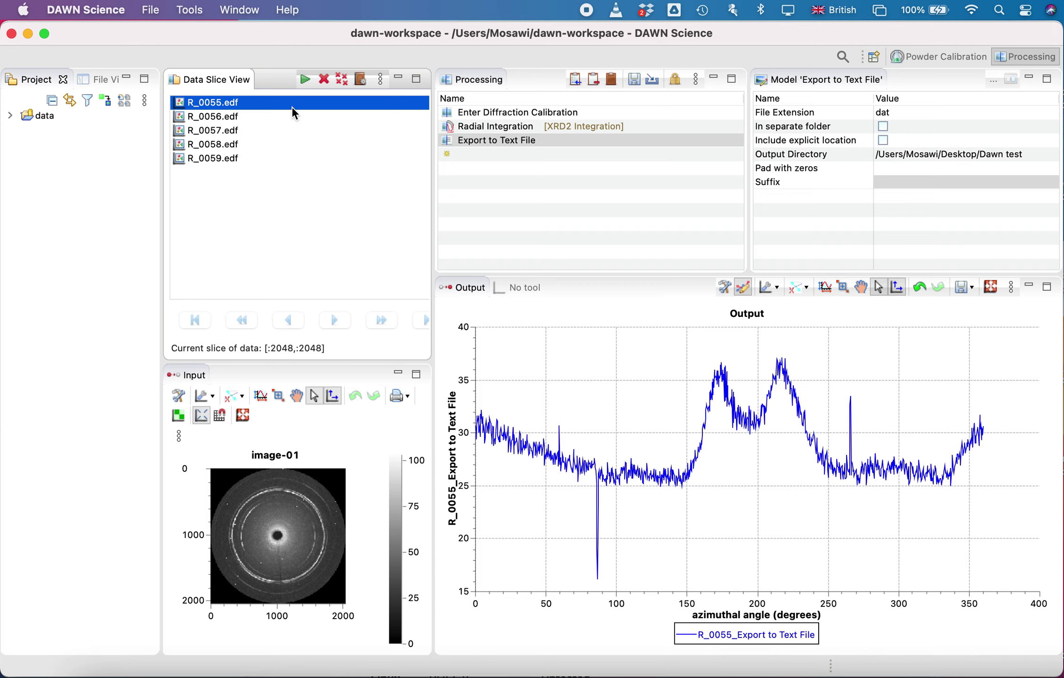
pyautogui.click(305, 79)
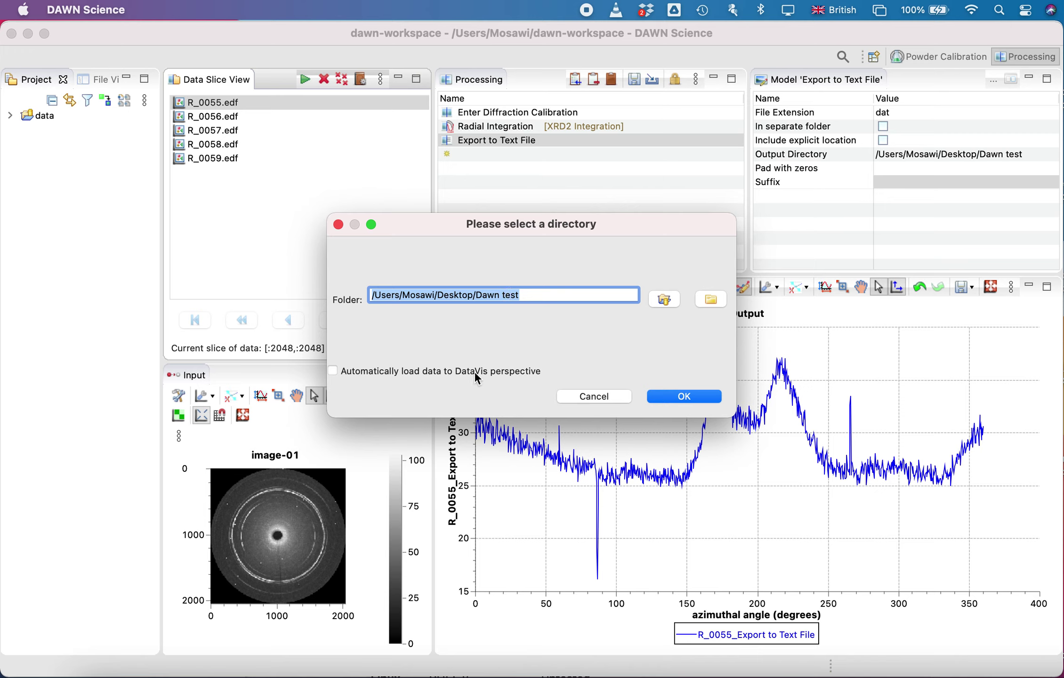
pyautogui.click(682, 396)
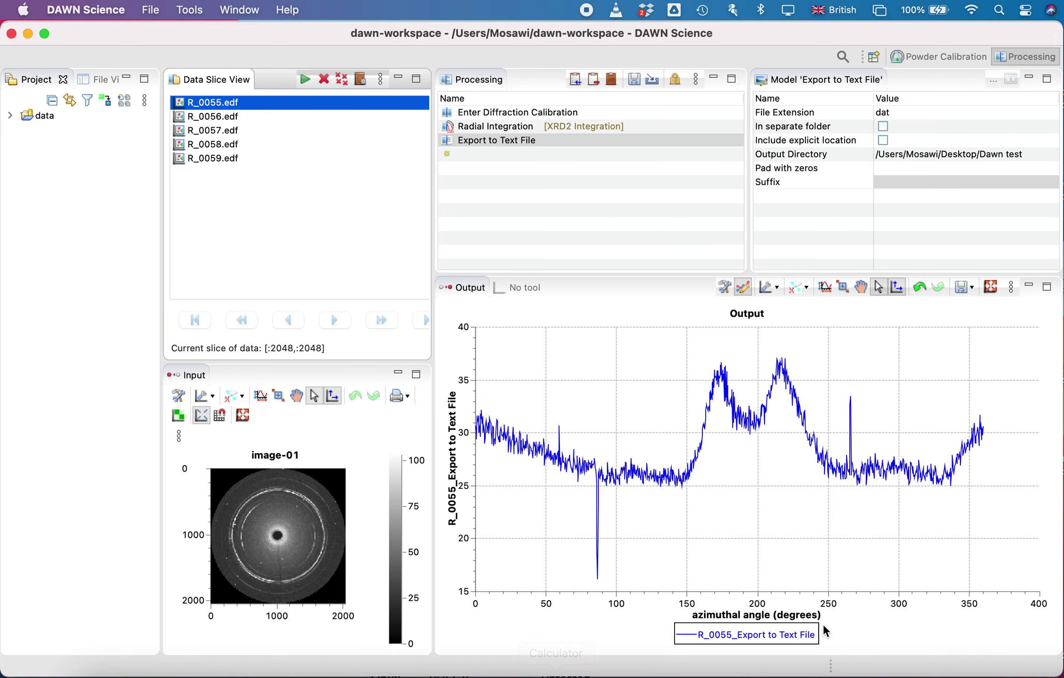
# Step: Switch to Finder and examine the generated dat and nxs files in the Dawn test folder
pyautogui.click(386, 663)
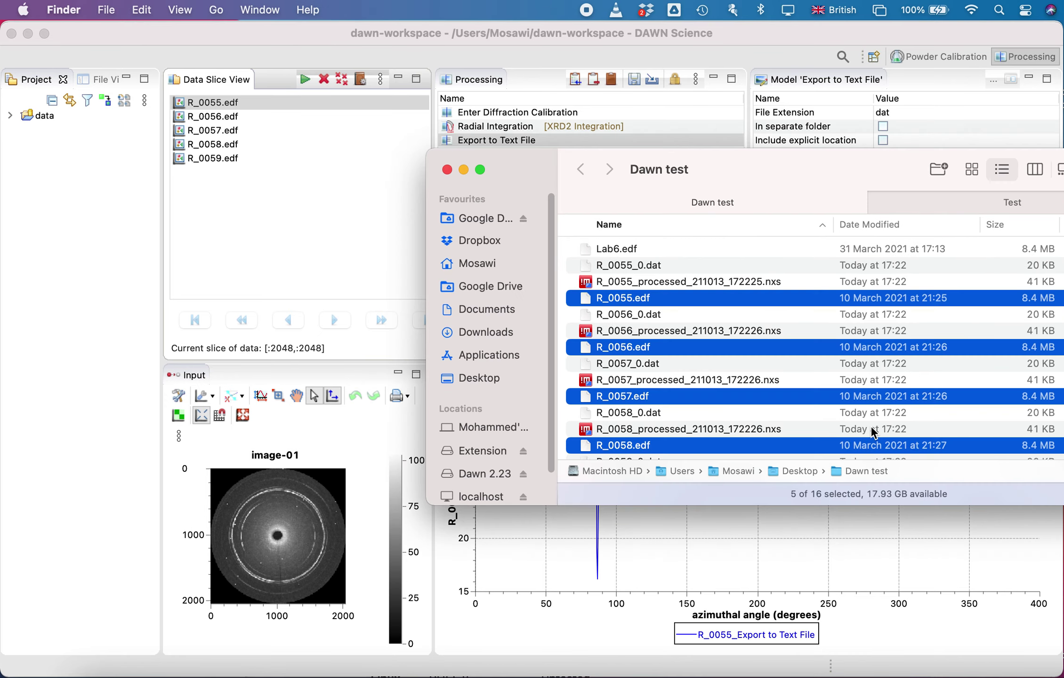
pyautogui.click(661, 283)
pyautogui.click(651, 299)
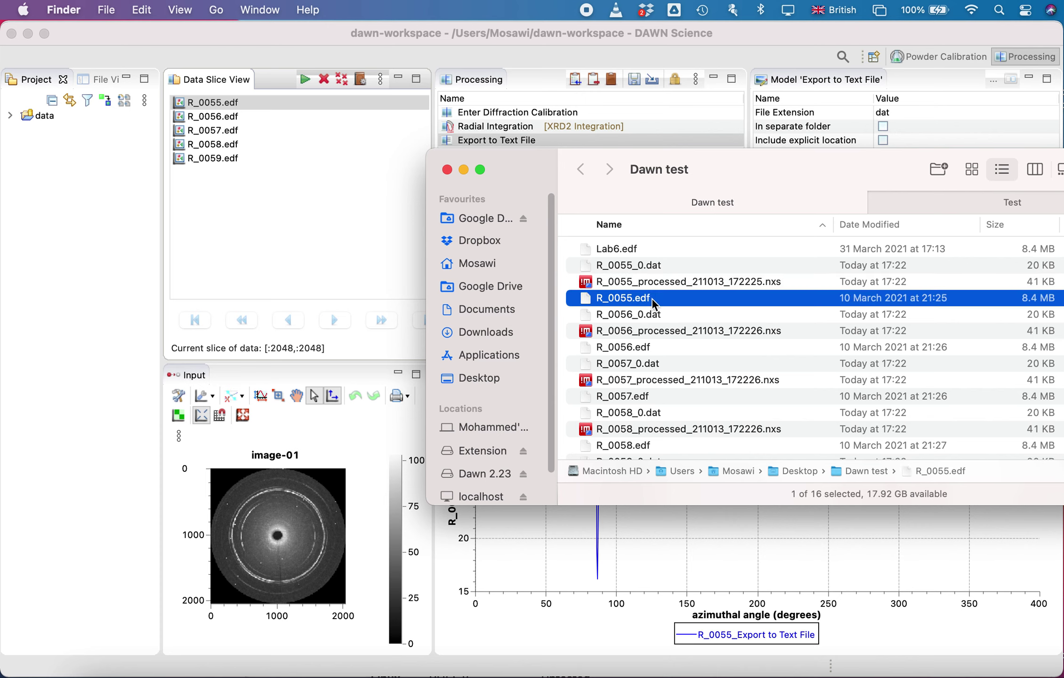
pyautogui.click(618, 266)
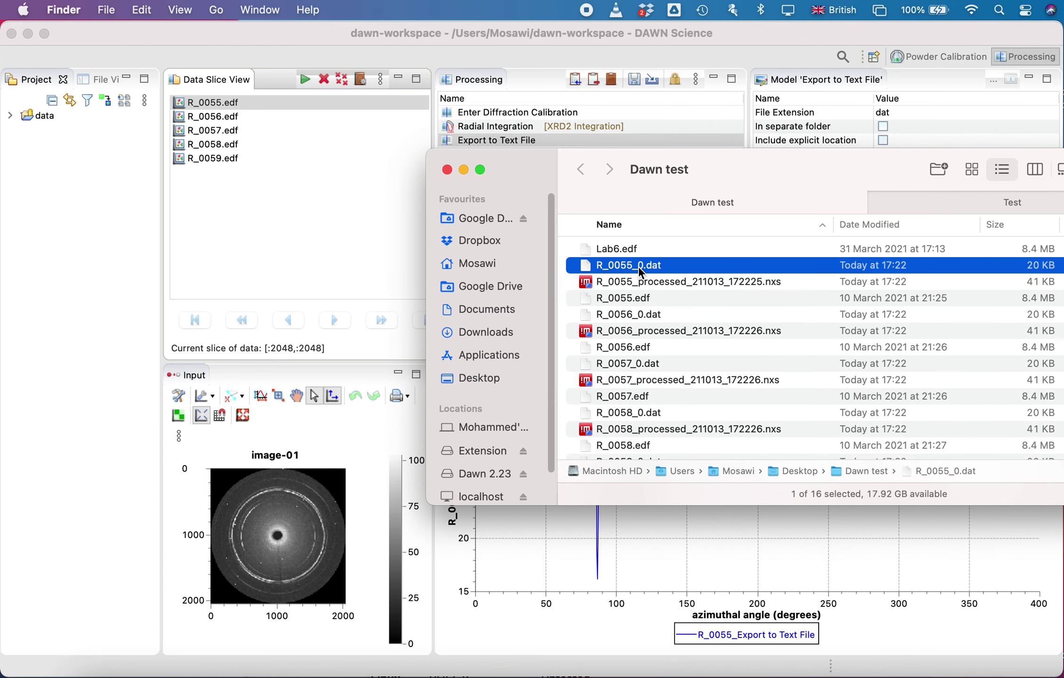
pyautogui.click(630, 267)
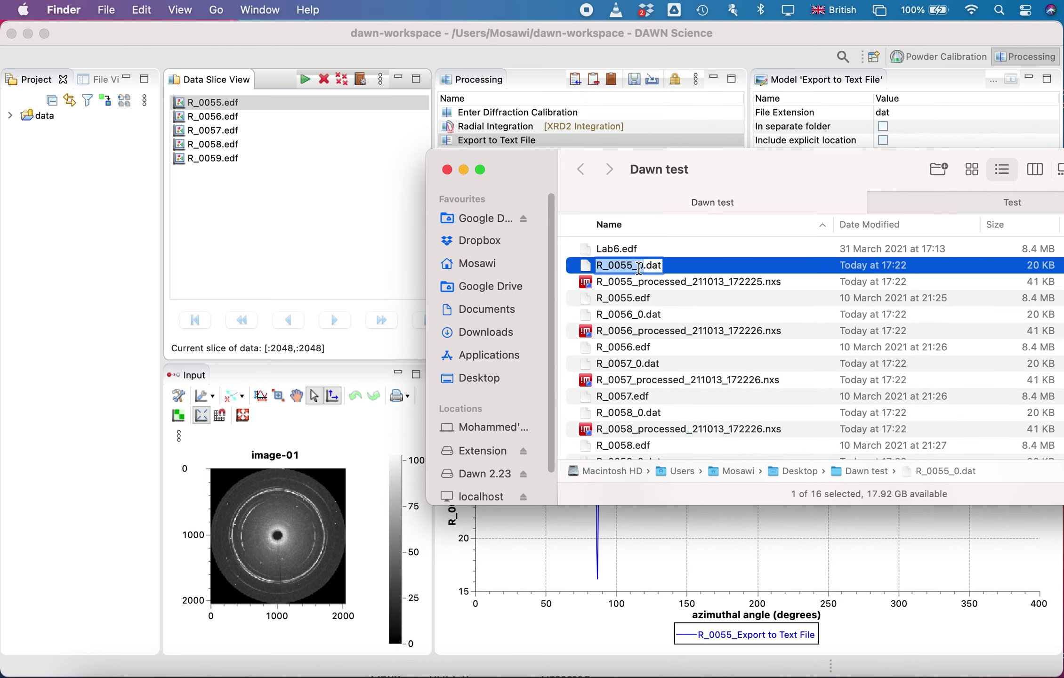
pyautogui.click(580, 273)
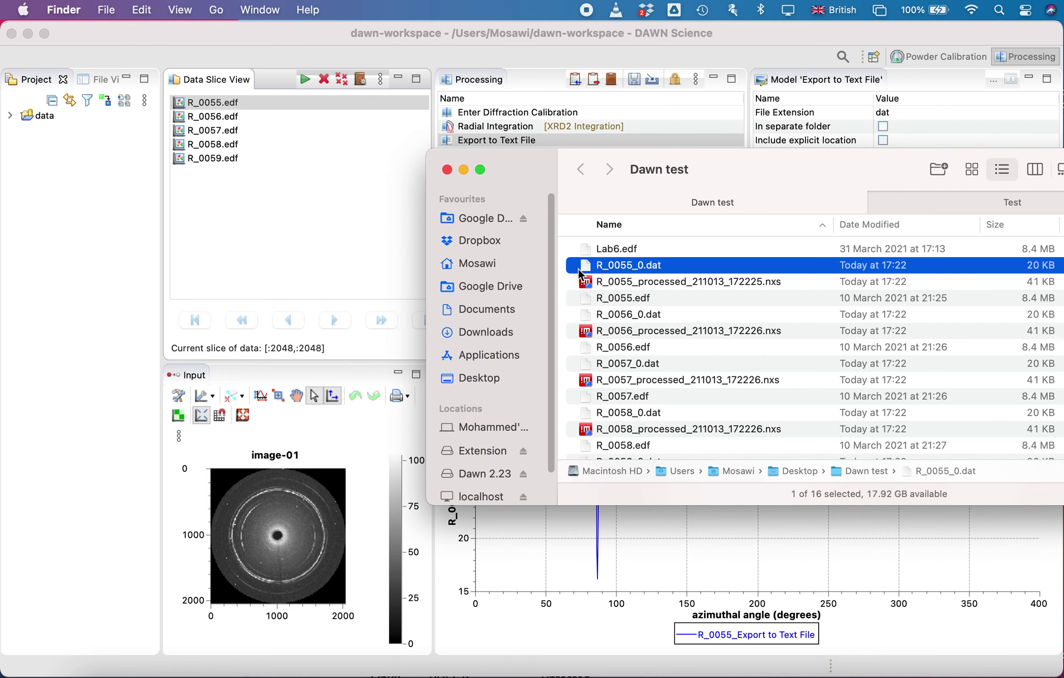
pyautogui.click(634, 281)
pyautogui.click(671, 330)
pyautogui.click(678, 379)
pyautogui.scroll(-3, 676, 409)
pyautogui.click(660, 382)
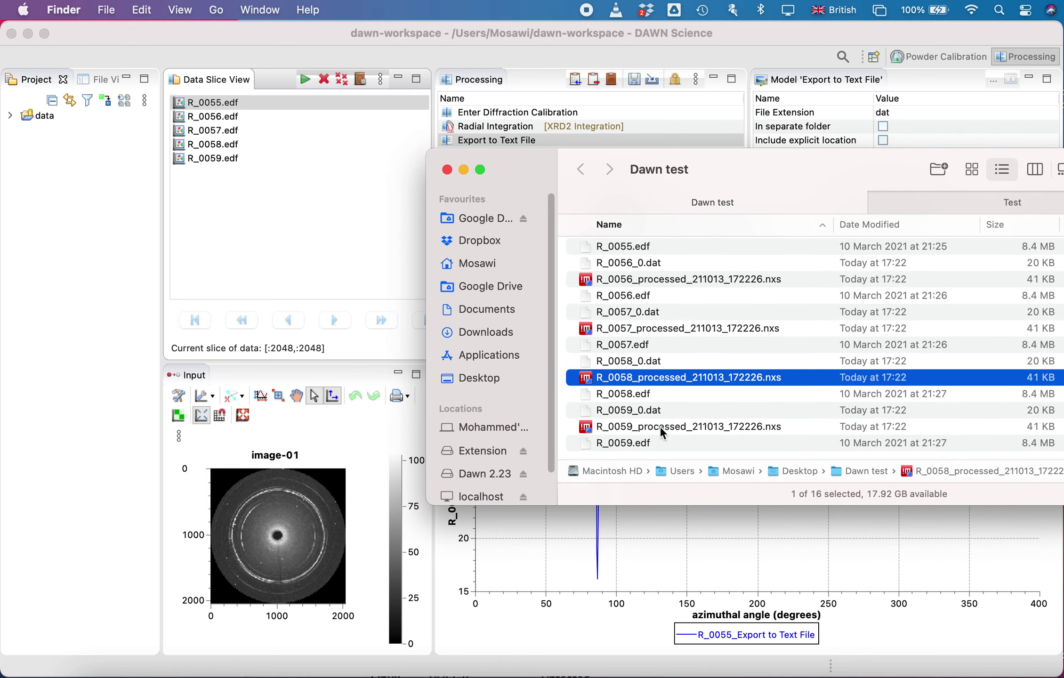
# Step: Delete the five processed nxs files of R_0055 to R_0059 from the Dawn test folder
pyautogui.click(659, 426)
pyautogui.keyDown('super'); pyautogui.click(658, 380); pyautogui.keyUp('super')
pyautogui.keyDown('super'); pyautogui.click(658, 328); pyautogui.keyUp('super')
pyautogui.keyDown('super'); pyautogui.click(657, 280); pyautogui.keyUp('super')
pyautogui.scroll(3, 655, 278)
pyautogui.keyDown('super'); pyautogui.click(644, 281); pyautogui.keyUp('super')
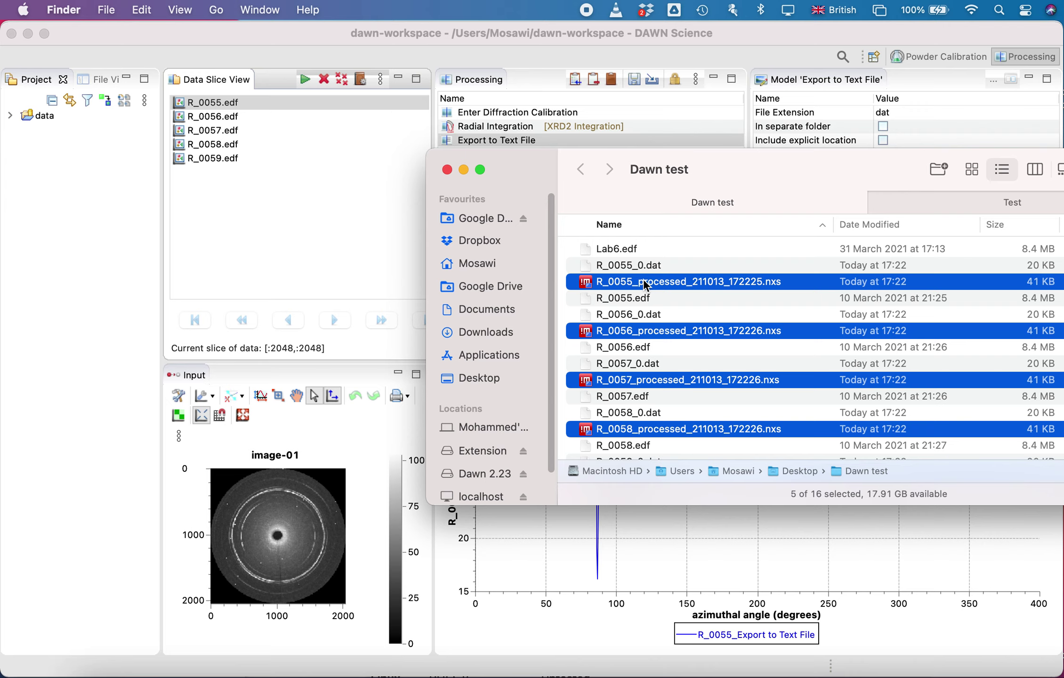
pyautogui.press('Down')
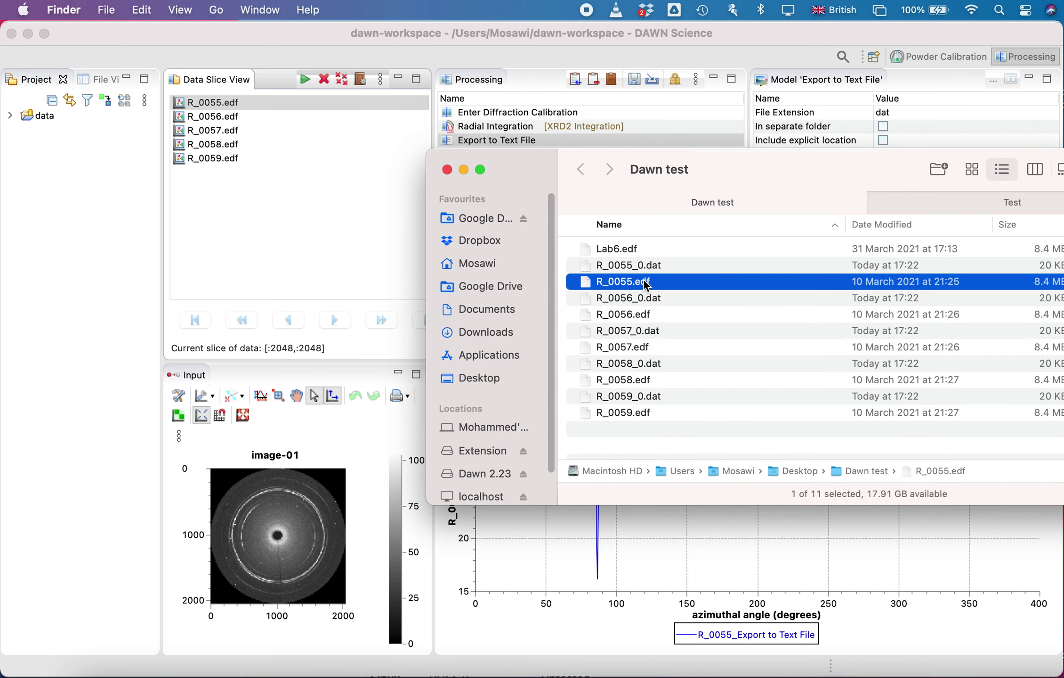
# Step: Open R_0055_0.dat, examine its exported data columns, and close the file
pyautogui.click(627, 266)
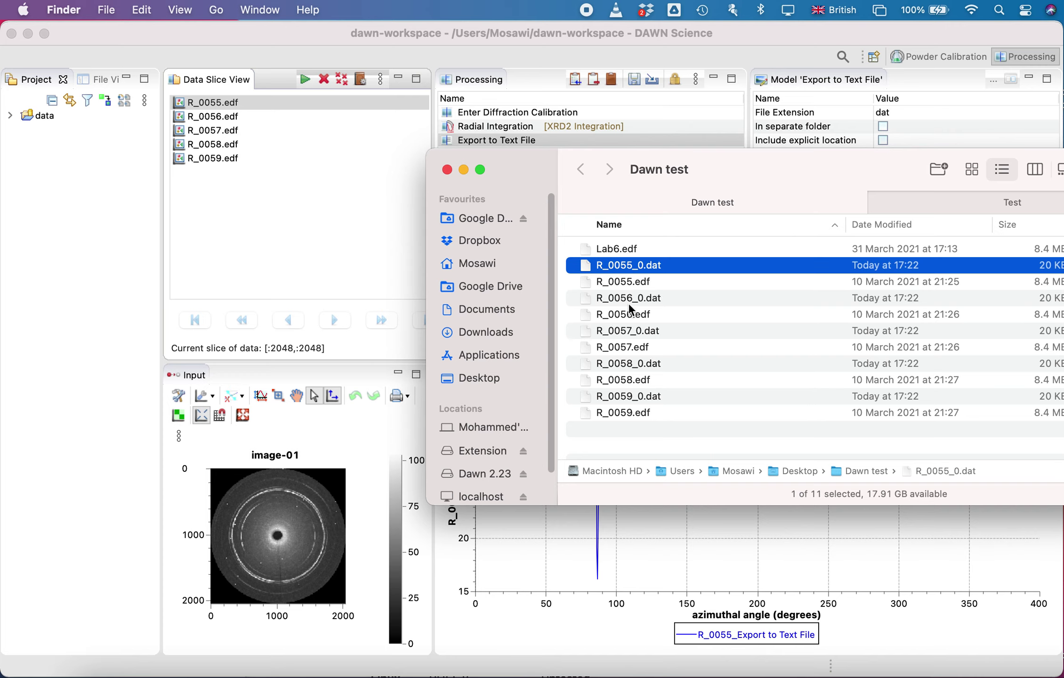
pyautogui.doubleClick(618, 265)
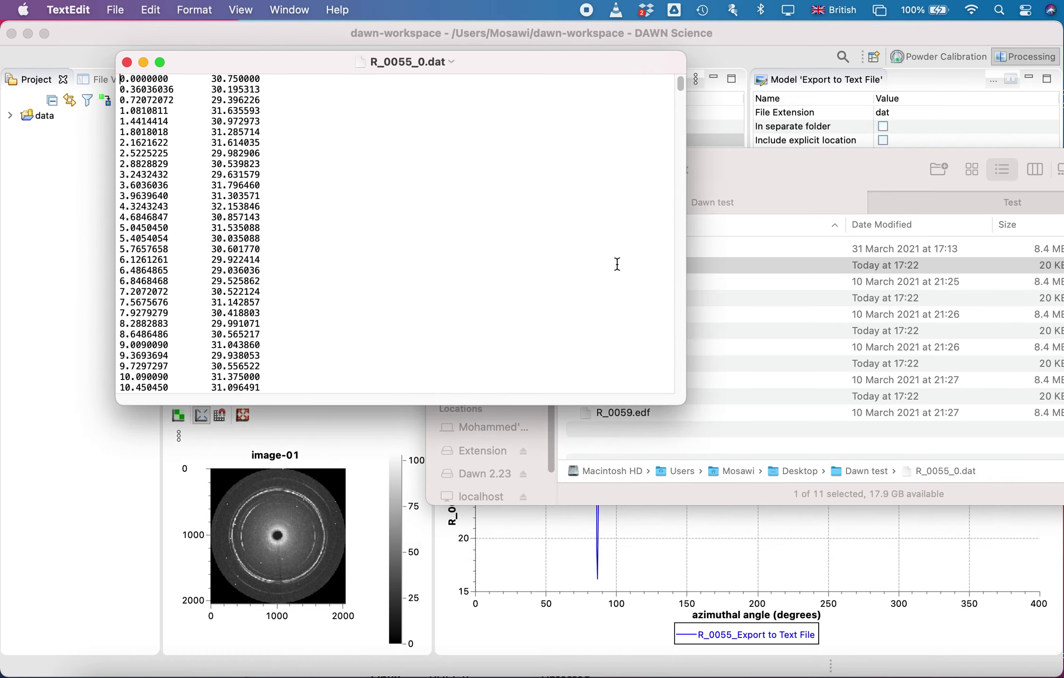
pyautogui.scroll(-5, 258, 266)
pyautogui.scroll(-15, 258, 266)
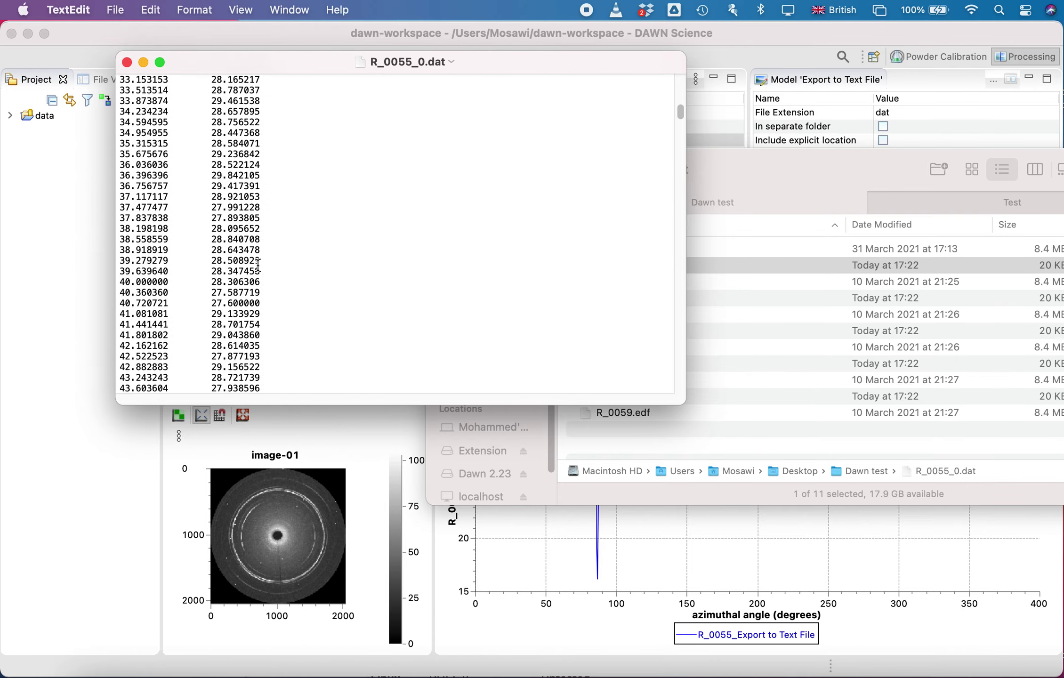
pyautogui.scroll(20, 179, 109)
pyautogui.click(126, 63)
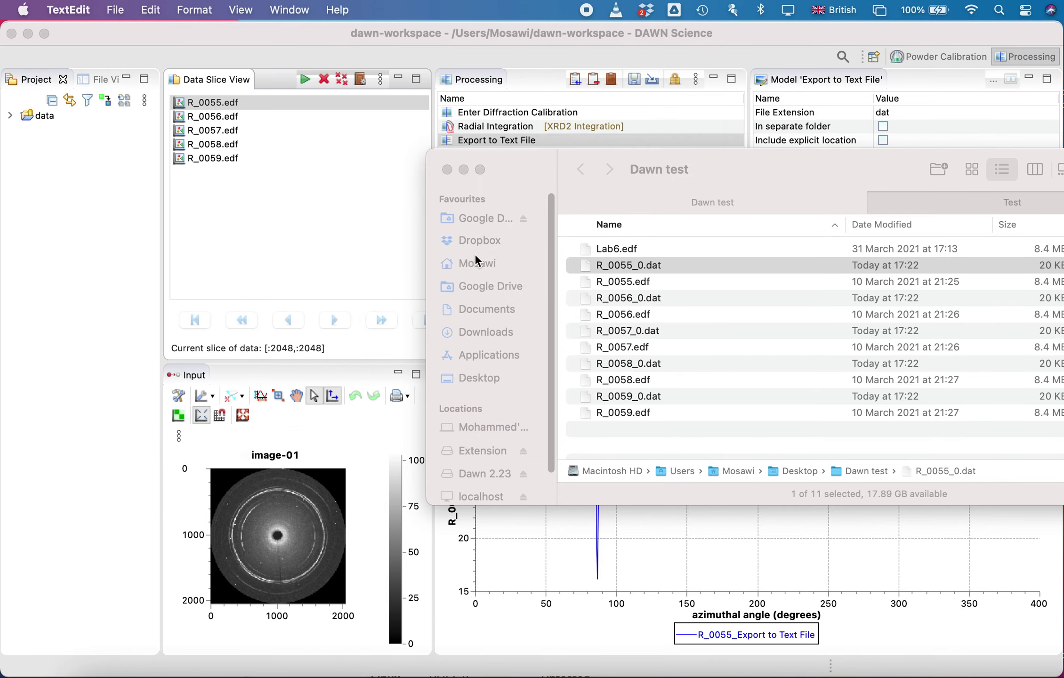
# Step: Check the data columns of R_0056_0.dat and R_0057_0.dat, closing each file, and put the Finder window away
pyautogui.doubleClick(614, 299)
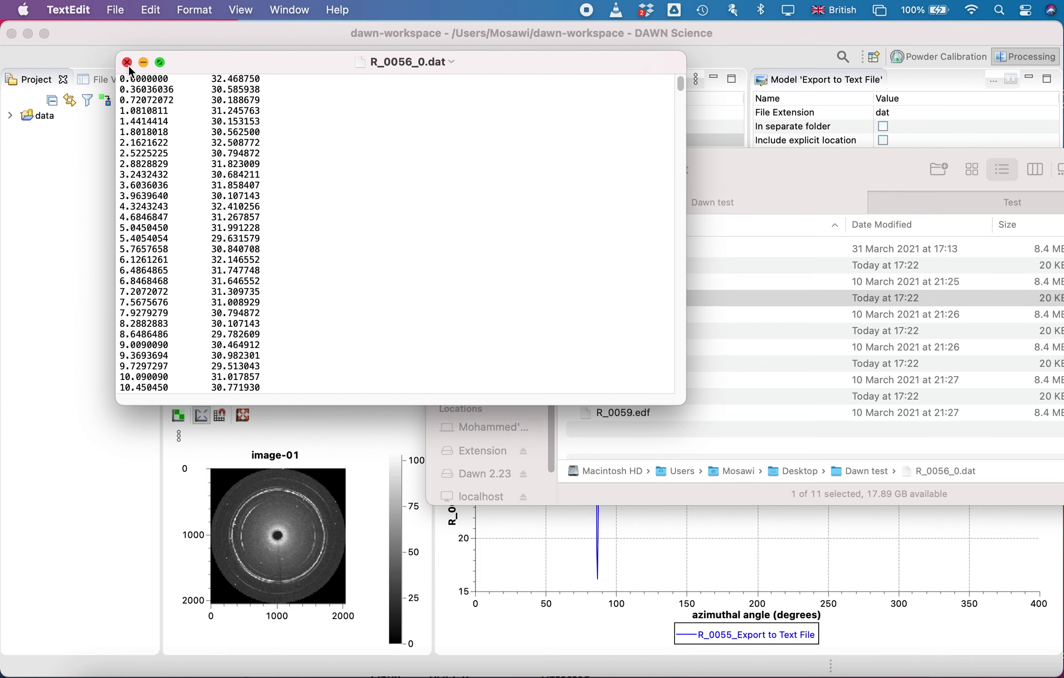
pyautogui.click(128, 61)
pyautogui.doubleClick(626, 331)
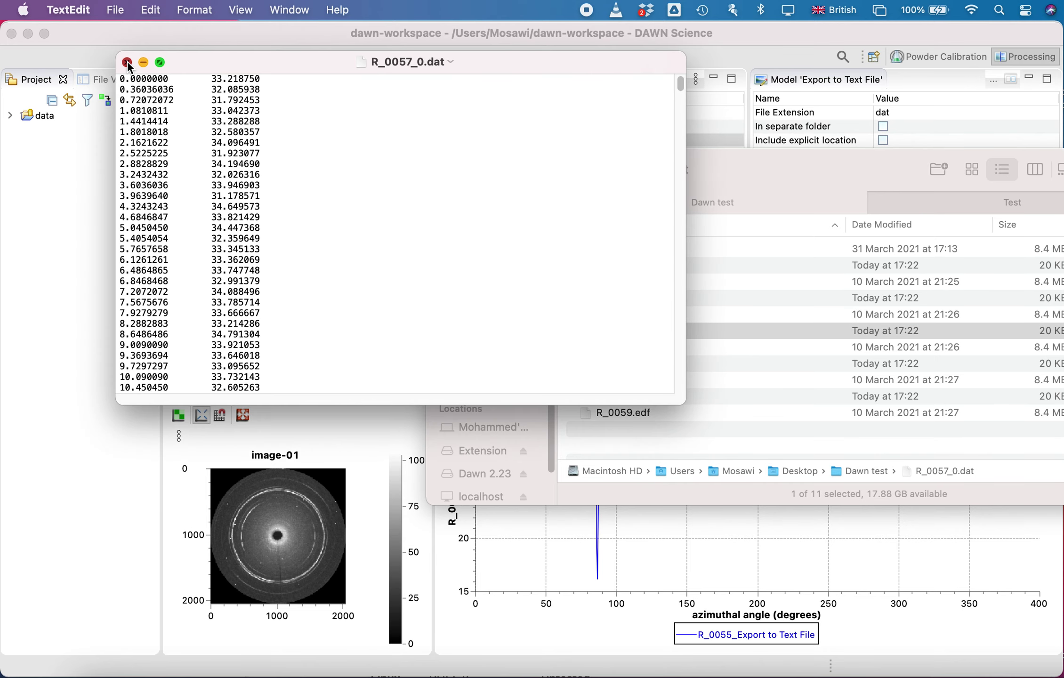
pyautogui.click(127, 62)
pyautogui.moveTo(544, 162); pyautogui.dragTo(381, 148)
pyautogui.click(297, 154)
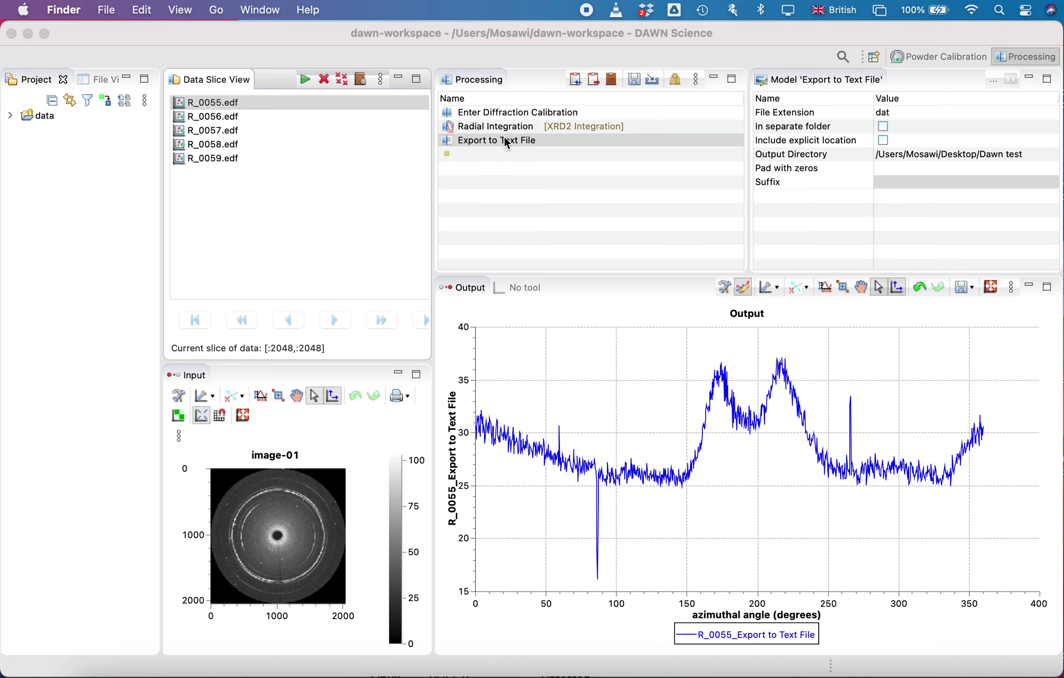
# Step: Clear Export to Text File from the processing chain in DAWN Science and show the Enter Diffraction Calibration output
pyautogui.click(519, 141)
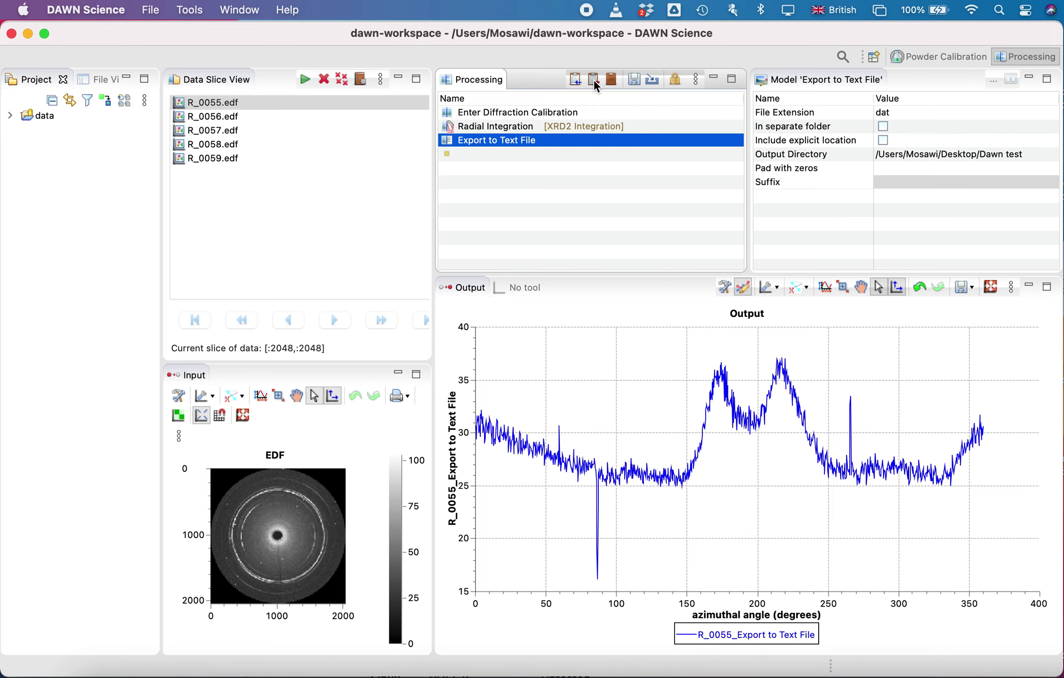
pyautogui.click(518, 140)
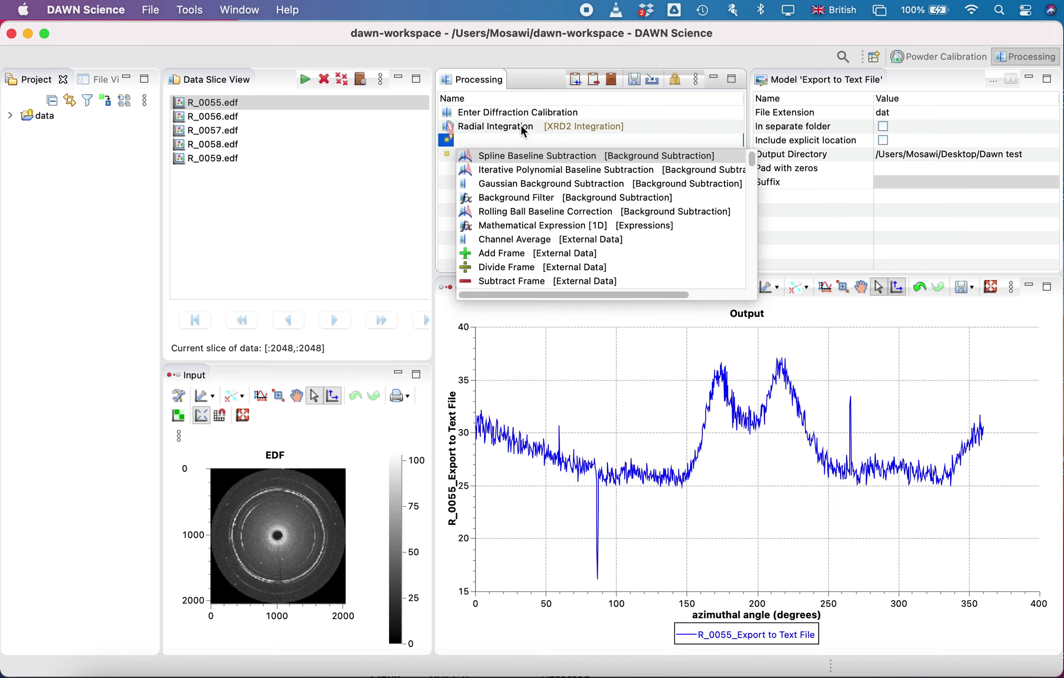
pyautogui.click(520, 126)
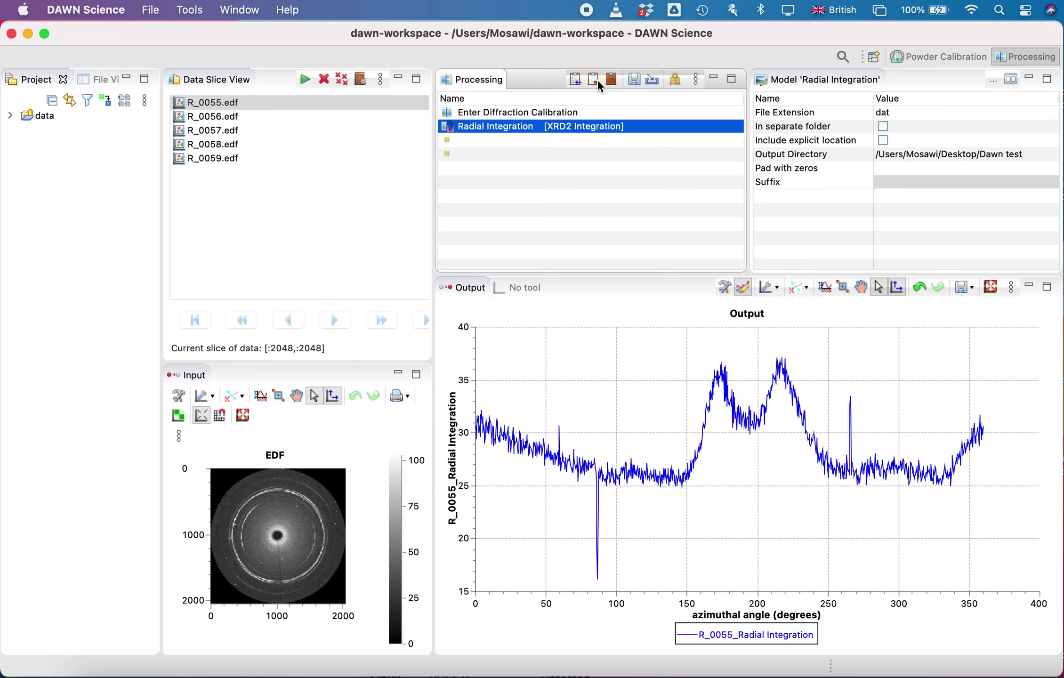
pyautogui.click(555, 112)
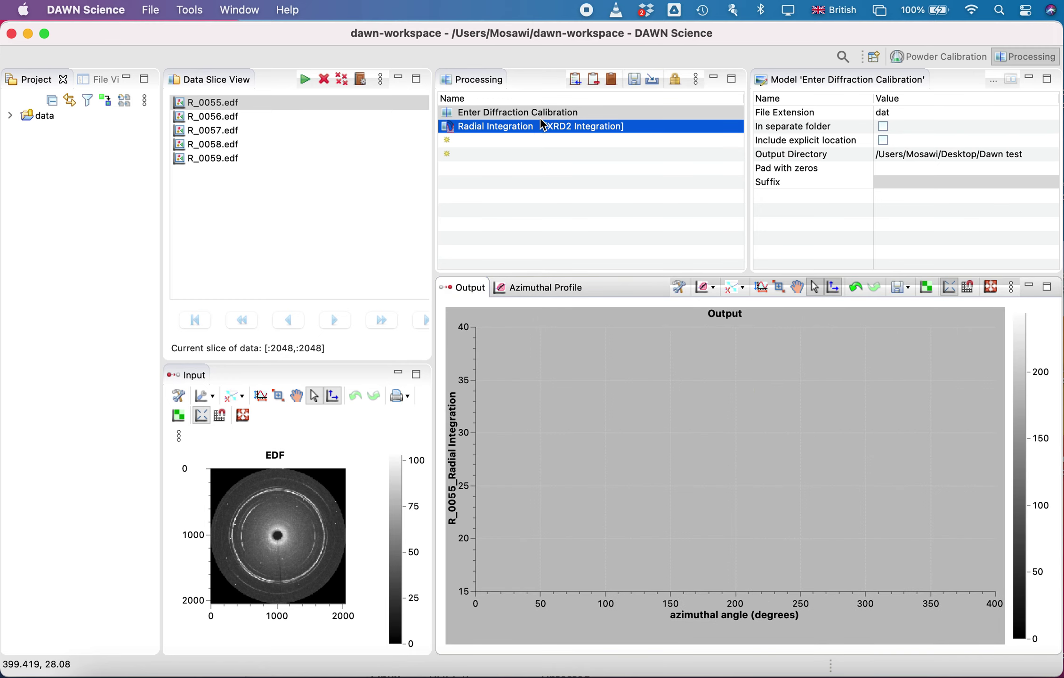
# Step: Remove Radial Integration from the processing chain and show the Enter Diffraction Calibration output and parameters
pyautogui.click(537, 125)
pyautogui.press('Escape')
pyautogui.click(542, 113)
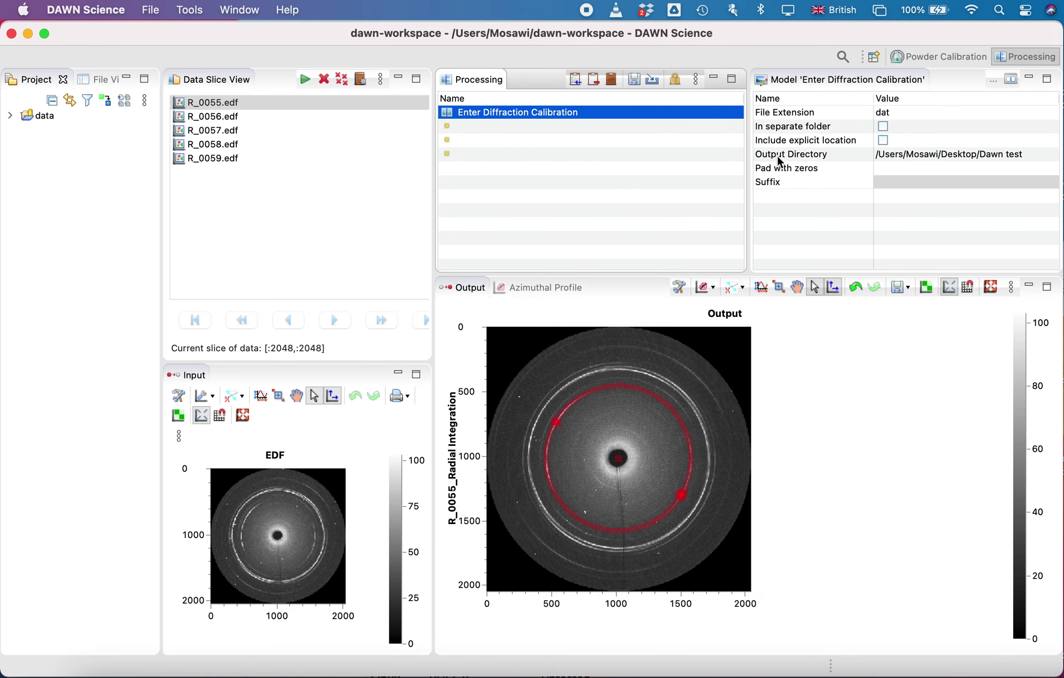
pyautogui.click(819, 155)
pyautogui.click(815, 210)
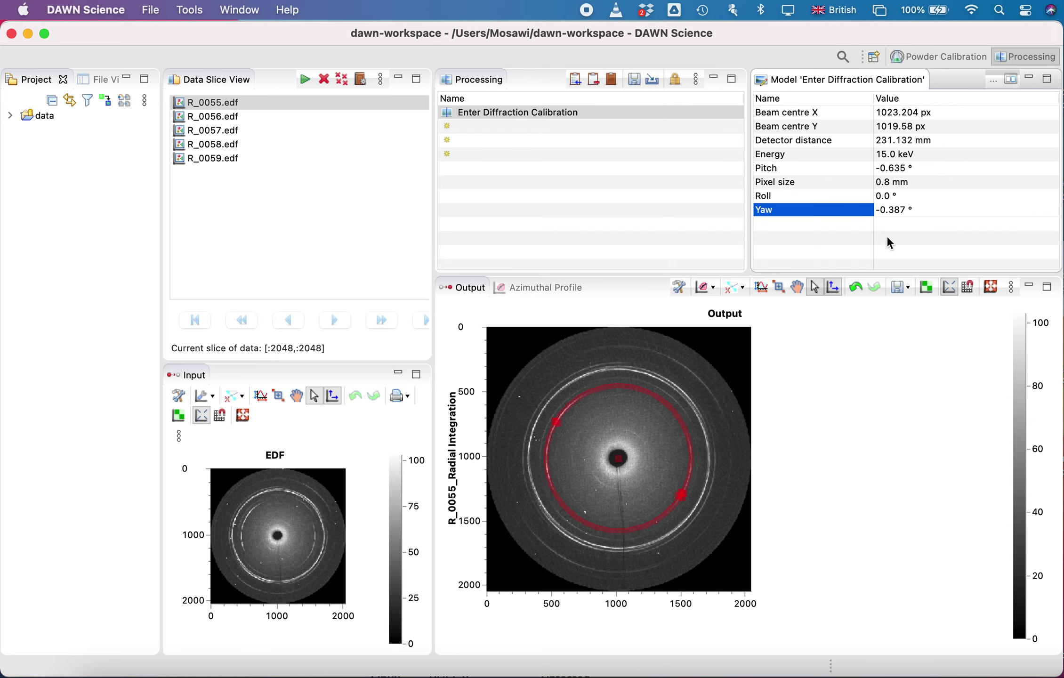
# Step: Add the Azimuthal Integration operation from XRD2 Integration after Enter Diffraction Calibration in the processing chain
pyautogui.click(449, 126)
pyautogui.click(475, 128)
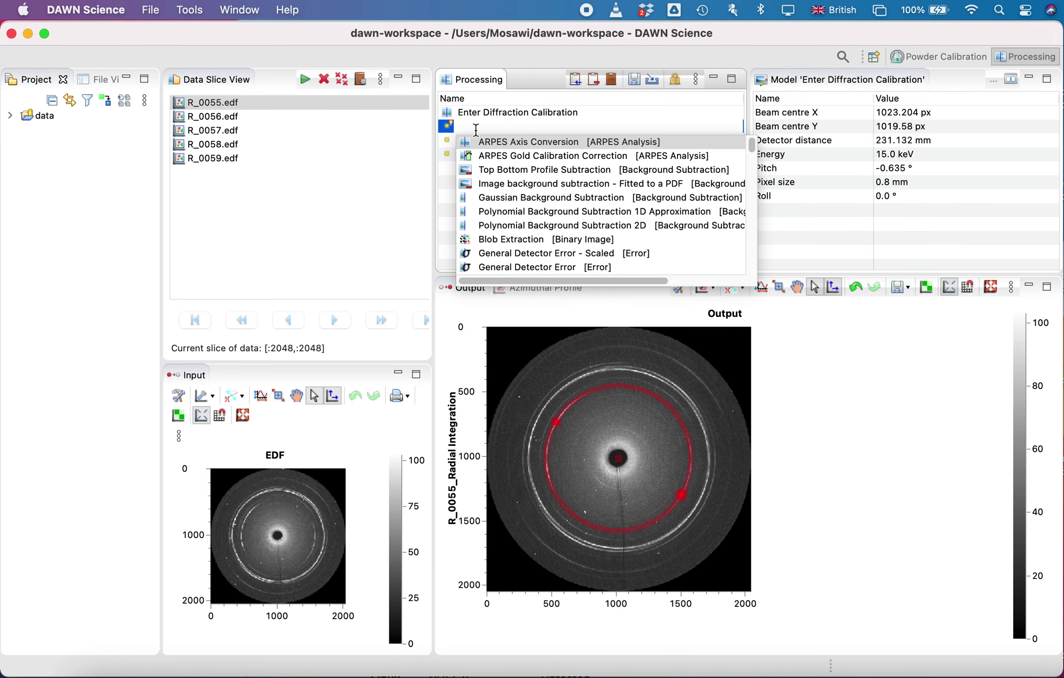
pyautogui.write('az')
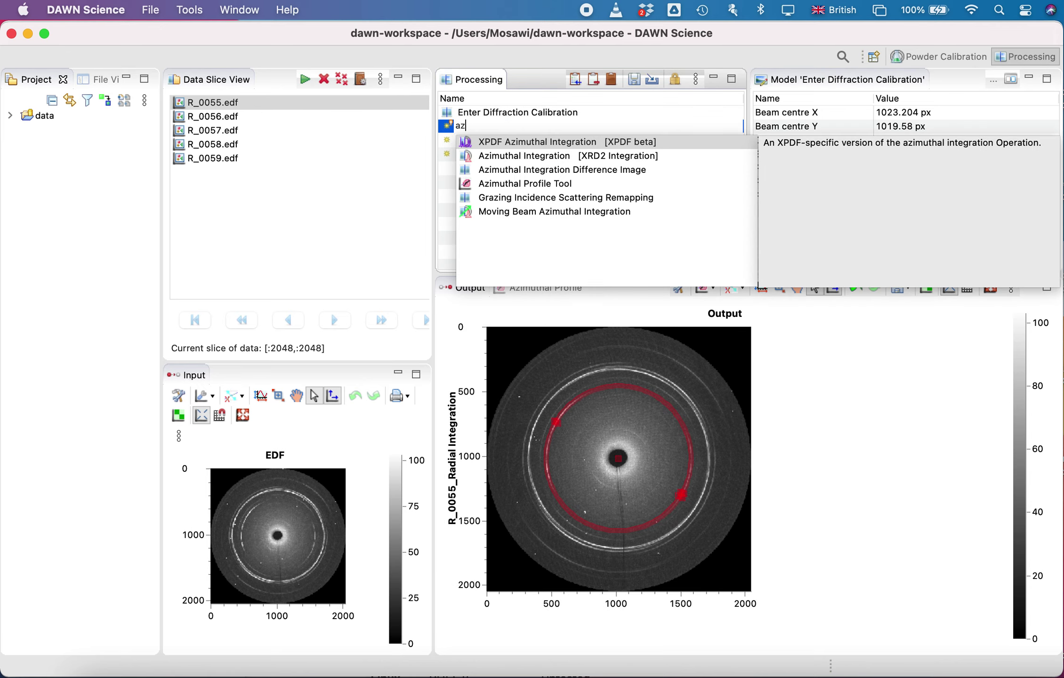
pyautogui.write('imuth')
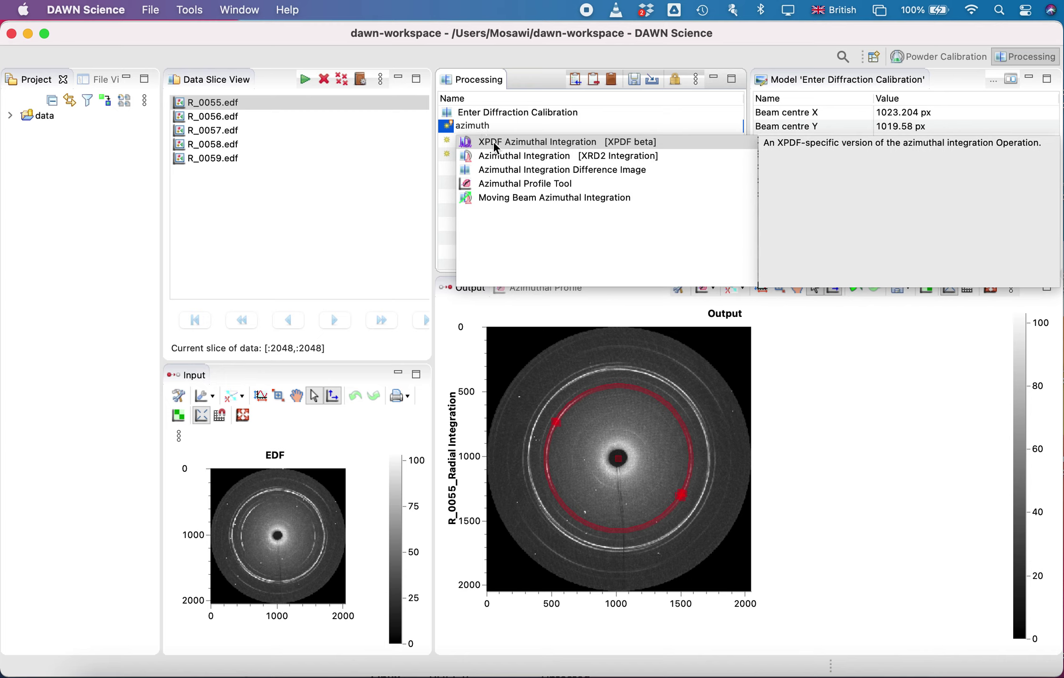
pyautogui.click(512, 160)
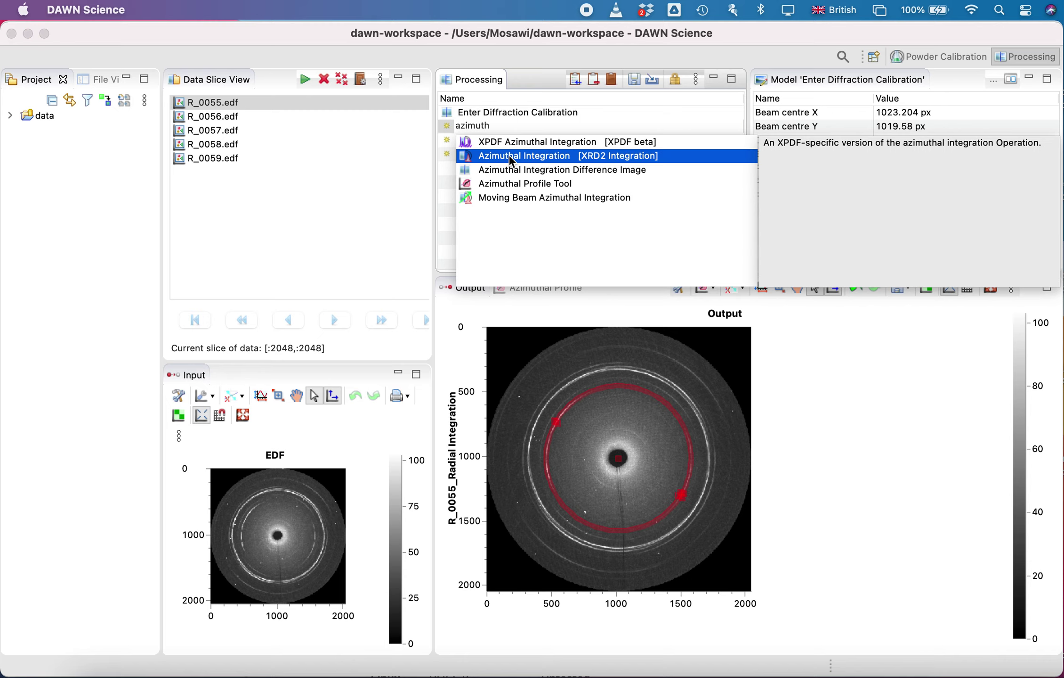
pyautogui.doubleClick(511, 157)
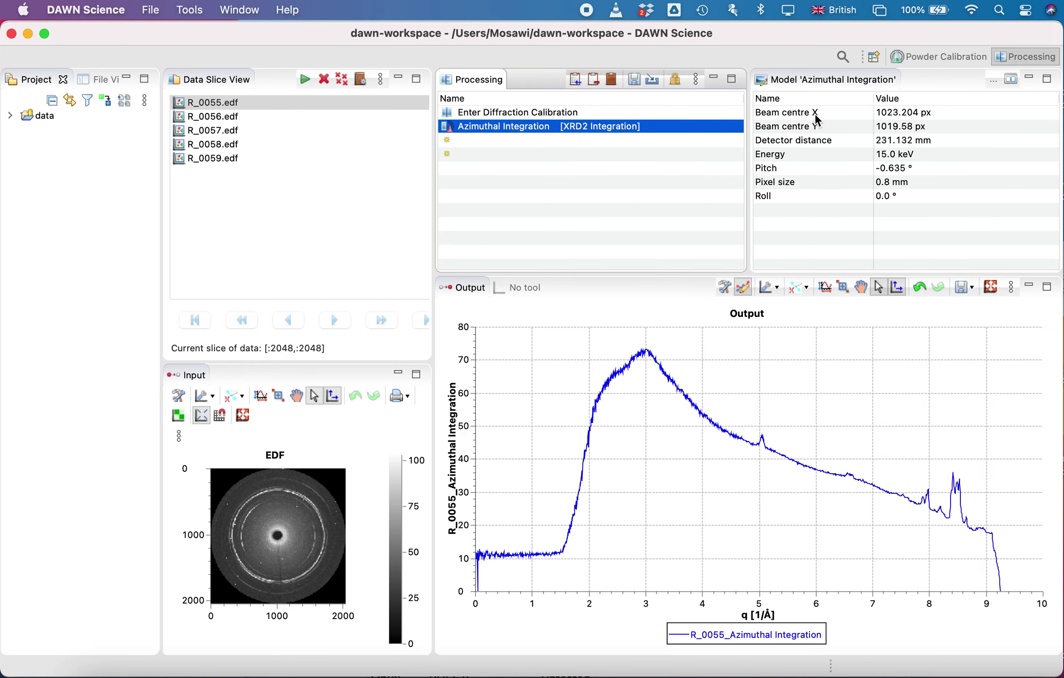
# Step: Set the Azimuthal Integration's azimuthal range to 0,360 and its number of bins to 1000
pyautogui.click(796, 120)
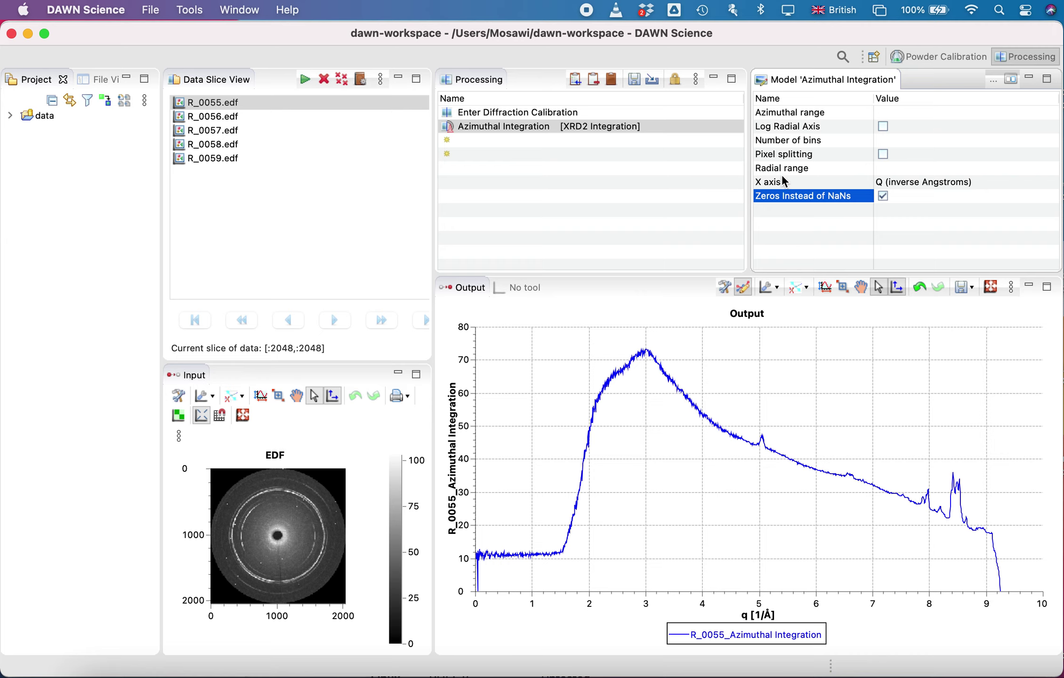
pyautogui.click(882, 113)
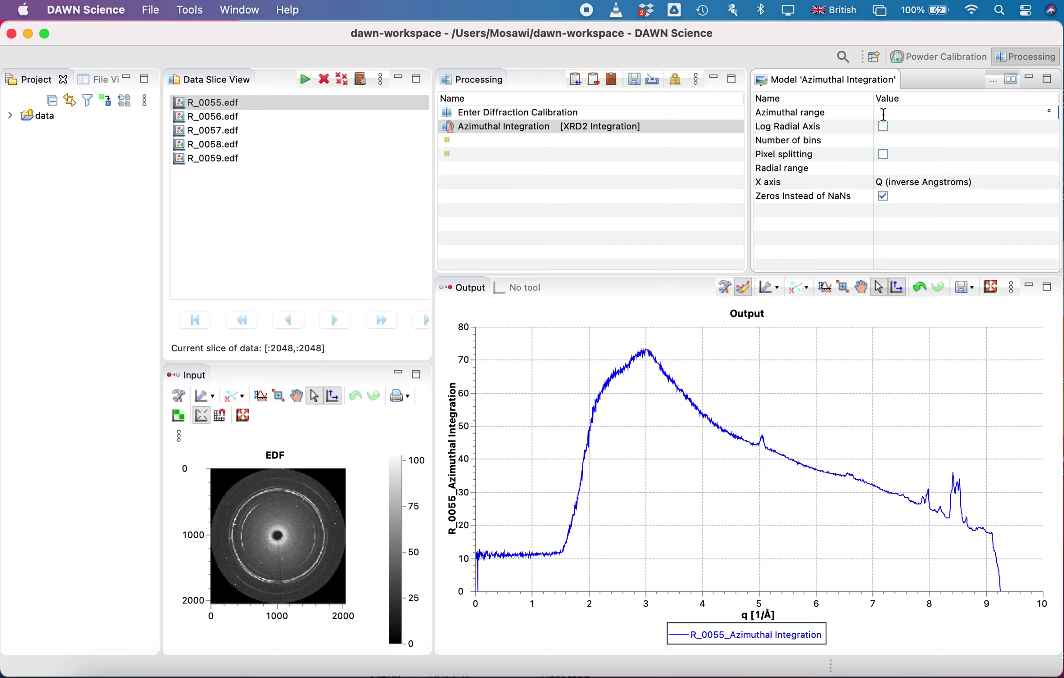
pyautogui.write('0,360')
pyautogui.press('Return')
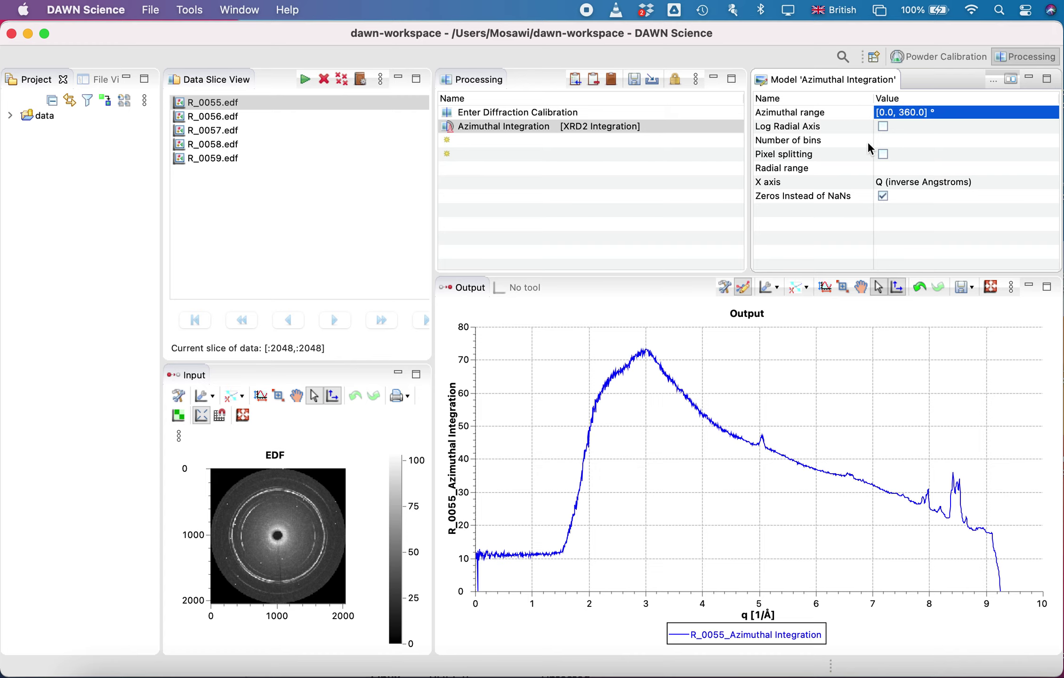
pyautogui.click(896, 141)
pyautogui.write('1')
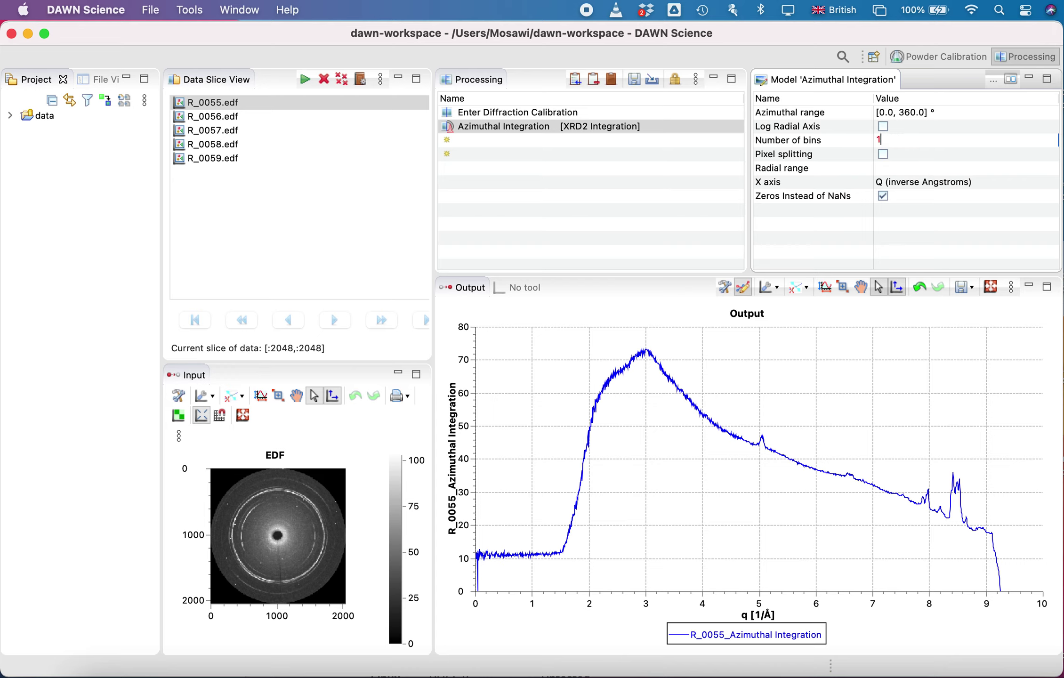
pyautogui.write('000')
pyautogui.click(884, 169)
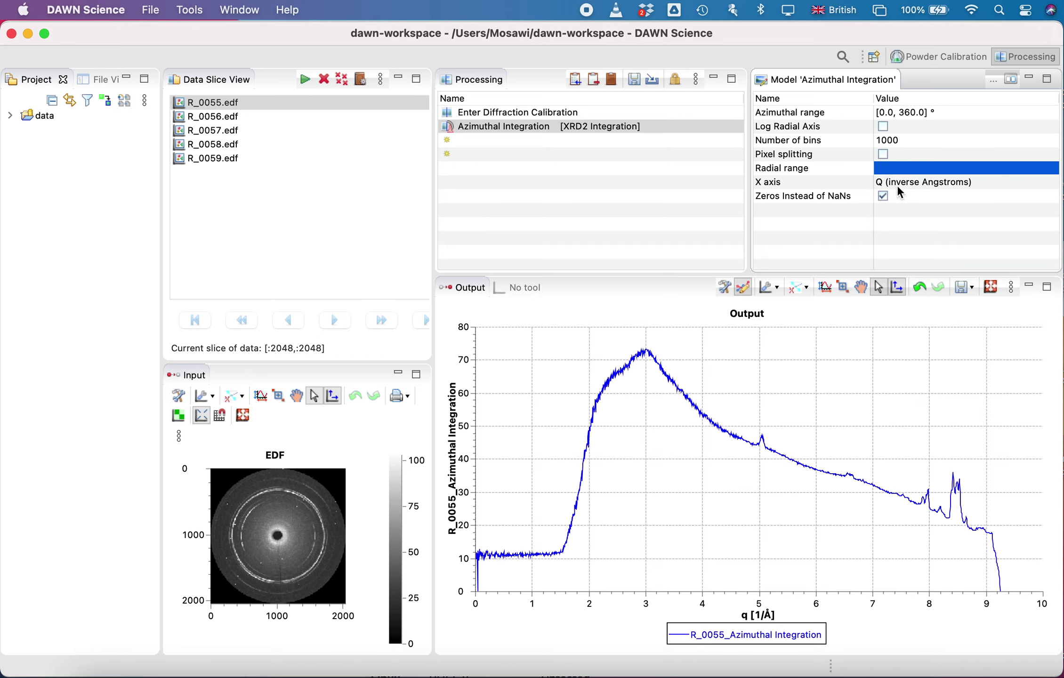
pyautogui.click(889, 170)
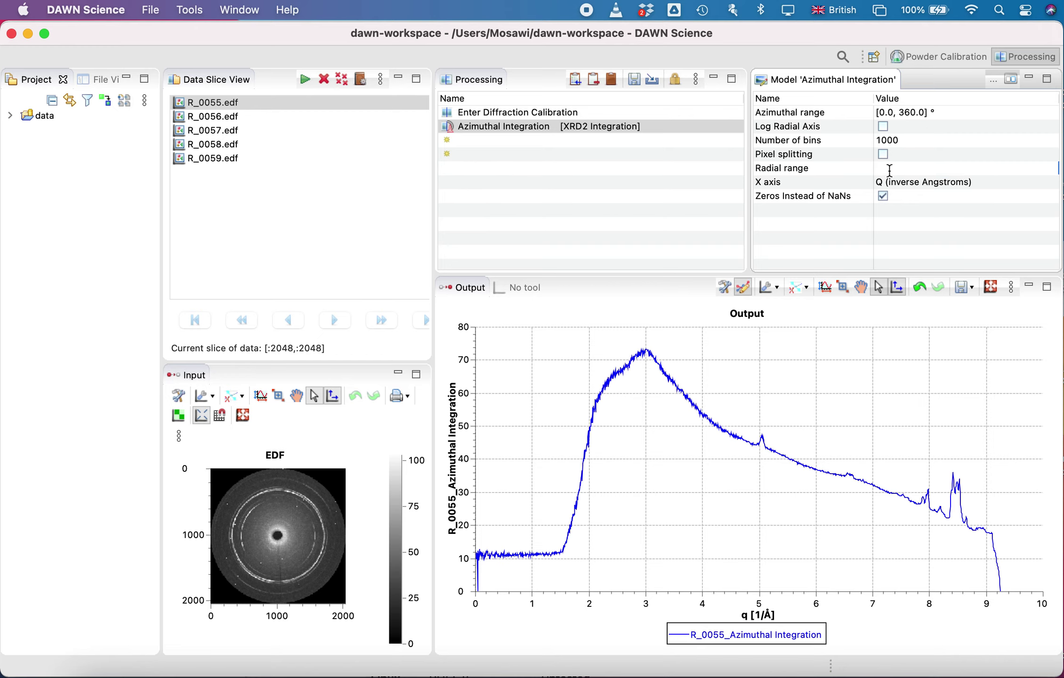
# Step: Enlarge the sector region on the calibration output image to span radii of about 199 to 989 pixels
pyautogui.click(529, 113)
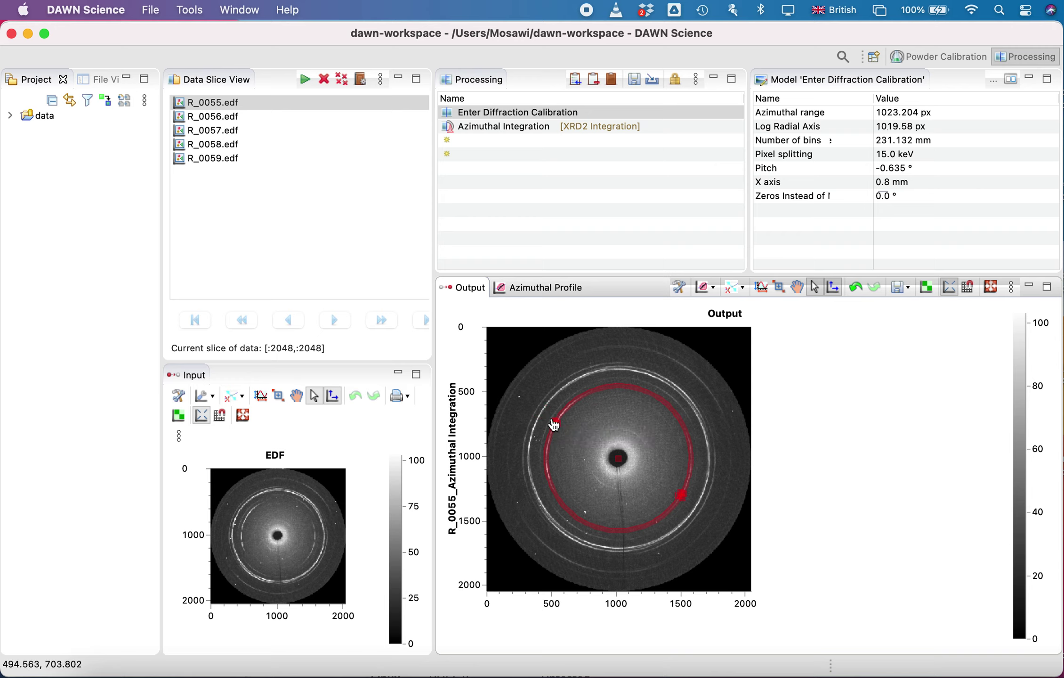
pyautogui.moveTo(556, 425); pyautogui.dragTo(506, 405)
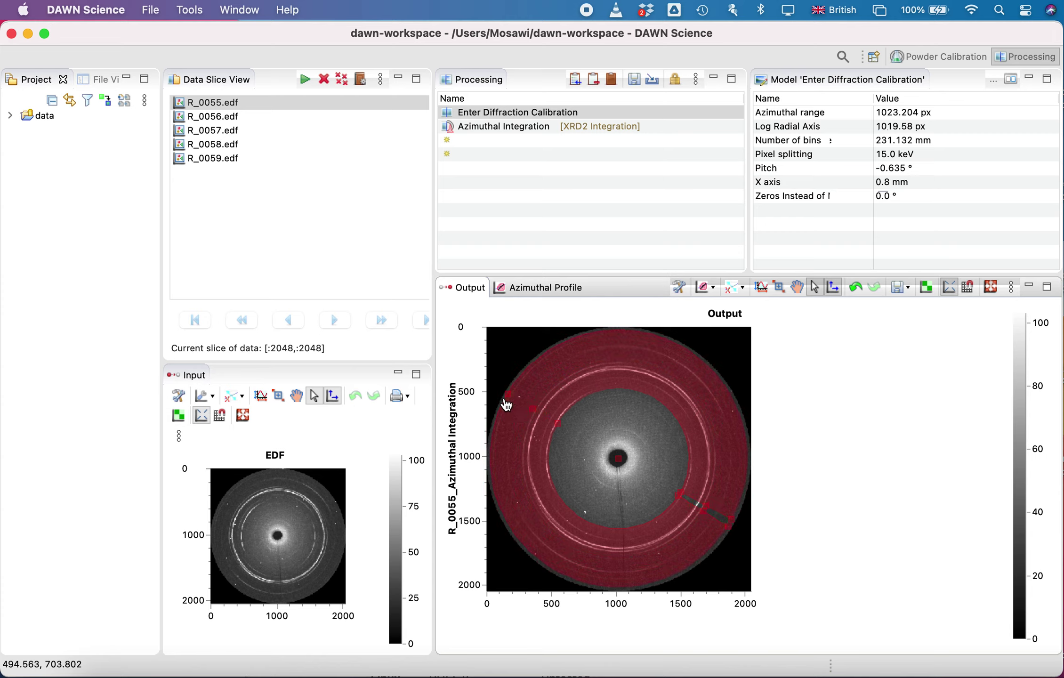
pyautogui.moveTo(560, 430); pyautogui.dragTo(616, 439)
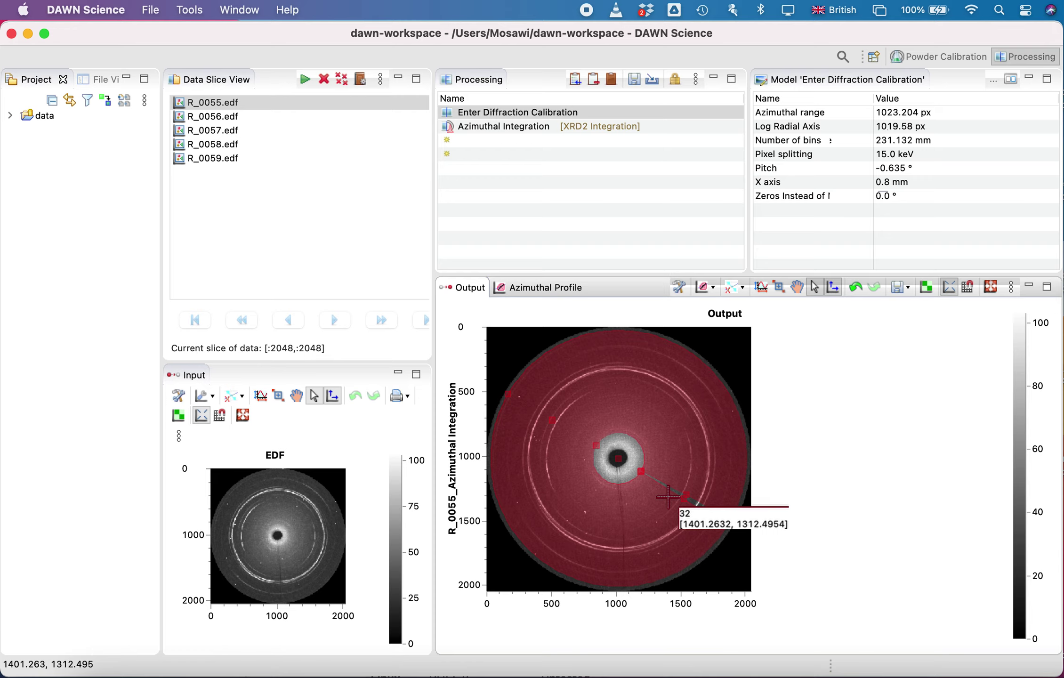
# Step: Copy the inner radius from the Profile 1 sector's region settings and check its outer radius
pyautogui.rightClick(690, 423)
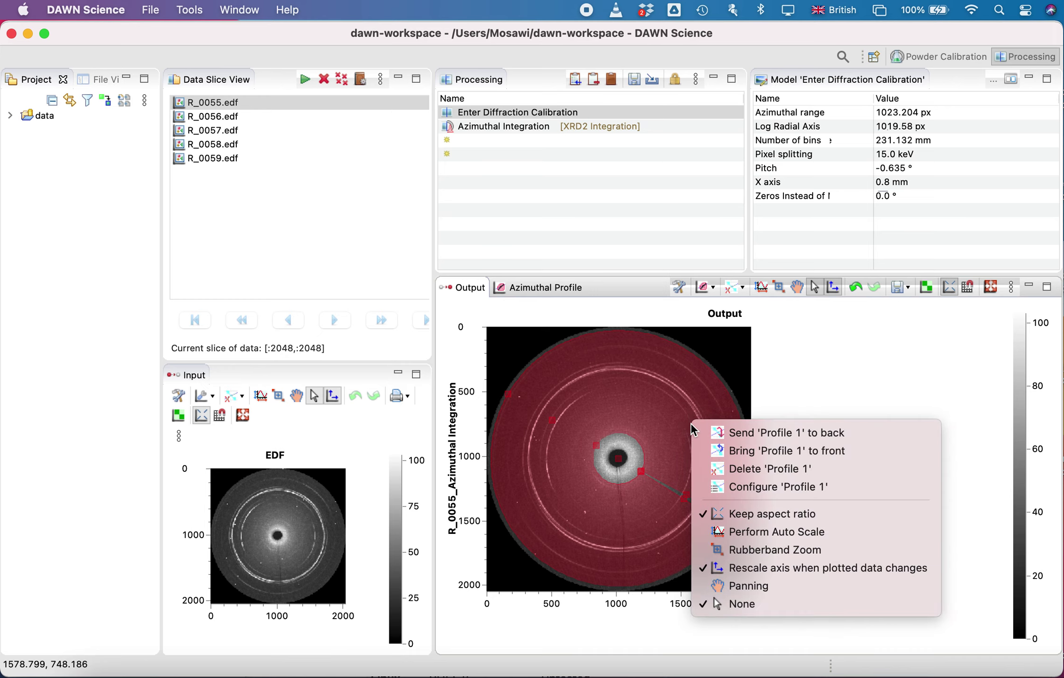
pyautogui.click(744, 487)
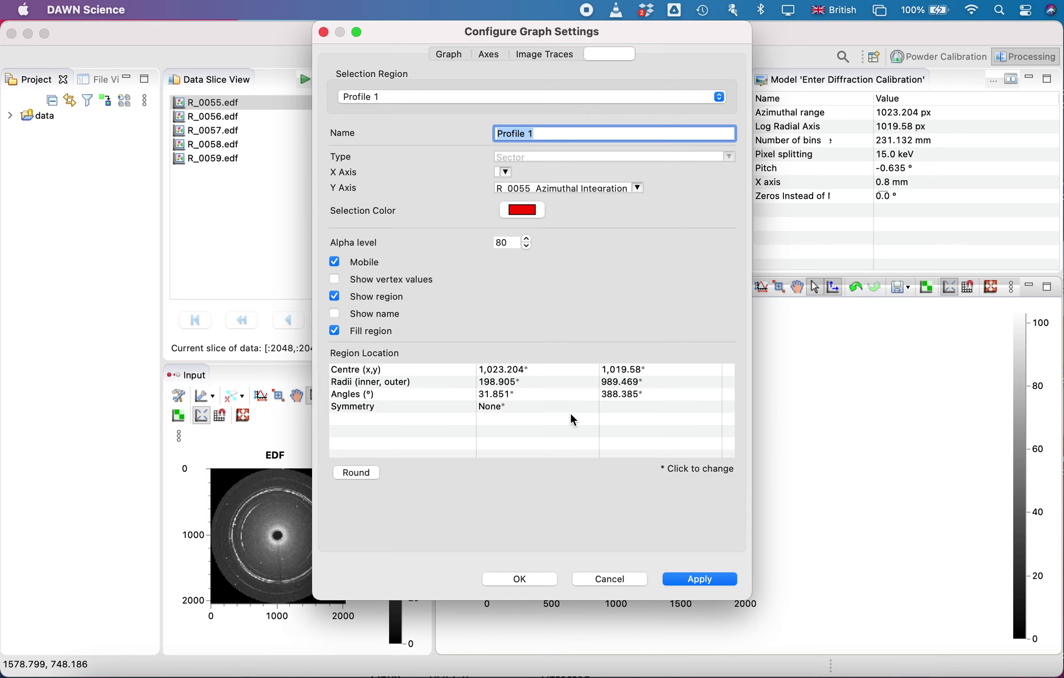
pyautogui.click(500, 384)
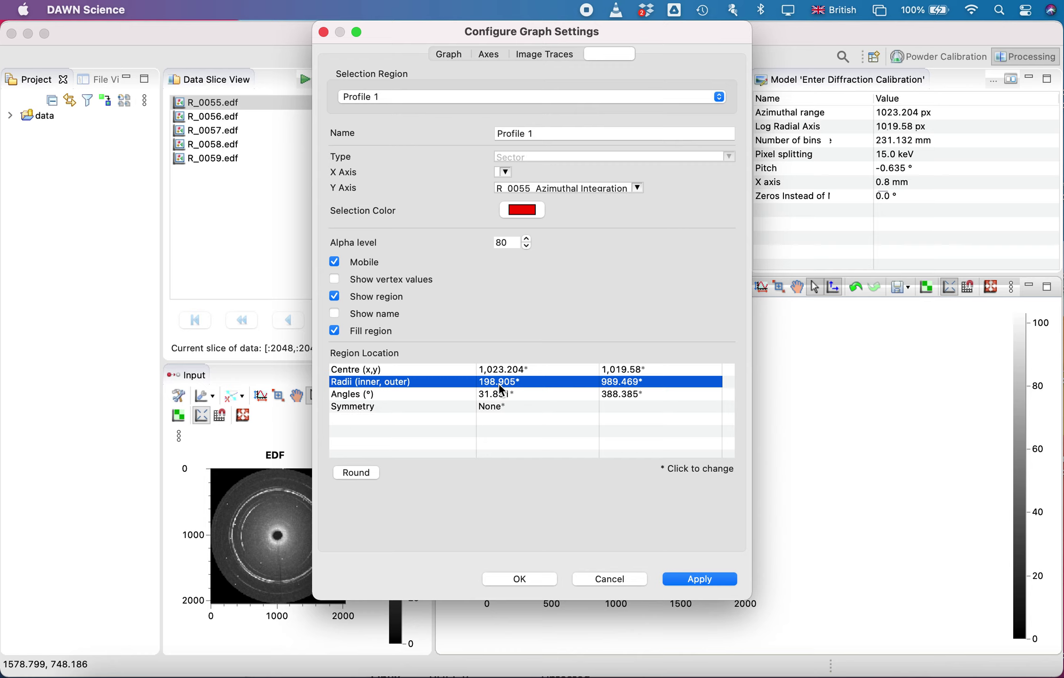
pyautogui.click(499, 382)
pyautogui.rightClick(518, 384)
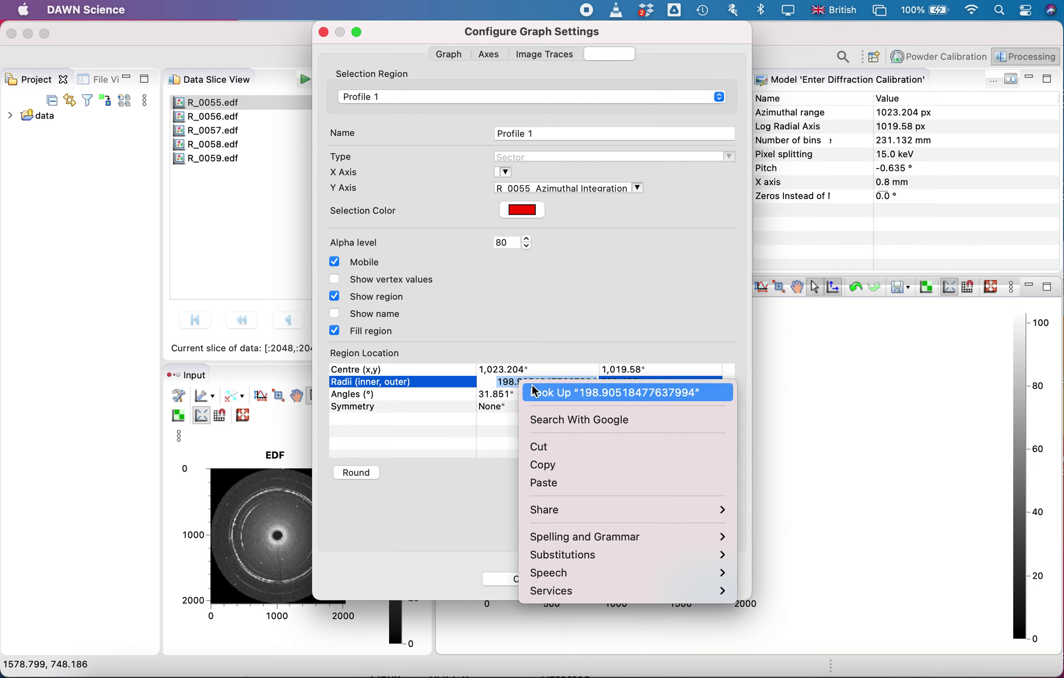
pyautogui.click(548, 465)
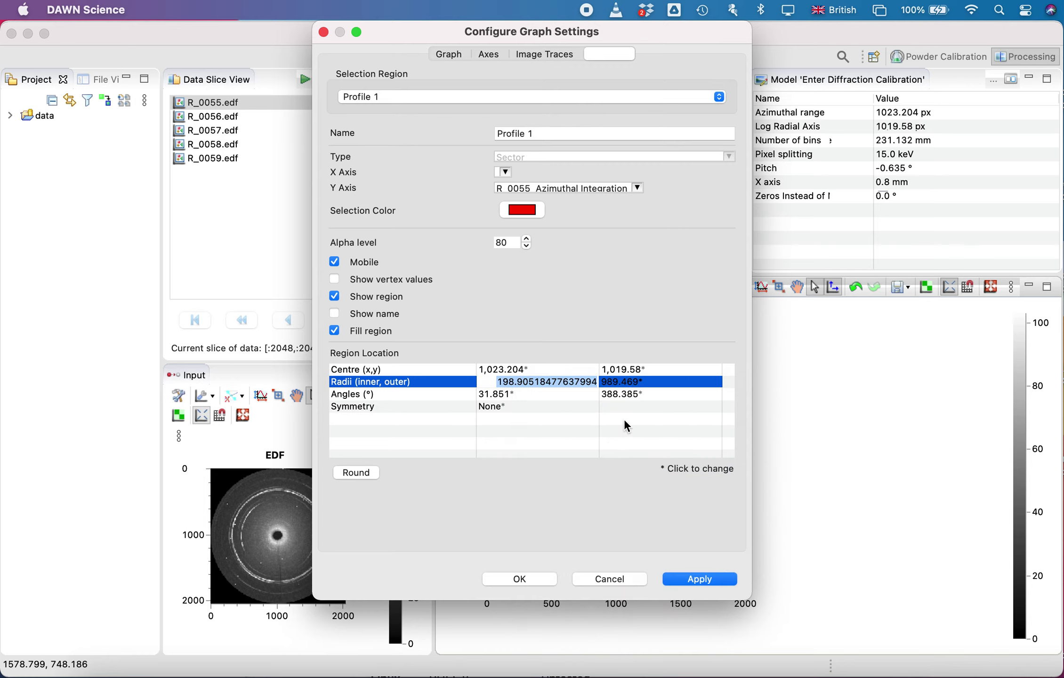
pyautogui.click(626, 381)
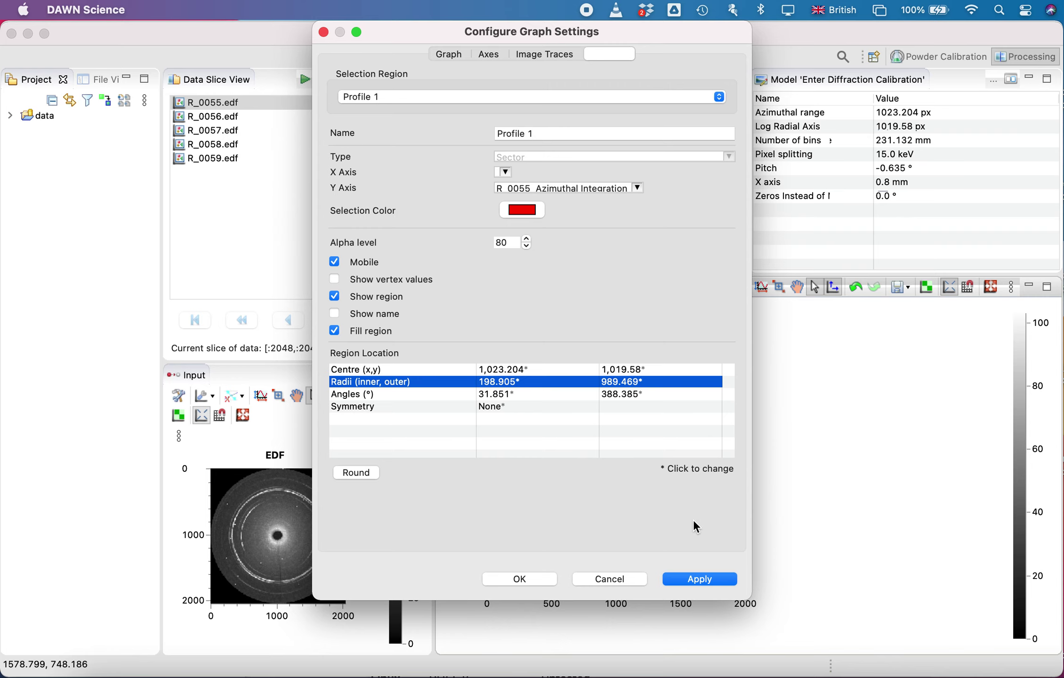
pyautogui.click(522, 579)
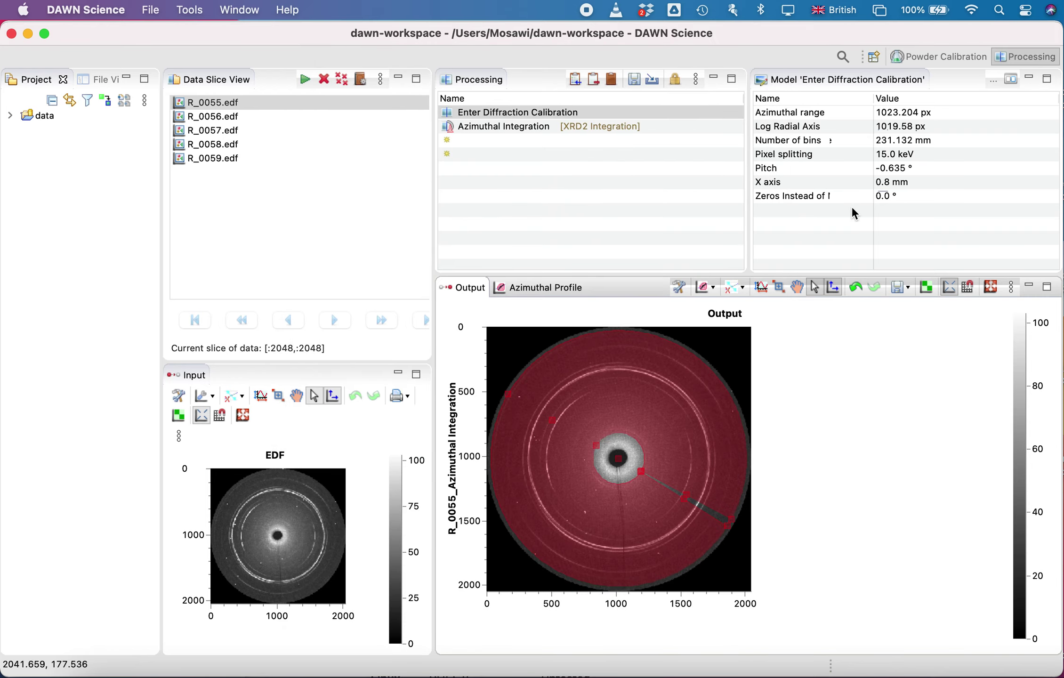
# Step: Set the Azimuthal Integration's radial range to the copied inner radius 198.90518477637994 and outer radius 989.46
pyautogui.click(542, 131)
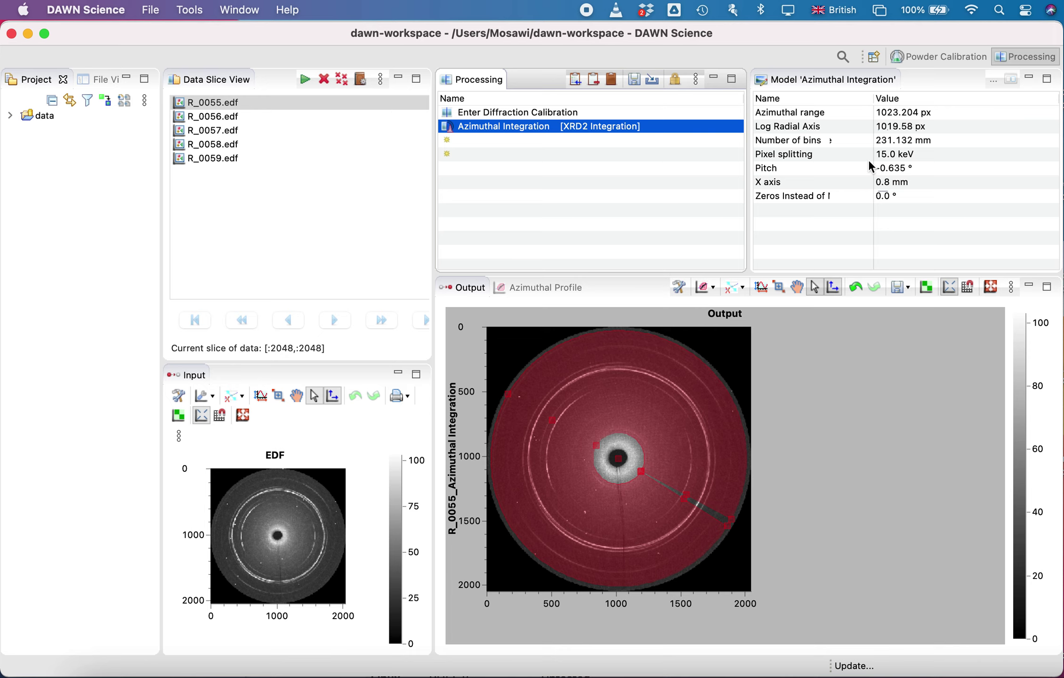
pyautogui.click(817, 196)
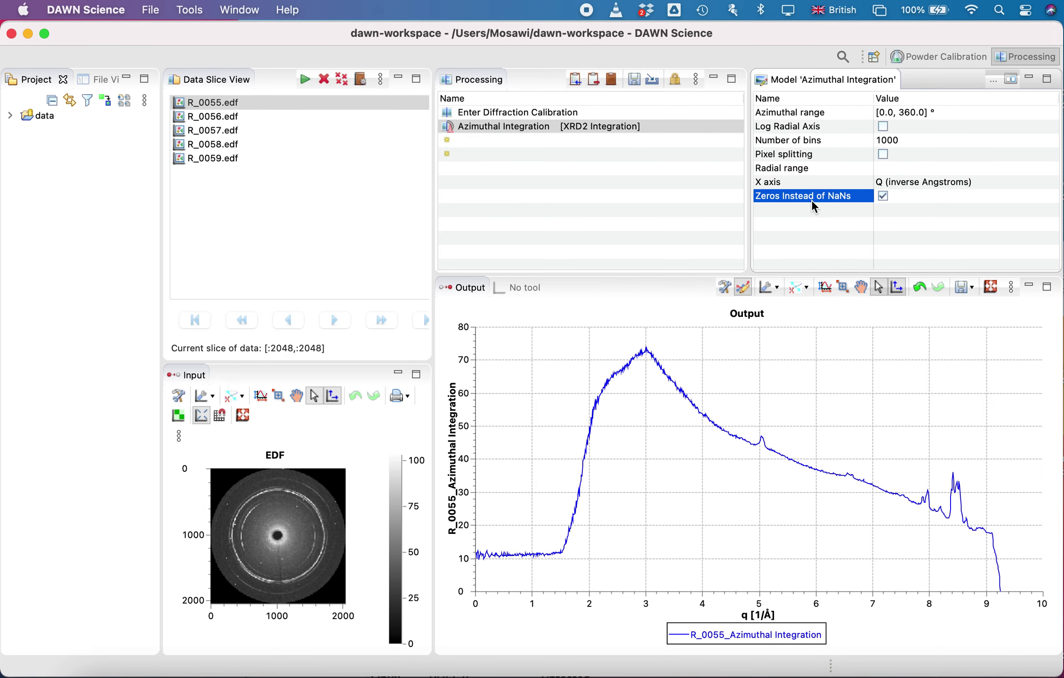
pyautogui.click(885, 168)
pyautogui.rightClick(890, 168)
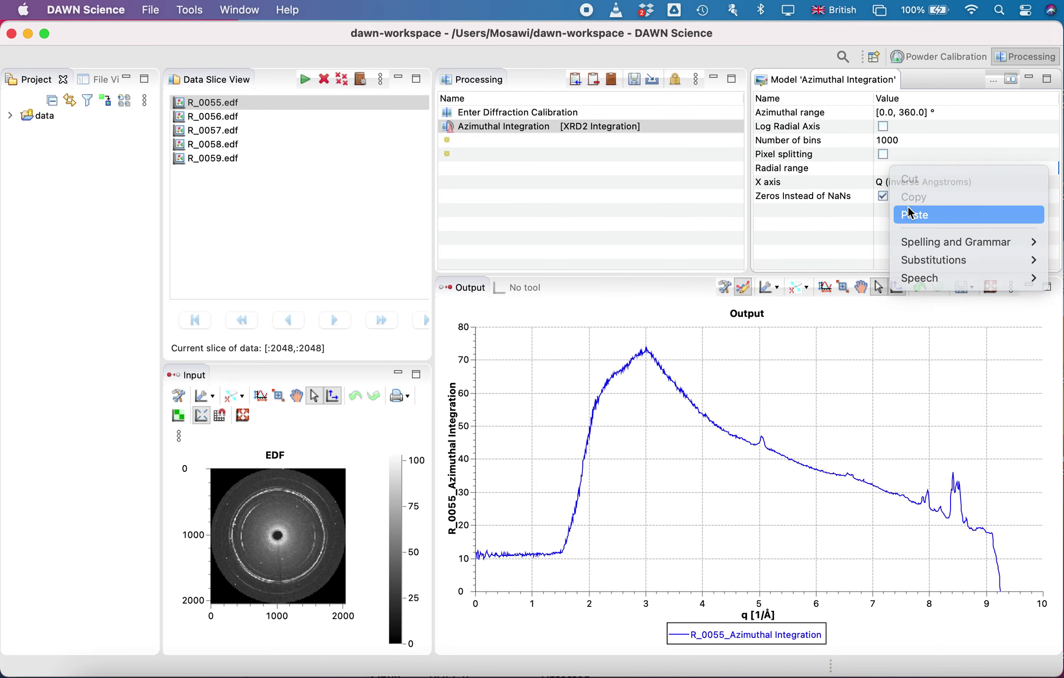
pyautogui.click(913, 215)
pyautogui.write('9')
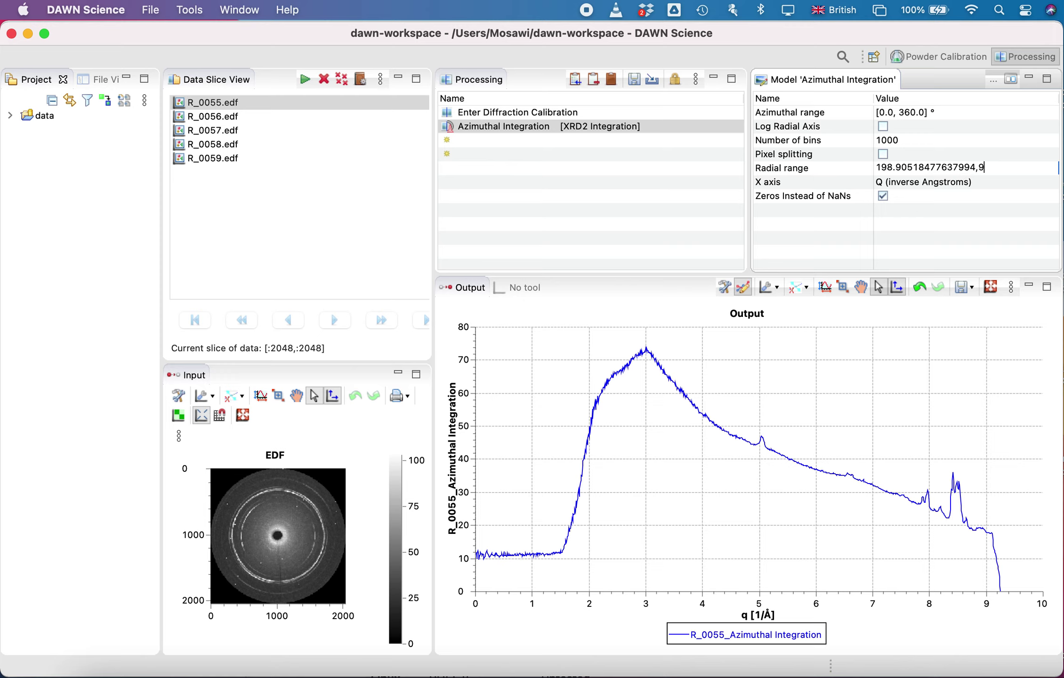
pyautogui.write('89.46')
pyautogui.moveTo(876, 167); pyautogui.dragTo(975, 172)
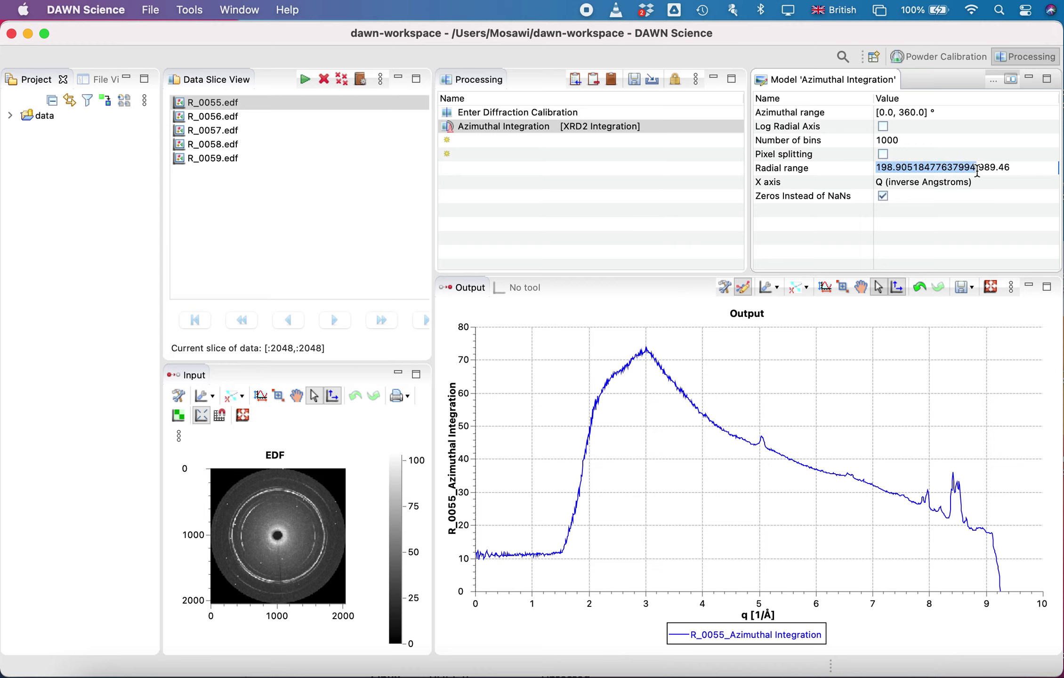
pyautogui.click(974, 172)
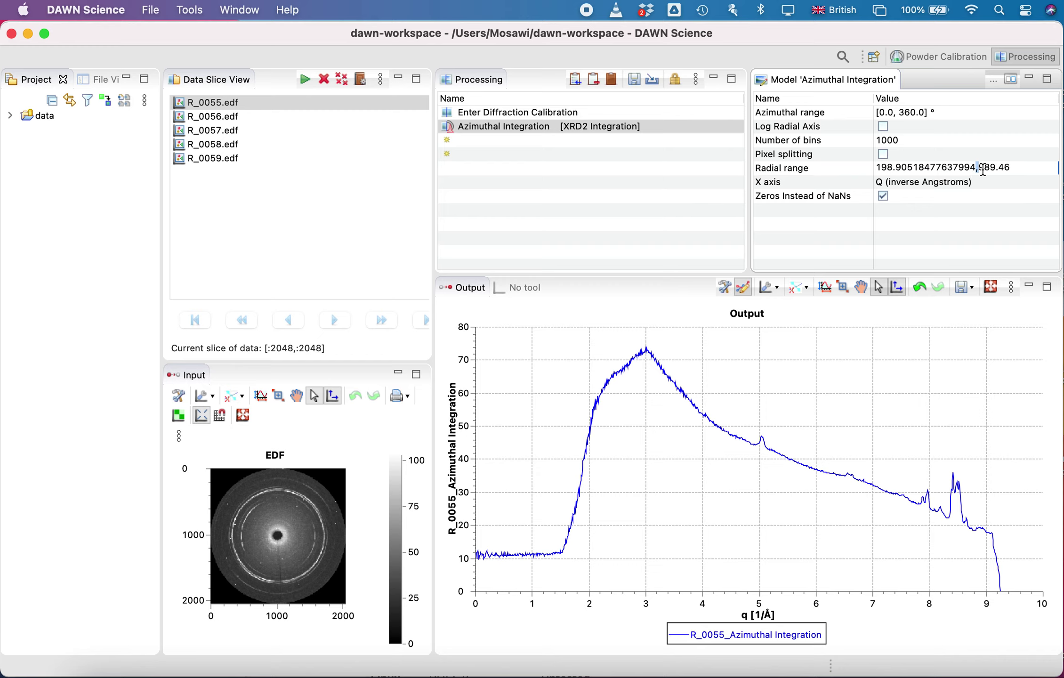
pyautogui.moveTo(978, 169); pyautogui.dragTo(1023, 170)
pyautogui.click(1019, 167)
pyautogui.press('Return')
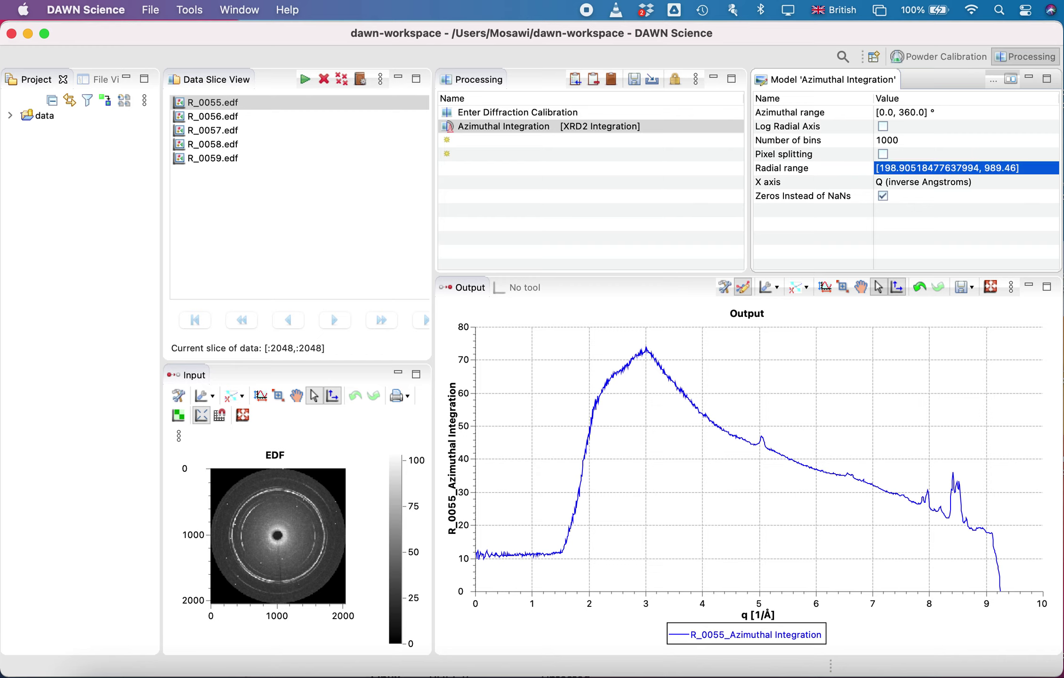
# Step: Set the Azimuthal Integration's X axis to Pixel number (pixels) and refresh its output
pyautogui.click(923, 184)
pyautogui.click(922, 204)
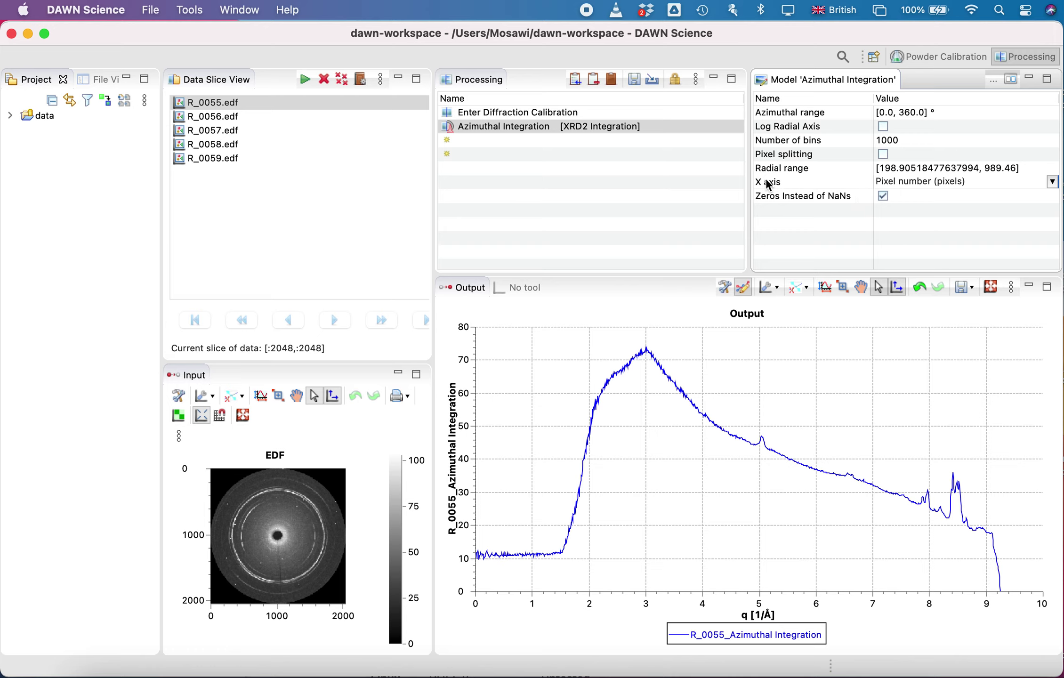
pyautogui.click(511, 132)
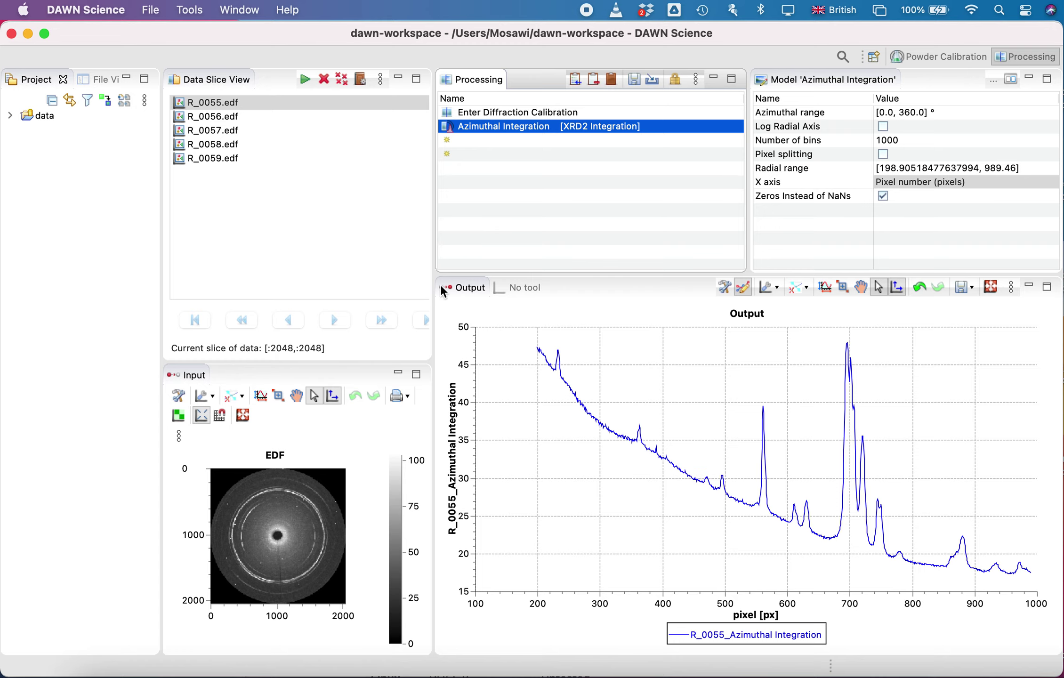
# Step: Step through the images from R_0055.edf to R_0058.edf to compare their azimuthally integrated profiles
pyautogui.click(226, 102)
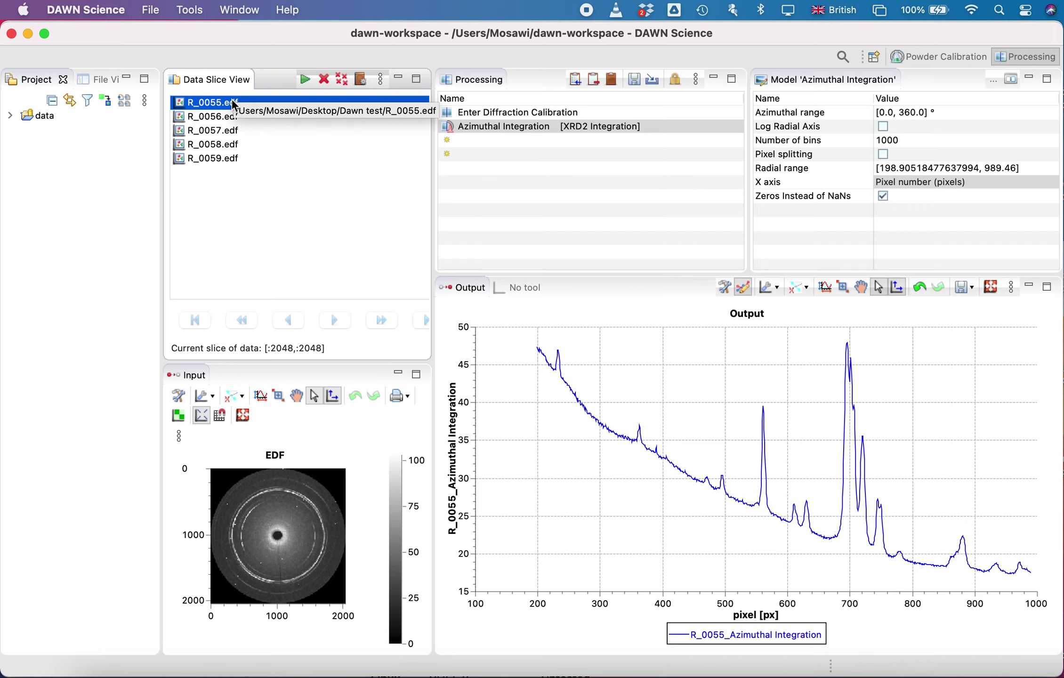
pyautogui.press('Down')
pyautogui.press('Down')
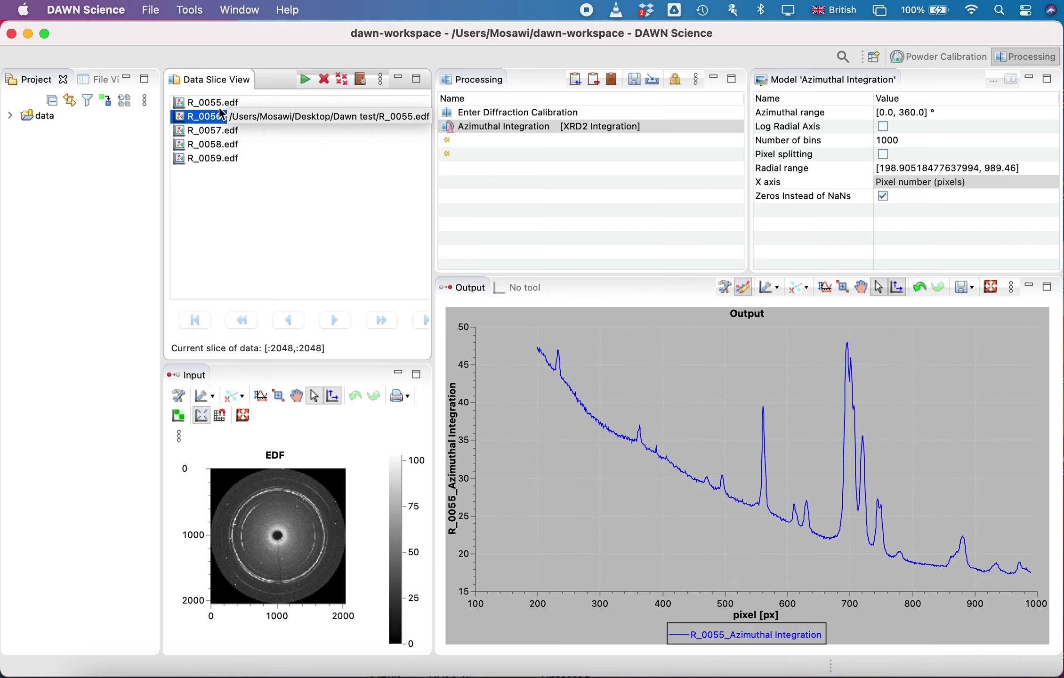
pyautogui.press('Down')
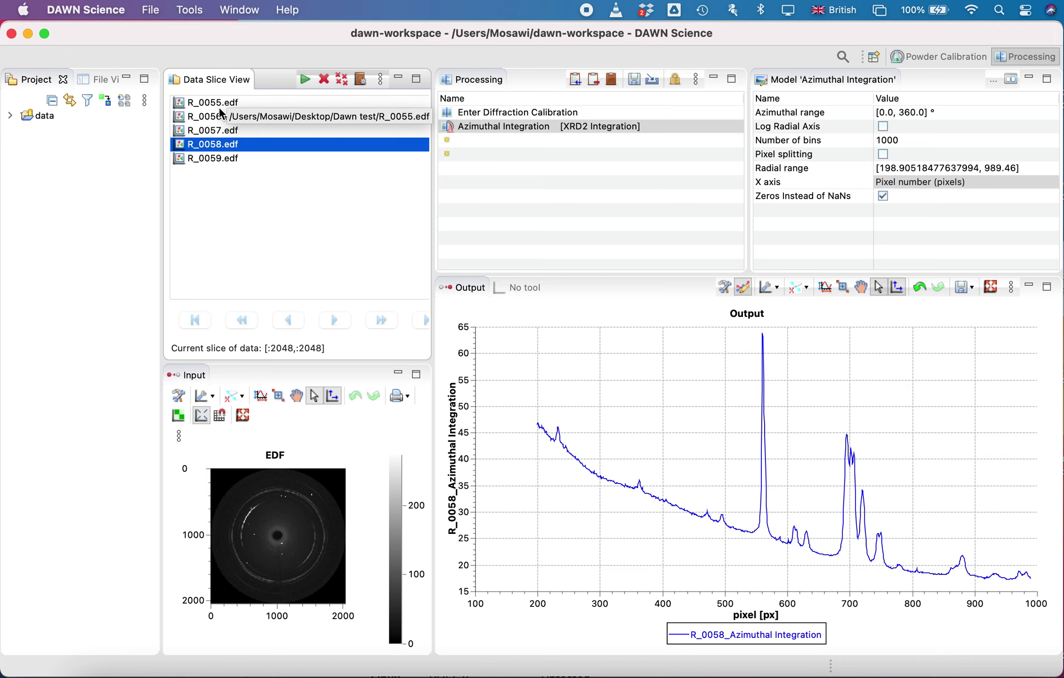
# Step: Go back and forth between R_0055.edf and R_0059.edf to examine how the integrated profile changes across the images
pyautogui.press('Down')
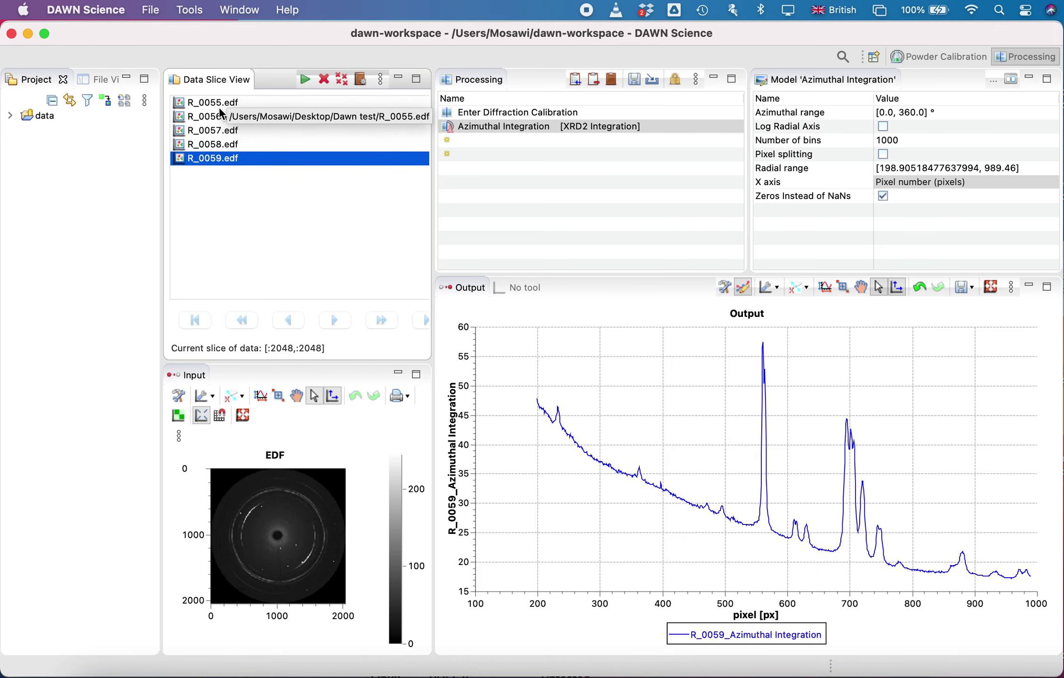
pyautogui.press('Up')
pyautogui.press('Up')
pyautogui.press('Up')
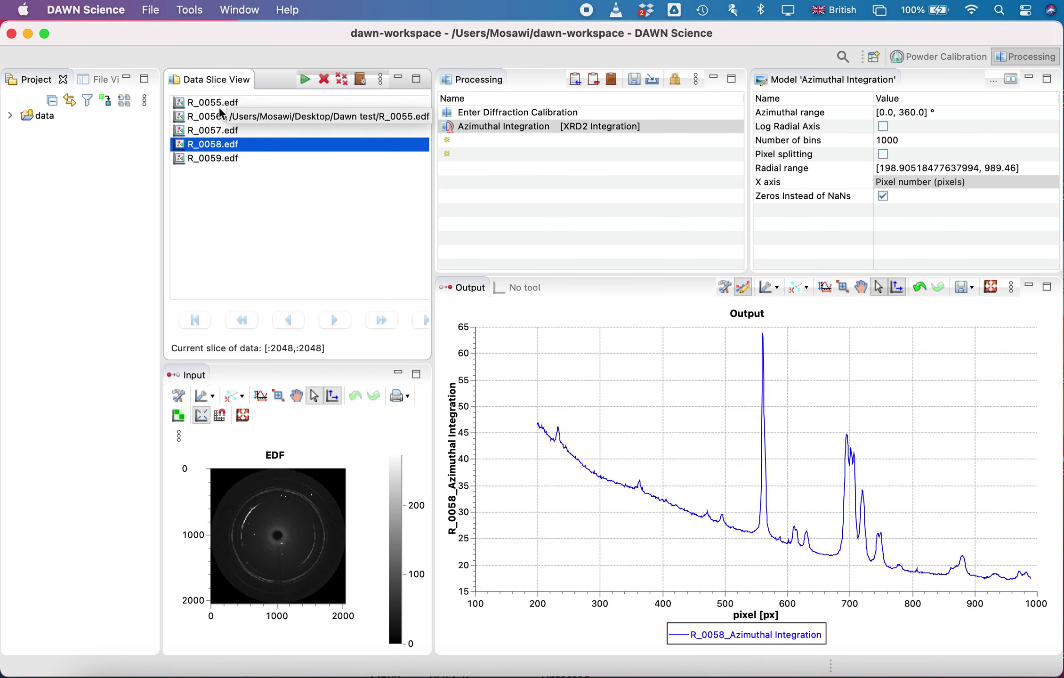
pyautogui.press('Up')
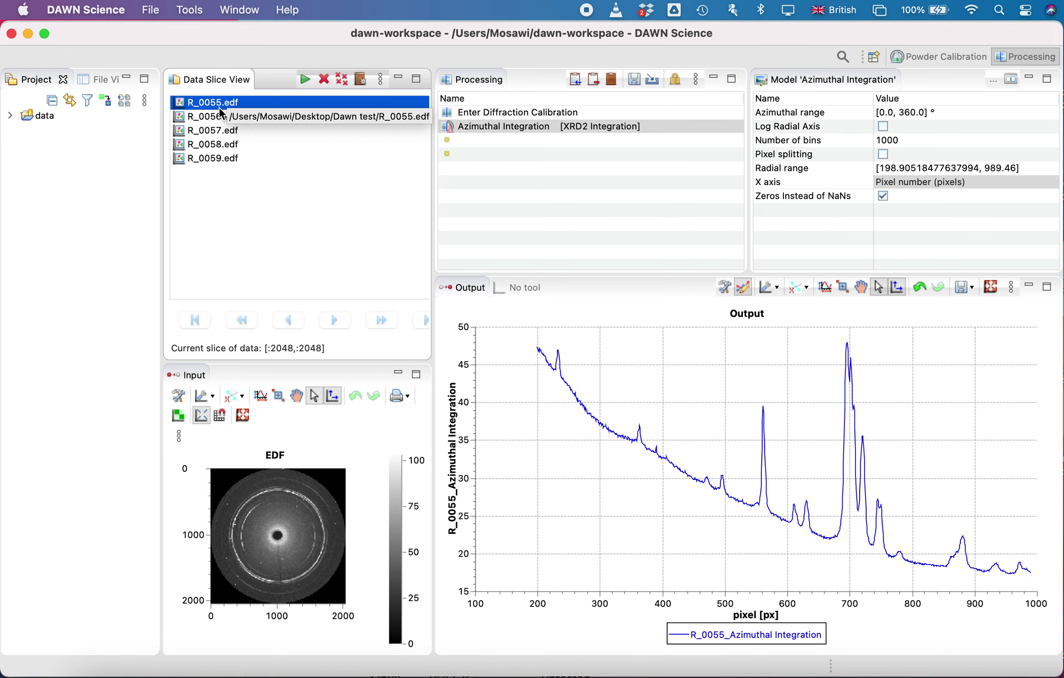
pyautogui.press('Down')
pyautogui.press('Down')
pyautogui.press('Down')
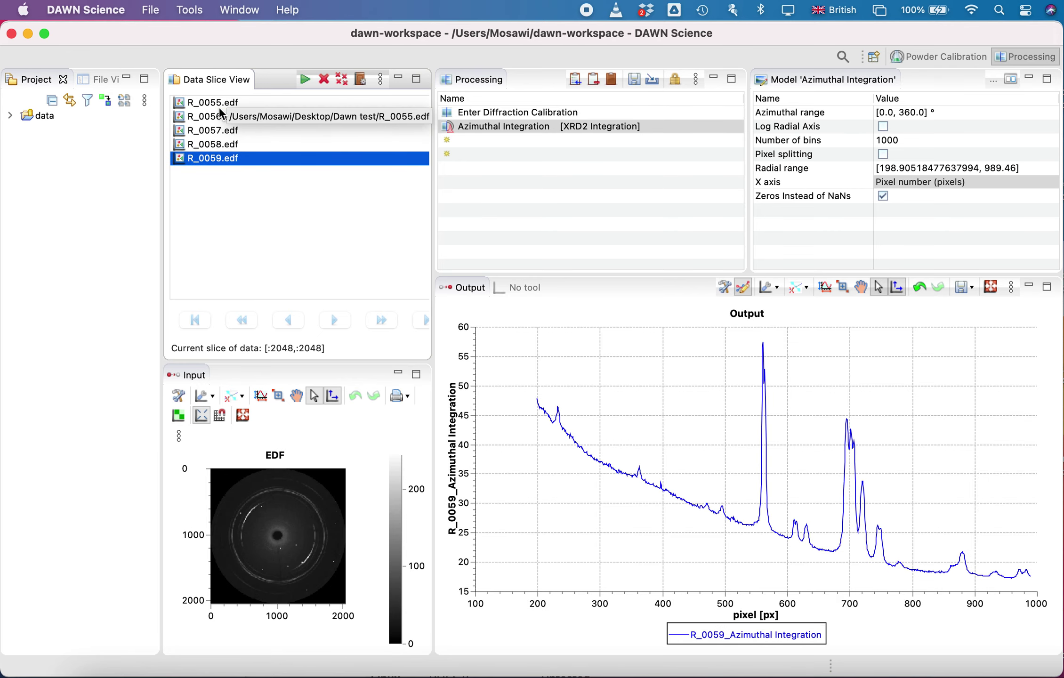
pyautogui.press('Up')
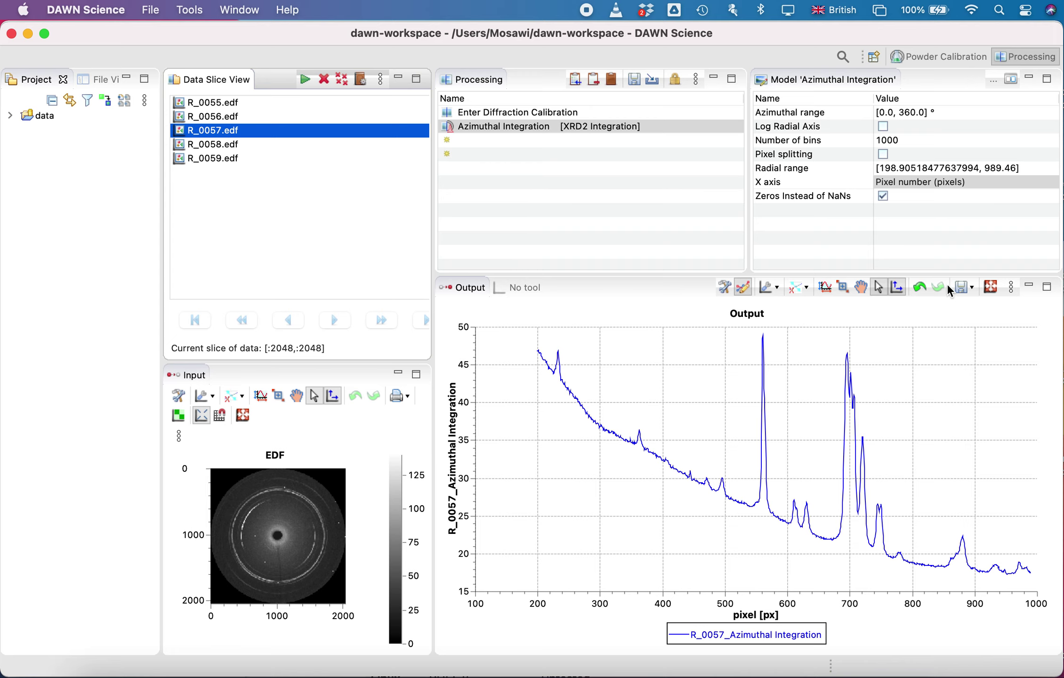
# Step: Export the R_0057 output plot data to Untitled.dat in the Test folder, in dat format as a single file with a single x column
pyautogui.click(972, 288)
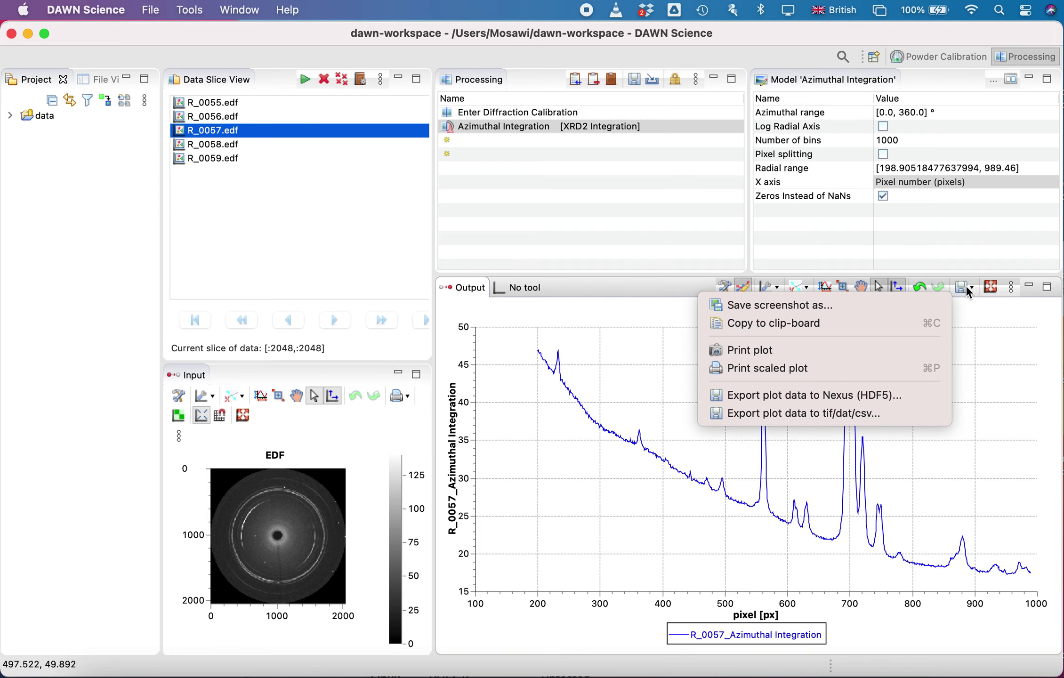
pyautogui.click(838, 413)
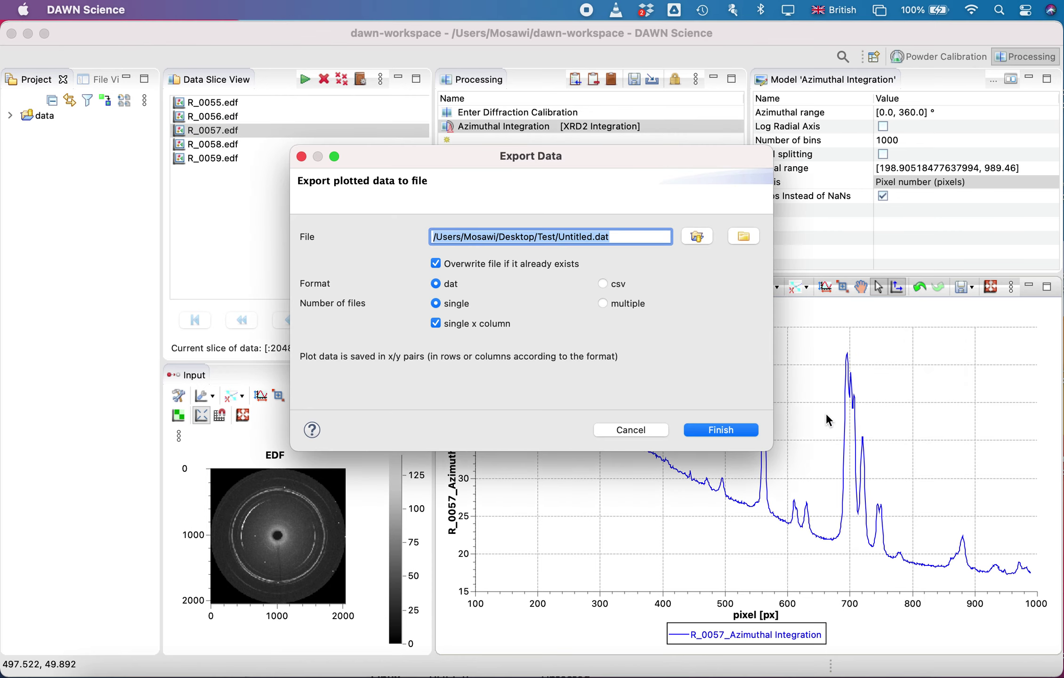
pyautogui.click(603, 284)
pyautogui.click(436, 284)
pyautogui.click(604, 285)
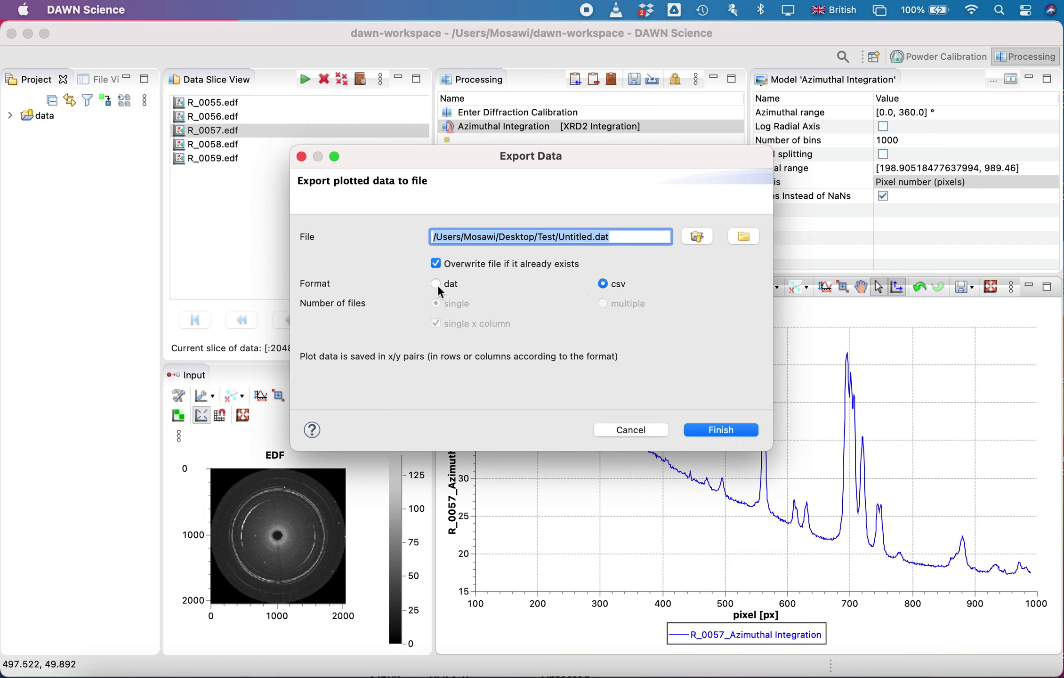
pyautogui.click(436, 284)
pyautogui.click(605, 283)
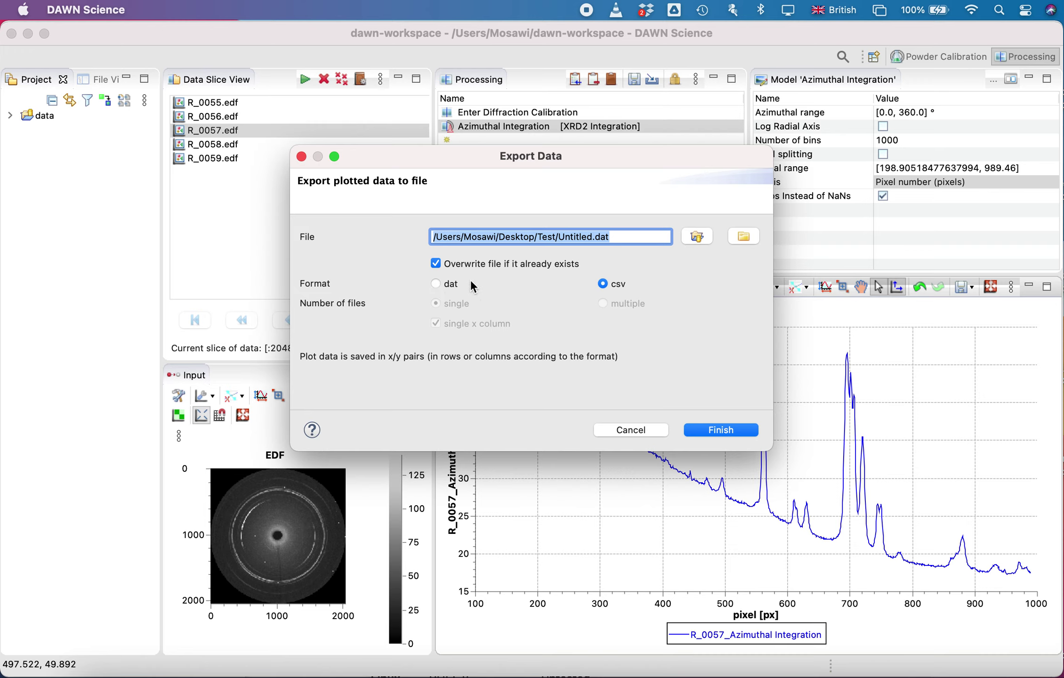
pyautogui.click(436, 284)
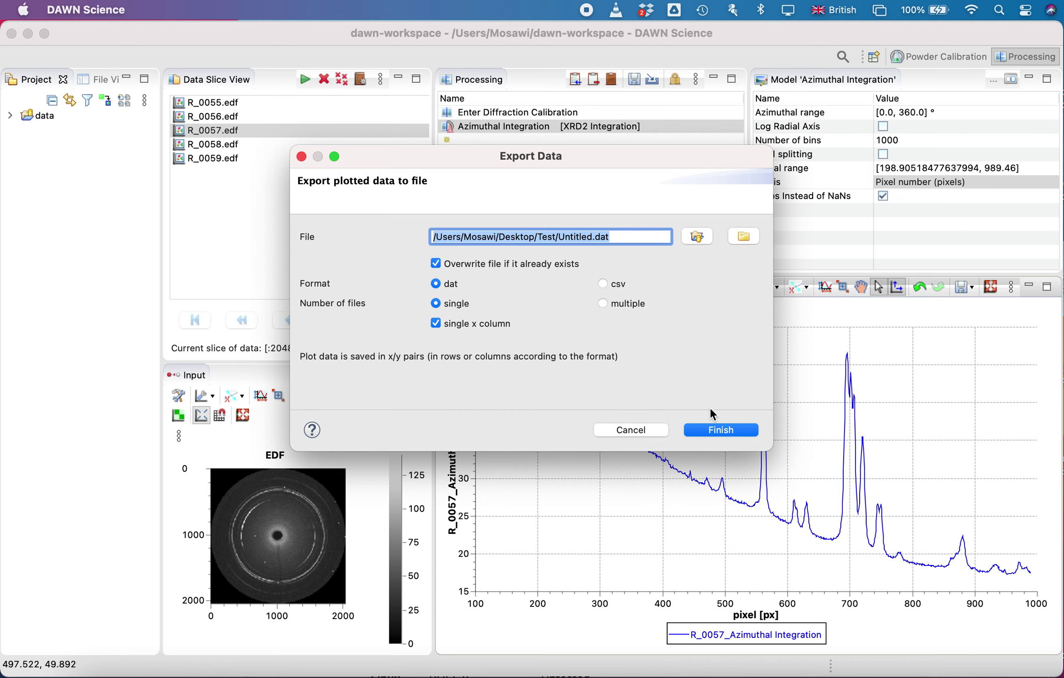
pyautogui.click(717, 427)
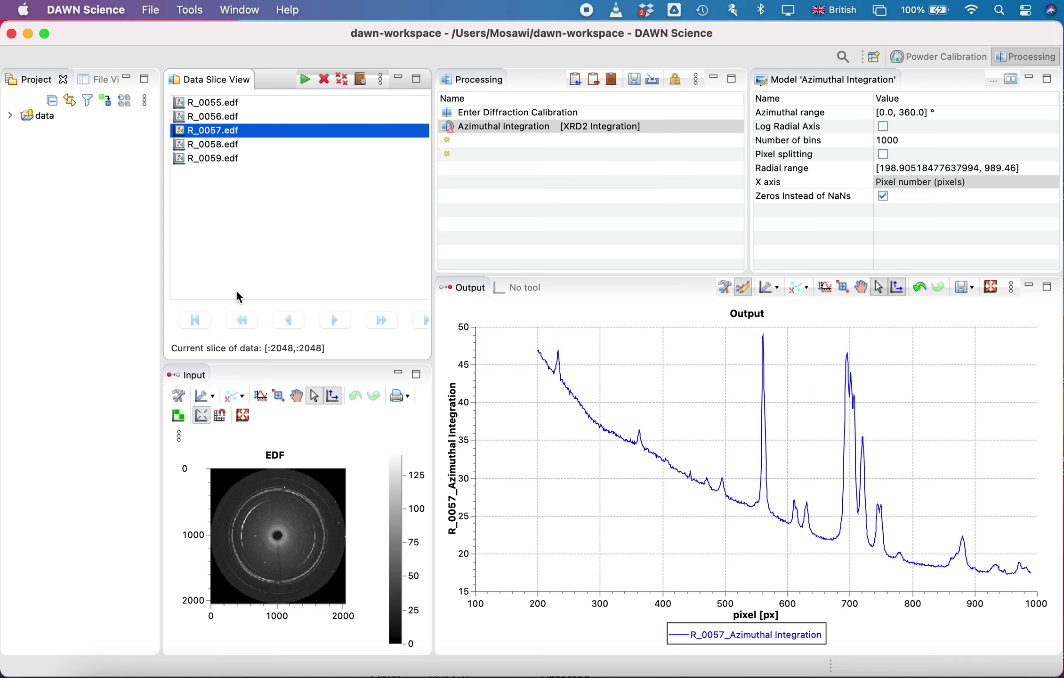
# Step: Add an Export to Text File operation to the processing chain after Azimuthal Integration
pyautogui.click(447, 141)
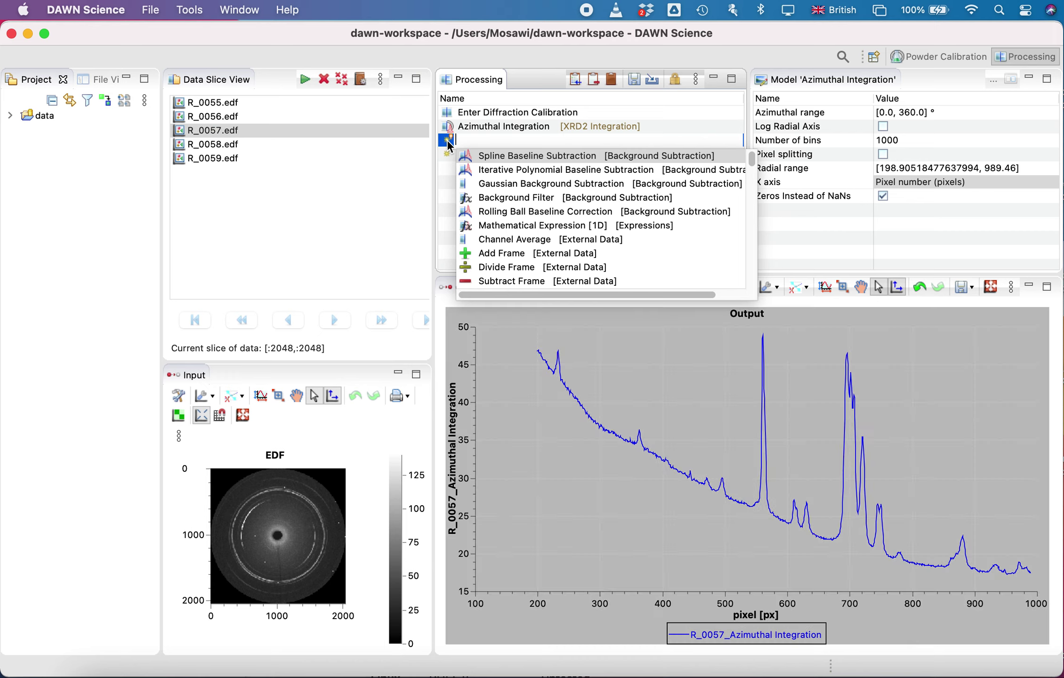
pyautogui.click(447, 140)
pyautogui.click(491, 142)
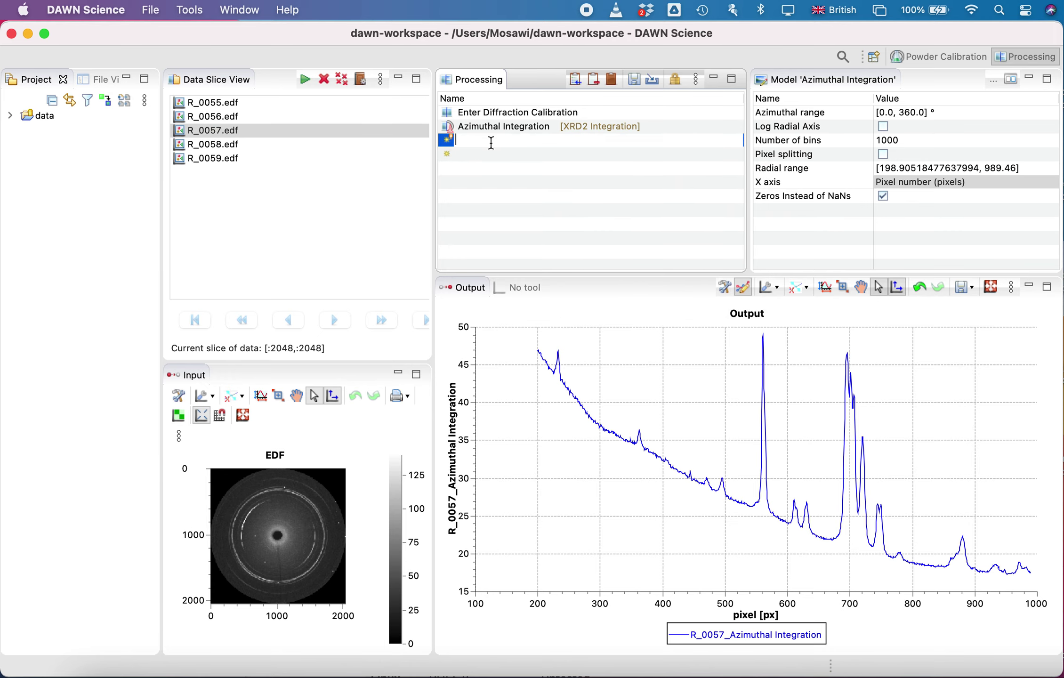
pyautogui.write('te')
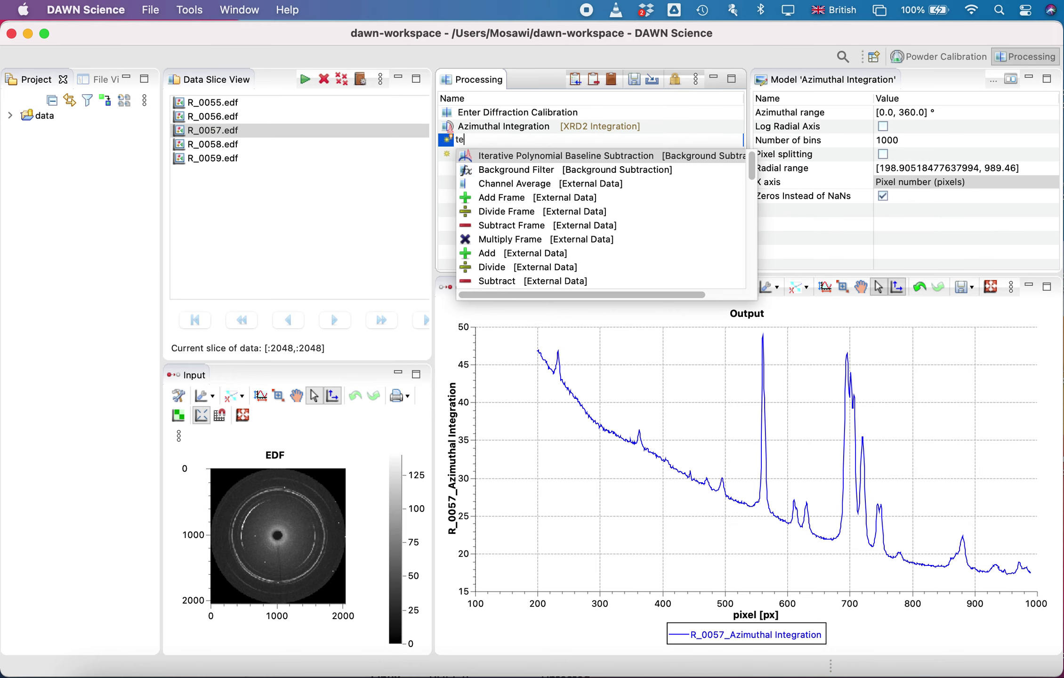
pyautogui.write('xt')
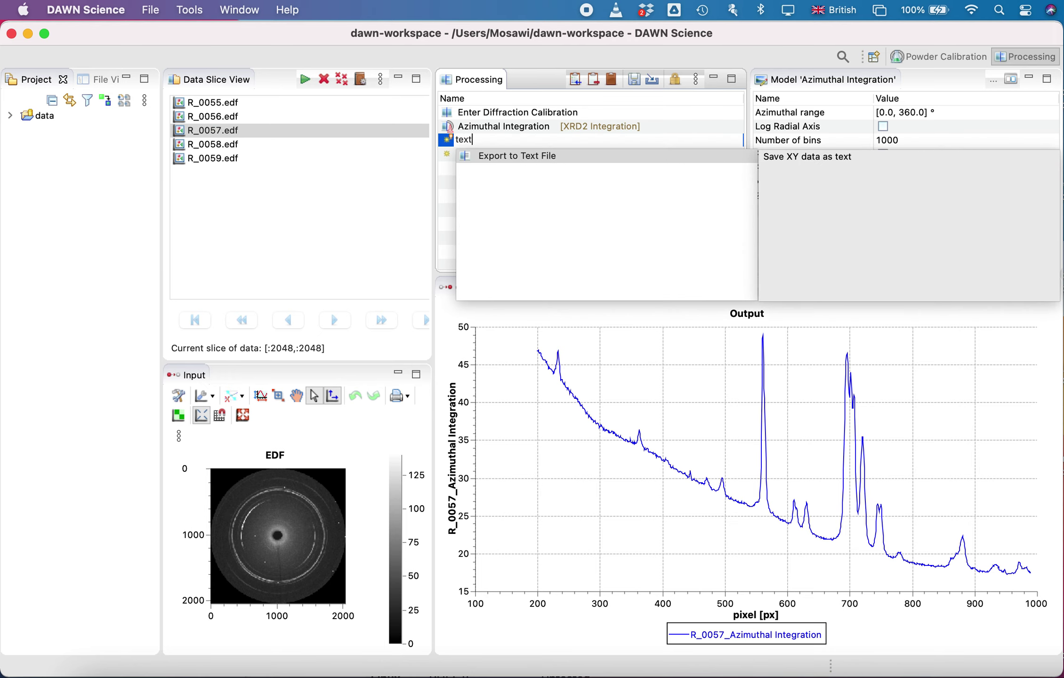
pyautogui.click(515, 155)
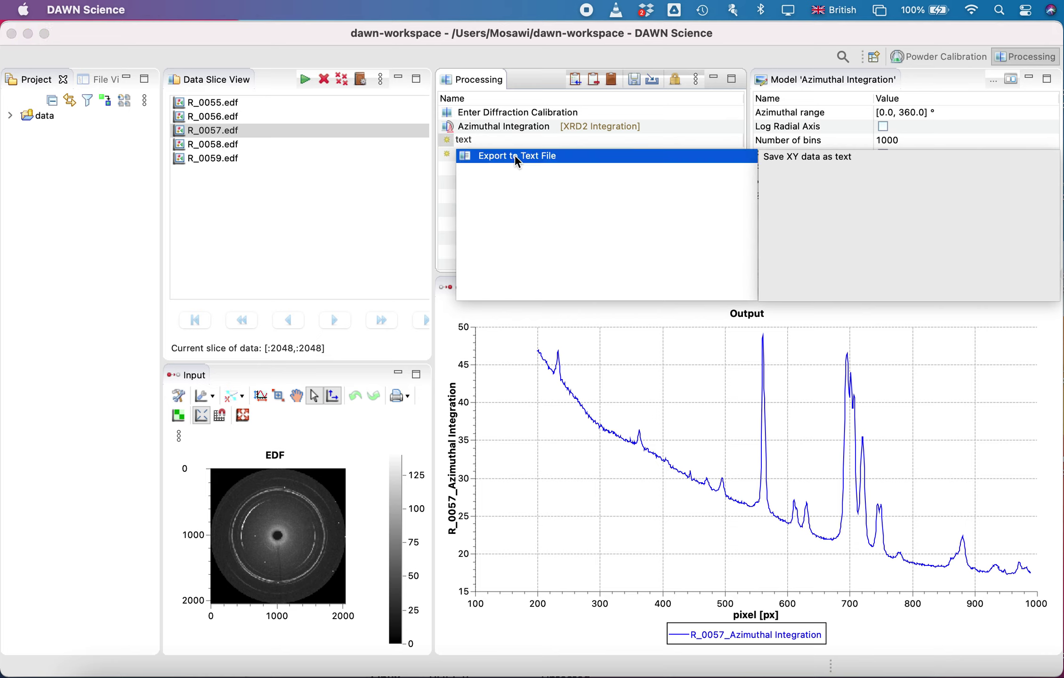
pyautogui.doubleClick(514, 155)
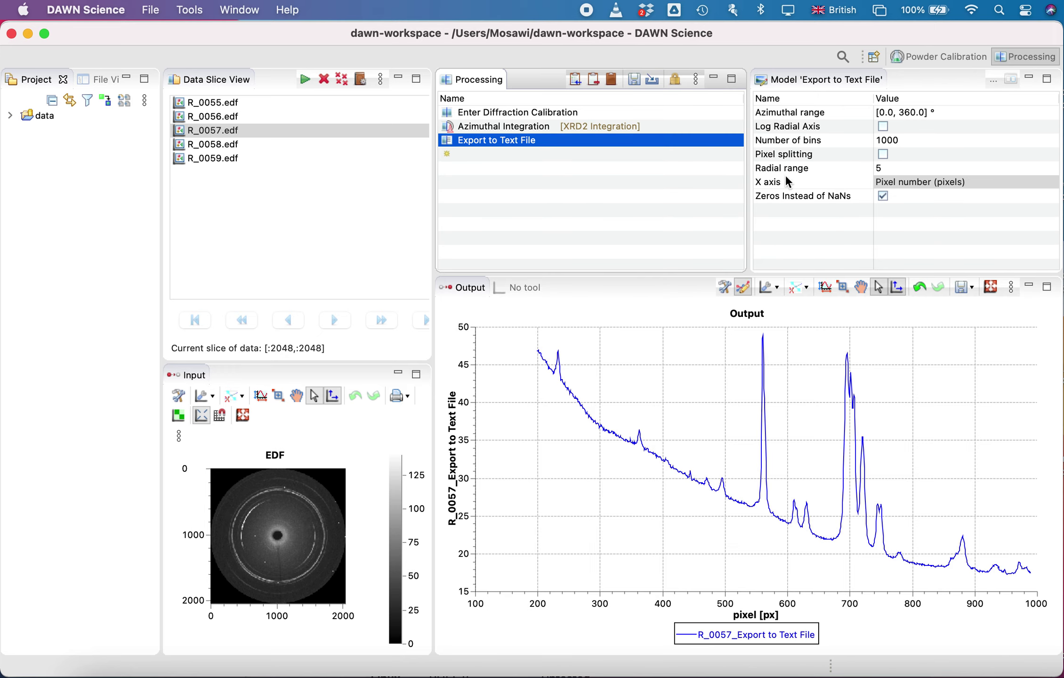
# Step: Set the Export to Text File output directory to the Dawn test folder on the Desktop
pyautogui.click(791, 109)
pyautogui.click(789, 182)
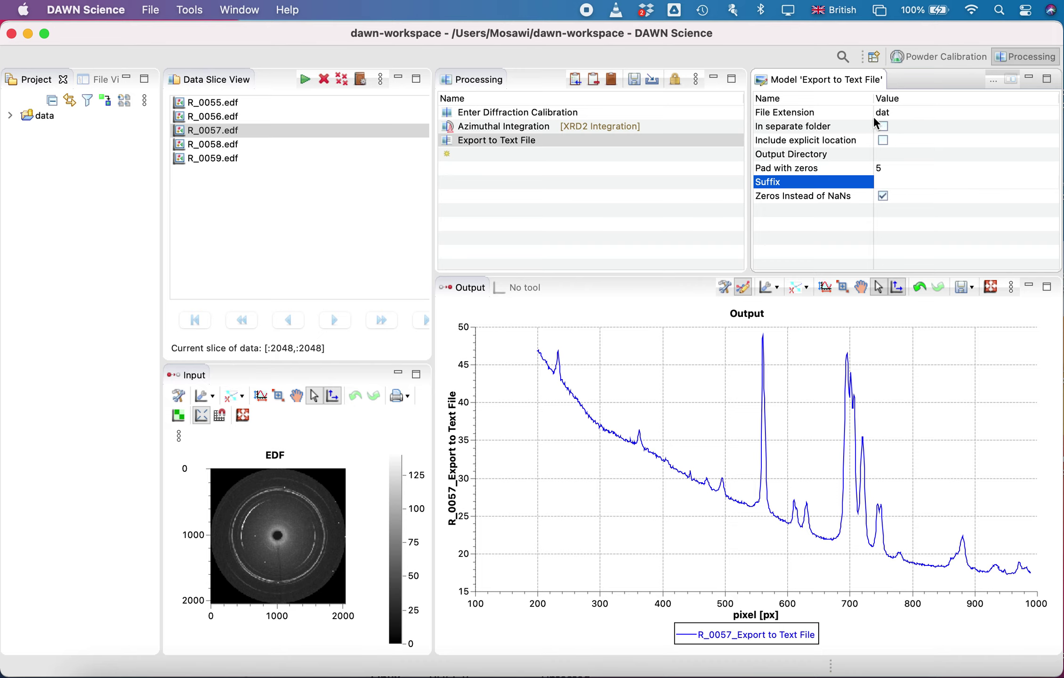
pyautogui.click(856, 155)
pyautogui.click(1048, 159)
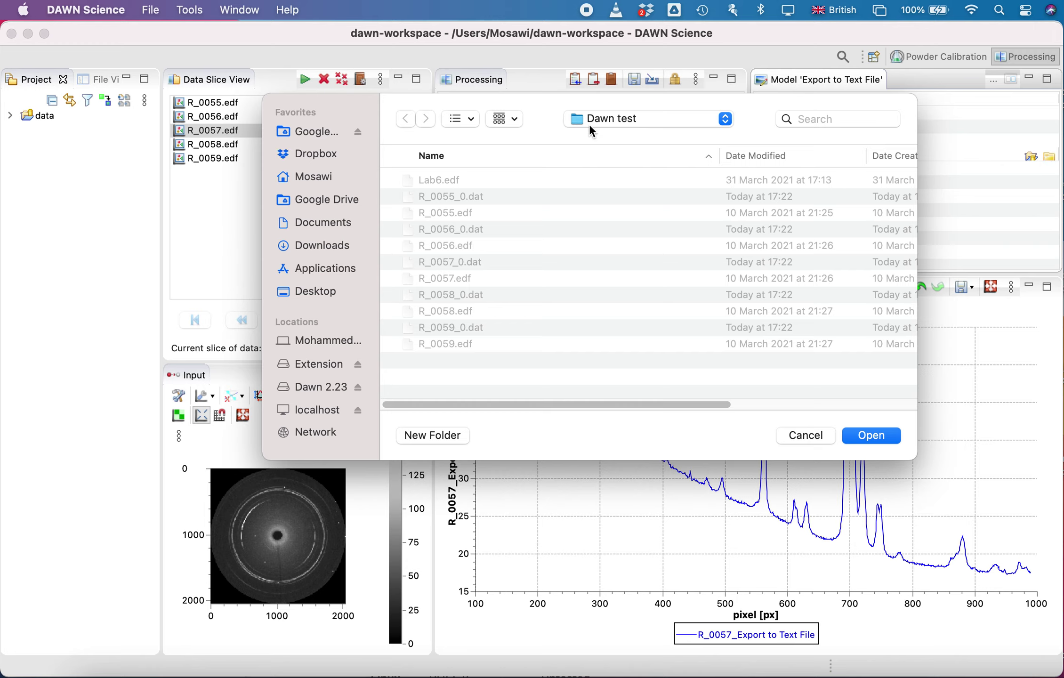
pyautogui.click(871, 435)
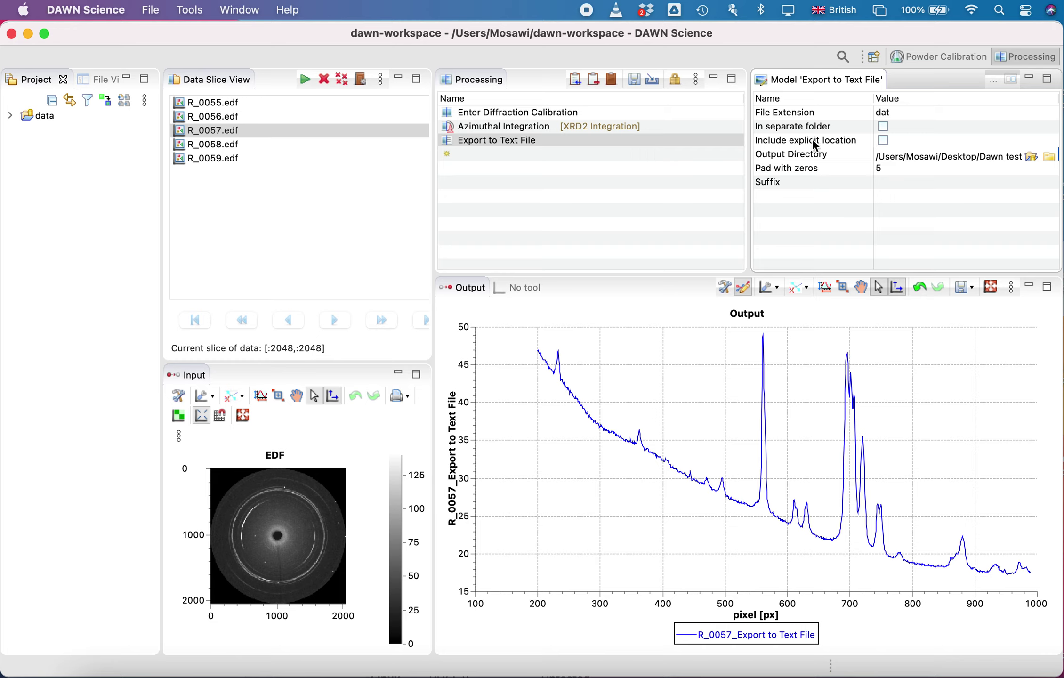
# Step: Set the text export's zero padding to 2 and run the processing on all images with the Dawn test folder as output
pyautogui.click(892, 166)
pyautogui.click(887, 167)
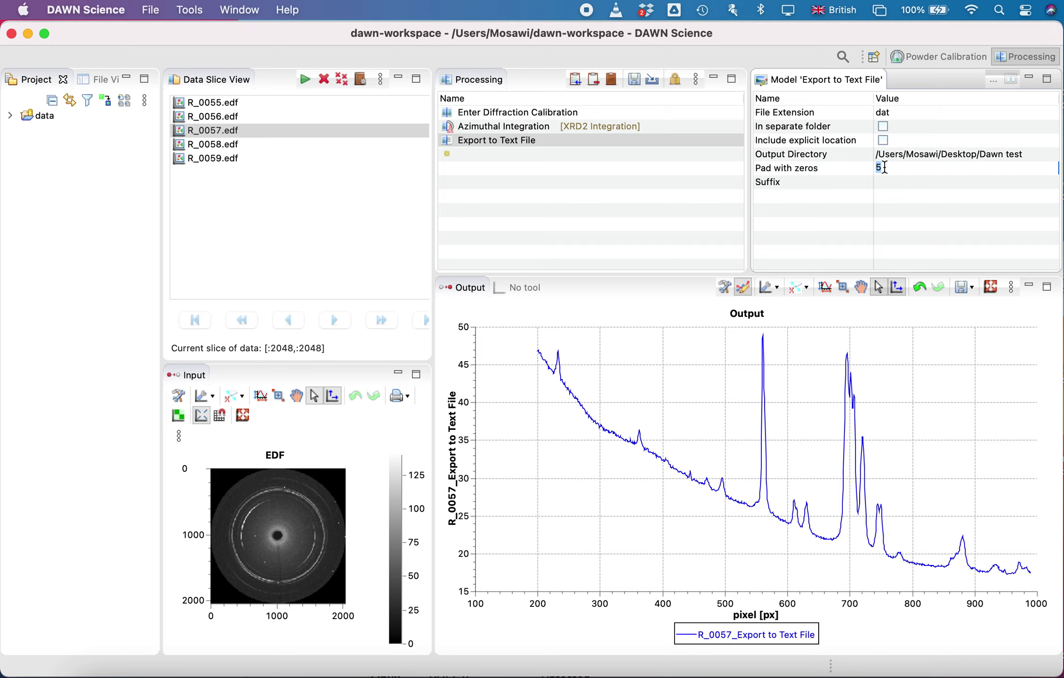
pyautogui.press('BackSpace')
pyautogui.write('2')
pyautogui.click(305, 81)
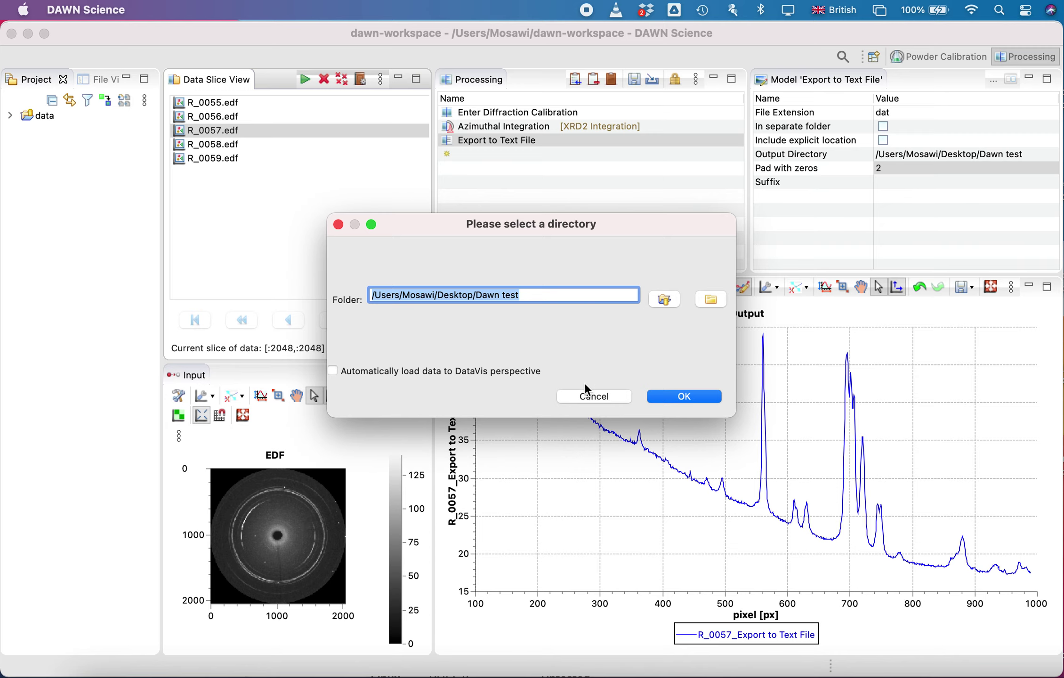
pyautogui.click(689, 396)
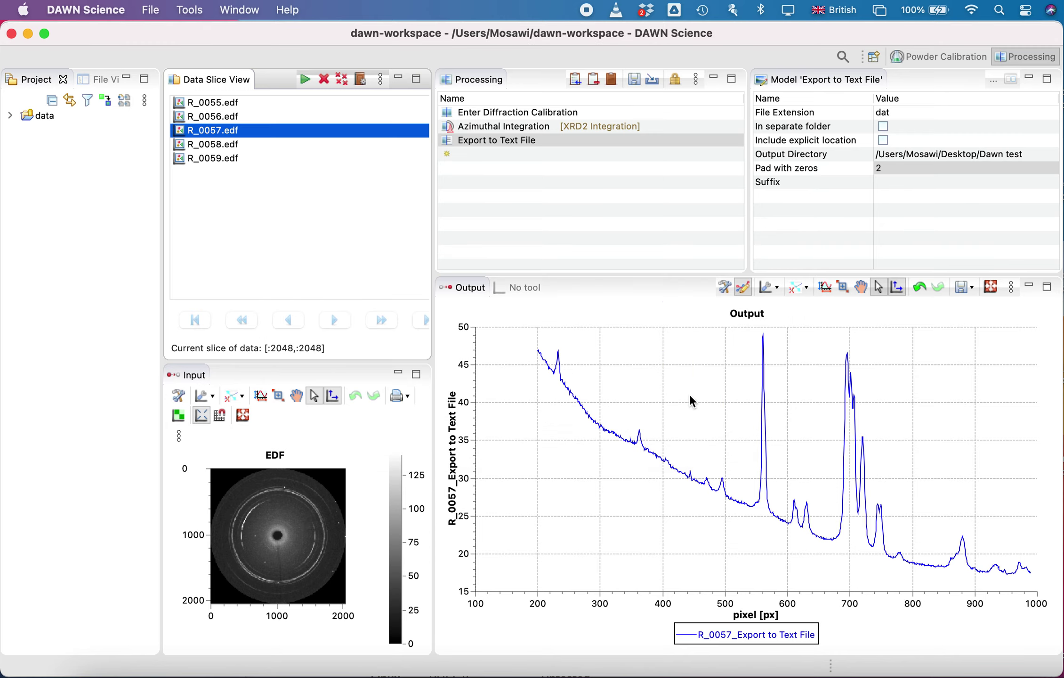
# Step: Switch to Finder and compare the R_0056_0.dat and R_0056_00.dat entries in the Dawn test folder
pyautogui.press('super+Tab')
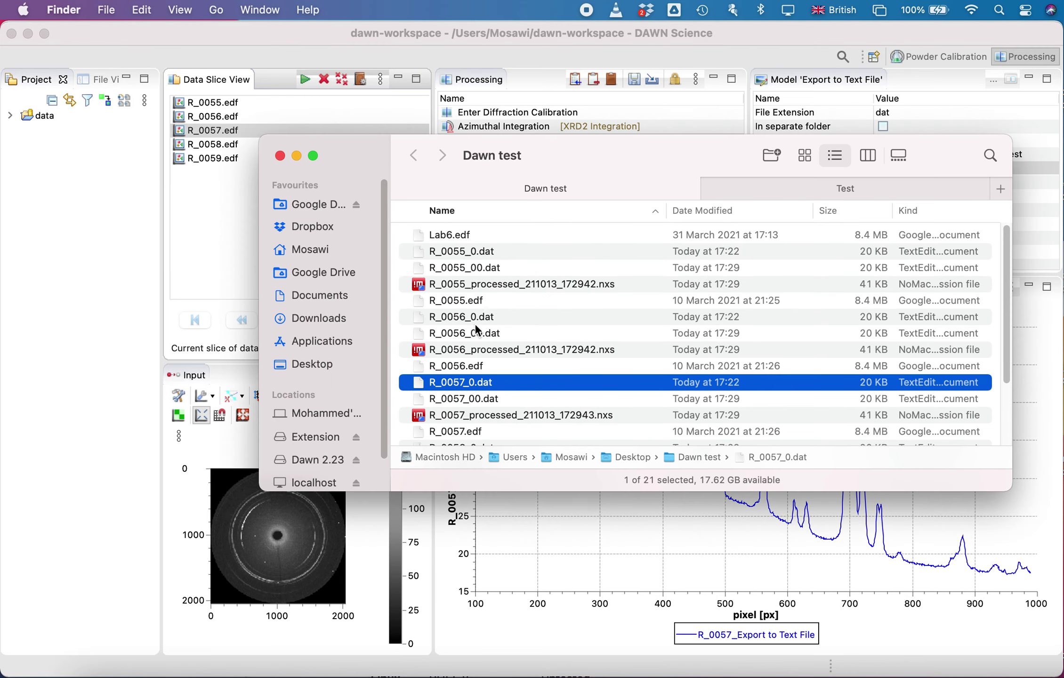
pyautogui.scroll(-3, 482, 294)
pyautogui.click(480, 296)
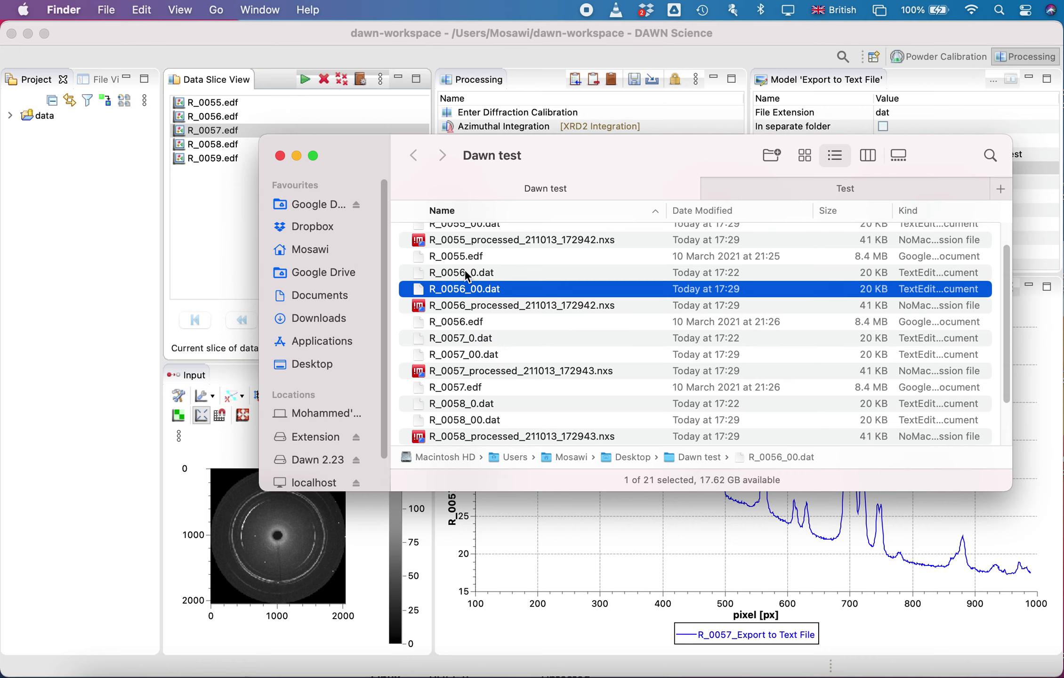
pyautogui.click(435, 279)
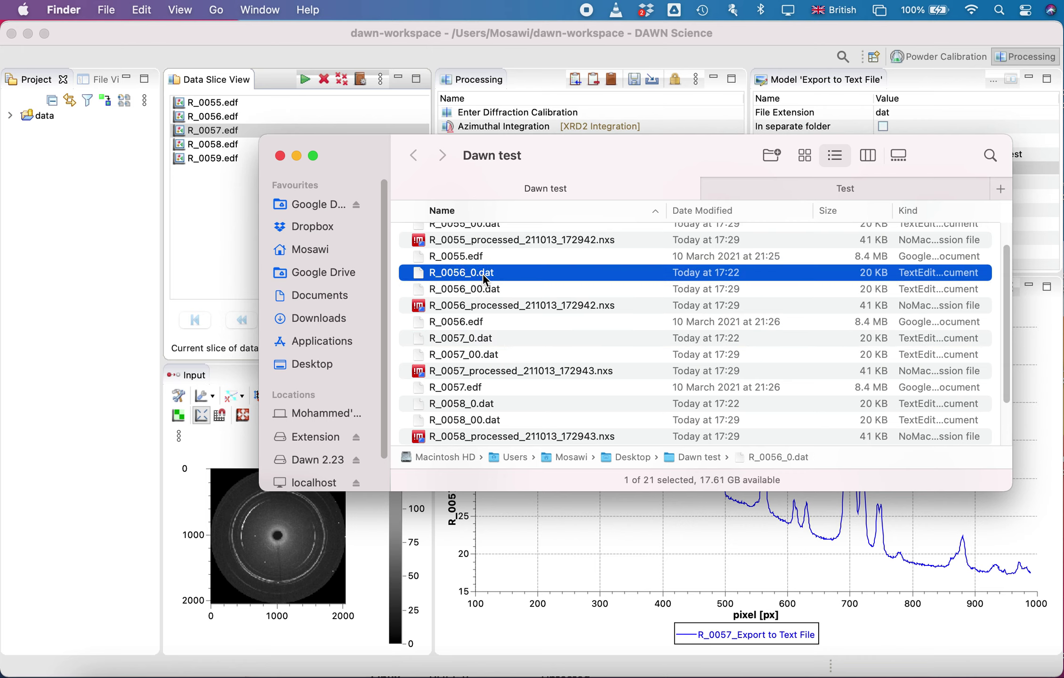
pyautogui.click(462, 292)
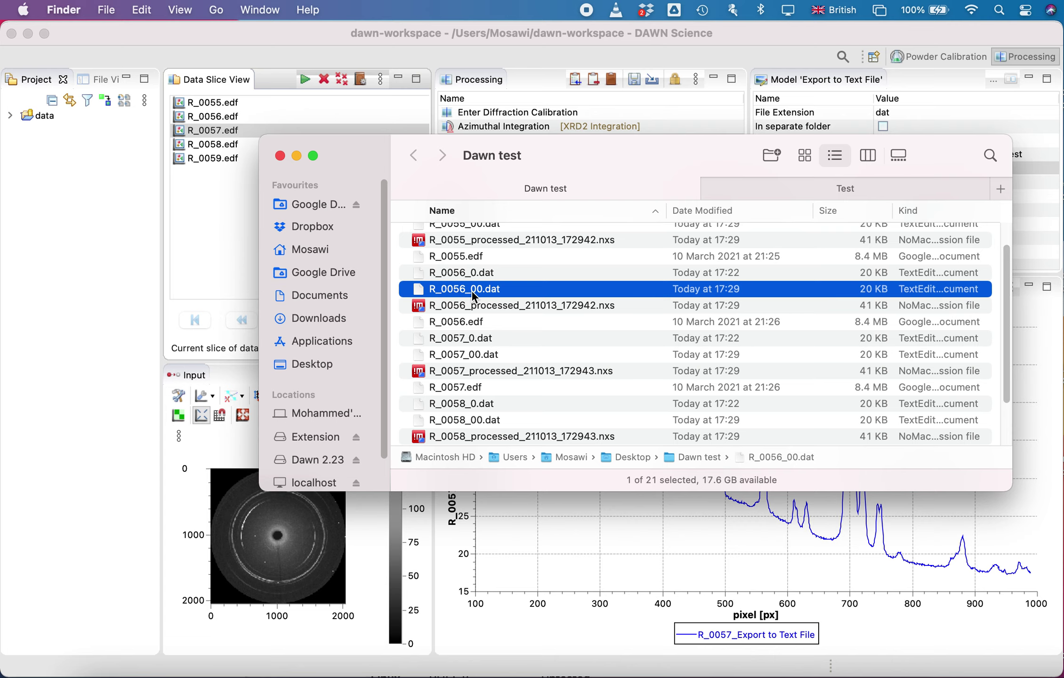
# Step: Open R_0056_00.dat in TextEdit, examine its data columns, and close the file and the Finder window
pyautogui.doubleClick(463, 293)
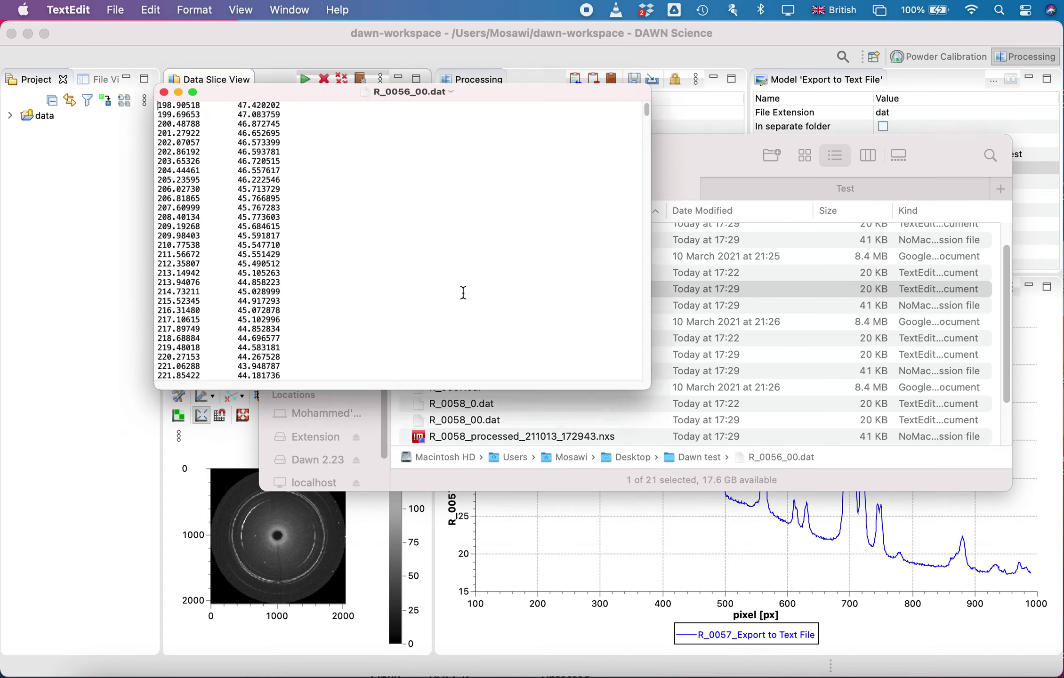
pyautogui.scroll(-15, 466, 293)
pyautogui.scroll(-15, 230, 272)
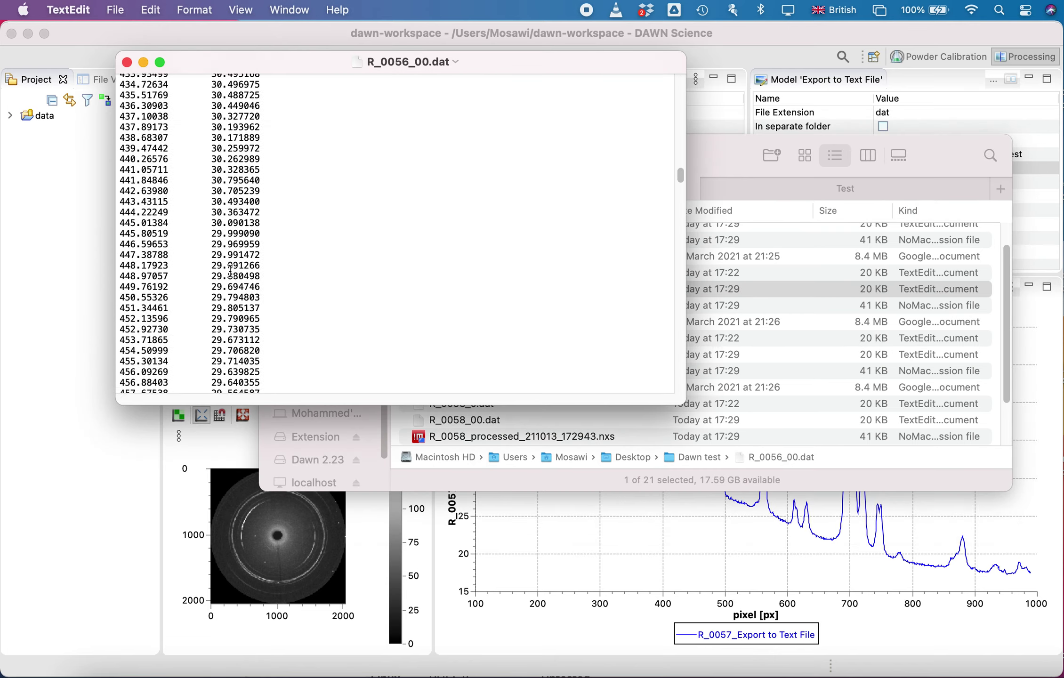
pyautogui.click(127, 63)
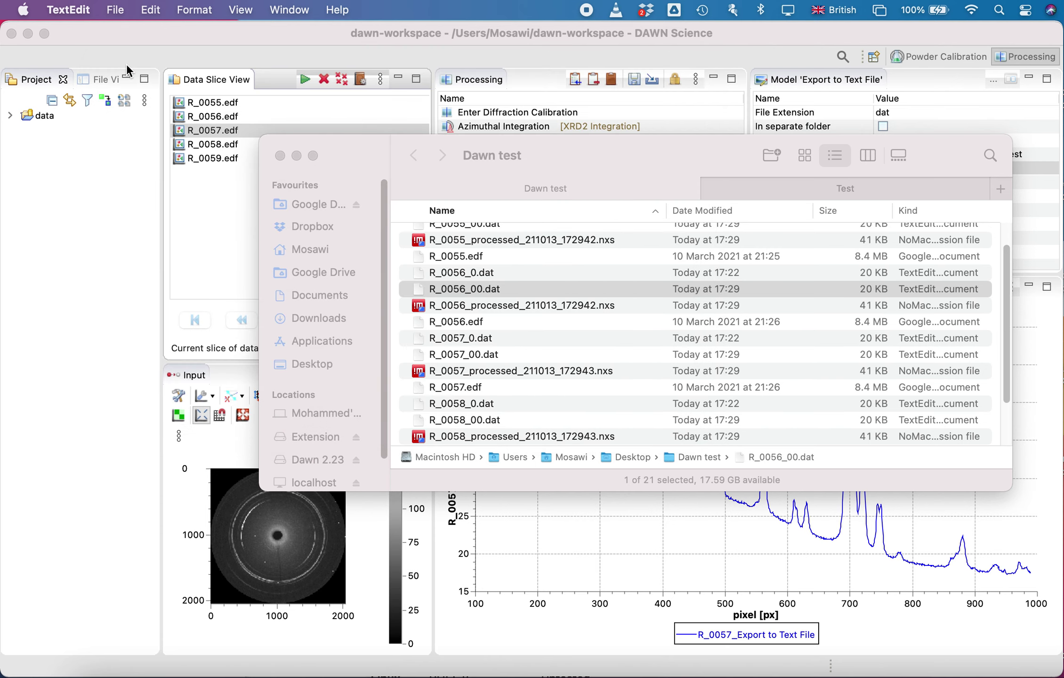
pyautogui.moveTo(380, 173); pyautogui.dragTo(405, 208)
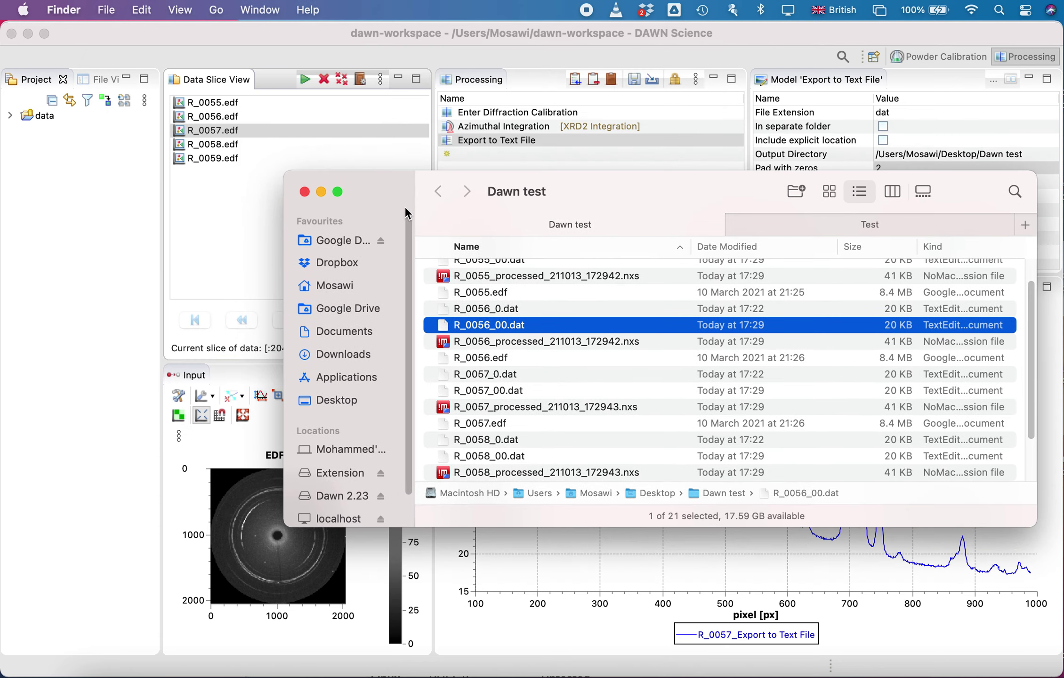
pyautogui.click(304, 192)
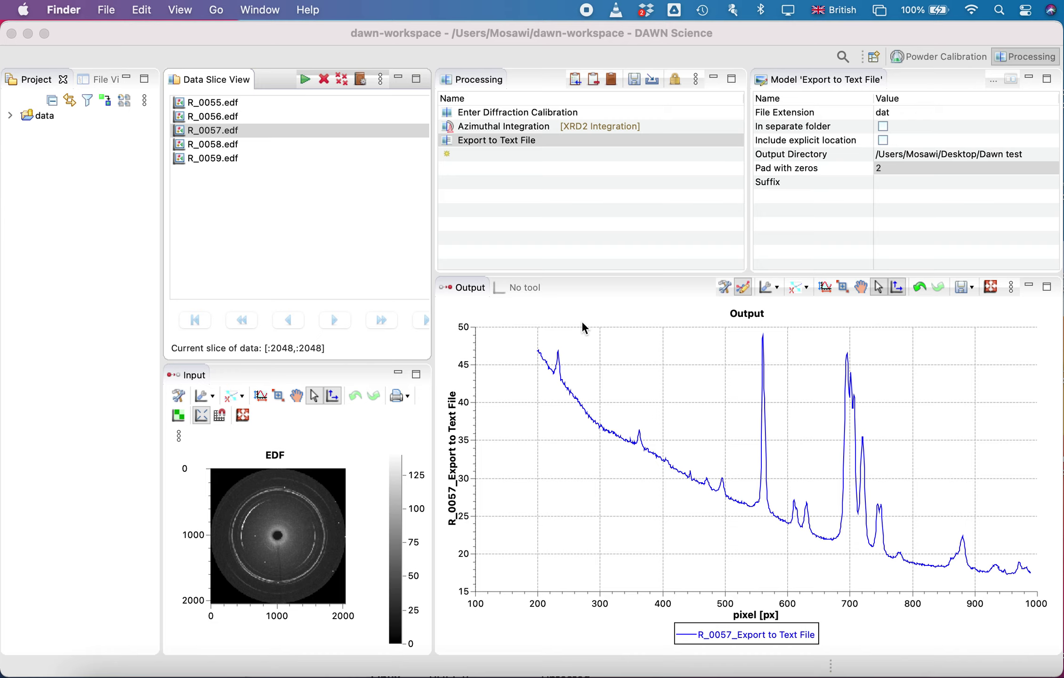